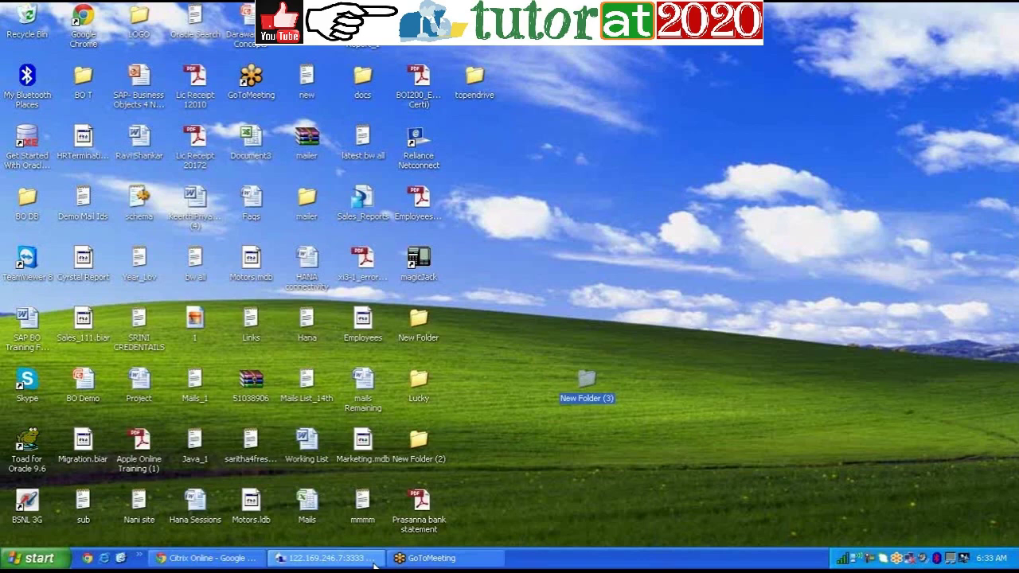
- Switch to the remote desktop session and move the scattered TEST_AW, PlanBudget and PDF file icons in line with the other desktop icons
left_click(374, 562)
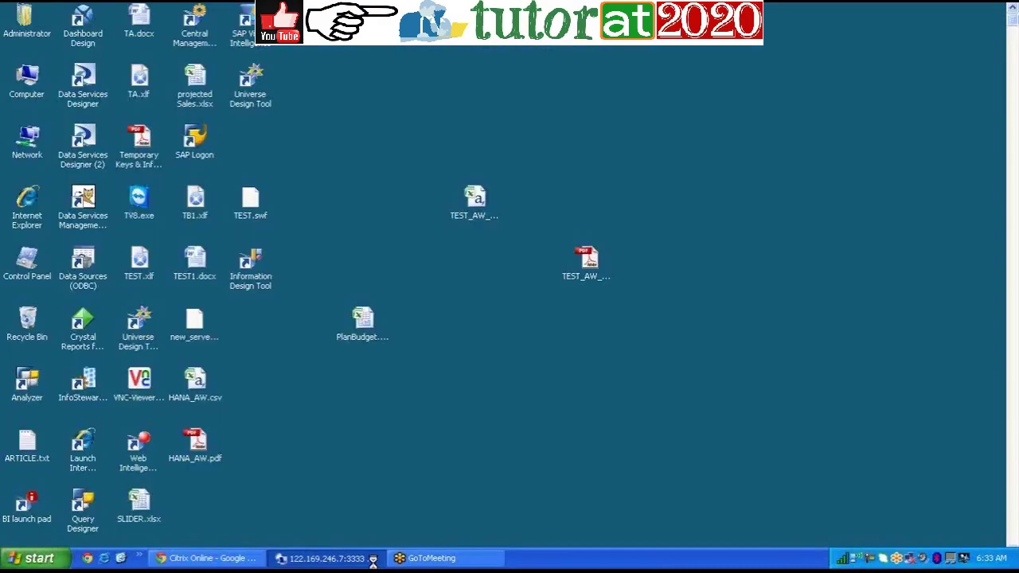
left_click_drag(482, 203, 290, 350)
left_click_drag(362, 323, 269, 409)
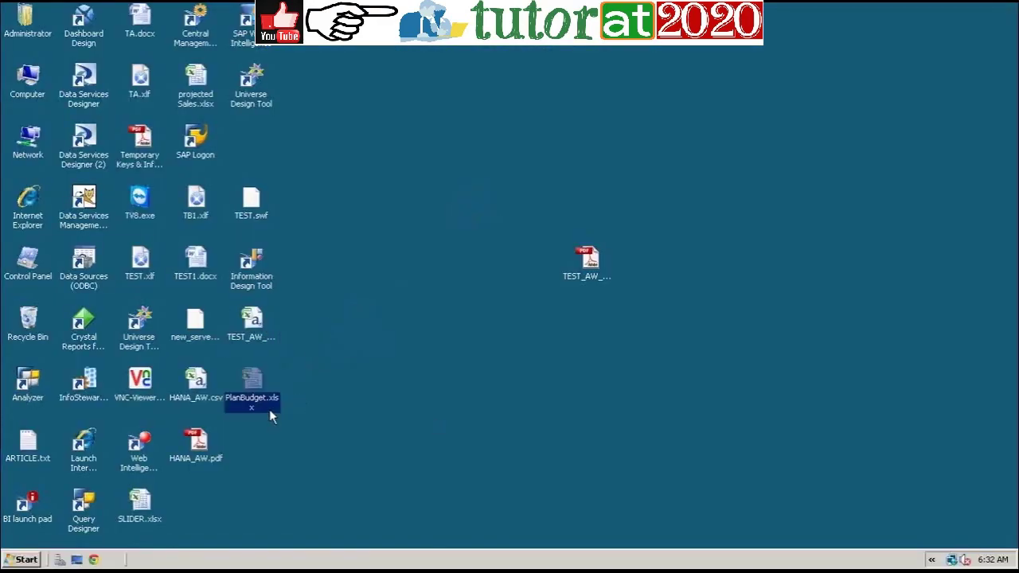
left_click_drag(598, 274, 199, 501)
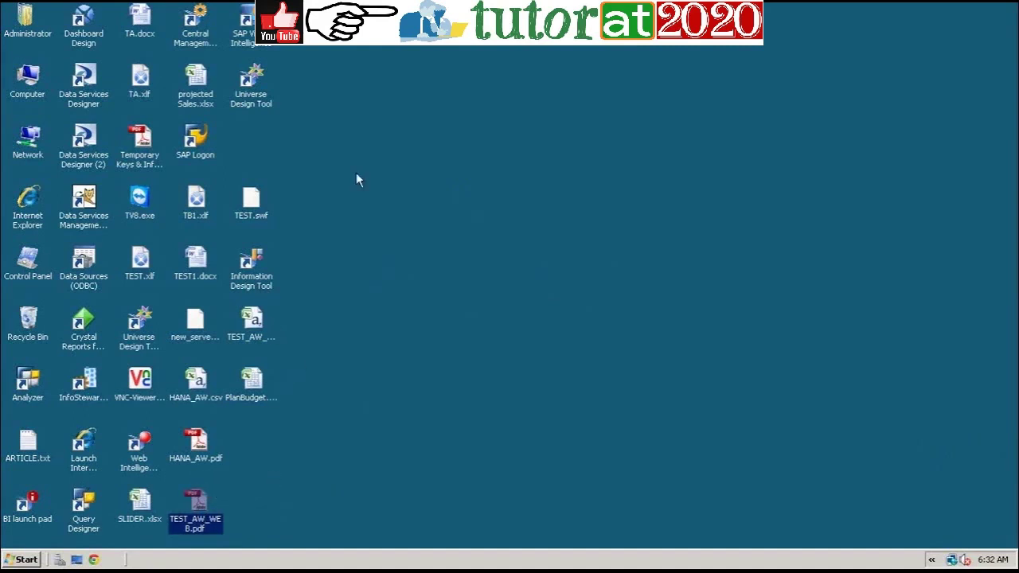
left_click_drag(265, 100, 262, 145)
left_click_drag(258, 42, 263, 101)
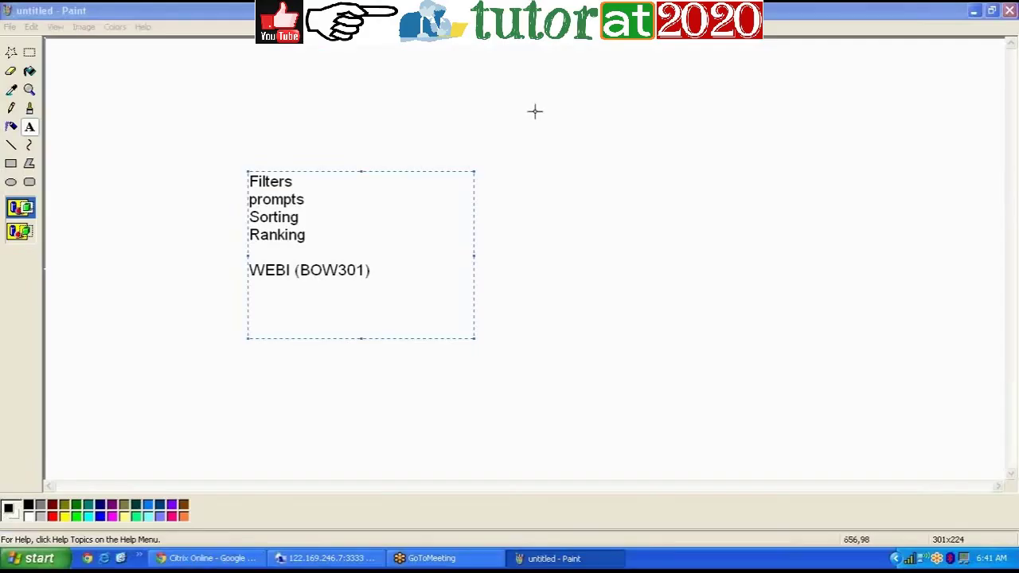
- Replace the topic list in the text box with the lines Breaks, Sesions and Formala Variable
left_click(391, 279)
mouse_move(391, 279)
left_mouse_down()
mouse_move(288, 236)
mouse_move(250, 197)
mouse_move(244, 172)
left_mouse_up()
key("Delete")
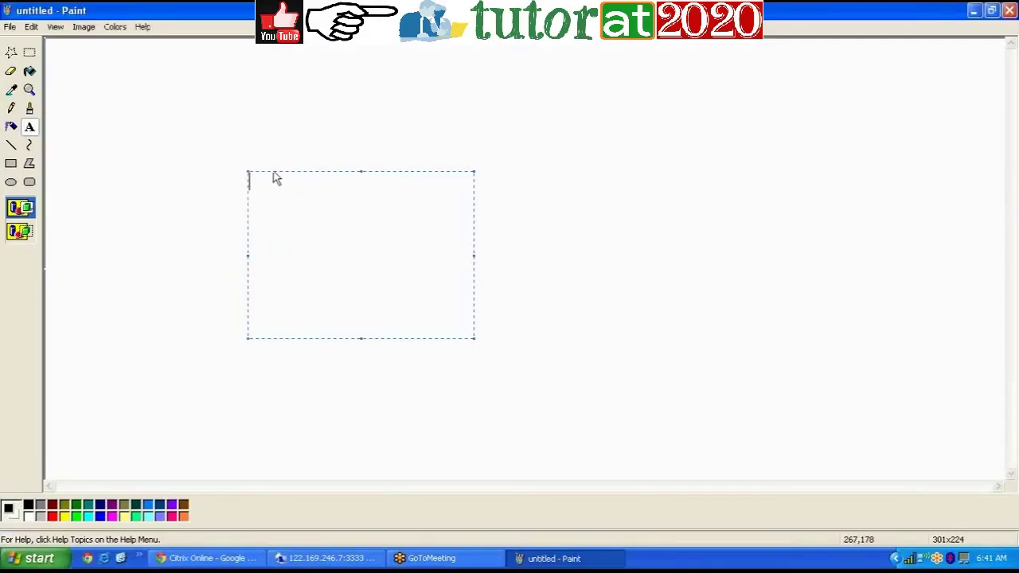
type("Breaks")
key("Return")
type("Sesions")
key("Return")
type("Form")
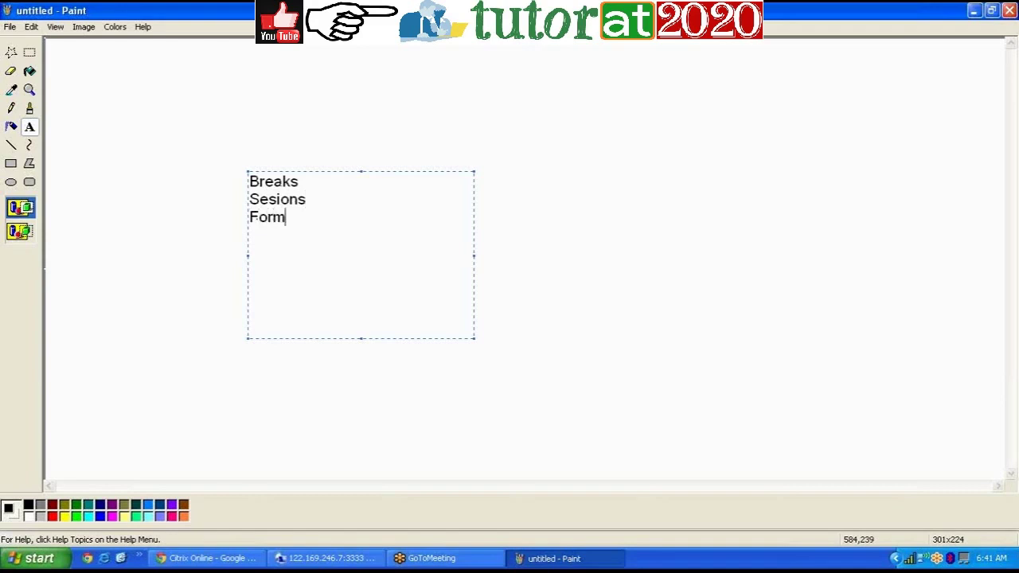
type("ala ")
type("Var")
type("iabl")
type("e")
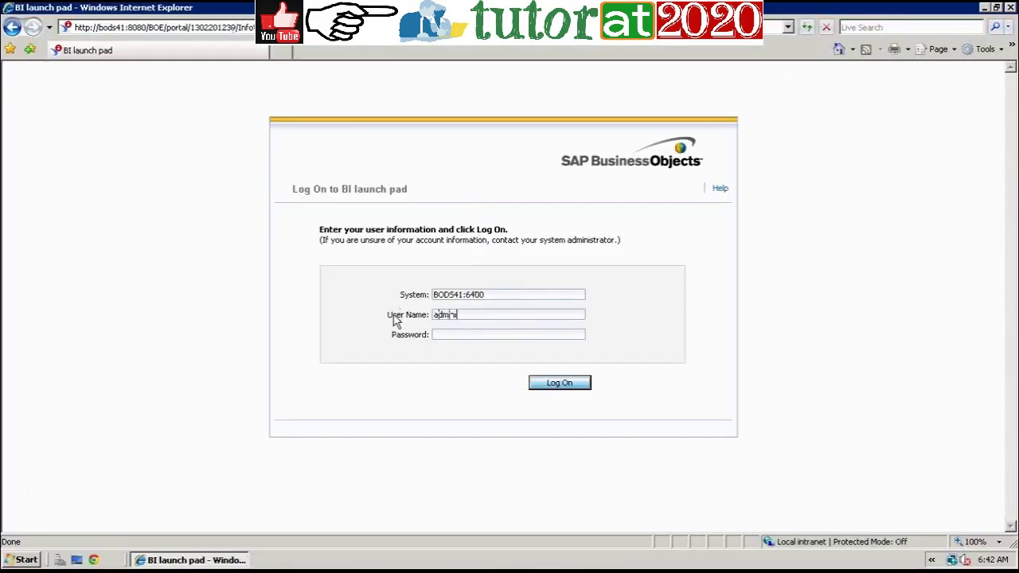
- Complete the user name as administrator, enter the account password and log on to BI launch pad
type("inistrator")
left_click(481, 335)
type("********")
left_click(558, 386)
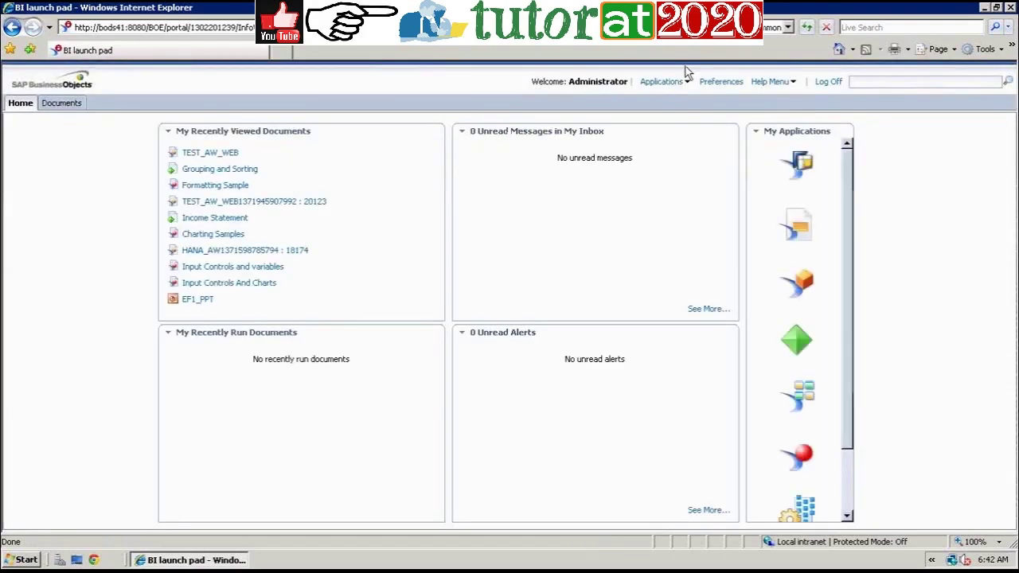
- Open the Web Intelligence application and start a new document with a universe as its data source
left_click(687, 84)
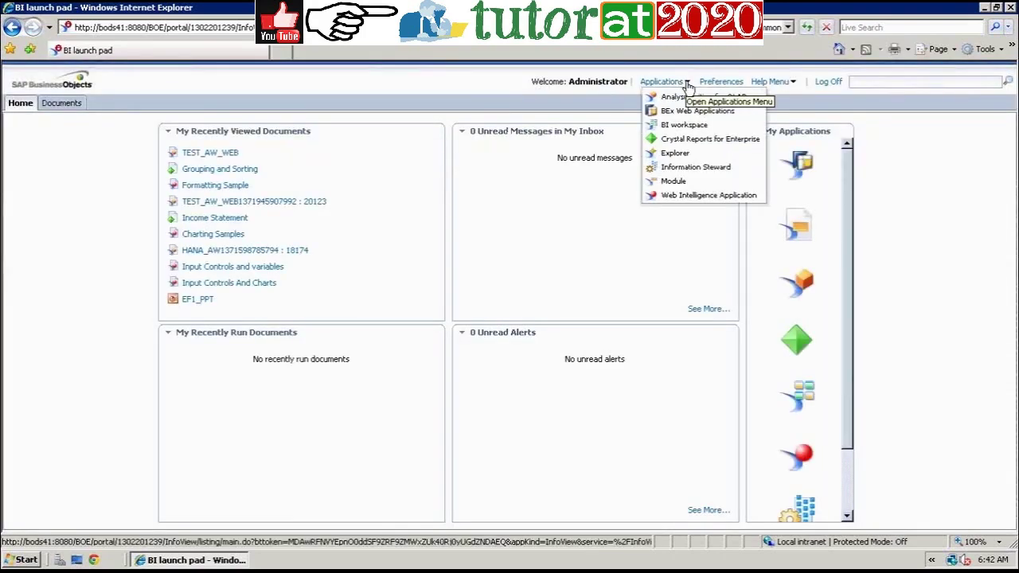
left_click(705, 195)
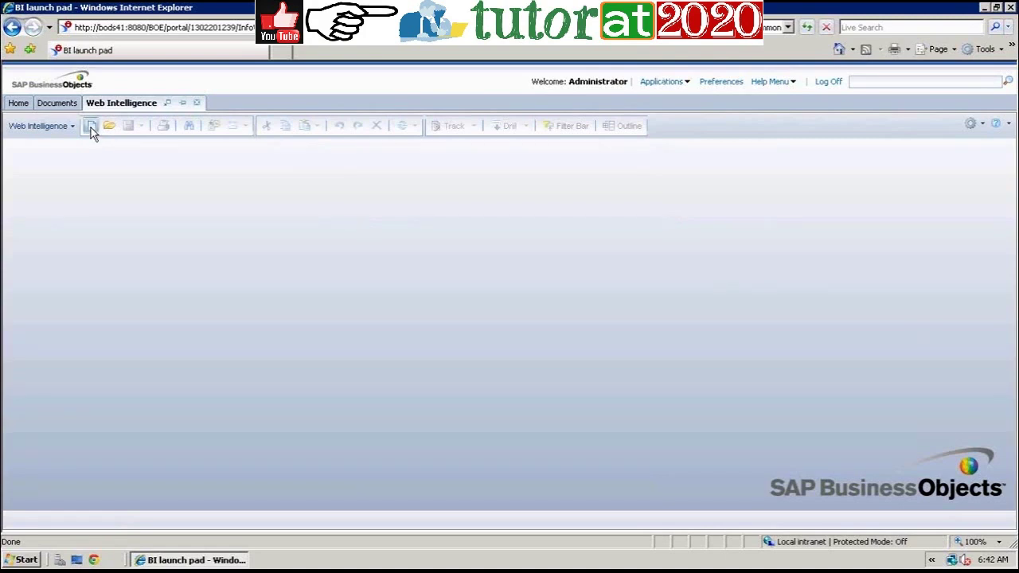
left_click(91, 127)
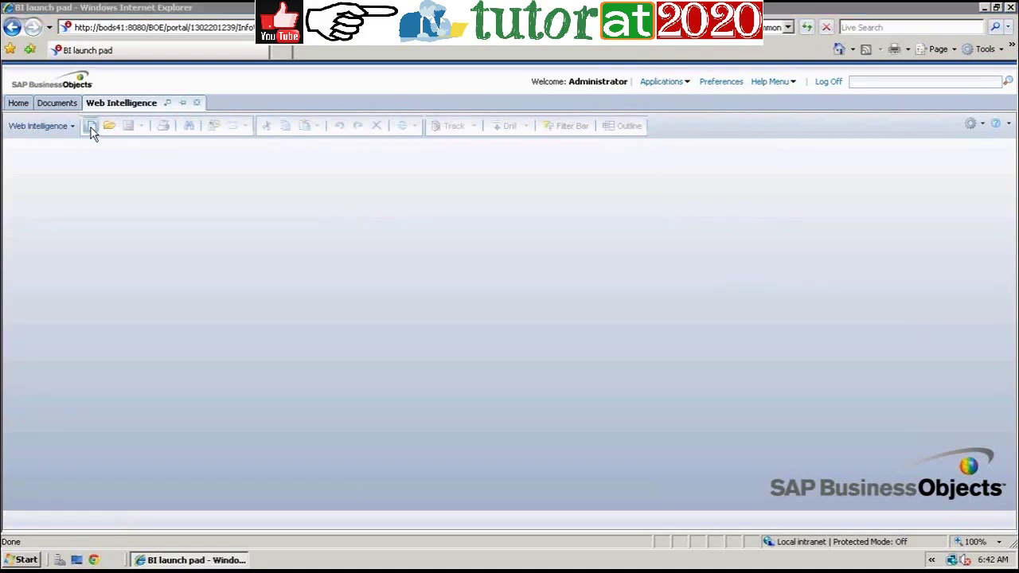
left_click(477, 254)
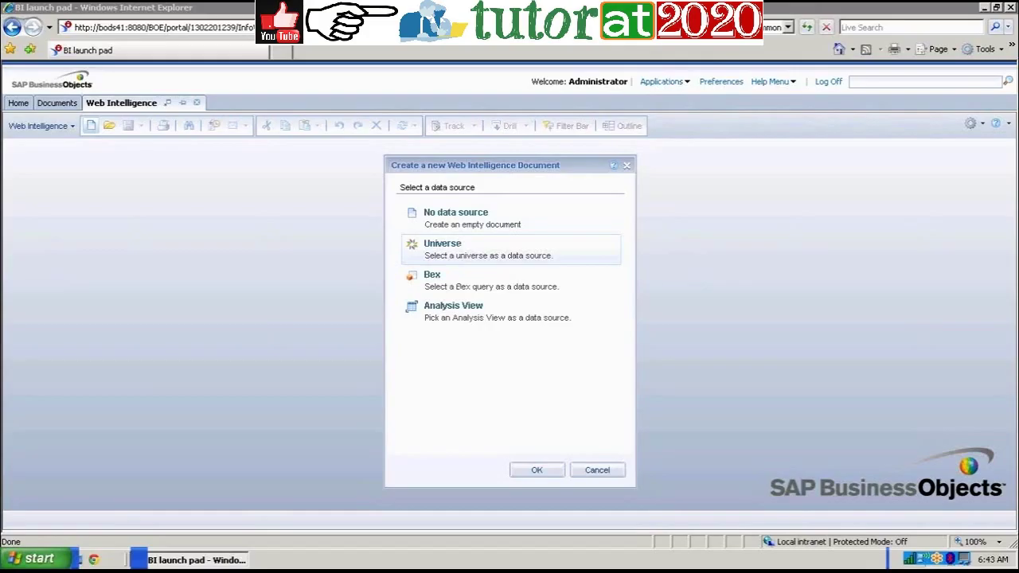
left_click(649, 8)
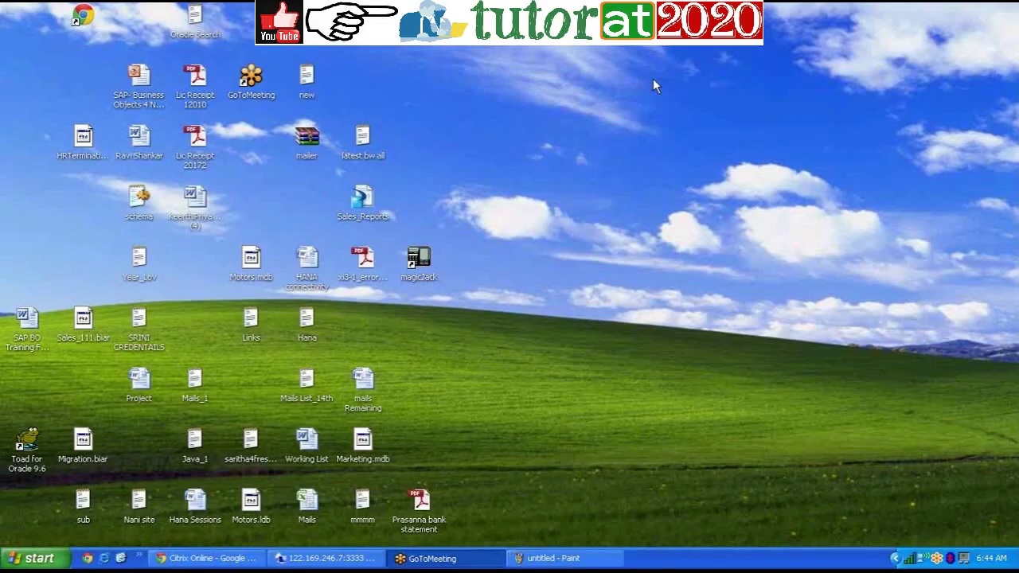
left_click(324, 555)
left_click(549, 475)
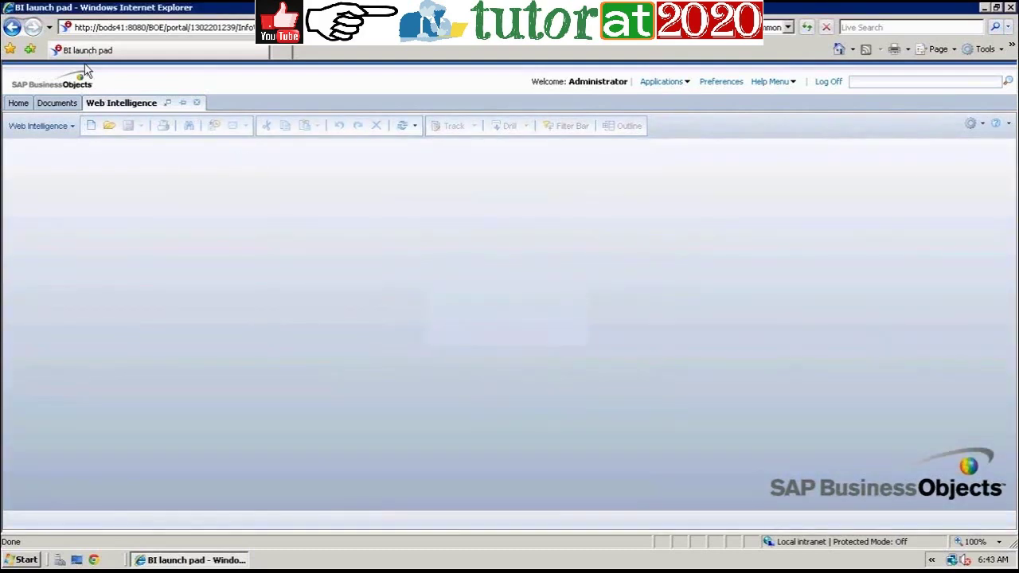
left_click(91, 128)
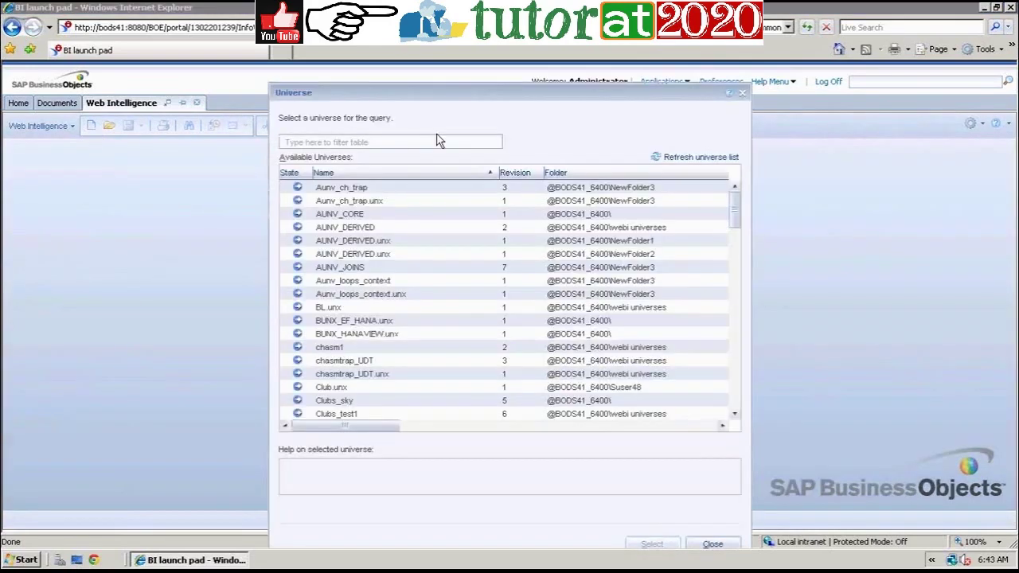
- Filter the available universes by "Ef" and select the eFashion universe from NewFolder3 for the query
left_click(438, 142)
type("E")
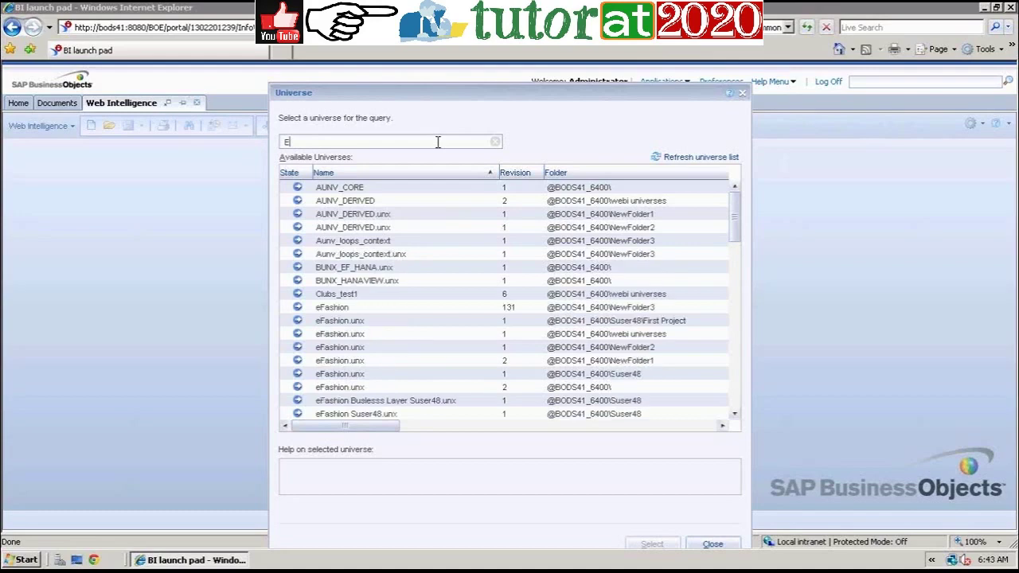
key("BackSpace")
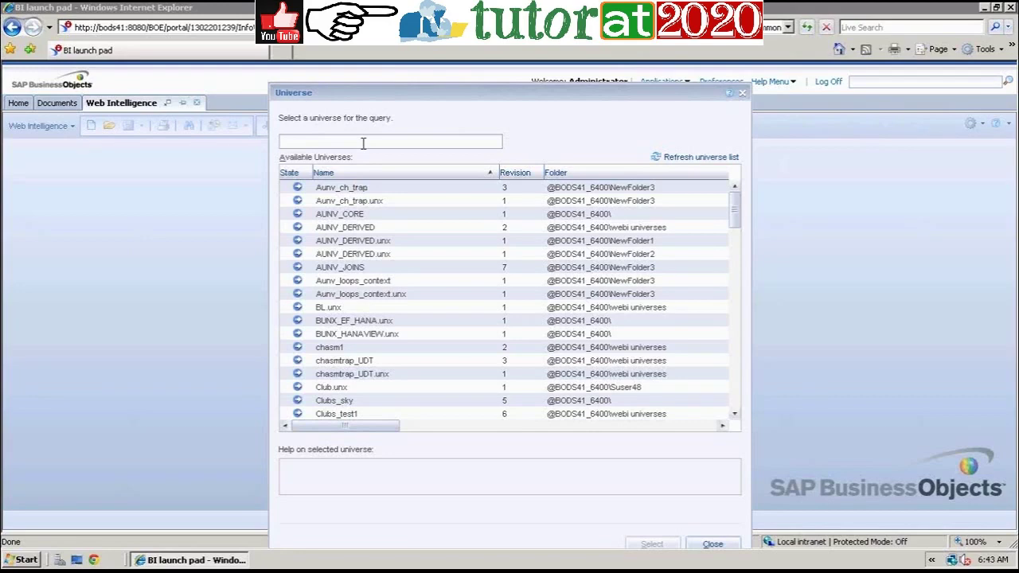
type("E")
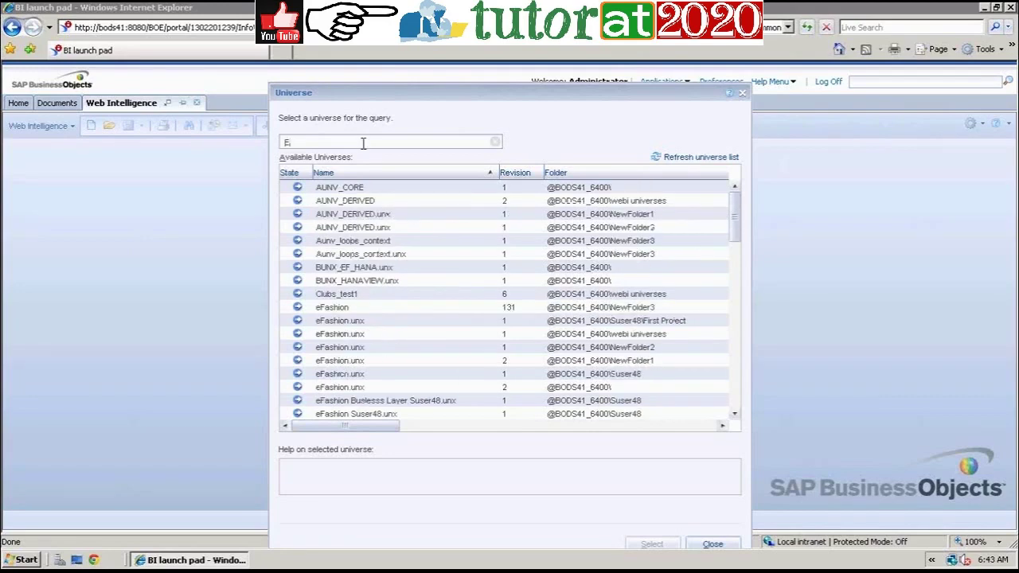
type("f")
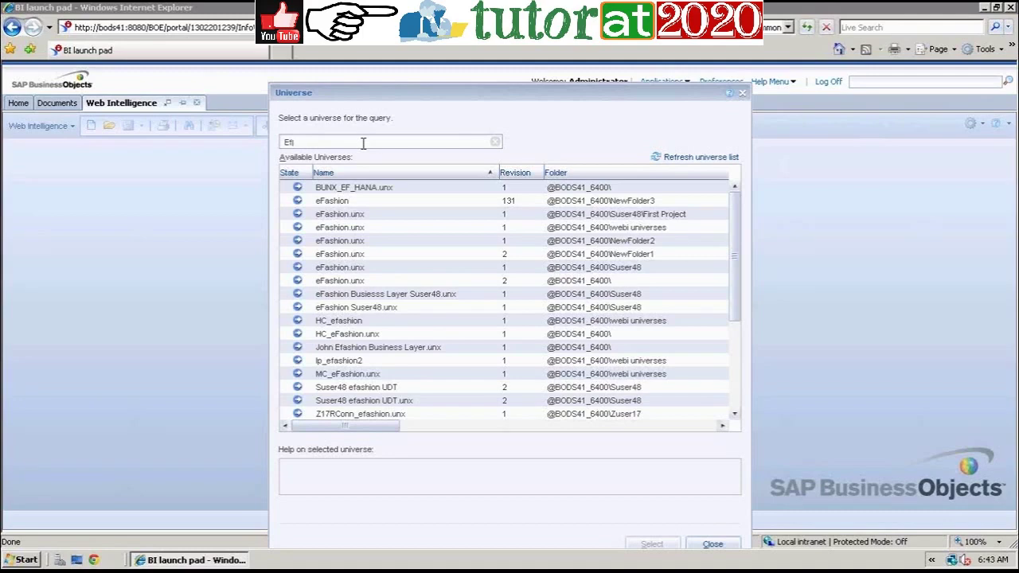
left_click(384, 201)
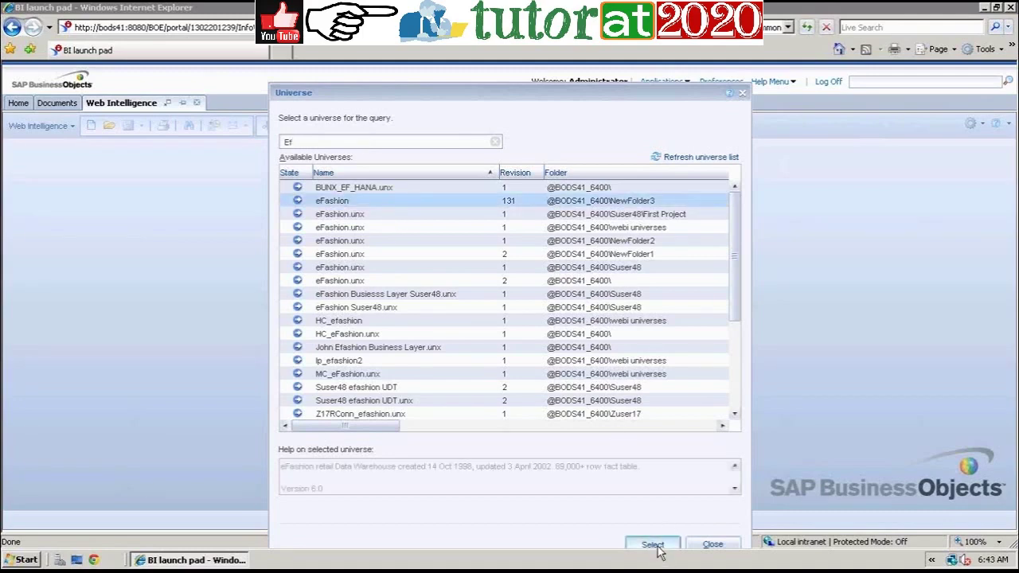
left_click(654, 545)
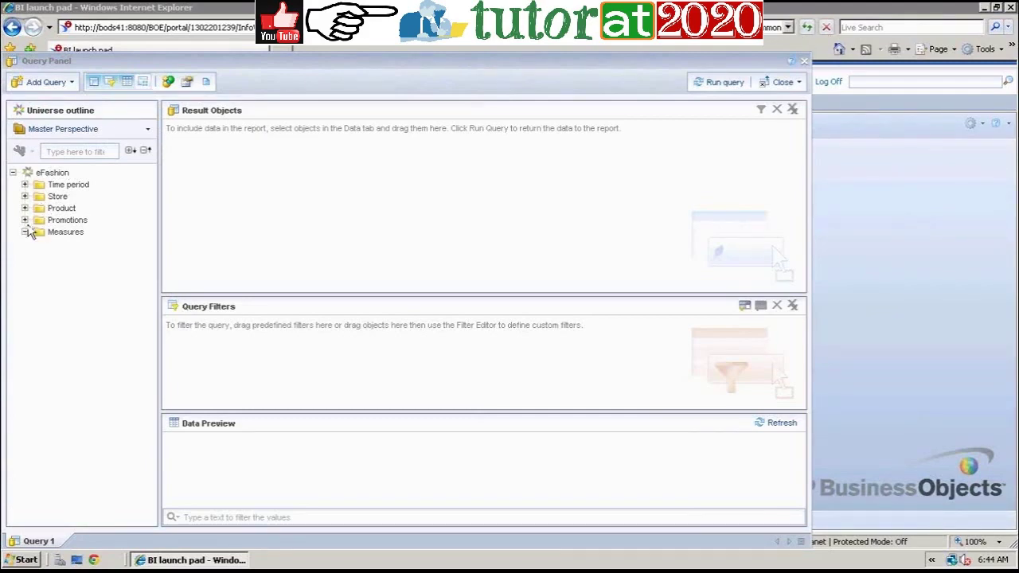
- Add Year, State, Sales revenue and Quantity sold to the result objects and run the query, dismissing the autosave notice
left_click(24, 185)
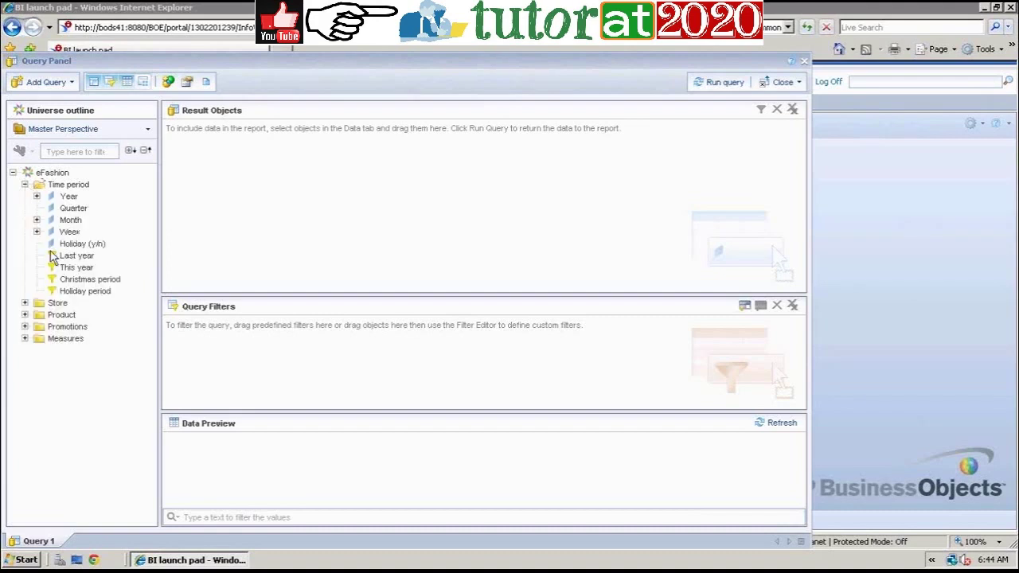
double_click(67, 197)
left_click(25, 303)
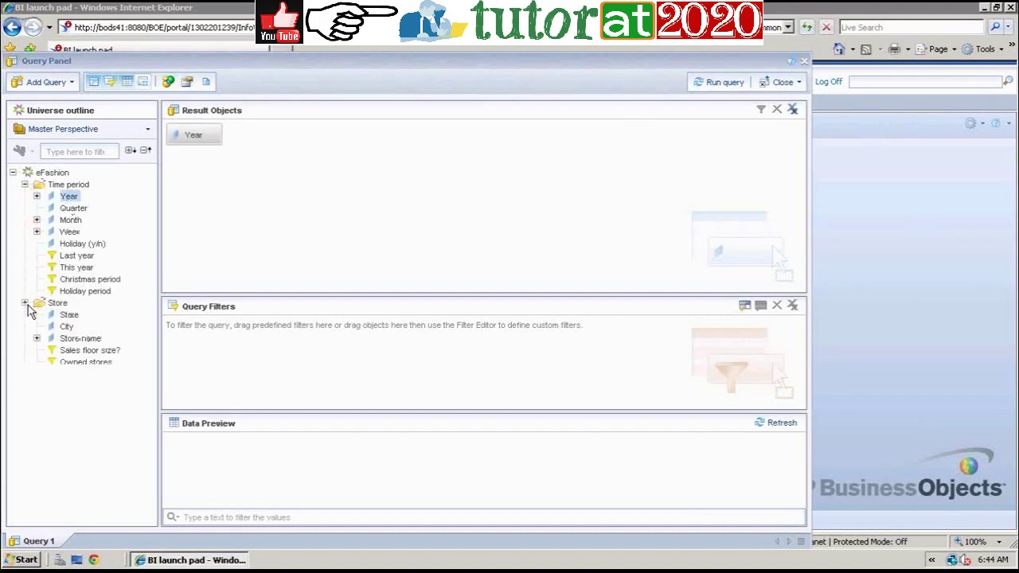
double_click(70, 315)
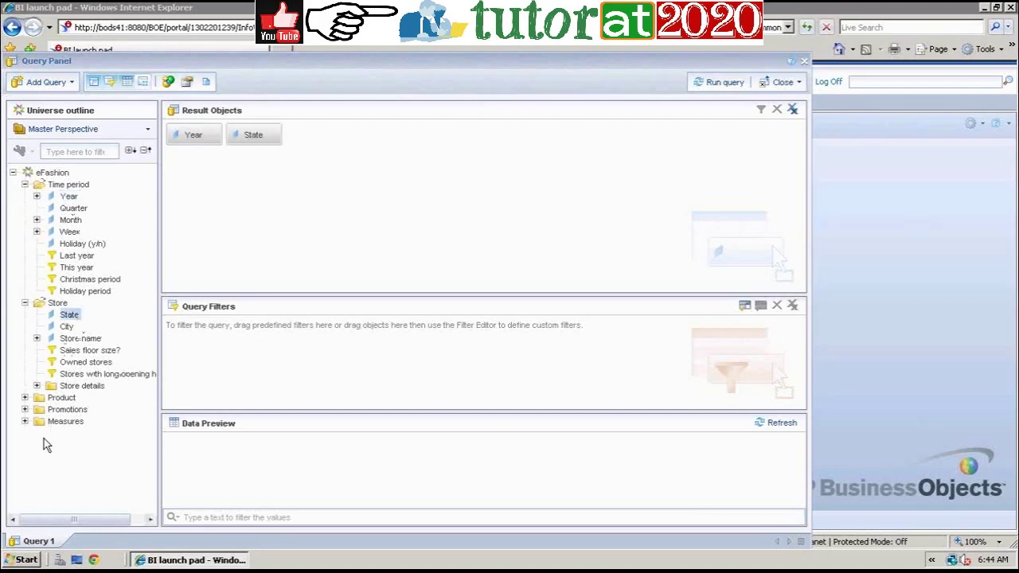
left_click(26, 422)
double_click(86, 434)
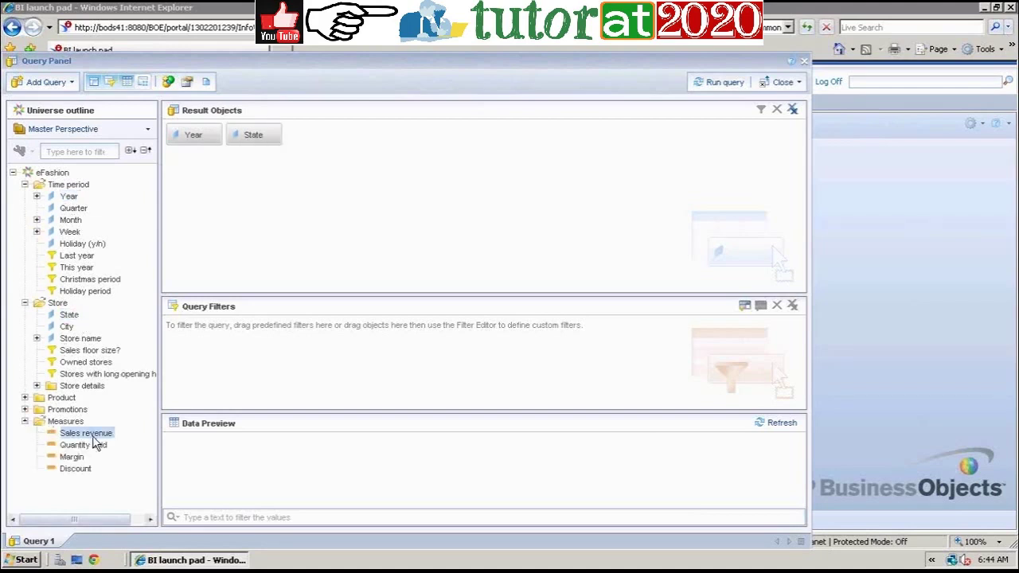
double_click(88, 445)
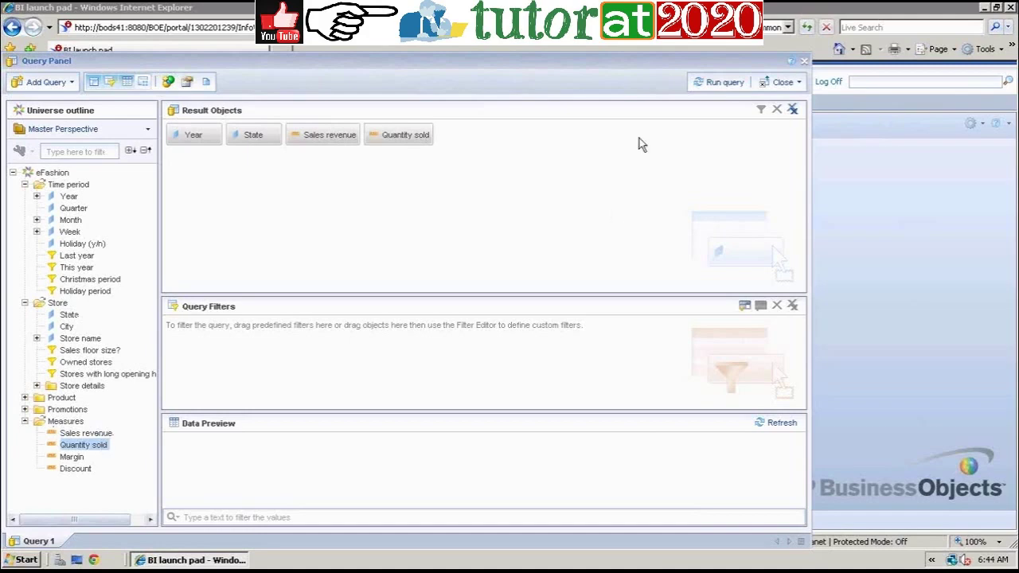
left_click(721, 86)
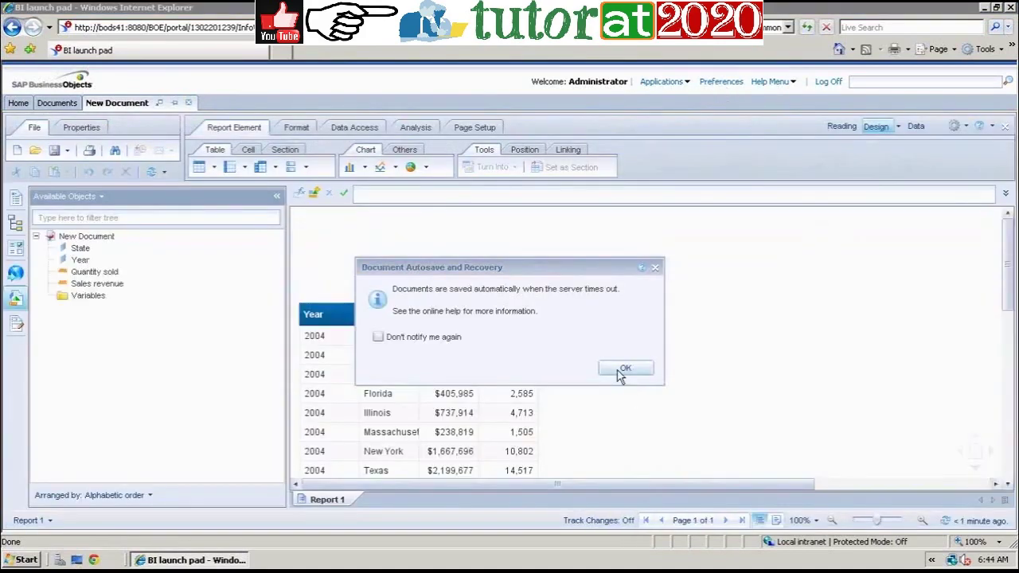
key("Return")
- Widen the State column of the report table to fit the full state names
left_click(369, 314)
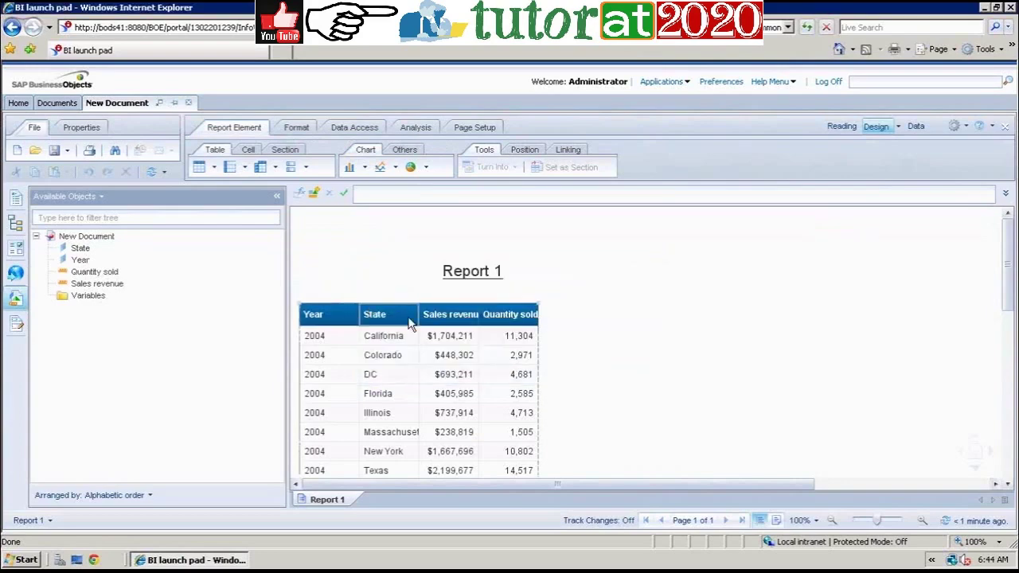
left_click(417, 314)
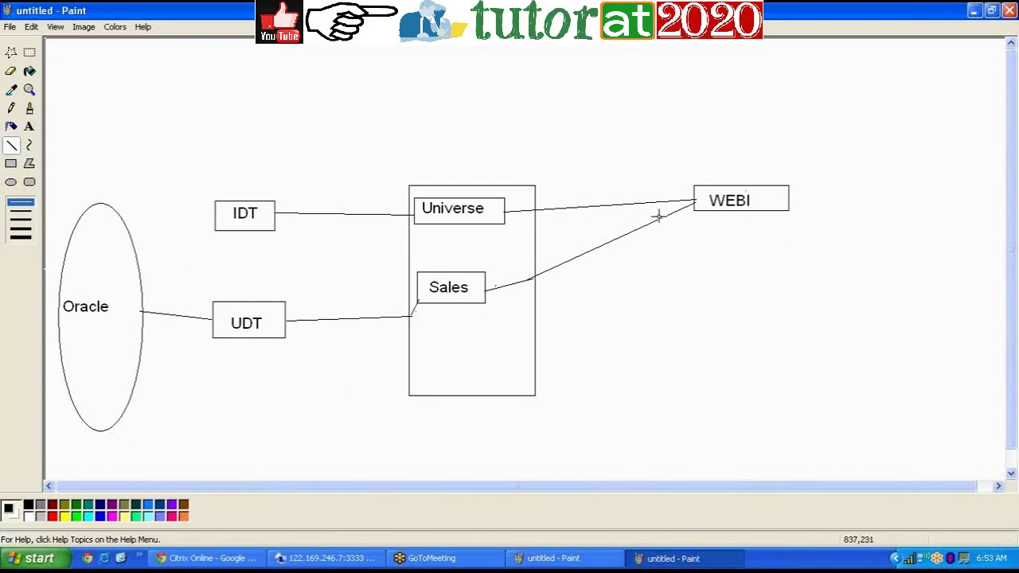
- Switch back to the remote desktop session, close the query script viewer and rerun the query
left_click(319, 558)
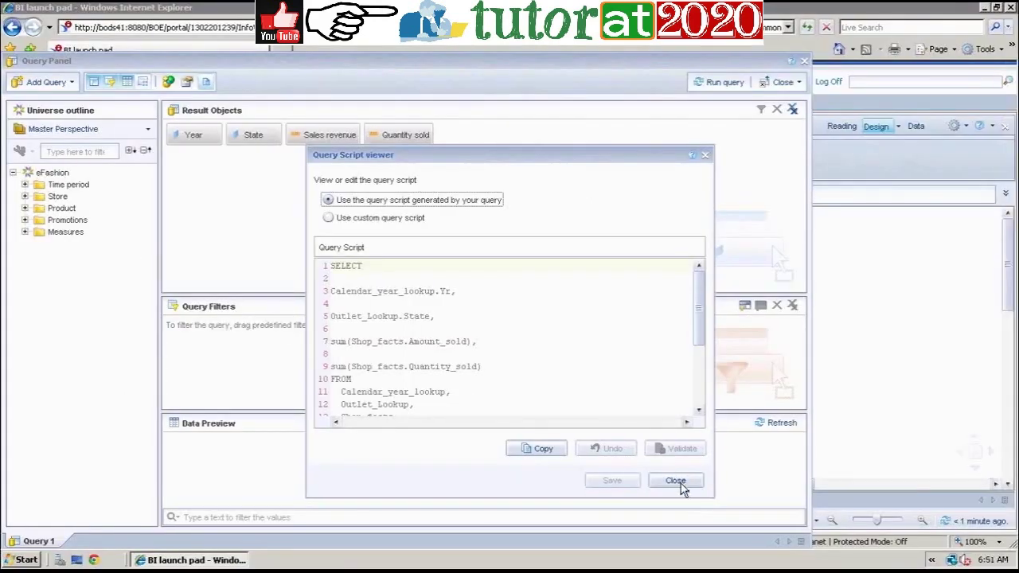
left_click(677, 481)
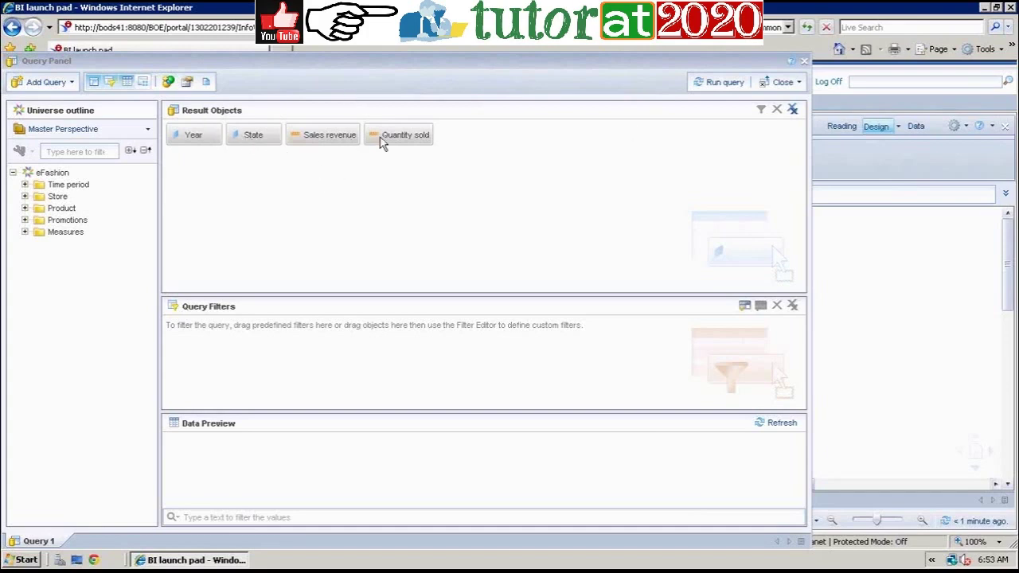
left_click(722, 89)
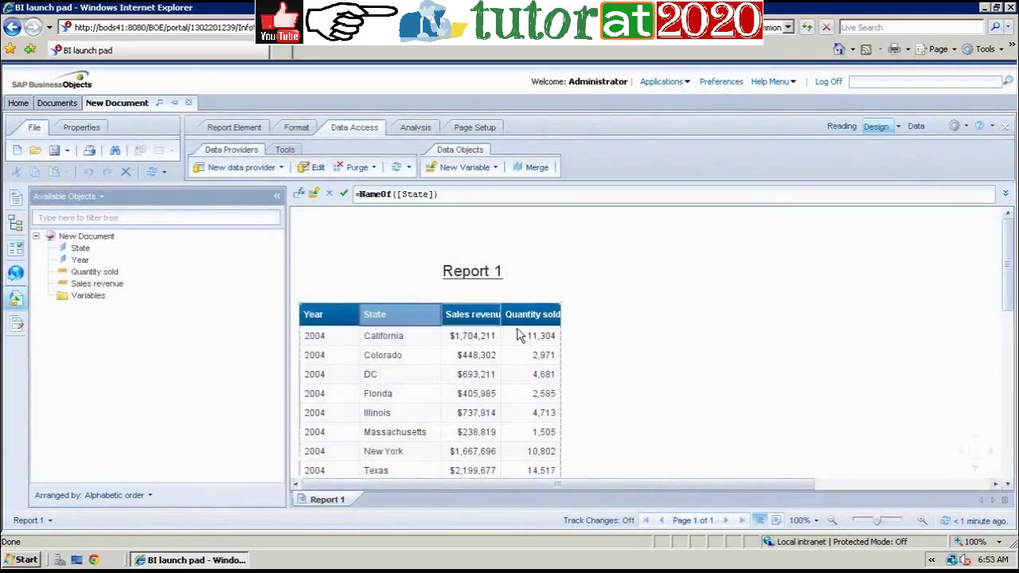
- Widen the Quantity sold column to fit its header and look through the report rows down to the last year
left_click(560, 314)
left_click_drag(563, 314, 585, 315)
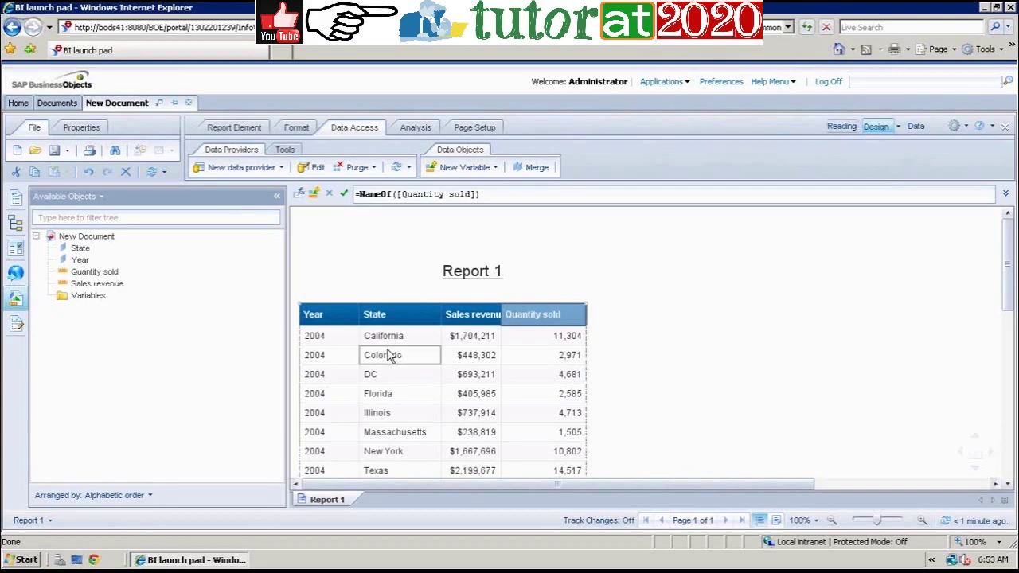
left_click_drag(1012, 277, 1012, 398)
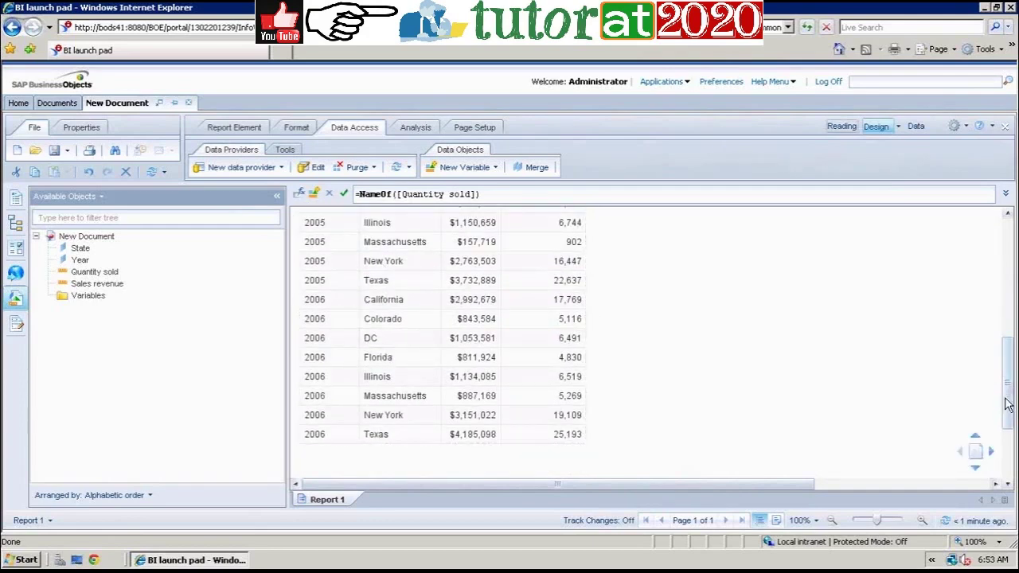
left_click_drag(1007, 405, 1005, 284)
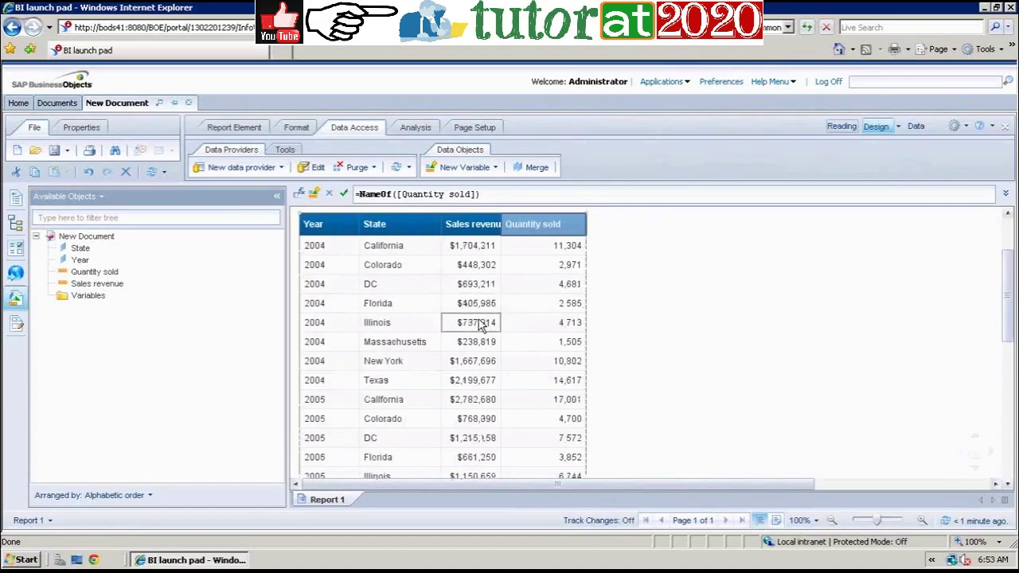
- Remove the State column from the report table and widen the Sales revenue column to fit its values
left_click(410, 305)
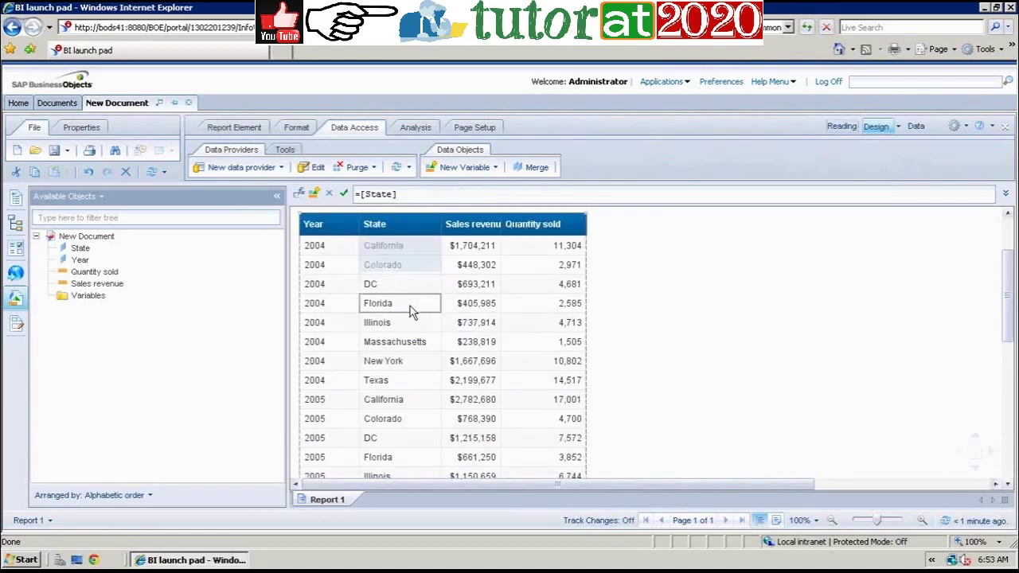
left_click(410, 306)
left_click(184, 272)
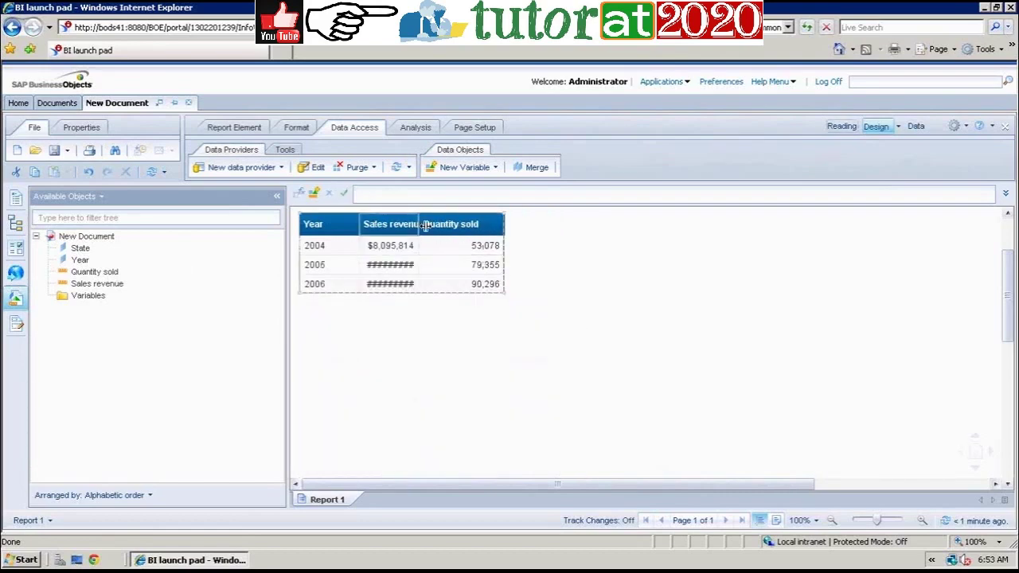
left_click(390, 224)
double_click(420, 224)
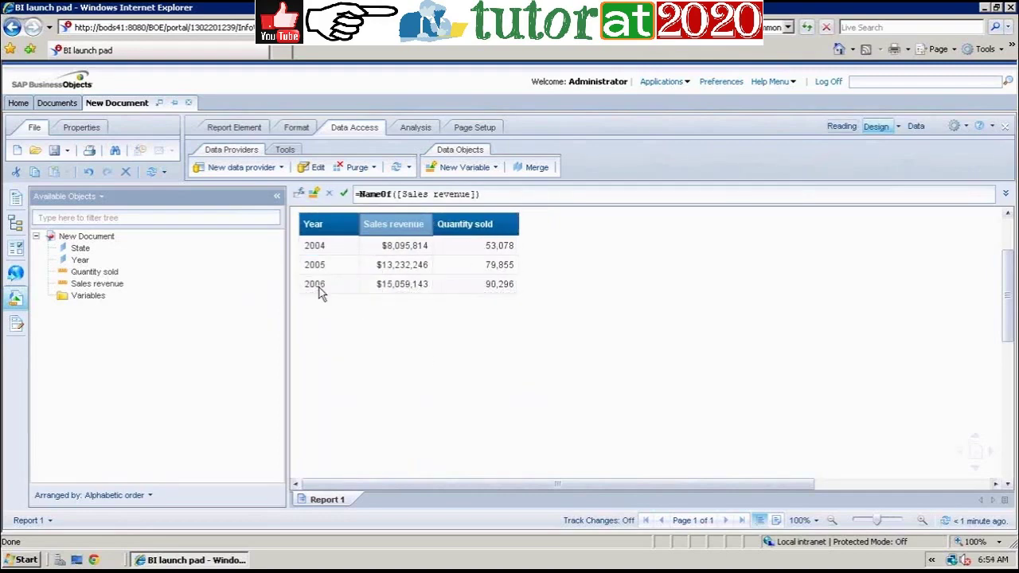
- Examine how Sales revenue aggregates for each year in the table without the State column
left_click(412, 289)
left_click(409, 298)
left_click(83, 250)
left_click(398, 265)
left_click(409, 284)
left_click(410, 243)
left_click(390, 266)
left_click(405, 282)
left_click(396, 264)
left_click(334, 318)
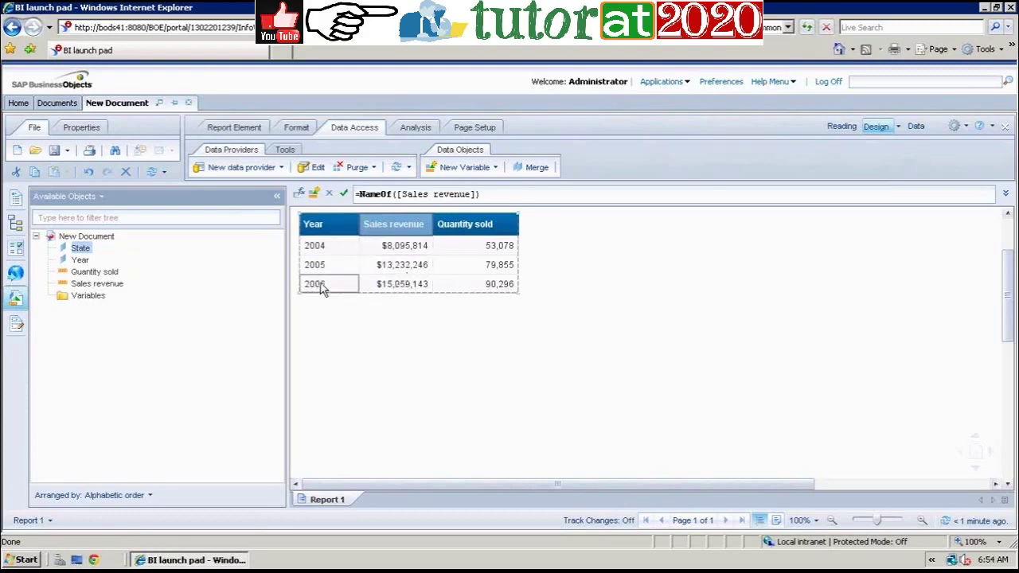
- Insert the State object back into the report table between the Year and Sales revenue columns
left_click_drag(85, 250, 358, 225)
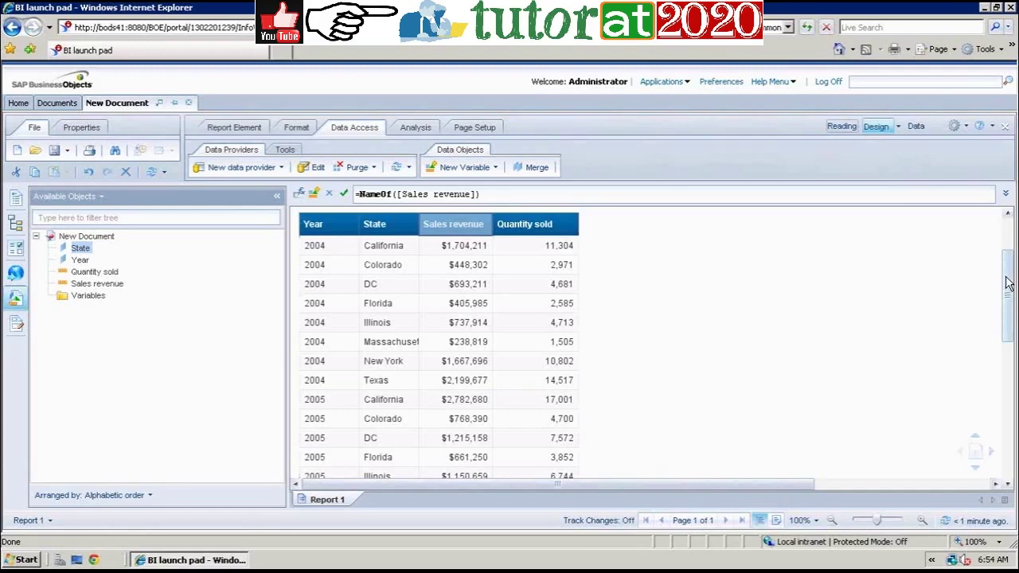
left_click_drag(1009, 284, 1008, 278)
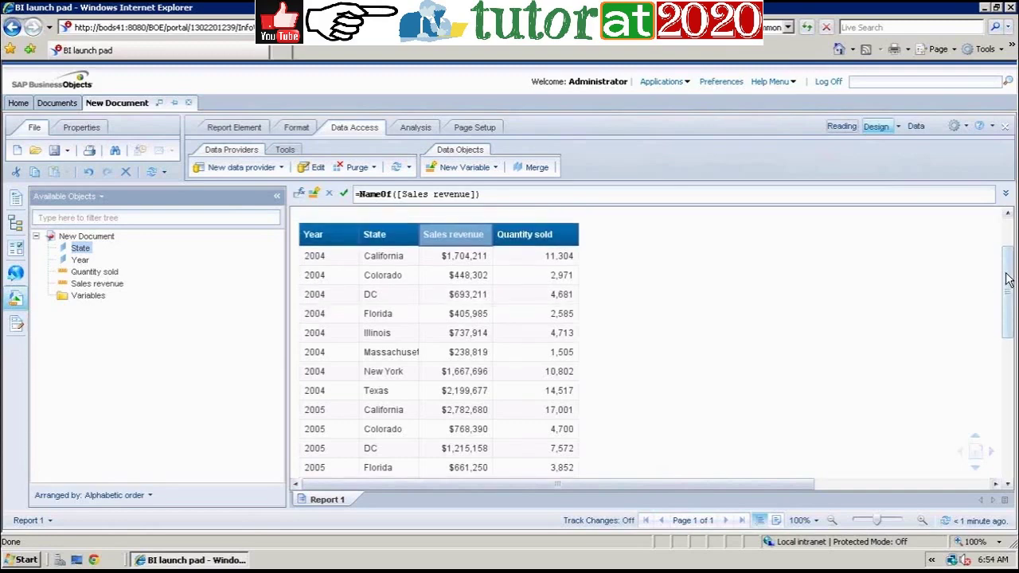
- Add a Sum total to the Sales revenue column and inspect the total cell's formula in the table footer
left_click(422, 128)
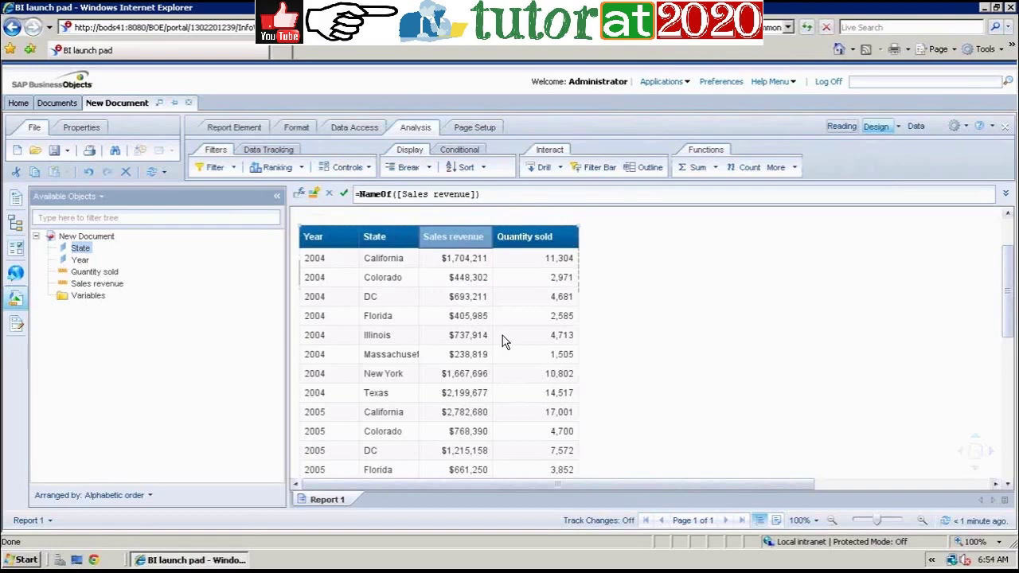
left_click(476, 337)
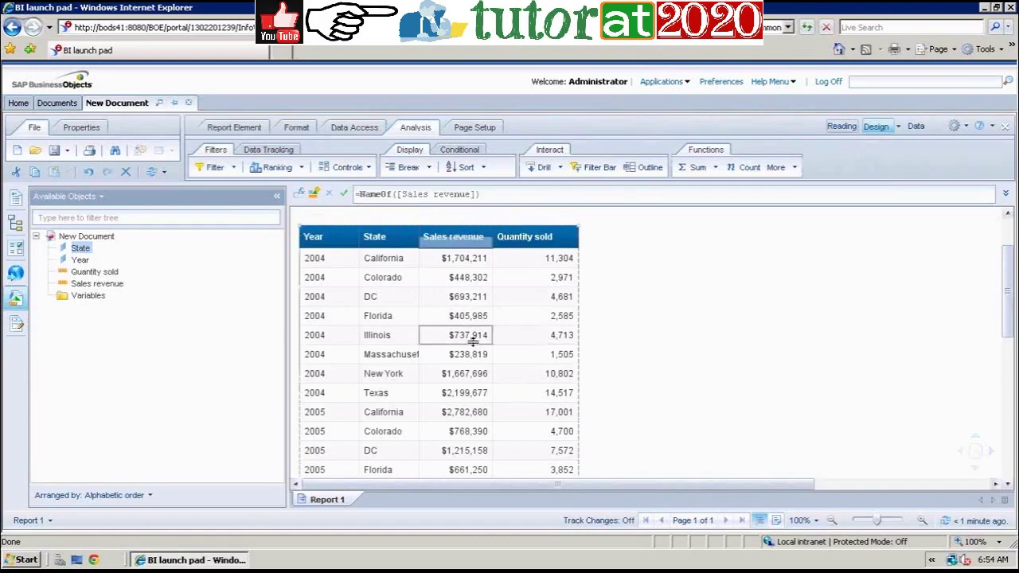
left_click(716, 169)
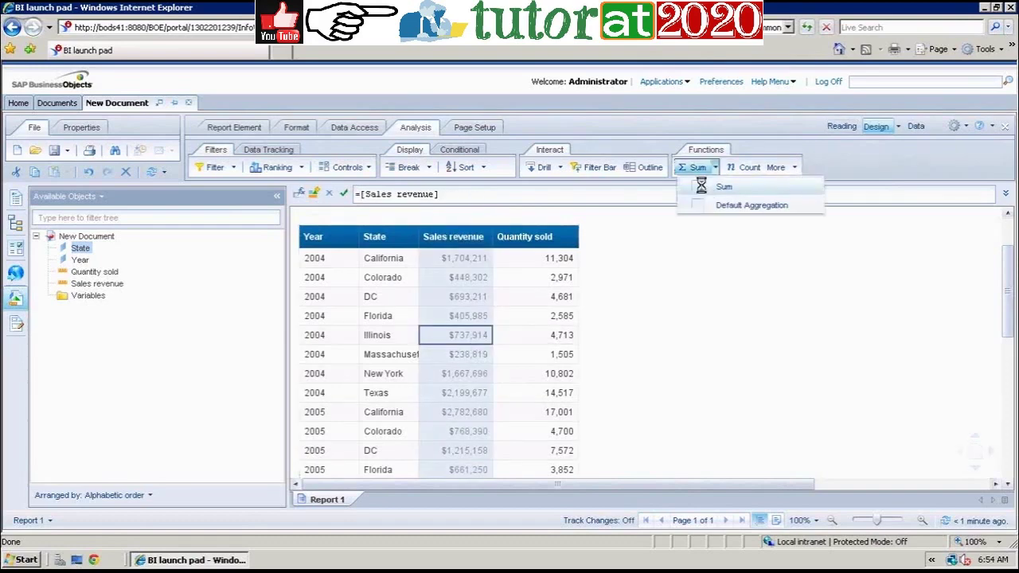
left_click(701, 185)
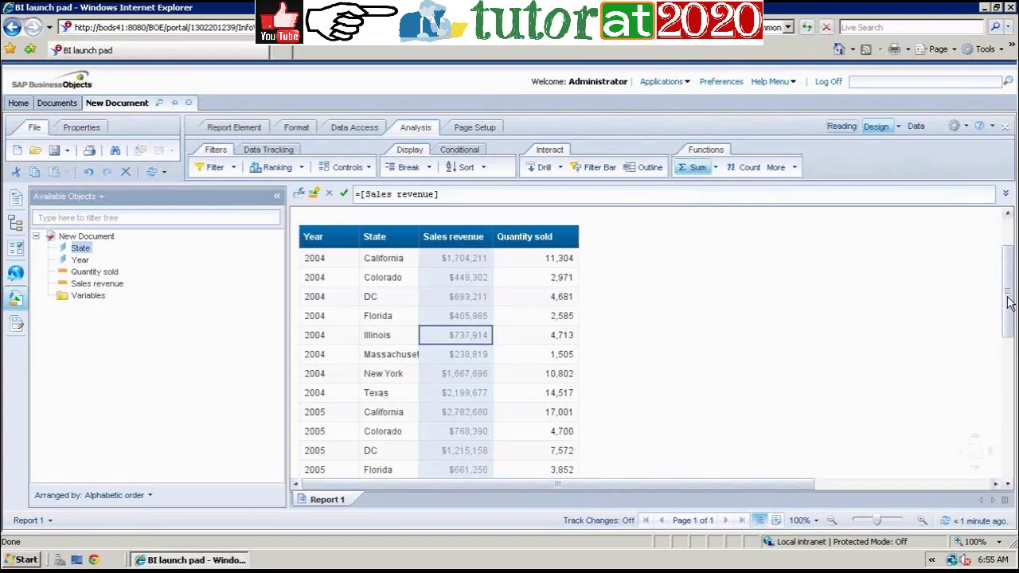
left_click_drag(1009, 303, 1007, 410)
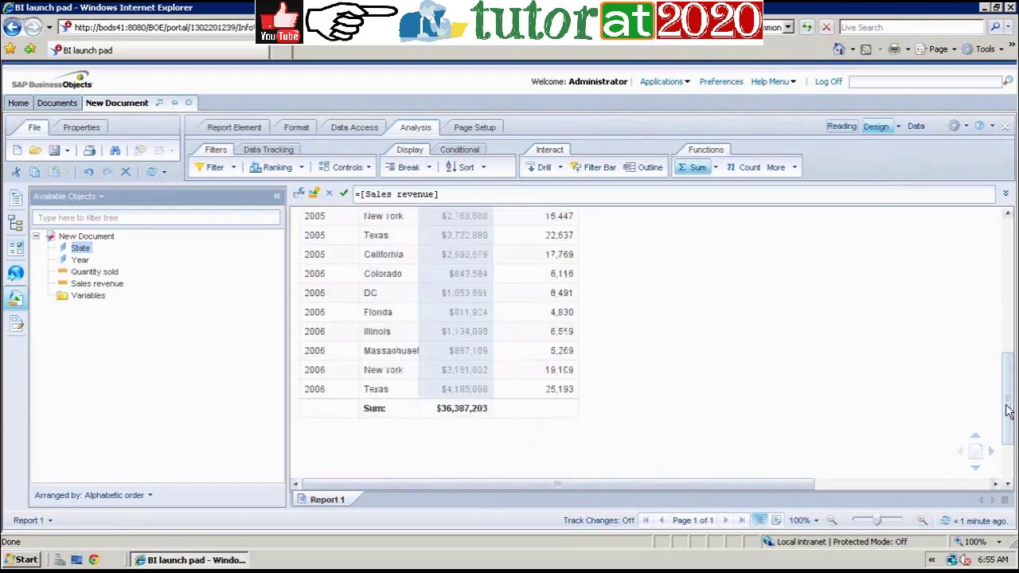
left_click(474, 408)
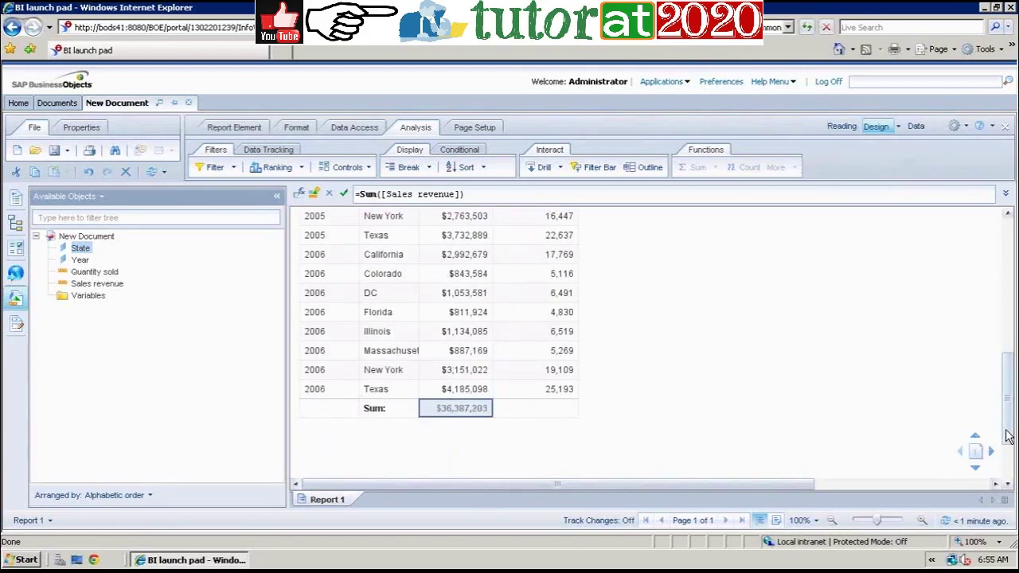
- Apply a break on the Year column of the report table
left_click_drag(1008, 418, 1011, 238)
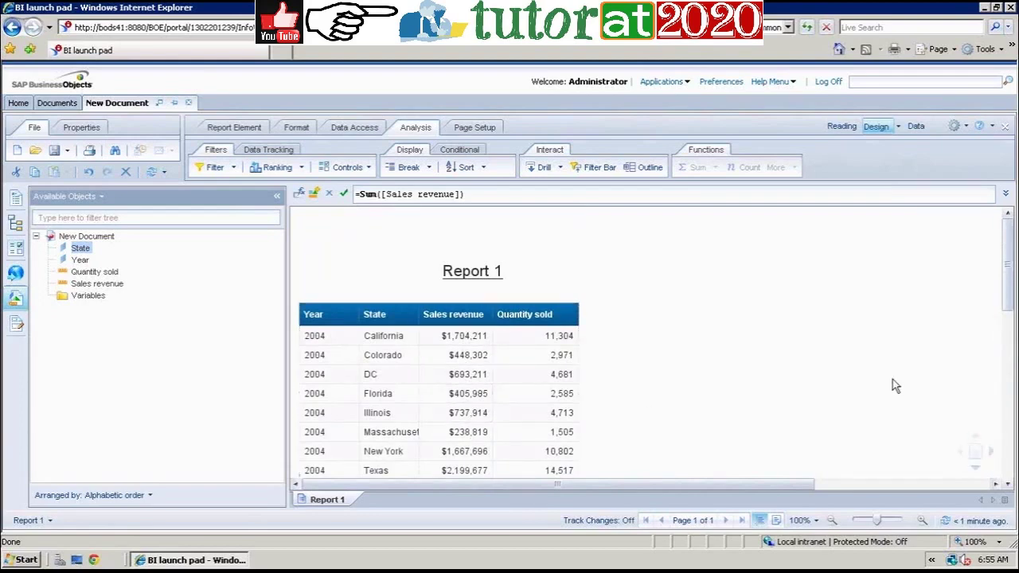
scroll(1010, 315, "down", 1)
left_click_drag(1010, 315, 1009, 243)
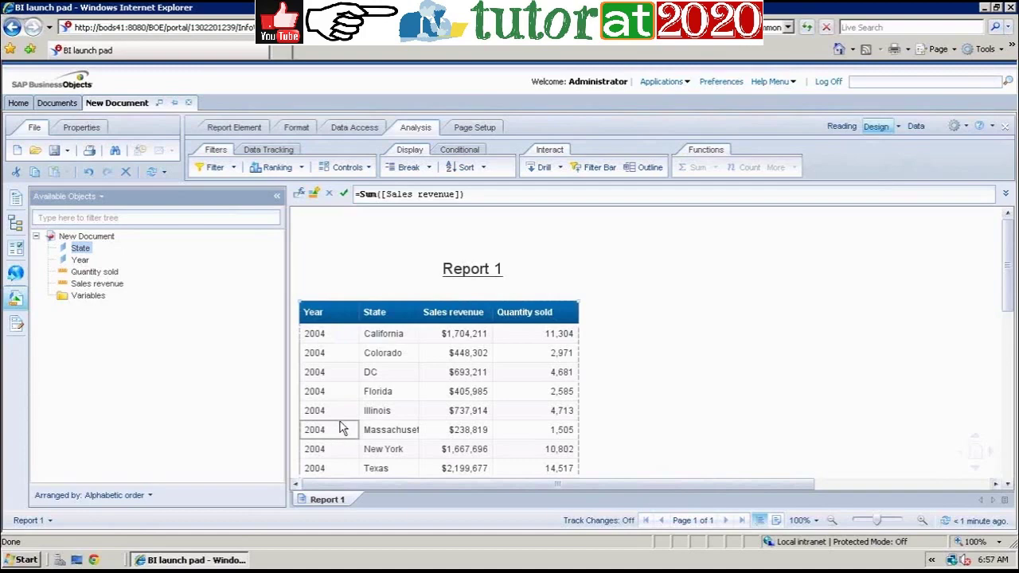
left_click(704, 348)
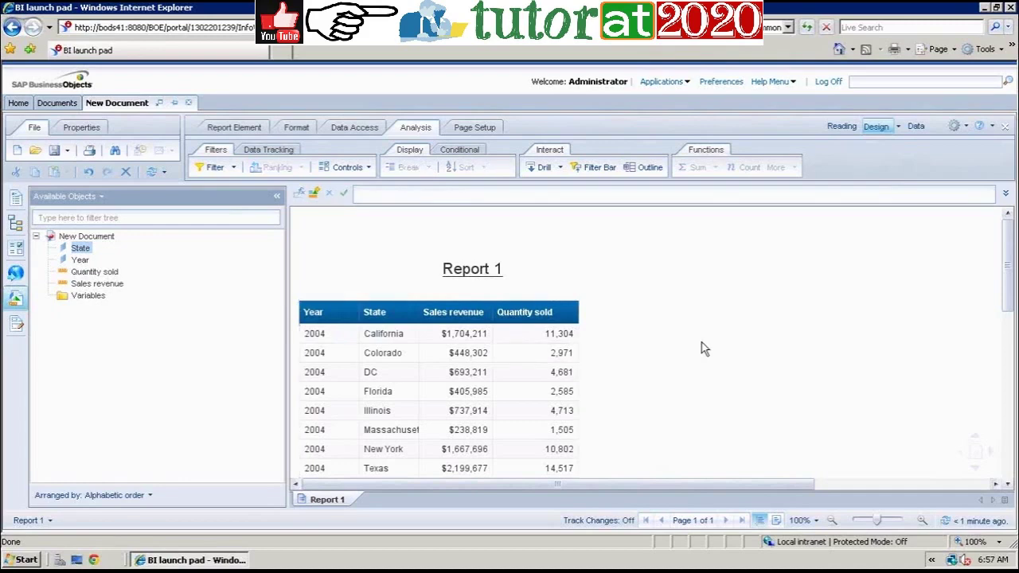
left_click(340, 371)
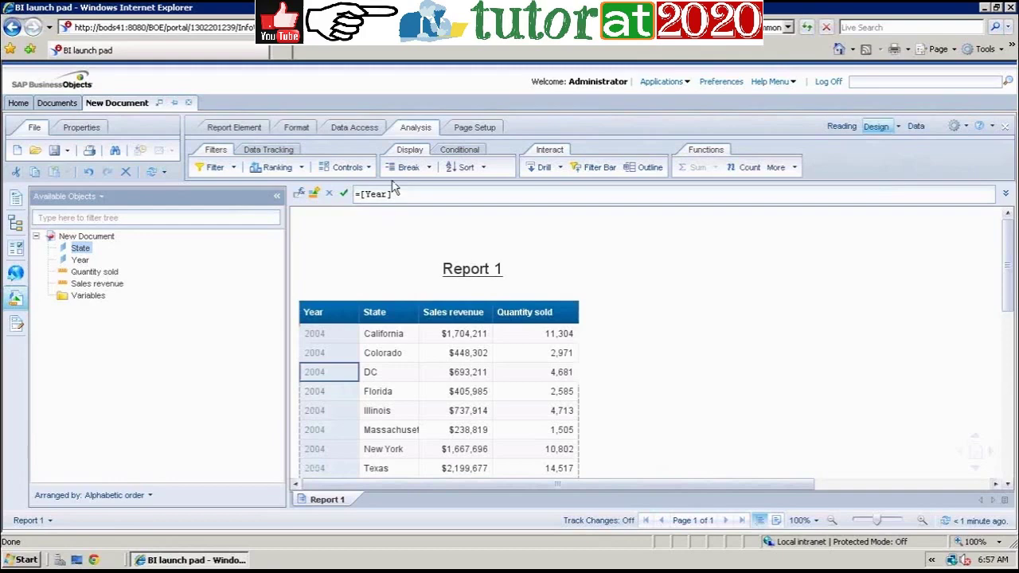
left_click(403, 168)
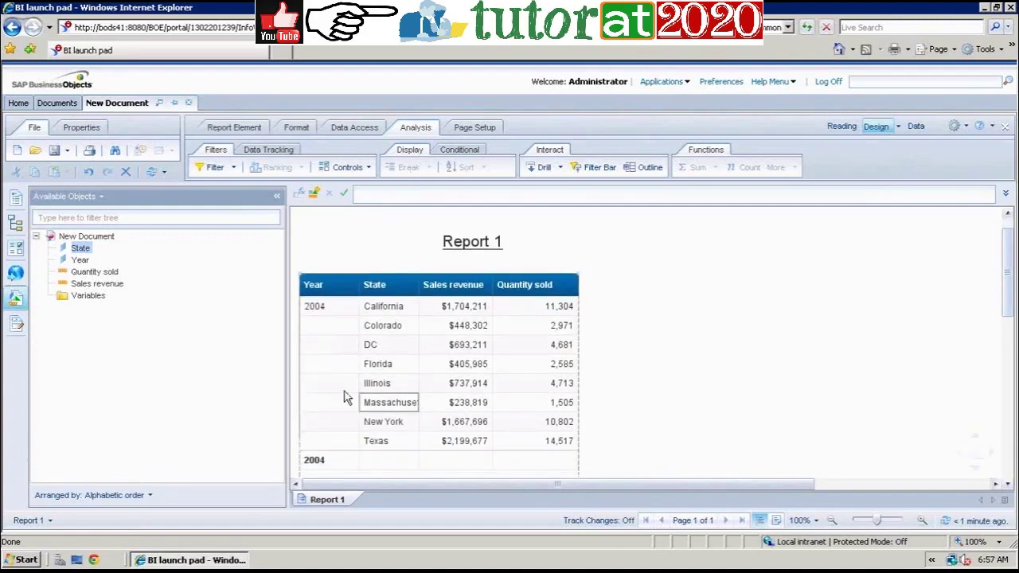
- Add a Sum subtotal for Sales revenue to each year's break footer
left_click(469, 427)
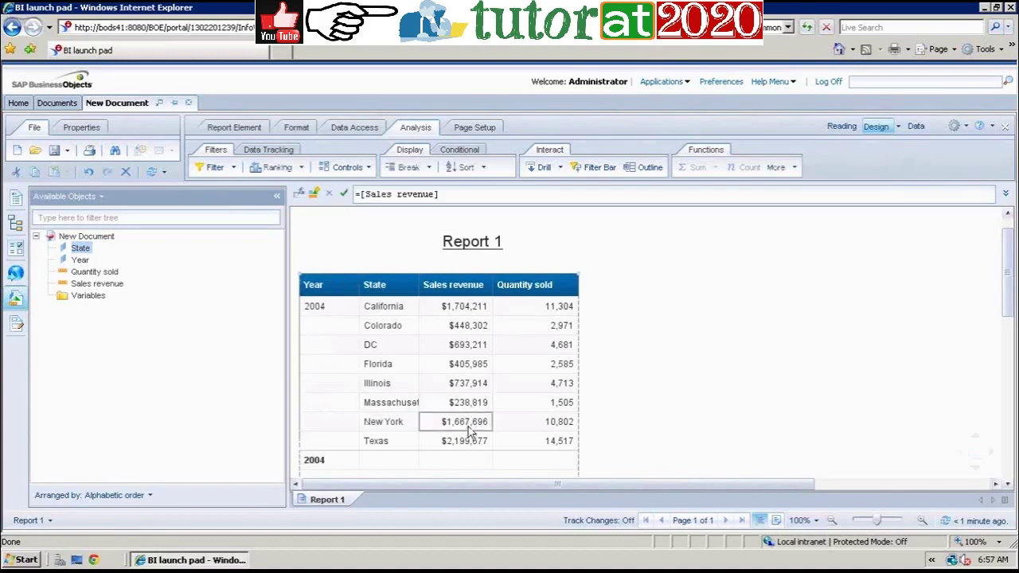
left_click(470, 429)
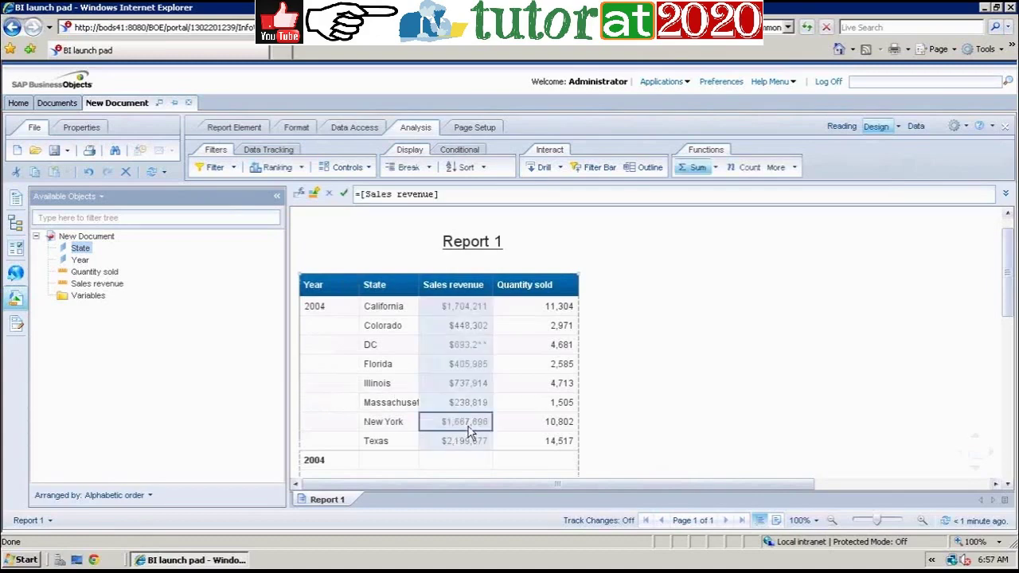
left_click(716, 168)
left_click(711, 187)
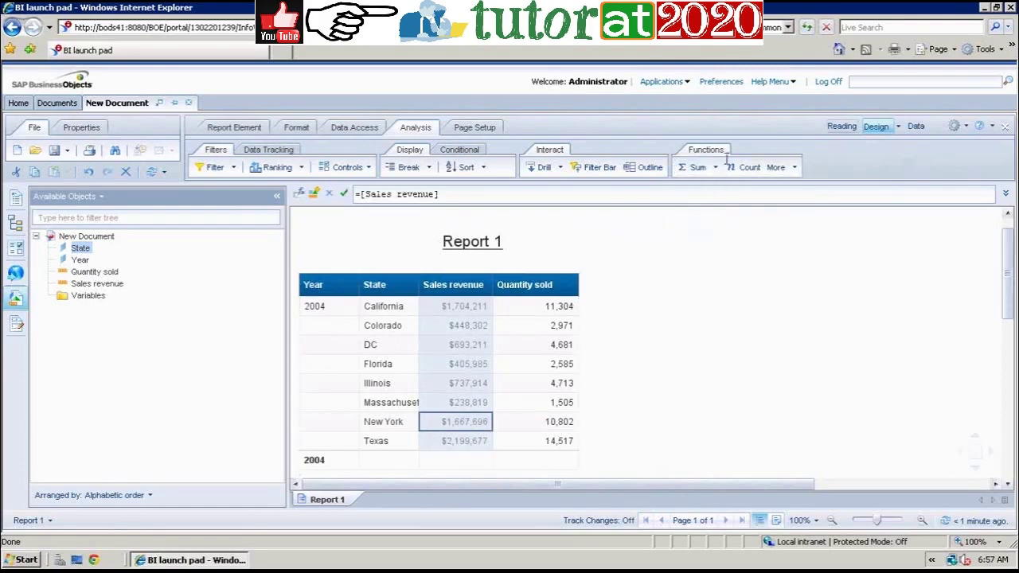
left_click(715, 168)
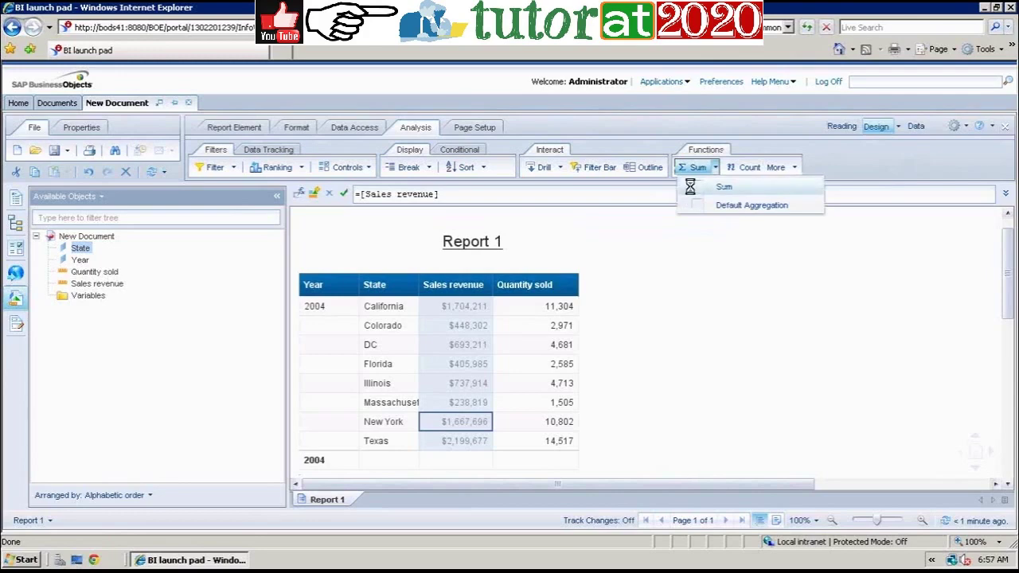
left_click(690, 186)
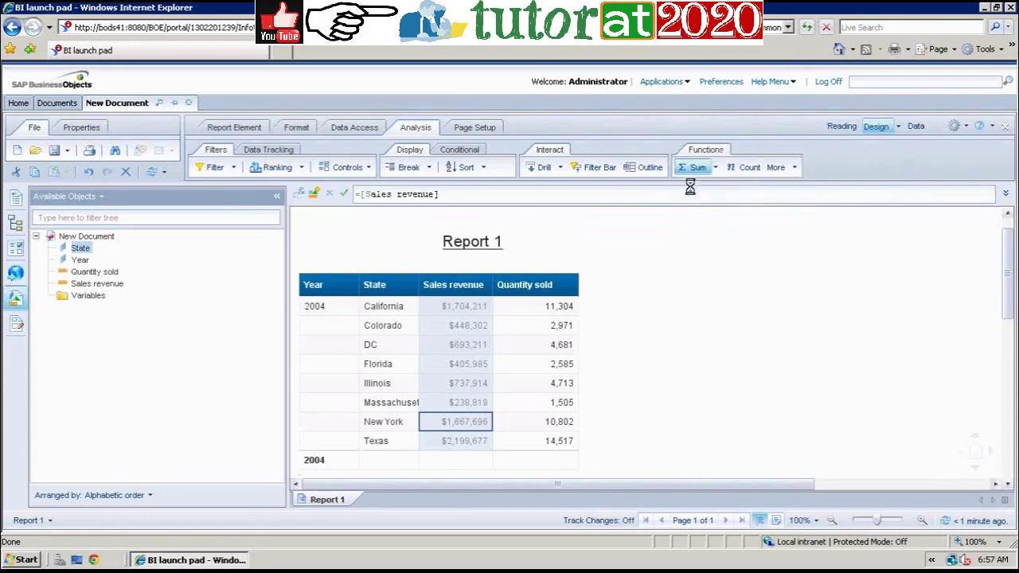
- Add a Sum subtotal for Quantity sold to each year's break footer
left_click(538, 366)
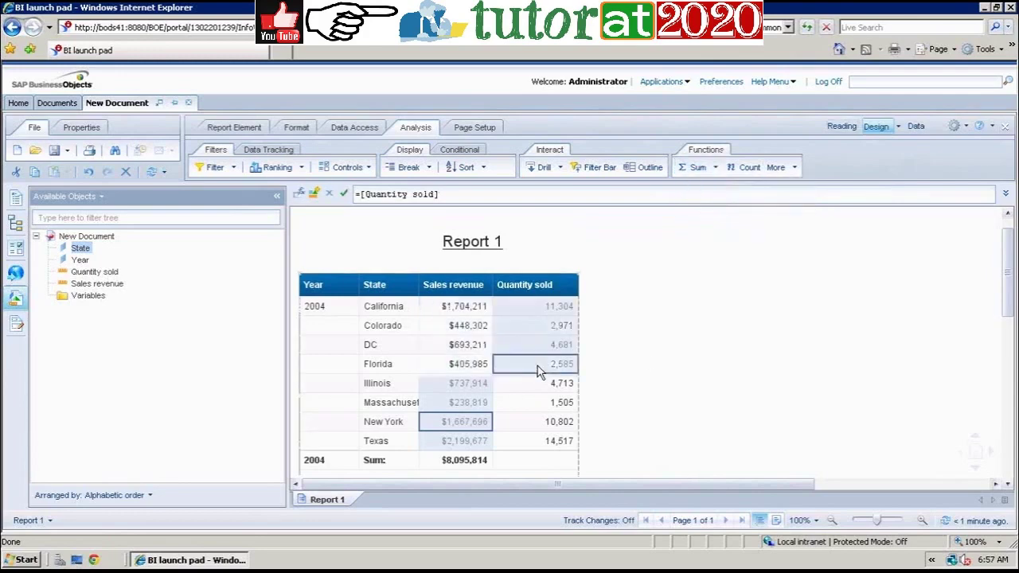
left_click(714, 169)
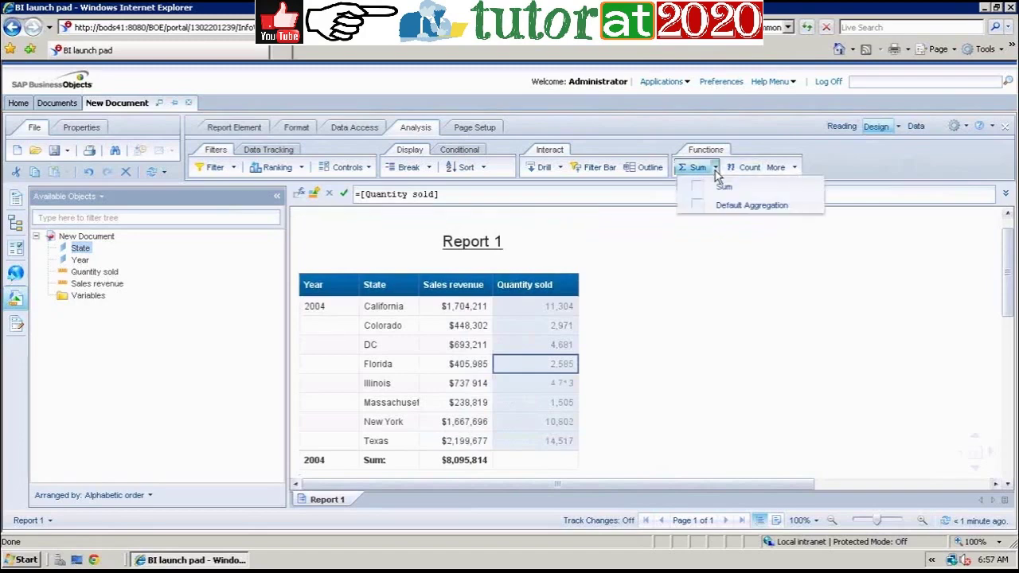
left_click(695, 186)
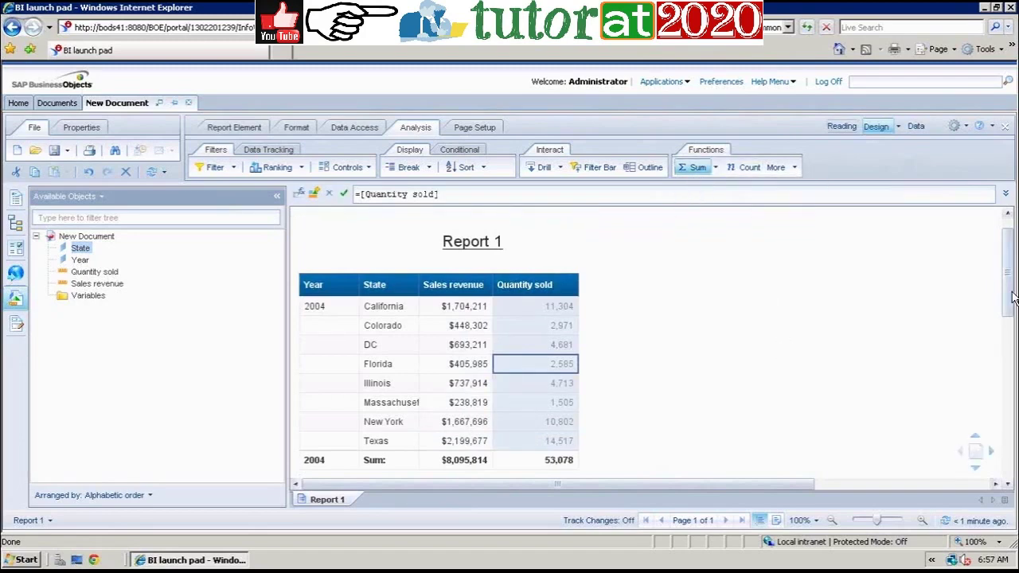
- Review the subtotals in each year's block and inspect the Year column that carries the break
left_click_drag(1012, 296, 1012, 320)
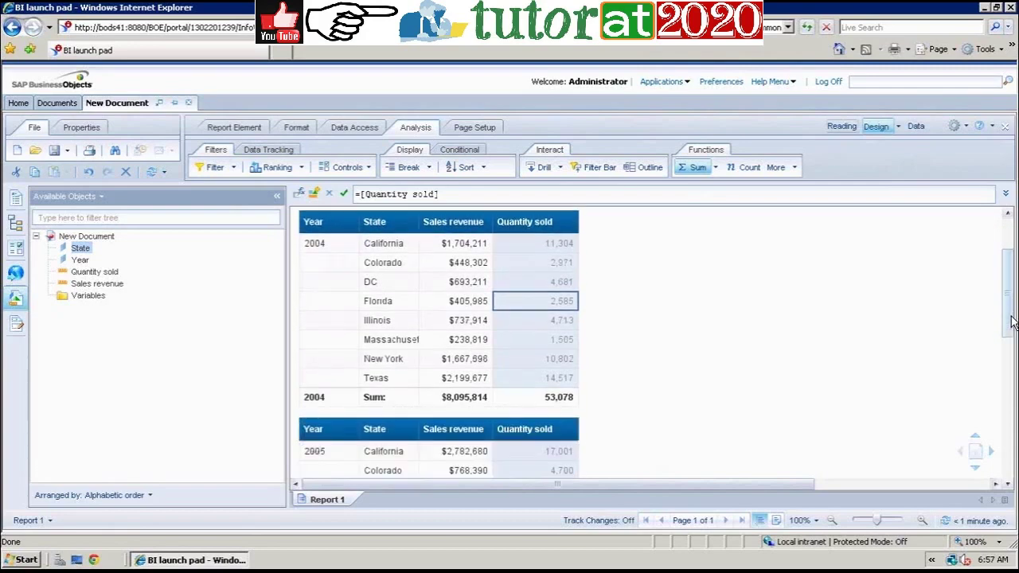
left_click(466, 386)
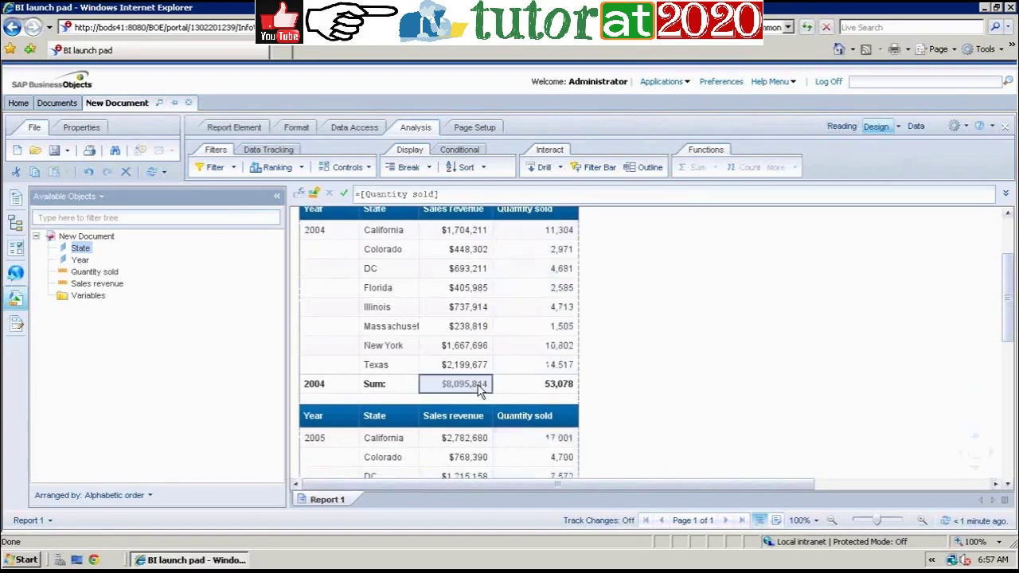
left_click_drag(1001, 318, 1007, 402)
left_click(318, 335)
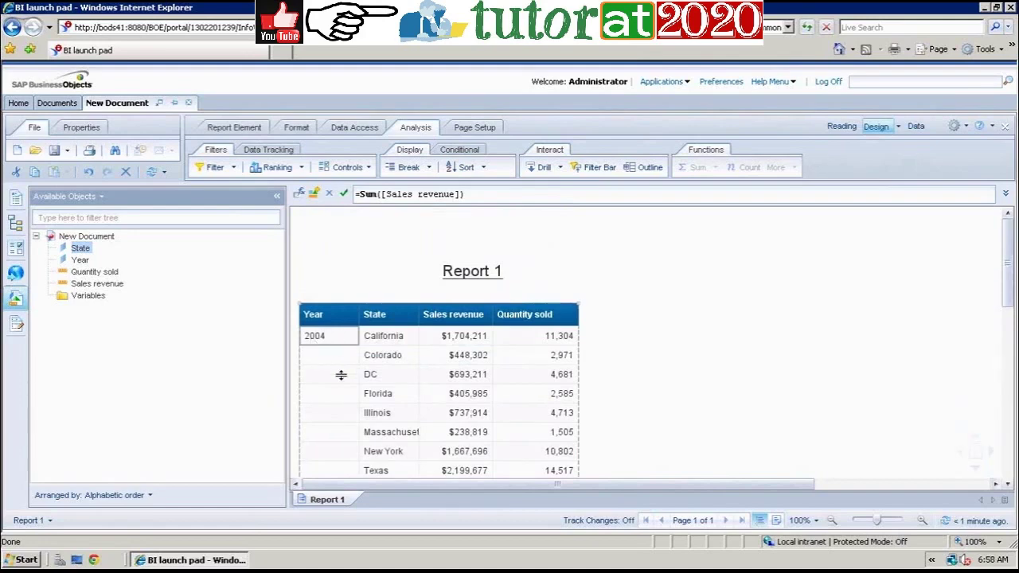
left_click(329, 396)
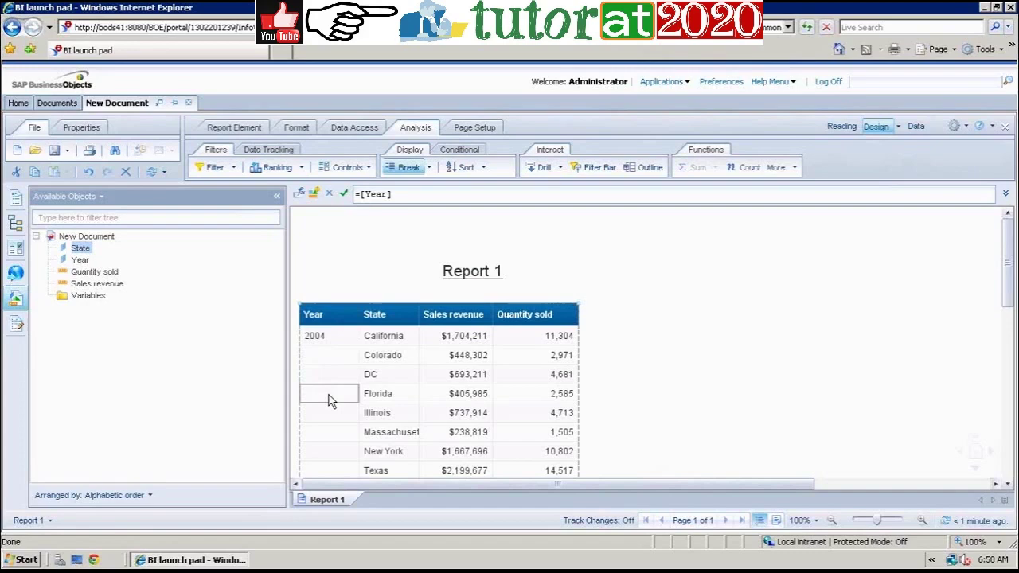
left_click(727, 401)
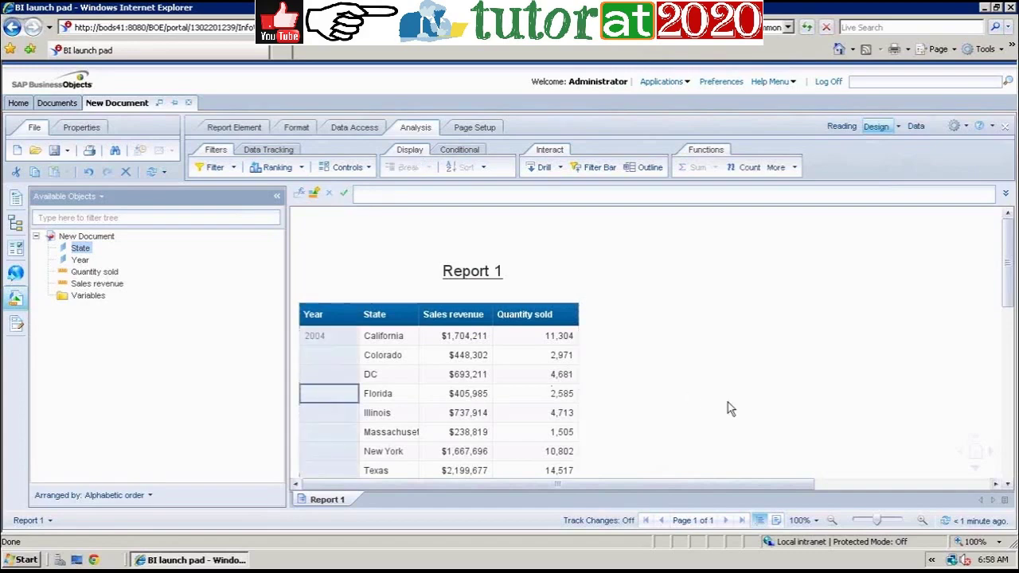
left_click(328, 403)
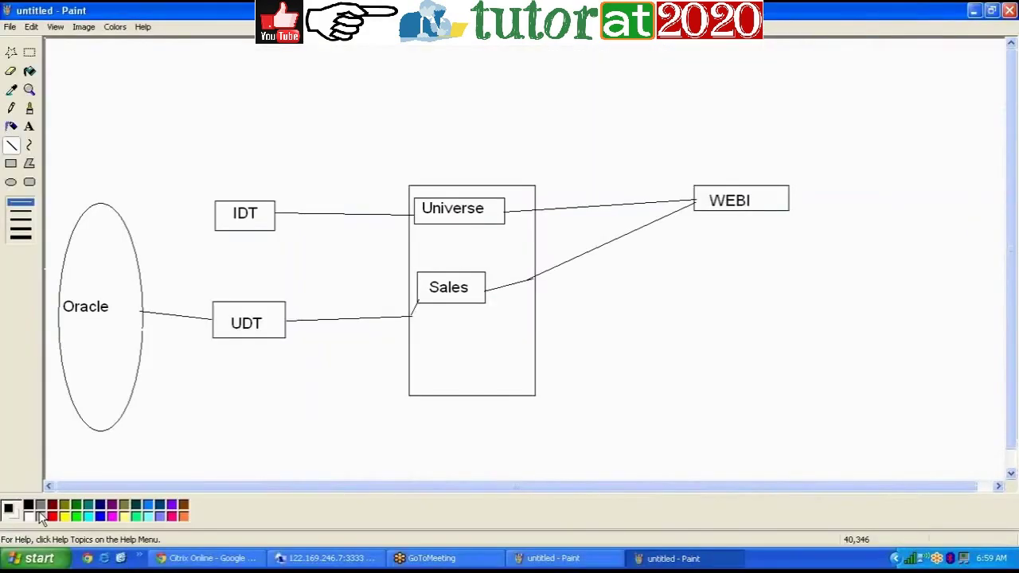
- Switch to Excel with a new blank workbook and enter the headers Year, State and Sales in G5:I5
left_click(32, 558)
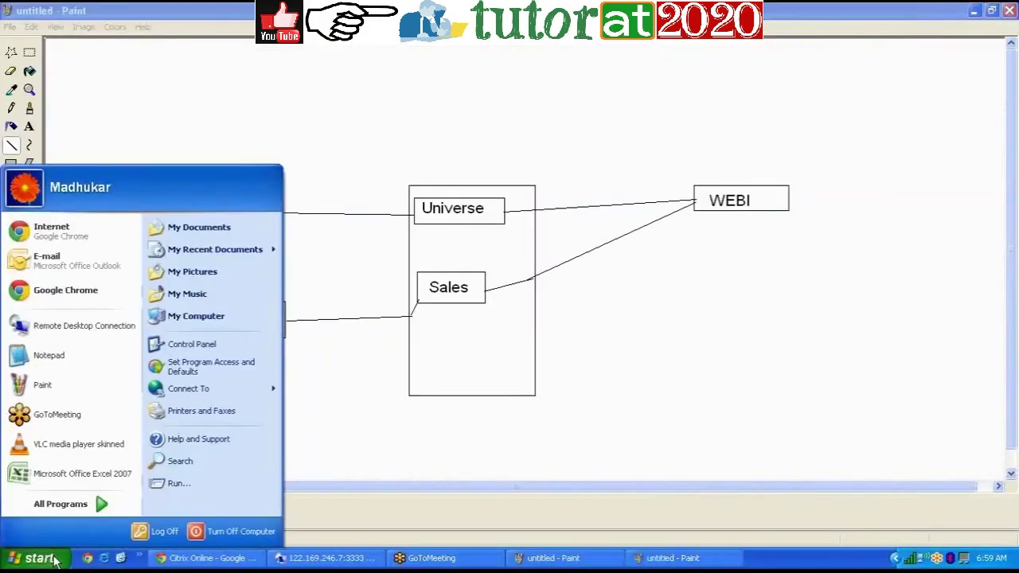
left_click(168, 483)
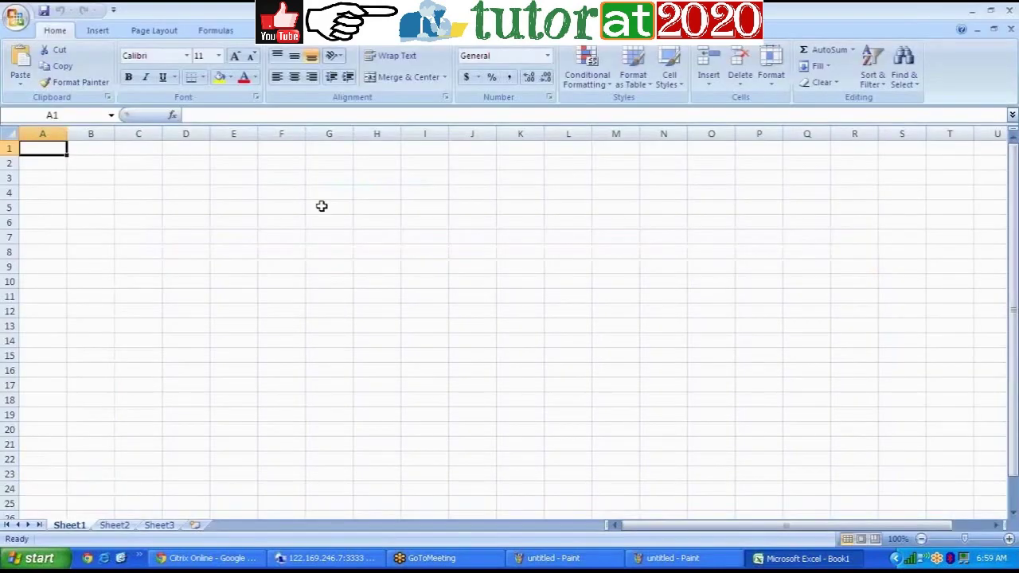
left_click(321, 206)
type("Year")
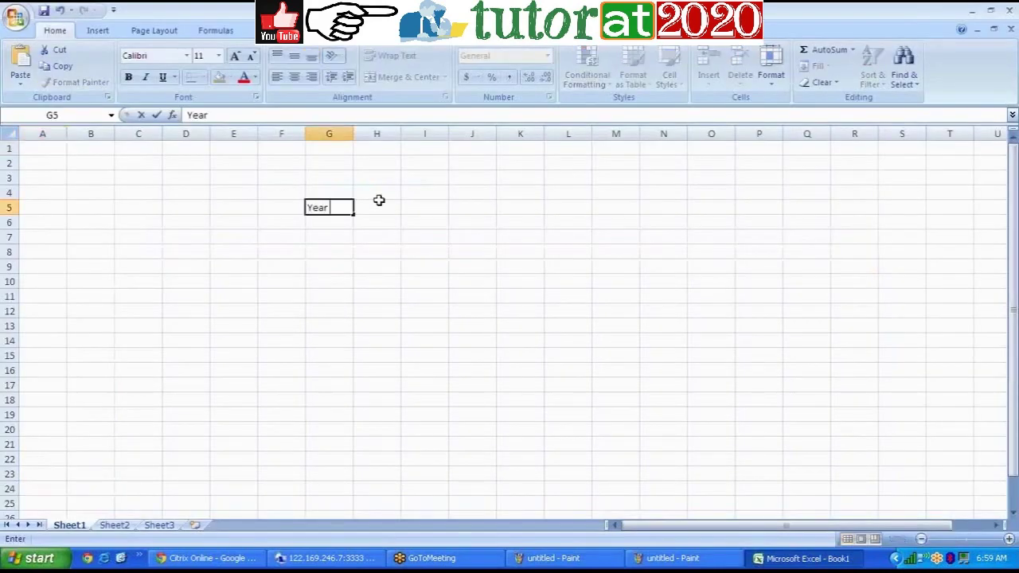
key("Tab")
type("State")
key("Tab")
type("Sales")
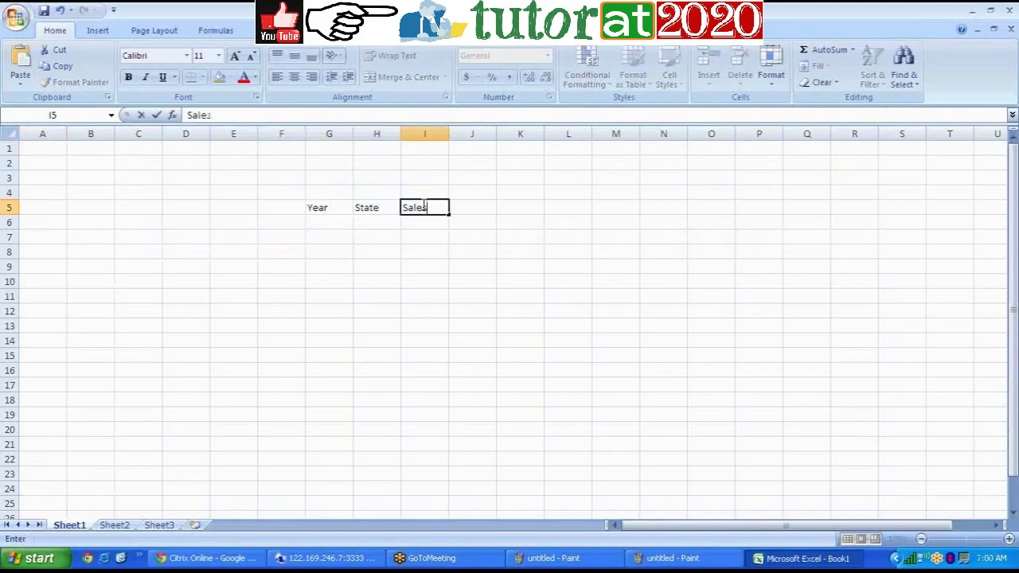
left_click(416, 220)
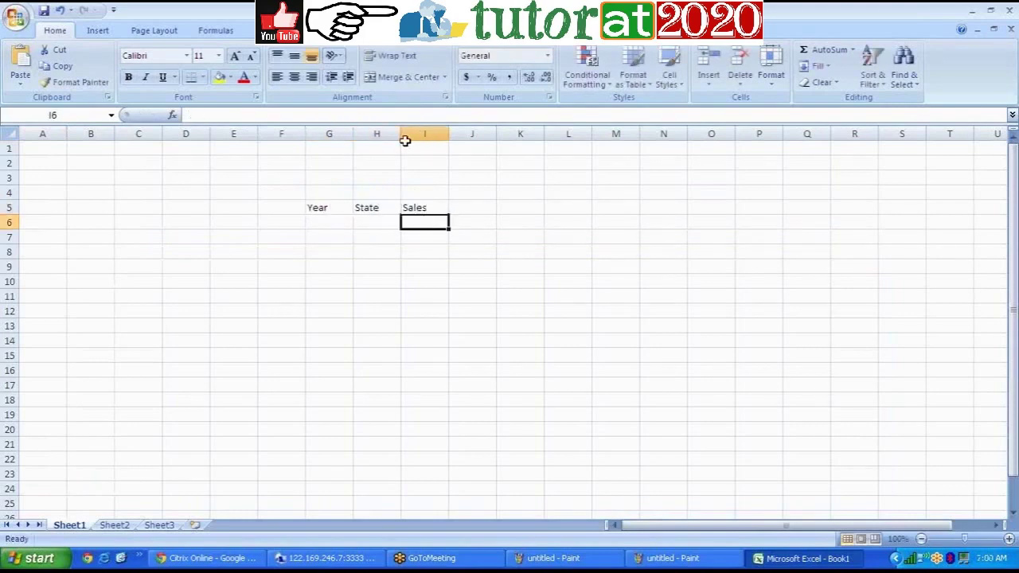
- Widen the Year, State and Sales columns and apply all borders to the range G5:I13
left_click_drag(409, 136, 477, 138)
left_click_drag(352, 135, 358, 129)
left_click_drag(318, 209, 459, 328)
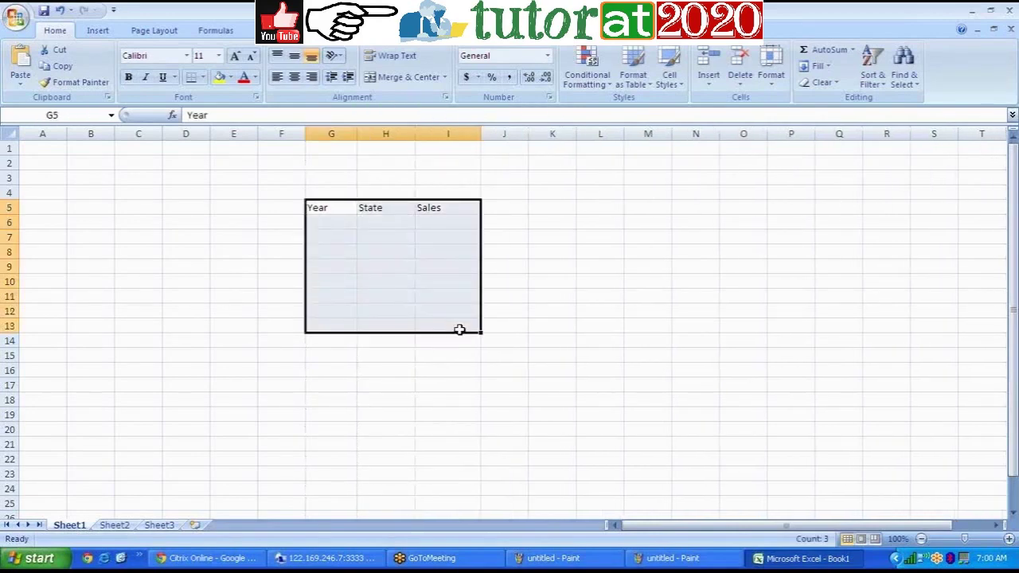
left_click(205, 81)
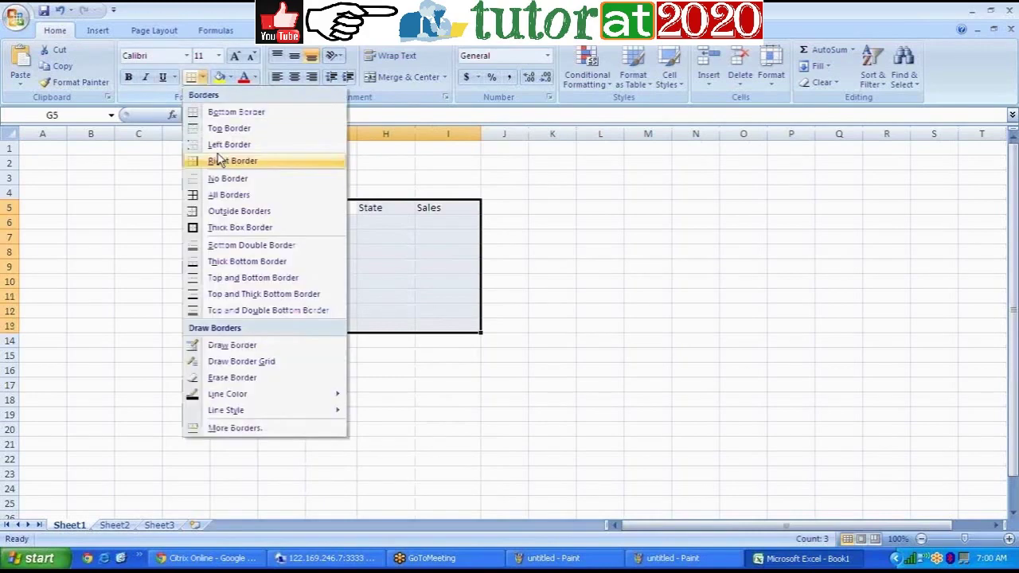
left_click(220, 194)
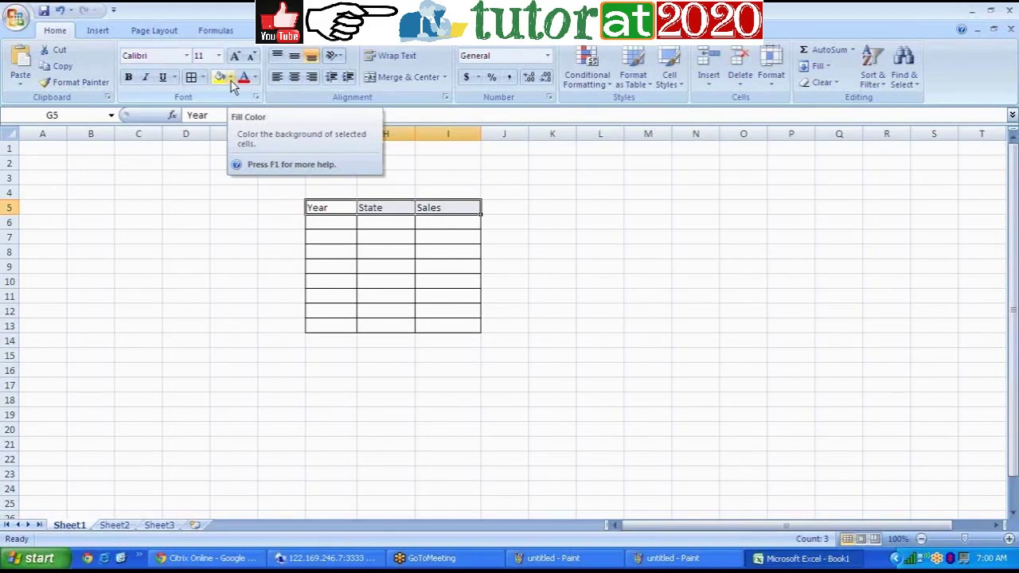
- Fill the header cells Year, State and Sales with a blue theme color
left_click(618, 345)
left_click_drag(327, 208, 449, 209)
left_click(1007, 34)
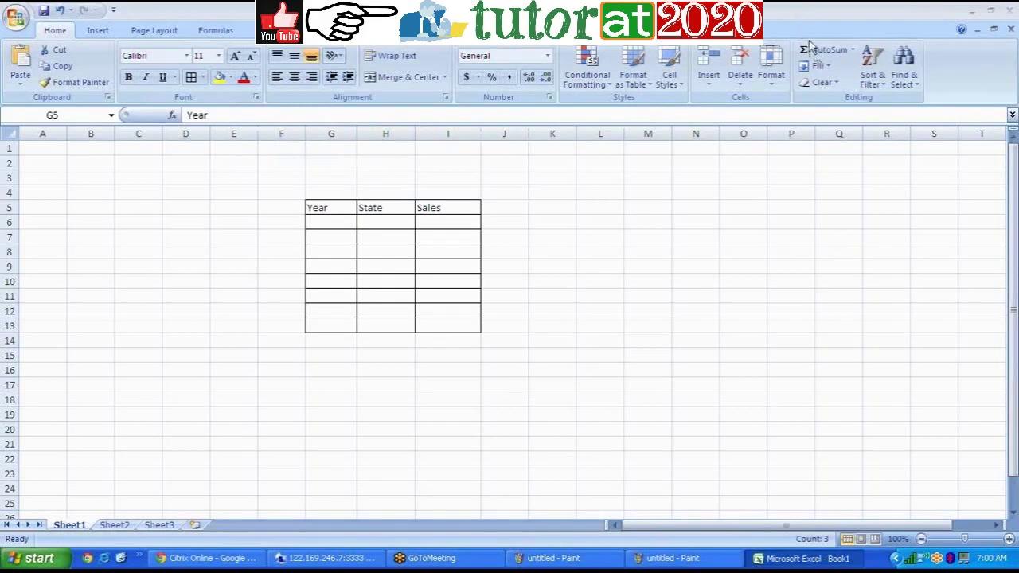
left_click(337, 205)
left_click_drag(336, 204, 423, 209)
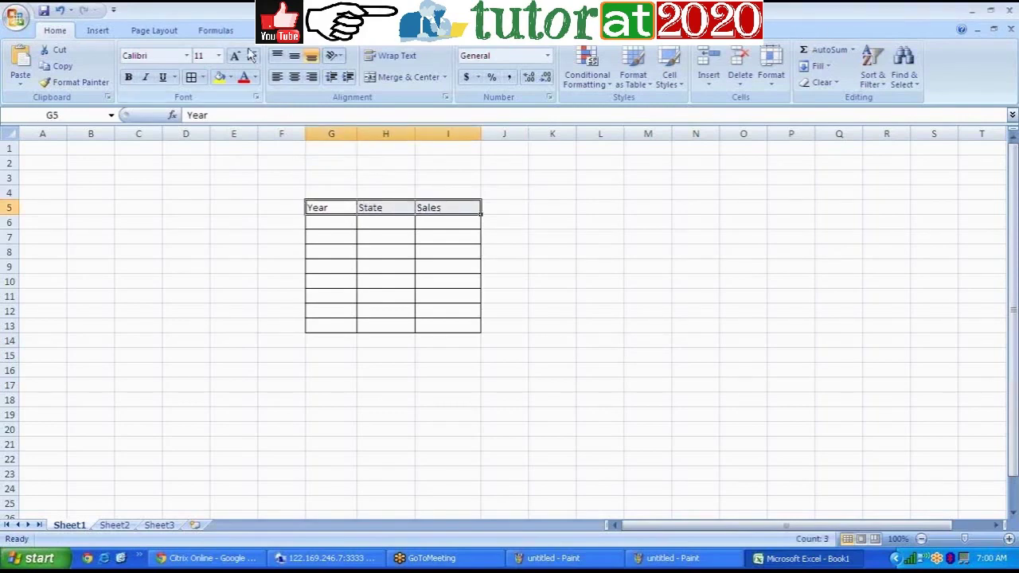
left_click(231, 78)
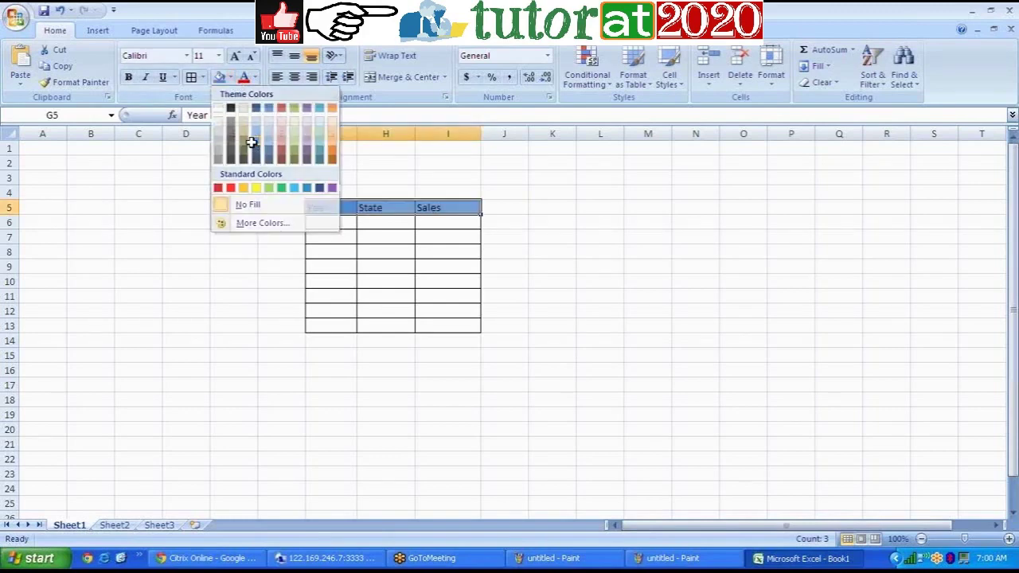
left_click(253, 144)
left_click(553, 385)
- Enter 2004 in G6 under Year and merge and center it across G6:G9
left_click(347, 225)
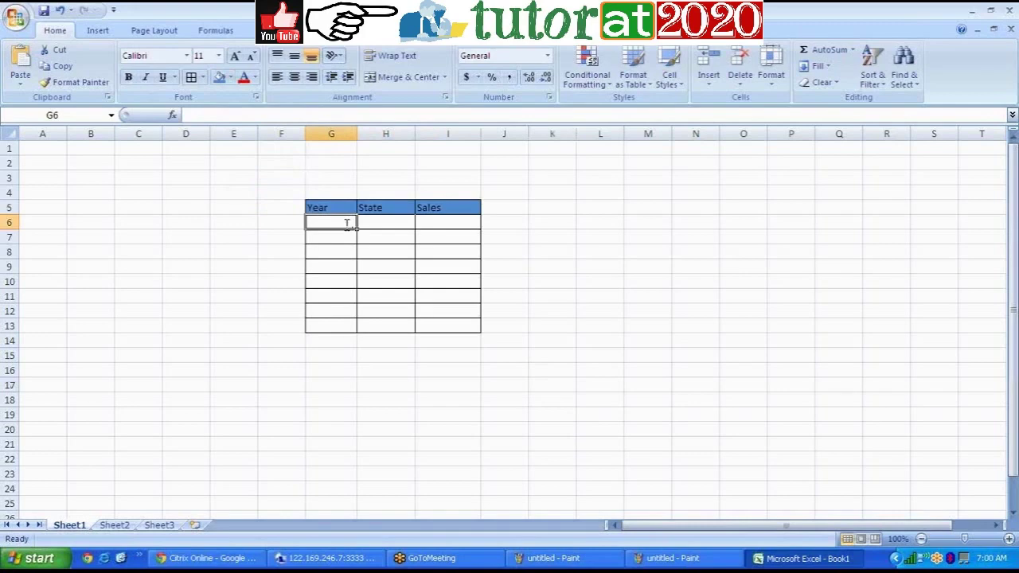
type("2004")
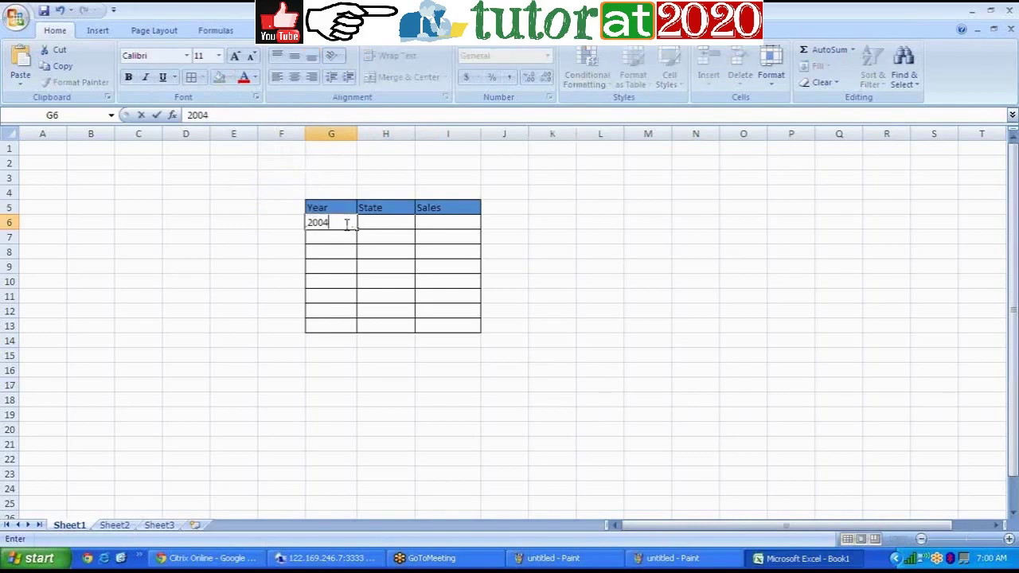
left_click(262, 266)
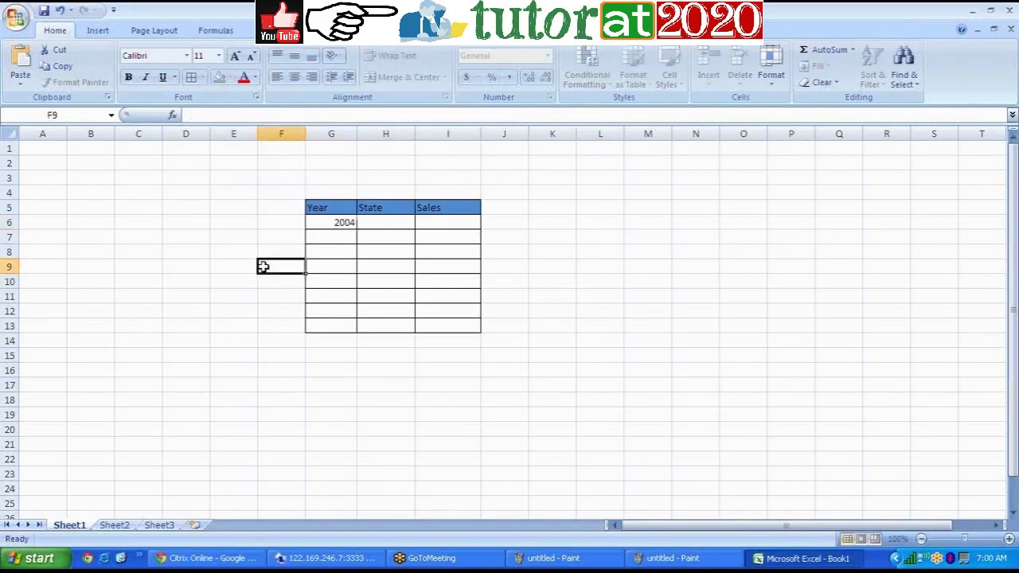
left_click(328, 227)
left_click_drag(330, 234, 334, 264)
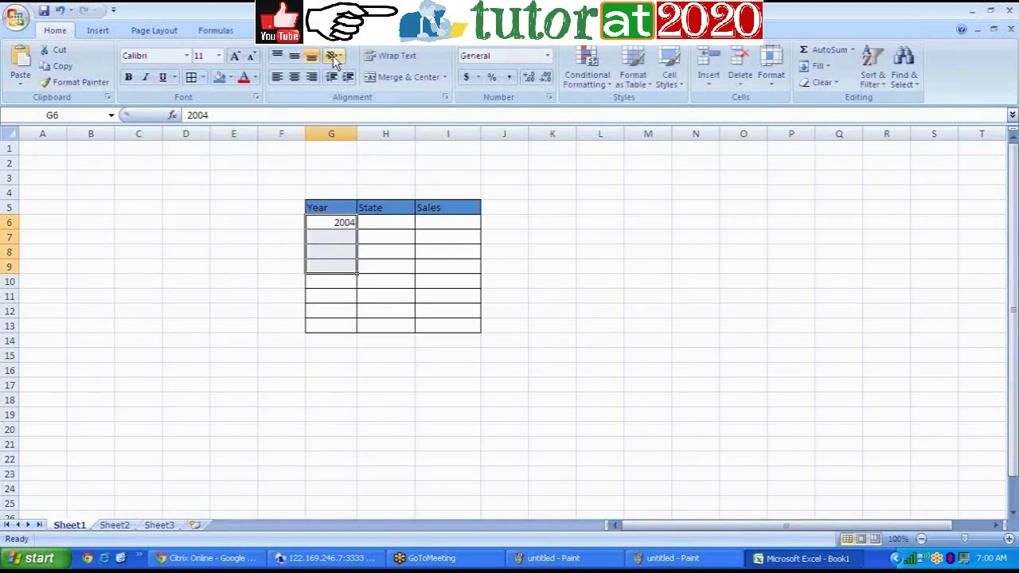
left_click(406, 76)
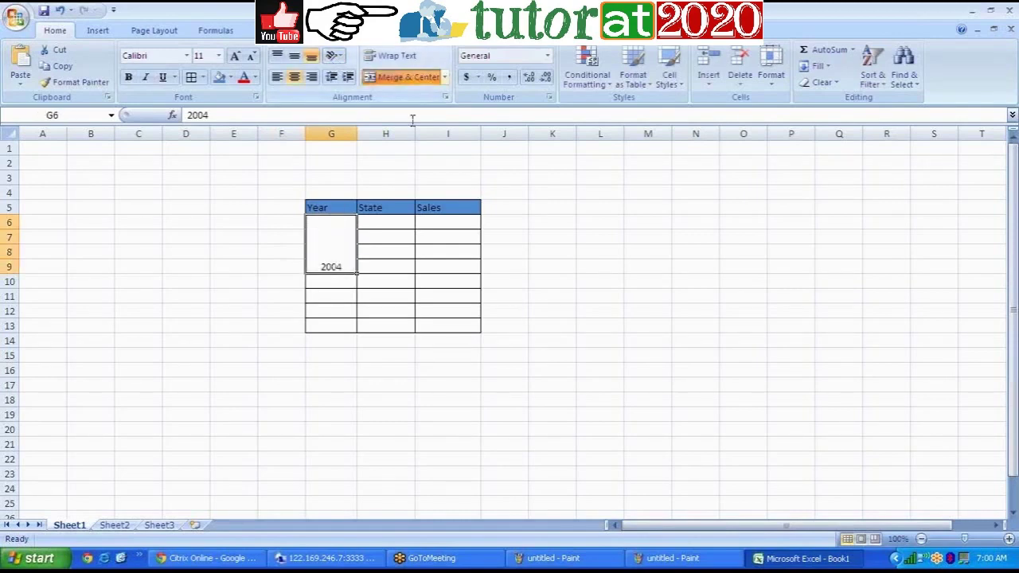
- Fill the State cells H6:H9 beside 2004 with A, C, D and D
left_click(386, 226)
type("A")
key("Return")
type("A")
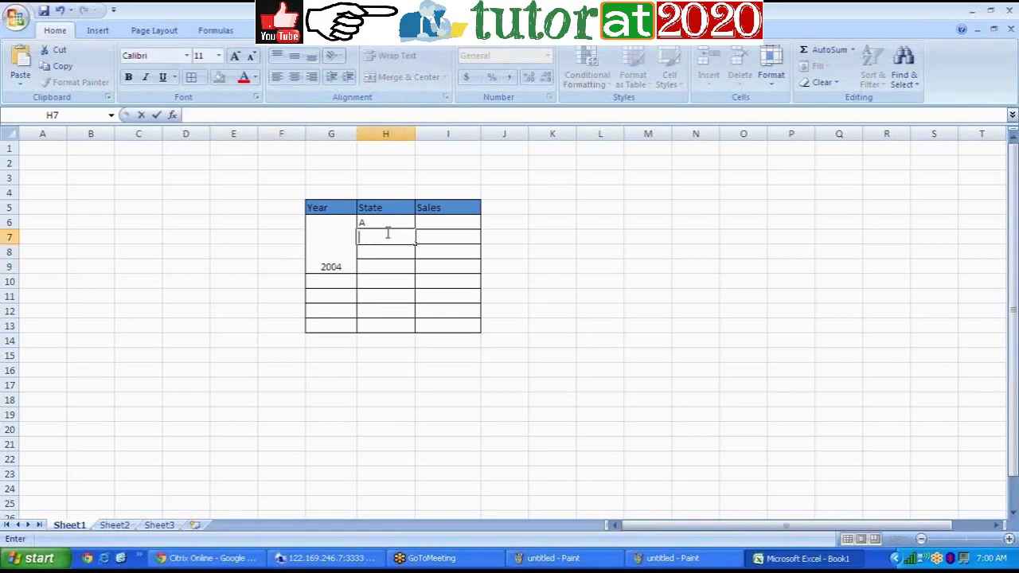
key("Return")
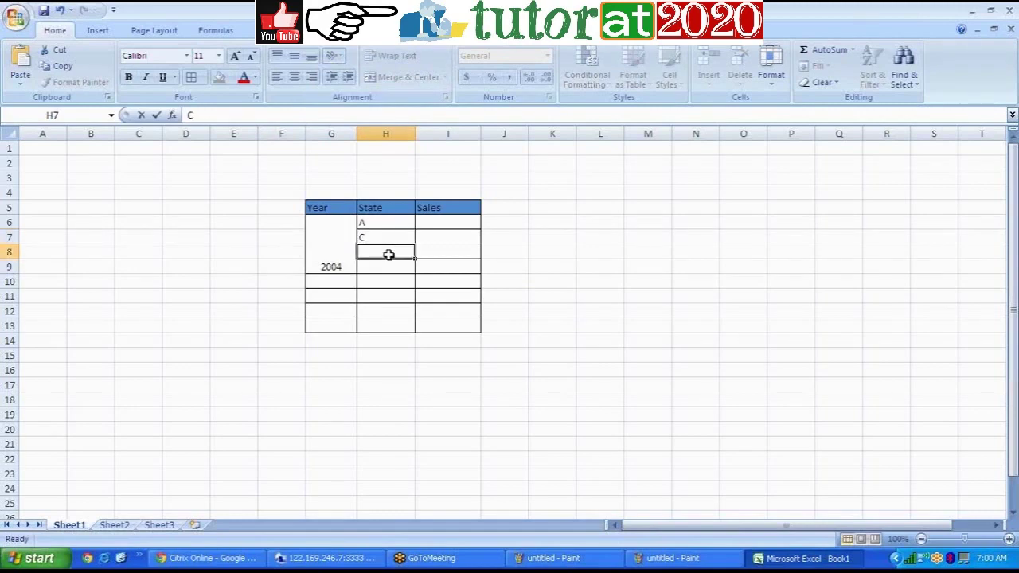
type("D")
key("Return")
type("D")
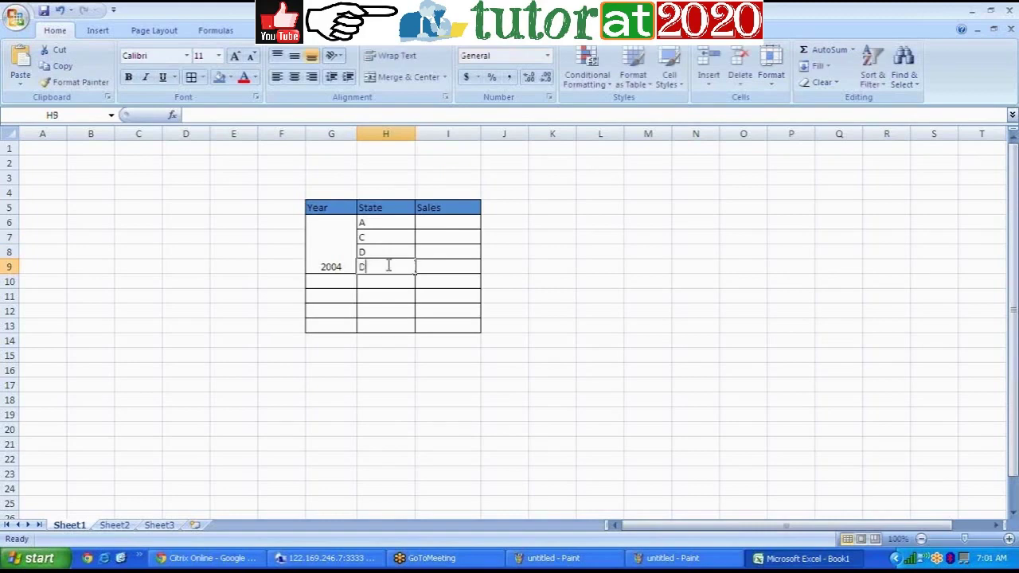
left_click(449, 223)
left_click_drag(449, 223, 454, 266)
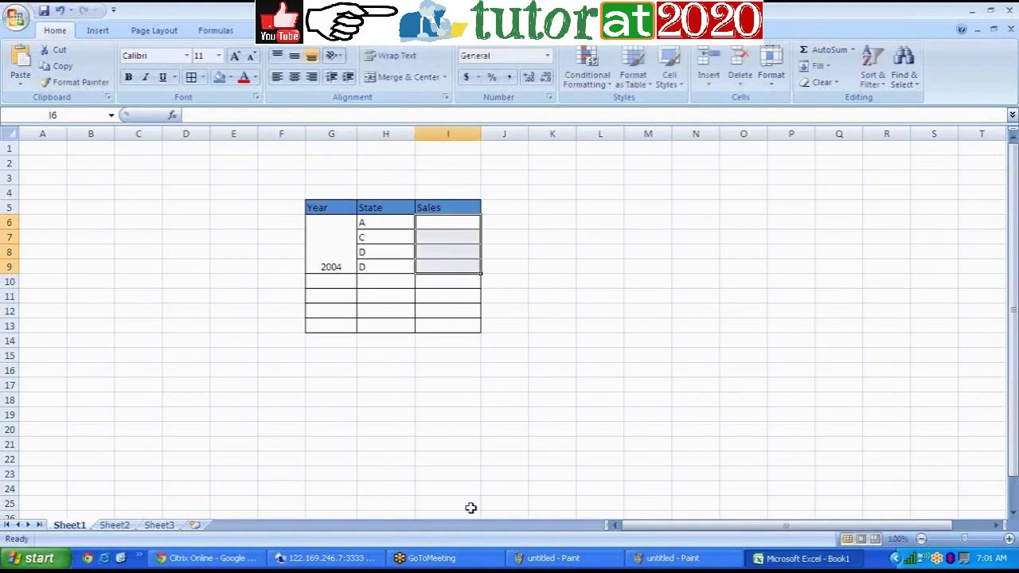
- Switch to the Web Intelligence report and check how the year block with its break is laid out
left_click(306, 560)
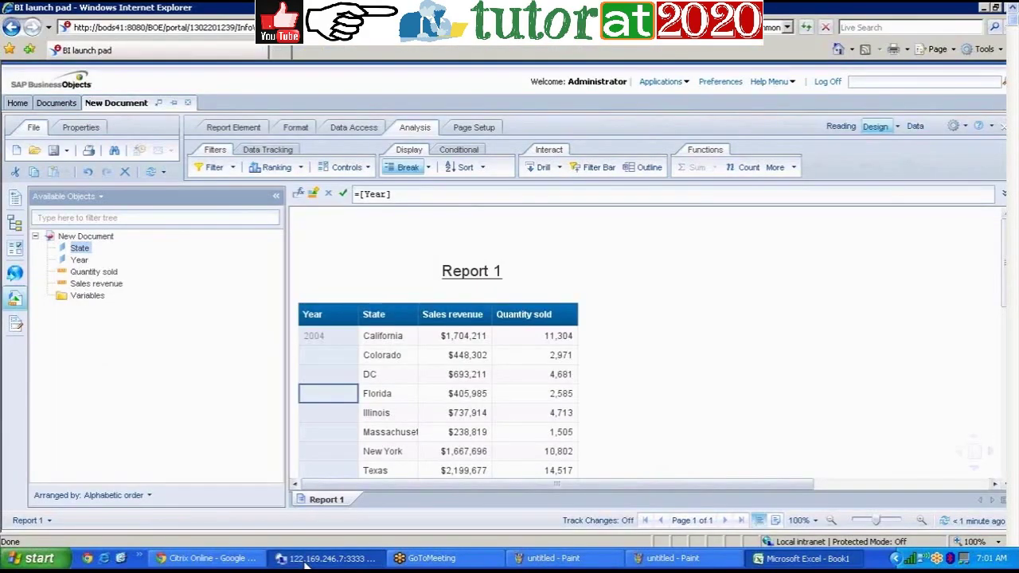
left_click(751, 367)
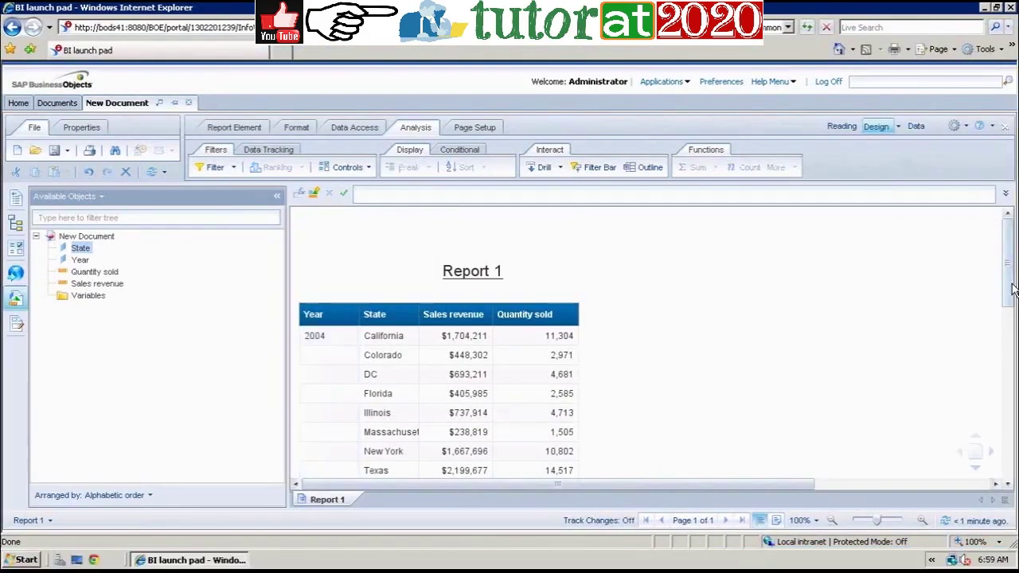
left_click_drag(1012, 290, 1013, 310)
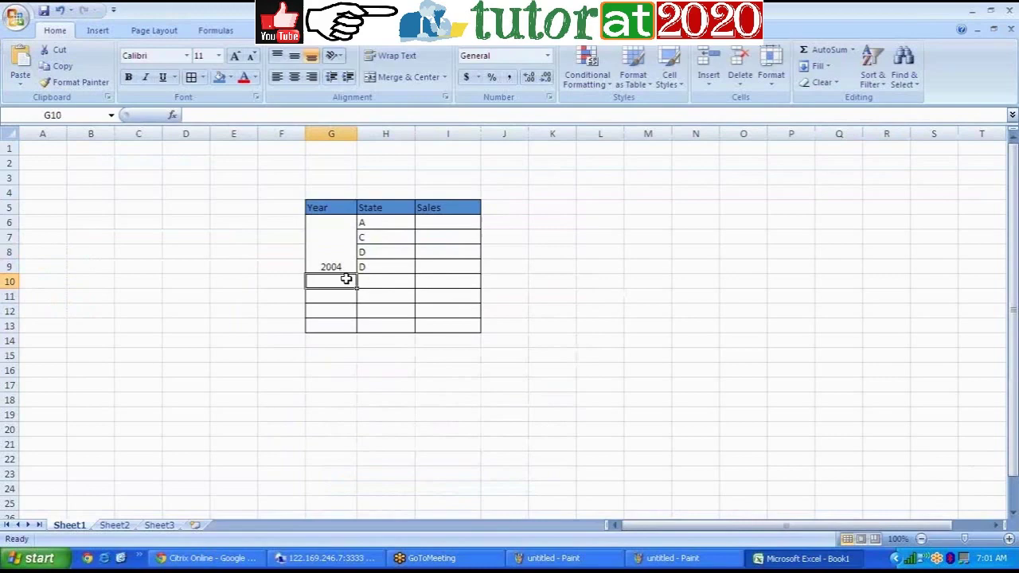
- Back in Excel, enter Total in G10 below the 2004 block and 2005 in G11, merged and centered across G11:G13
double_click(346, 279)
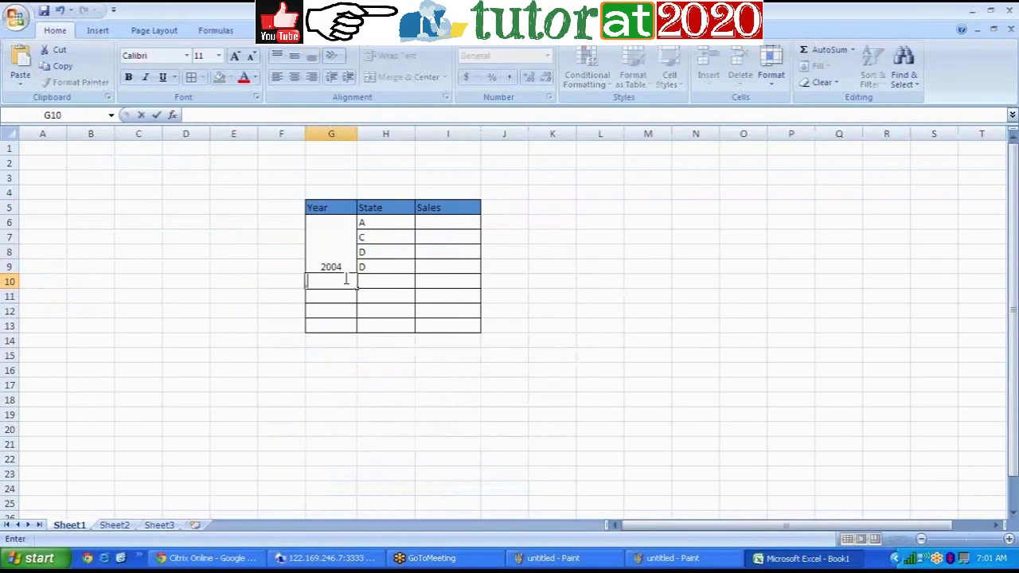
type("Total")
left_click(343, 295)
type("2005")
left_click(328, 311)
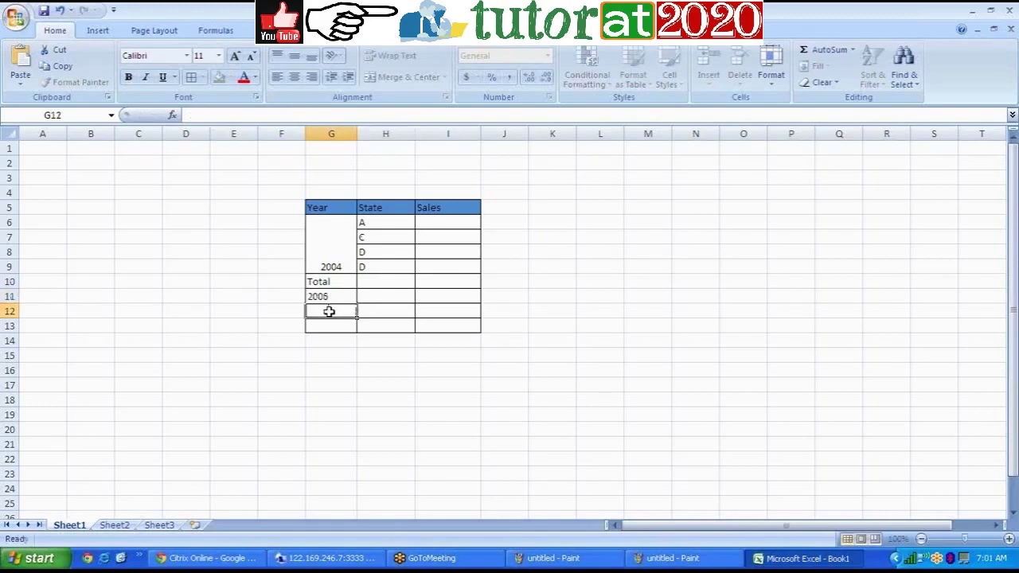
left_click_drag(329, 296, 330, 325)
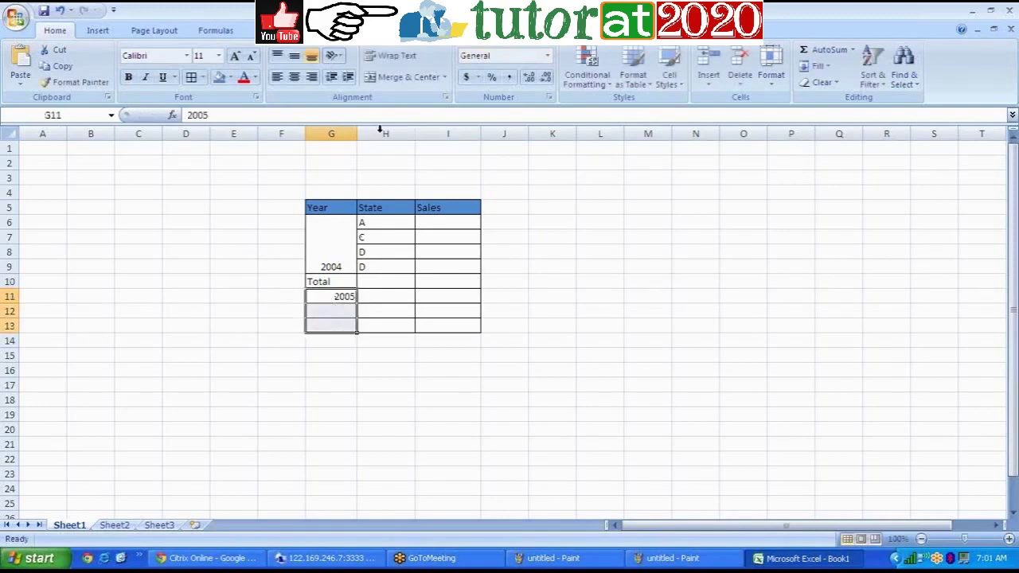
left_click(406, 77)
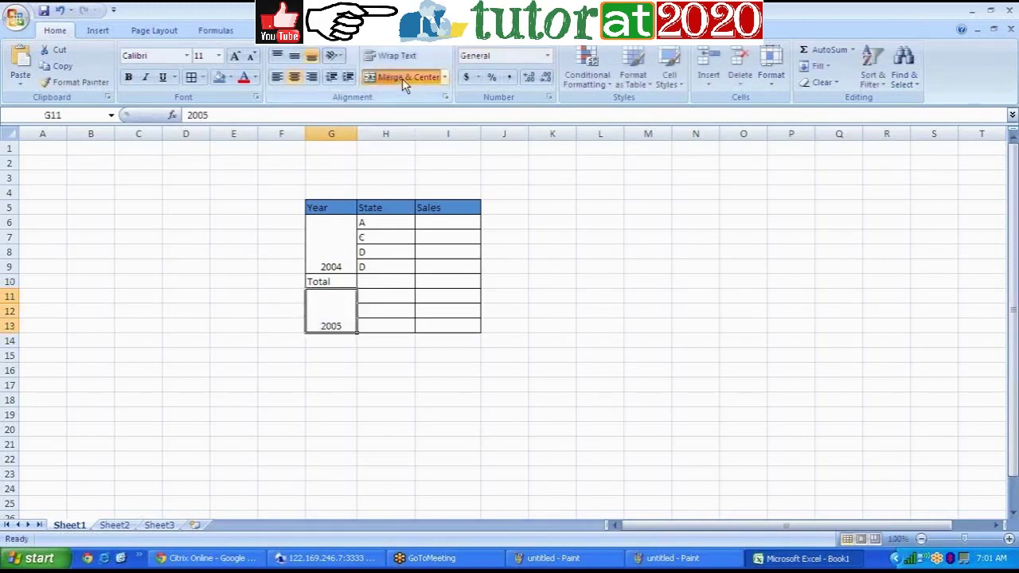
- Fill the State cells H11:H13 beside 2005 with A, C and D
left_click(395, 296)
double_click(395, 296)
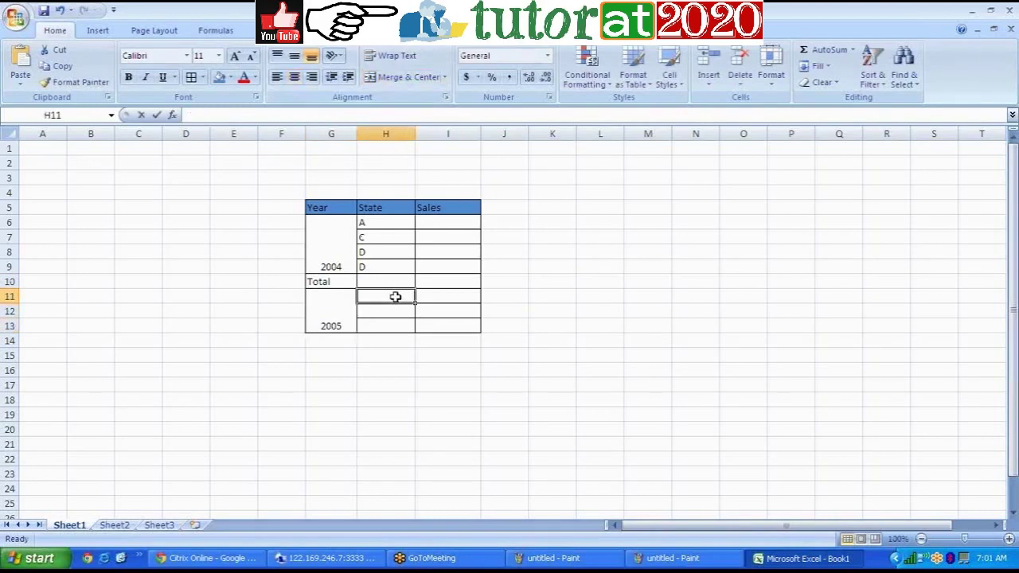
type("A")
left_click(386, 307)
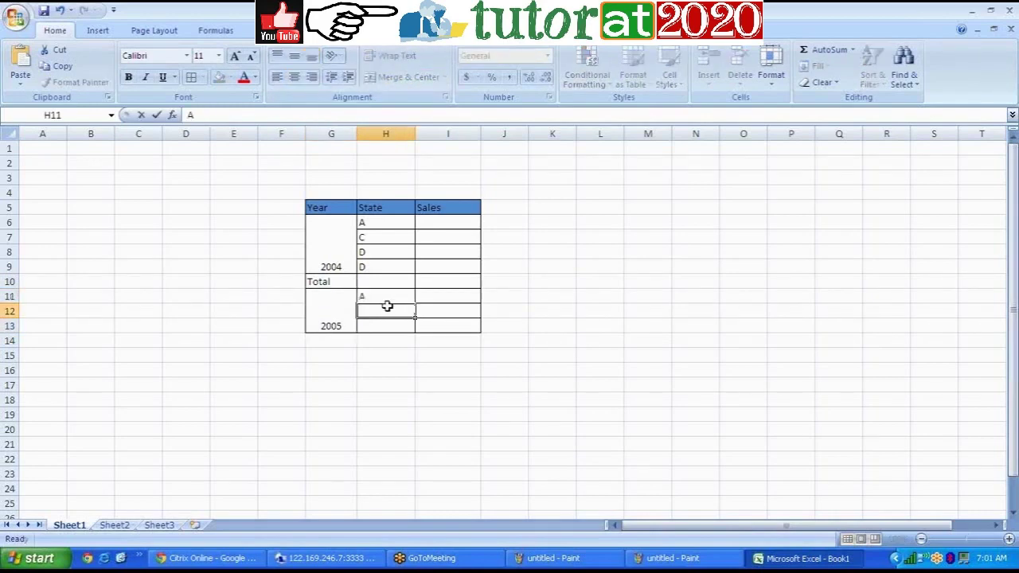
type("C")
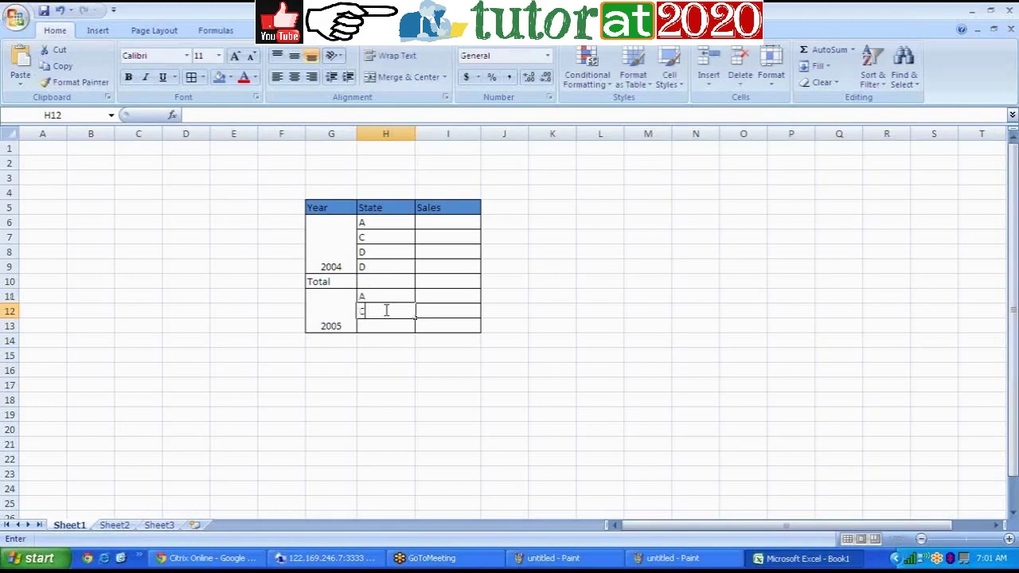
left_click(382, 323)
type("D")
- Change the last 2004 state in H9 to E and add E in H14 below the 2005 states
left_click(373, 270)
type("E")
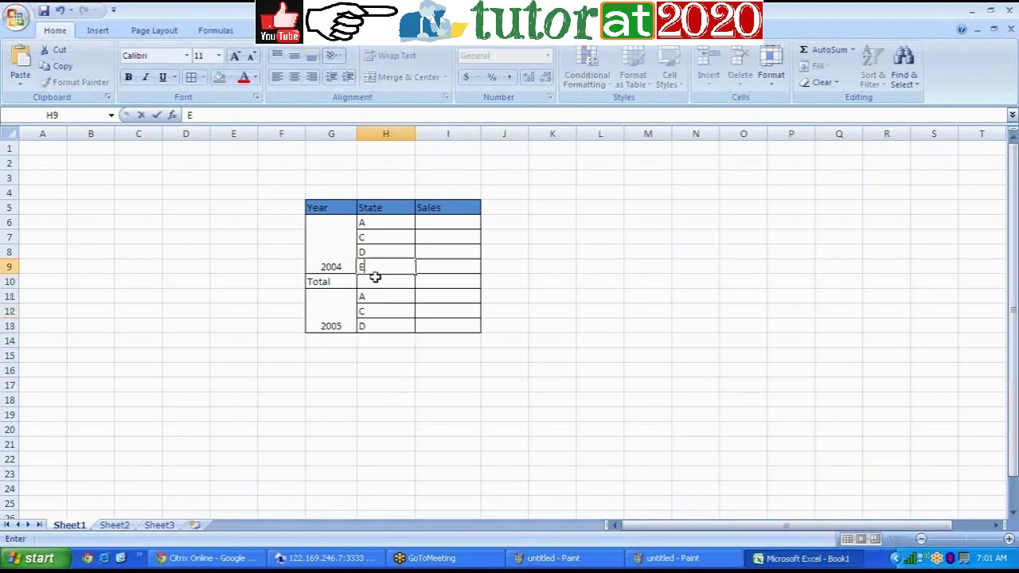
left_click(386, 343)
type("E")
left_click(411, 409)
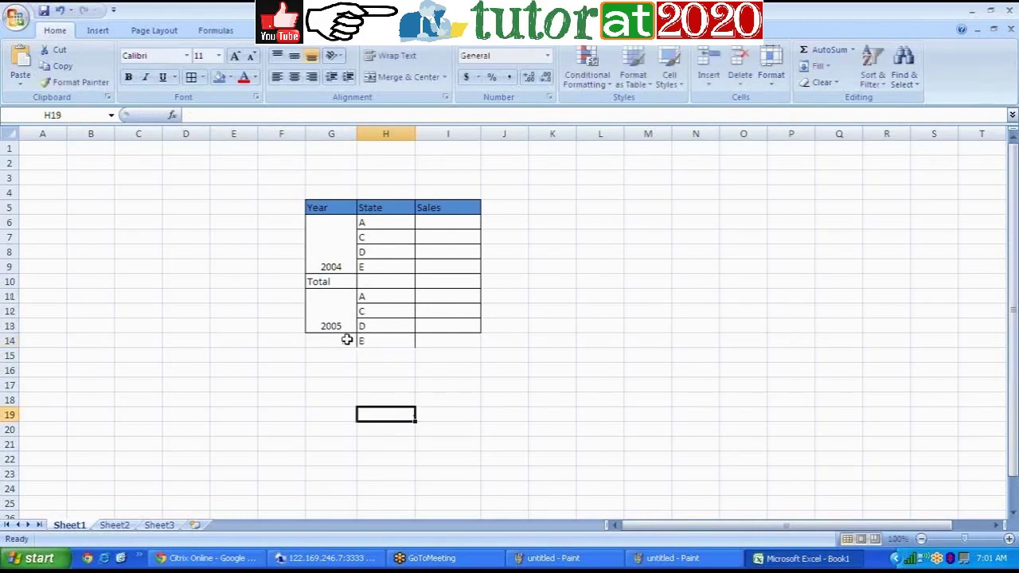
- Enter E in H14 below the 2005 states and add borders to G14:I14
left_click_drag(336, 339, 191, 86)
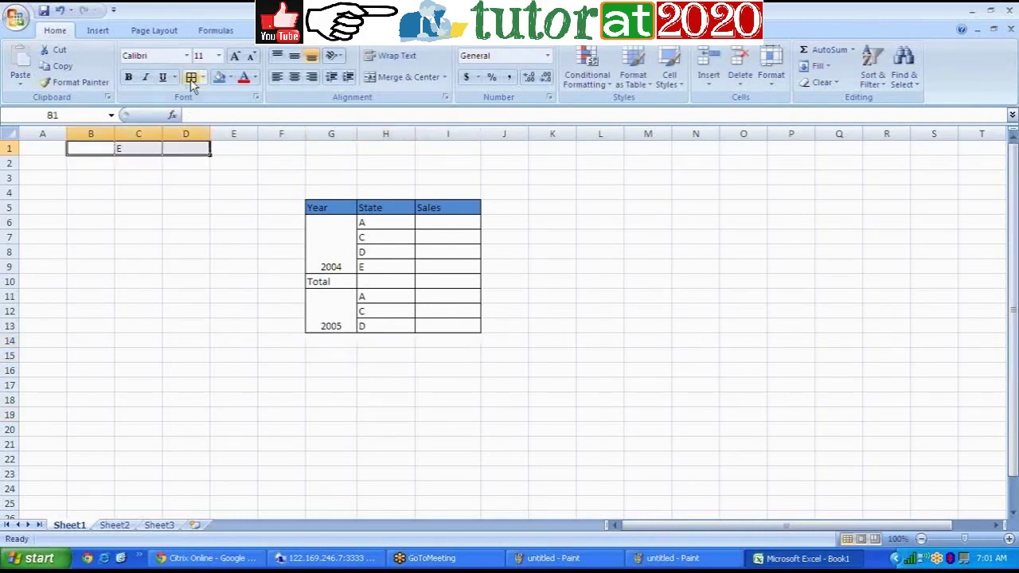
left_click(513, 384)
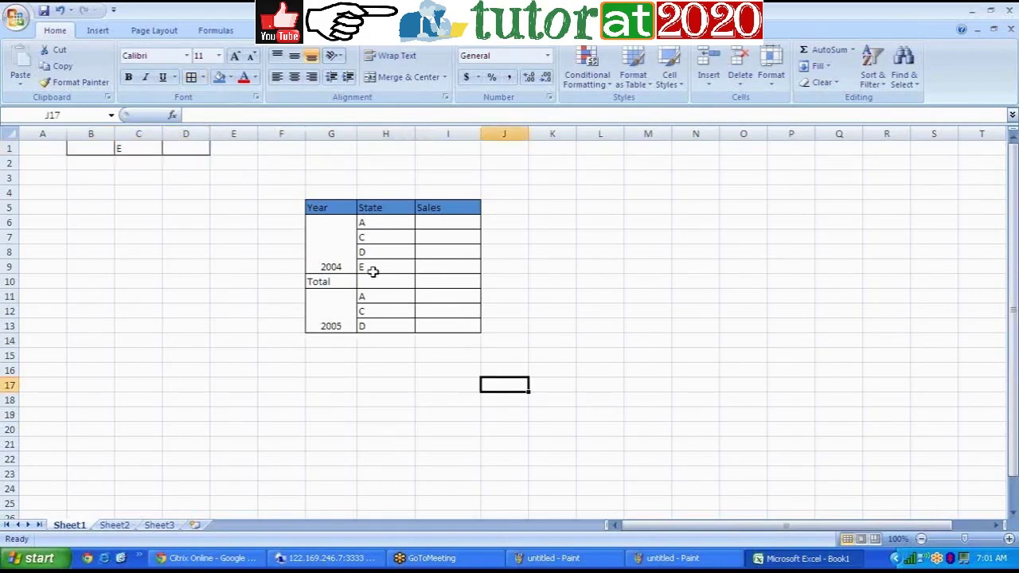
left_click(380, 341)
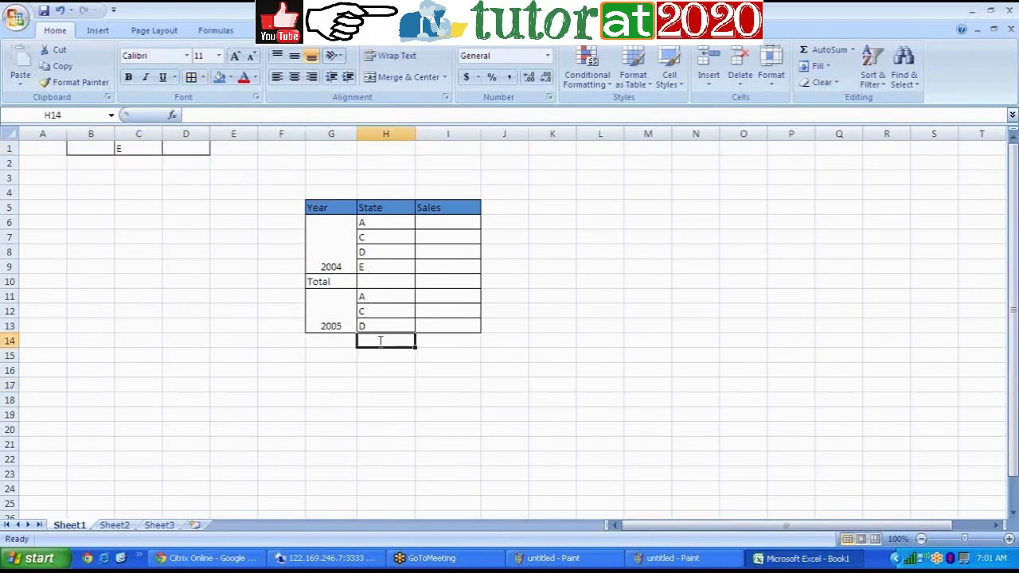
type("E")
left_click_drag(330, 347, 438, 348)
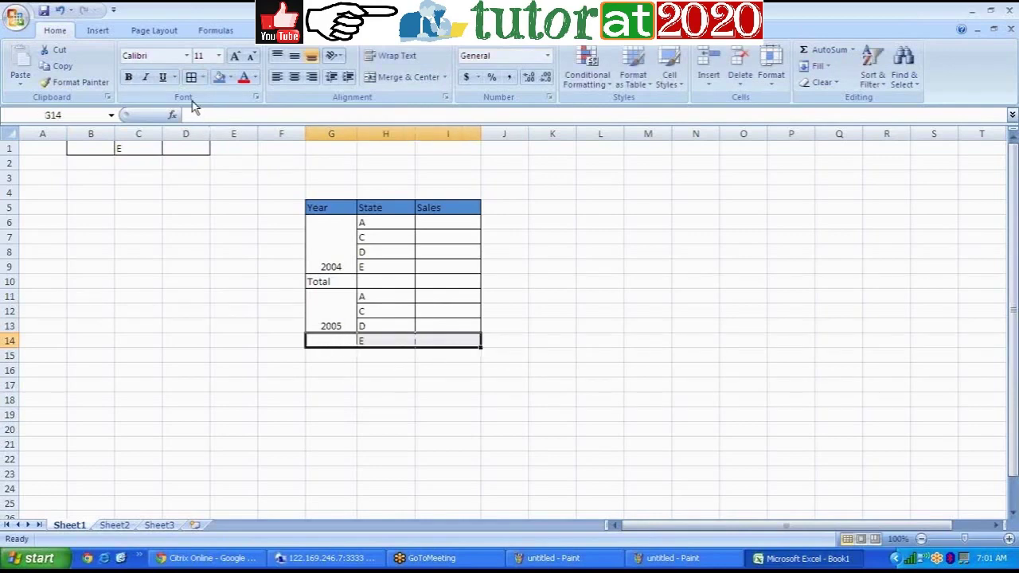
- Extend the merged and centered 2005 cell to cover G11:G14
left_click_drag(331, 298, 331, 327)
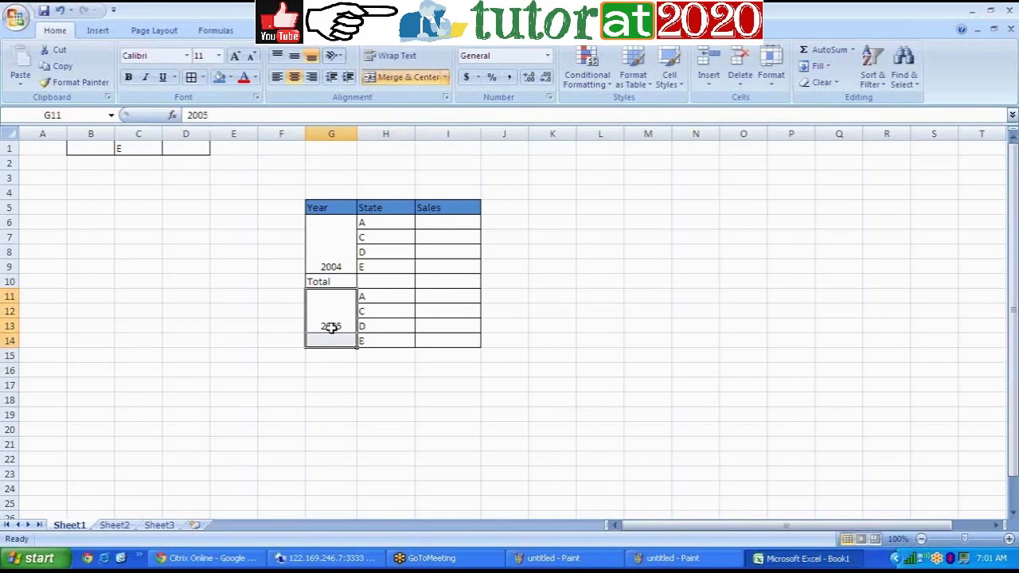
left_click(406, 77)
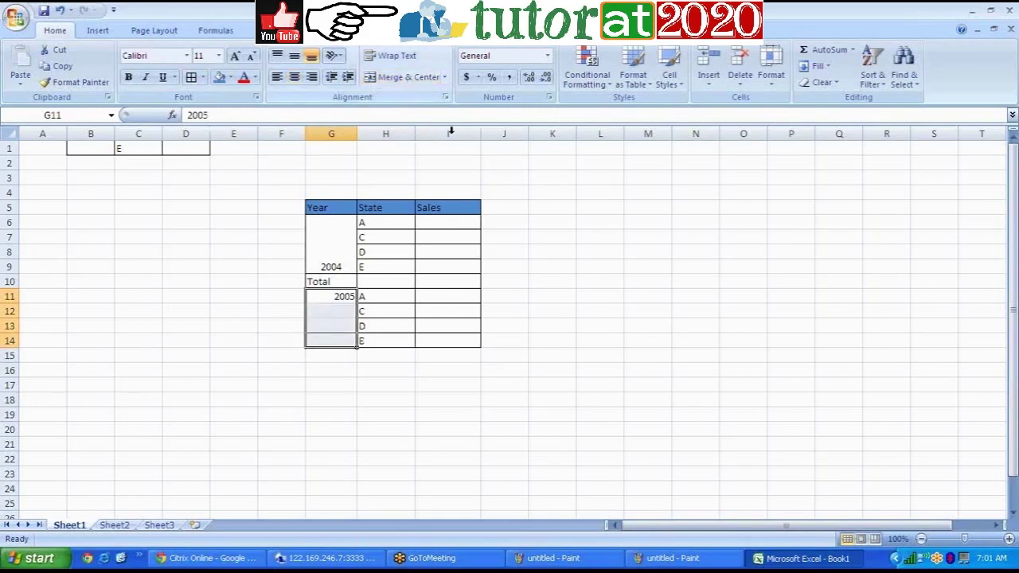
left_click(405, 77)
left_click(571, 309)
left_click(334, 330)
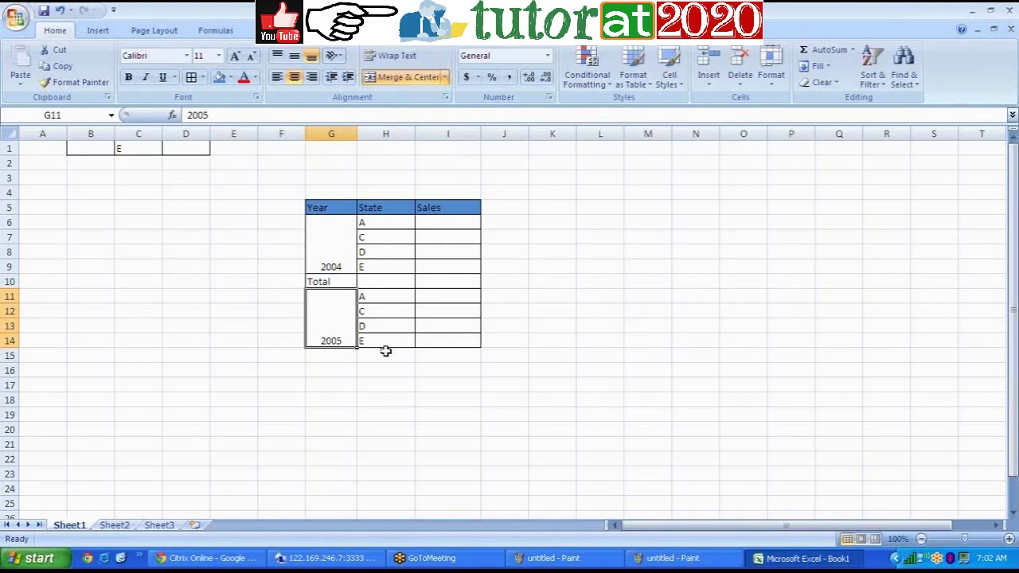
left_click(339, 356)
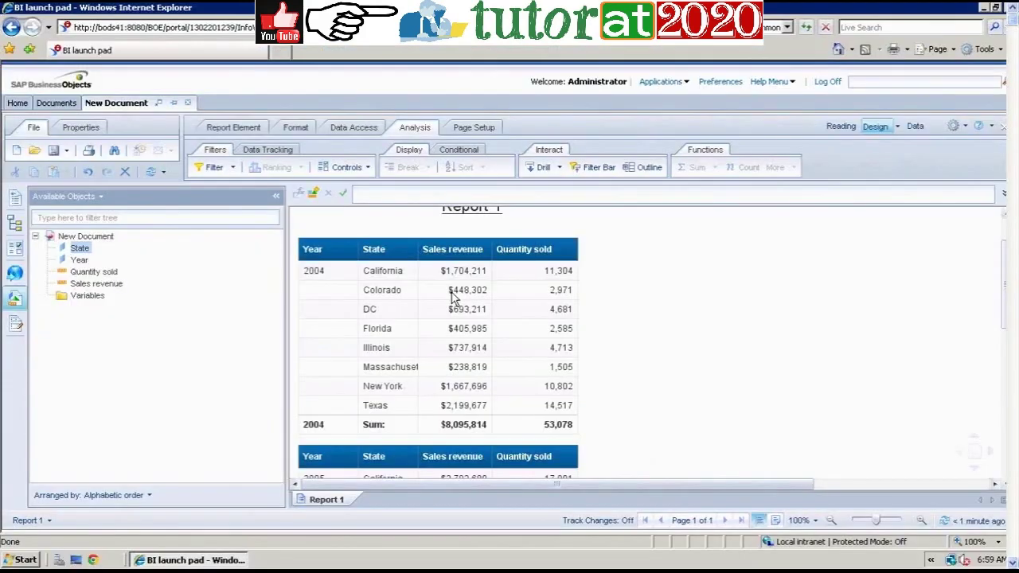
- Switch to the Web Intelligence report, set the Year break's duplicate values to Merge and turn off its break header
left_click_drag(1011, 319, 1003, 295)
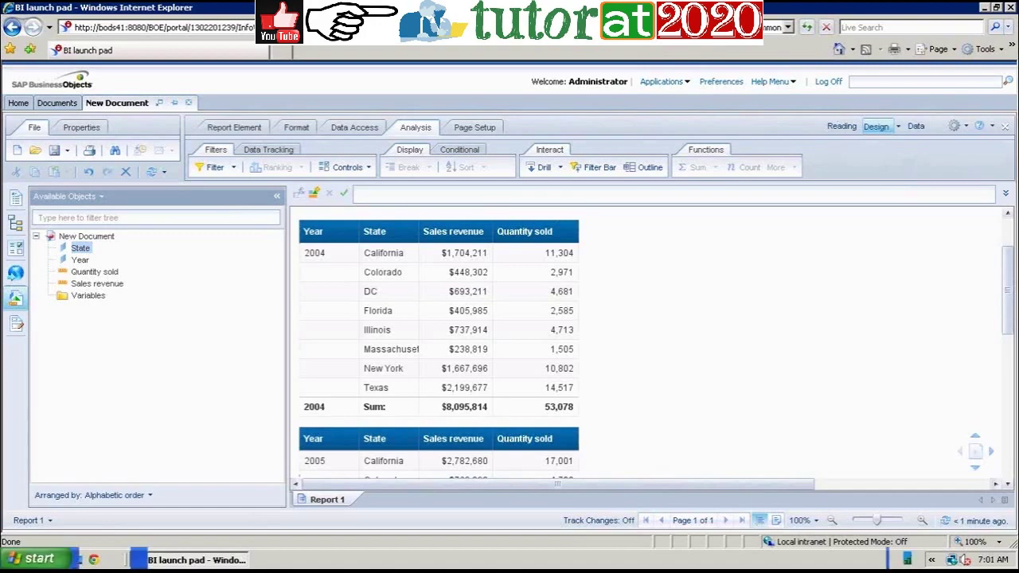
key("alt+Tab")
left_click(342, 224)
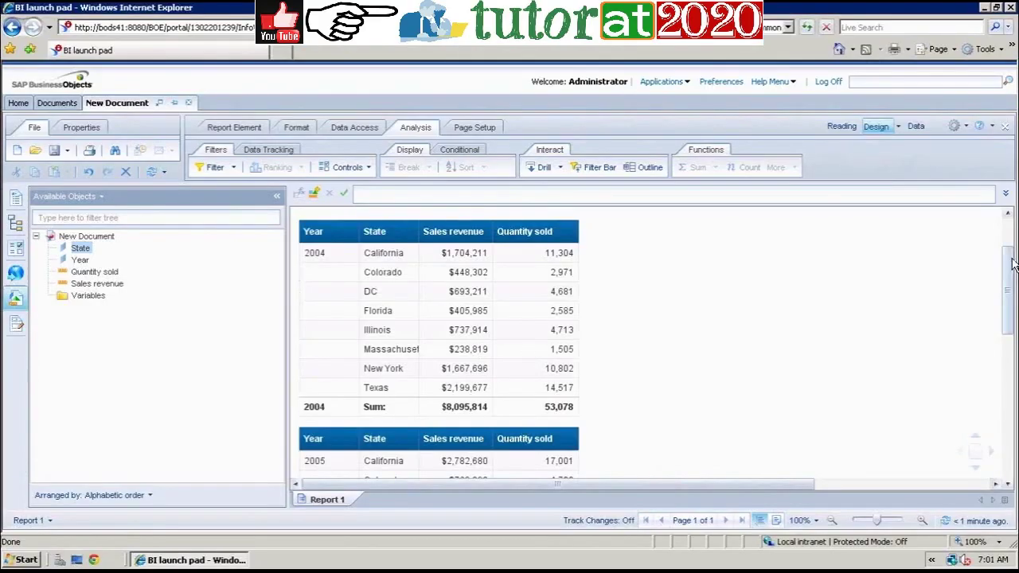
mouse_move(1010, 263)
left_mouse_down()
mouse_move(1009, 253)
mouse_move(1009, 277)
left_mouse_up()
left_click(340, 328)
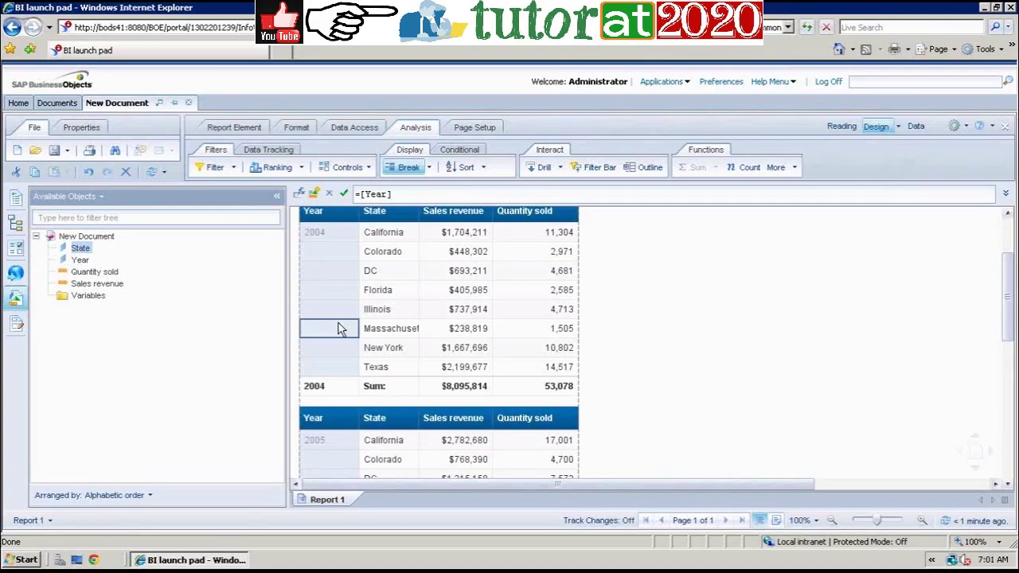
left_click(429, 170)
left_click(443, 256)
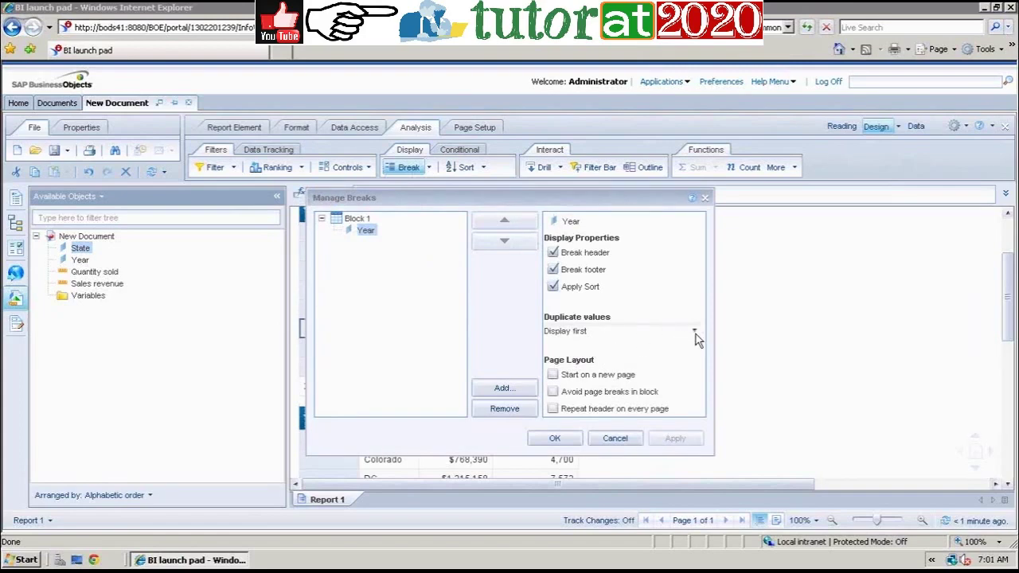
left_click(694, 332)
left_click(564, 371)
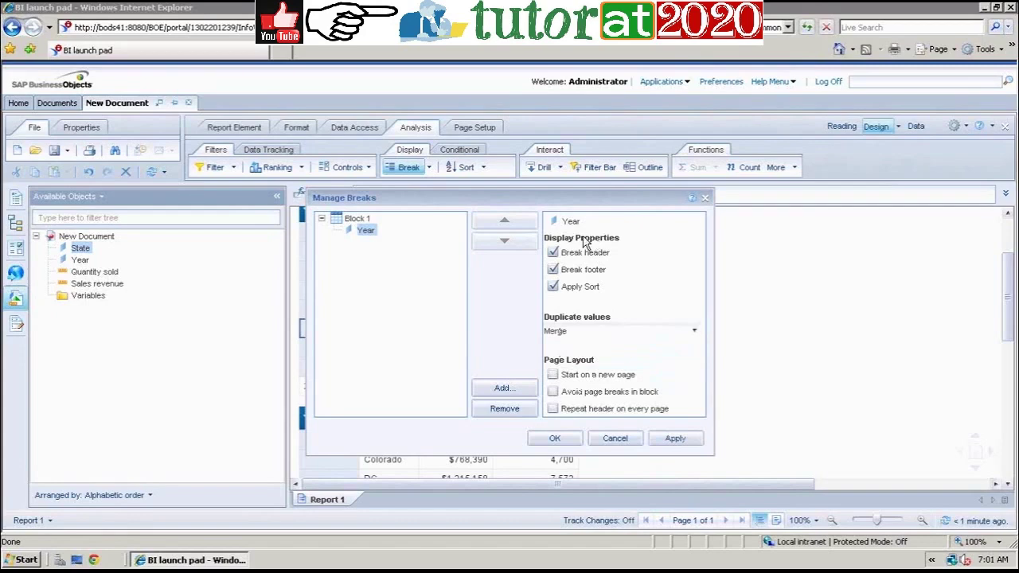
left_click(555, 254)
left_click(557, 437)
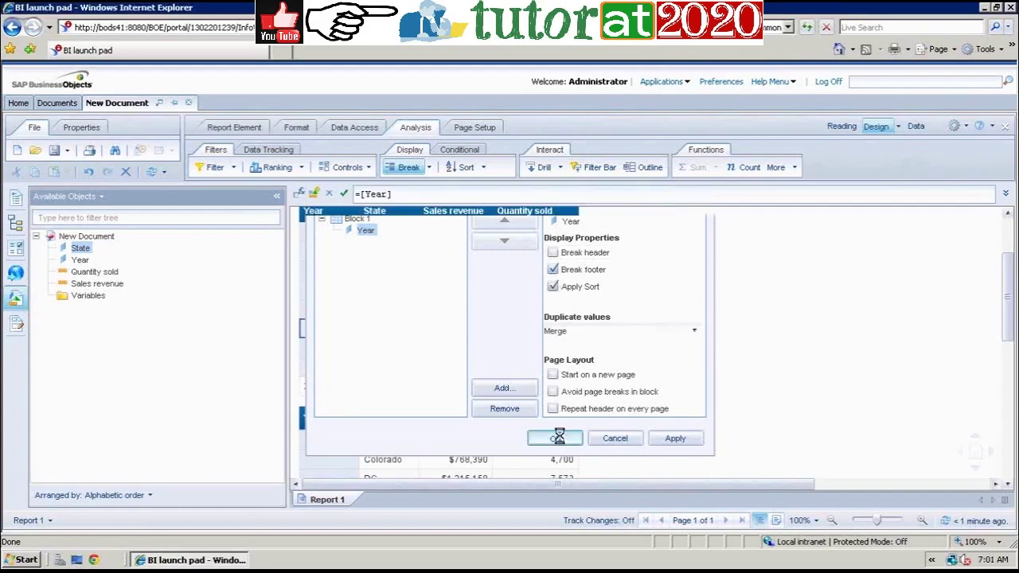
- Delete the empty break footer row between the 2004 sum row and the 2005 block
scroll(774, 413, "down", 1)
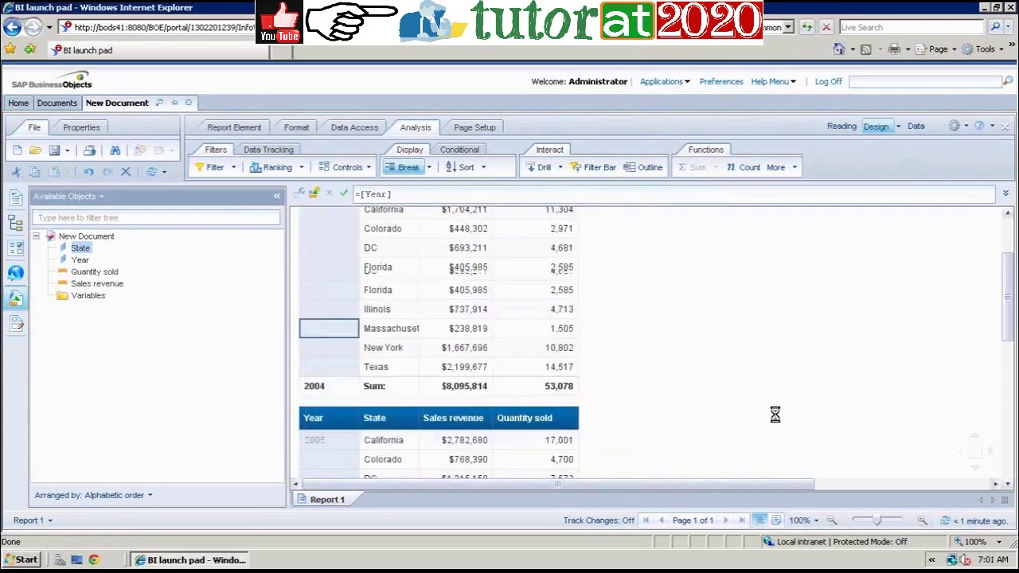
left_click(778, 422)
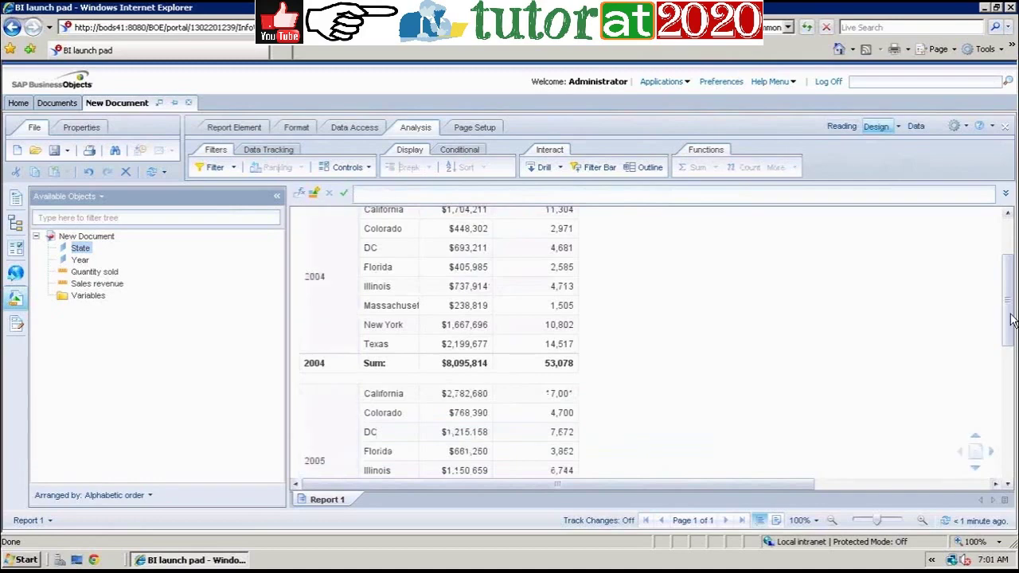
left_click_drag(1010, 302, 1007, 294)
scroll(476, 368, "down", 2)
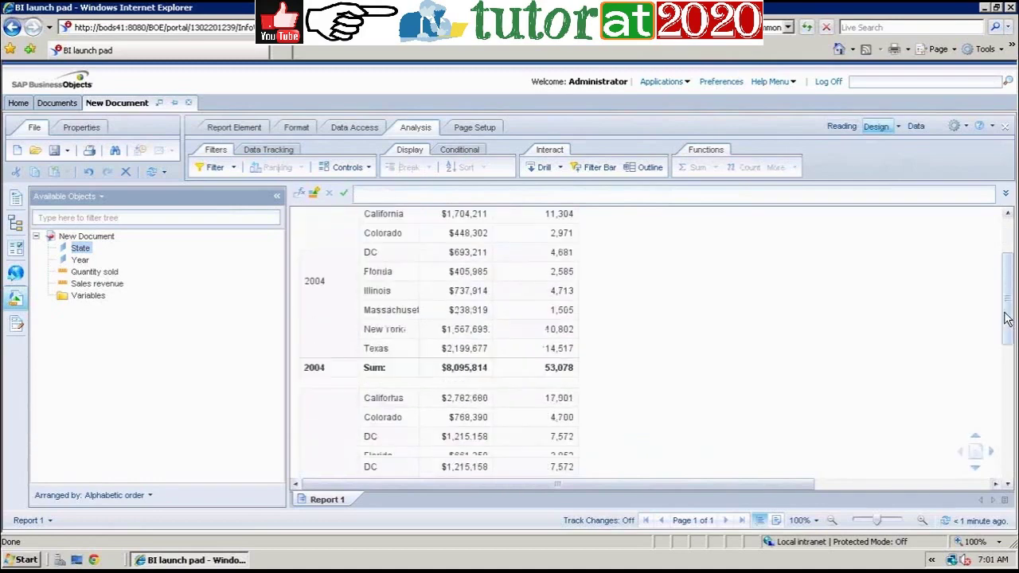
left_click(339, 380)
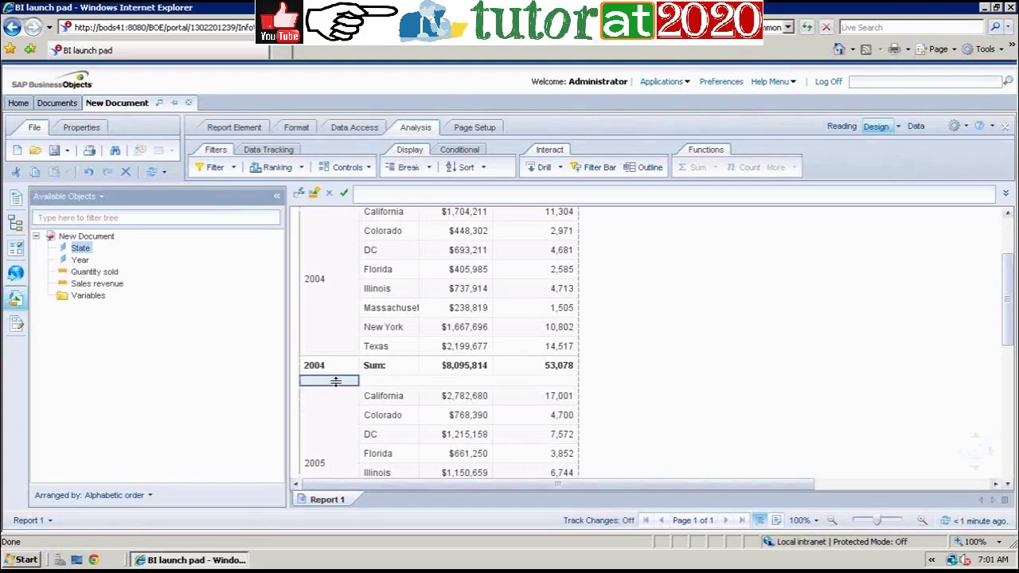
right_click(335, 382)
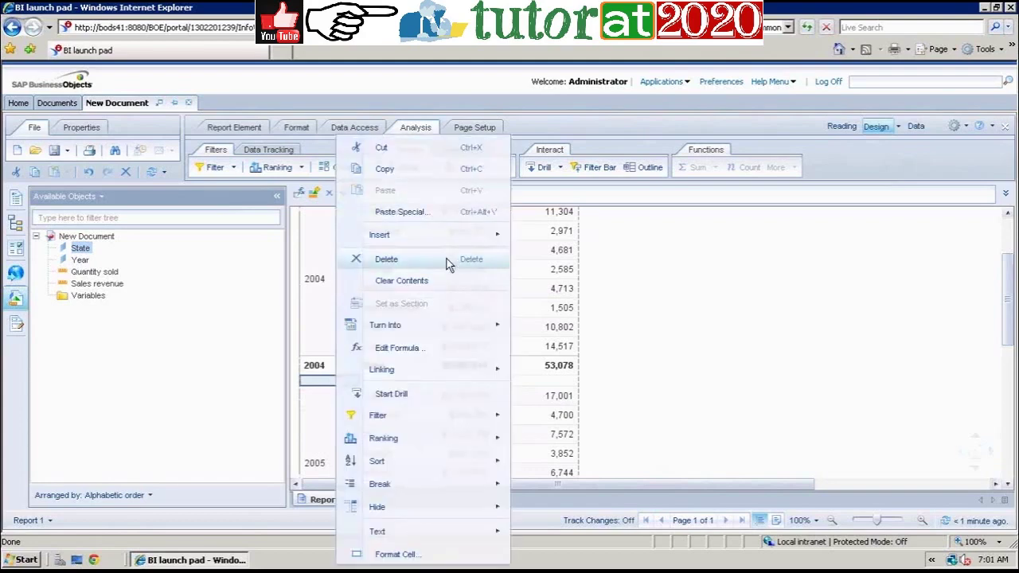
left_click(448, 261)
left_click(557, 413)
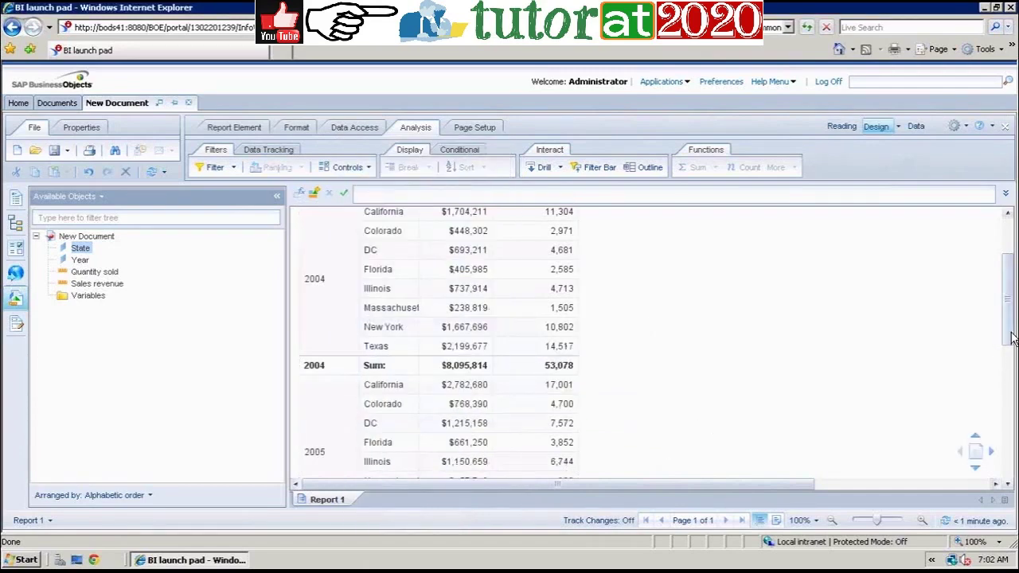
- Merge the year and Sum: cells in the 2004 break footer row, accepting that only one cell's contents are kept
left_click_drag(1011, 338, 1009, 319)
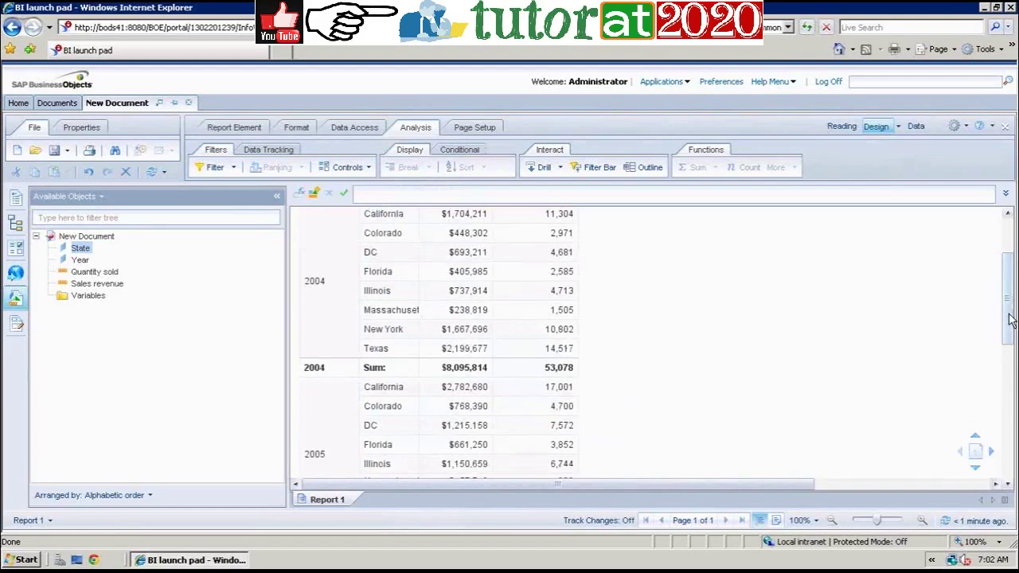
scroll(1009, 319, "up", 3)
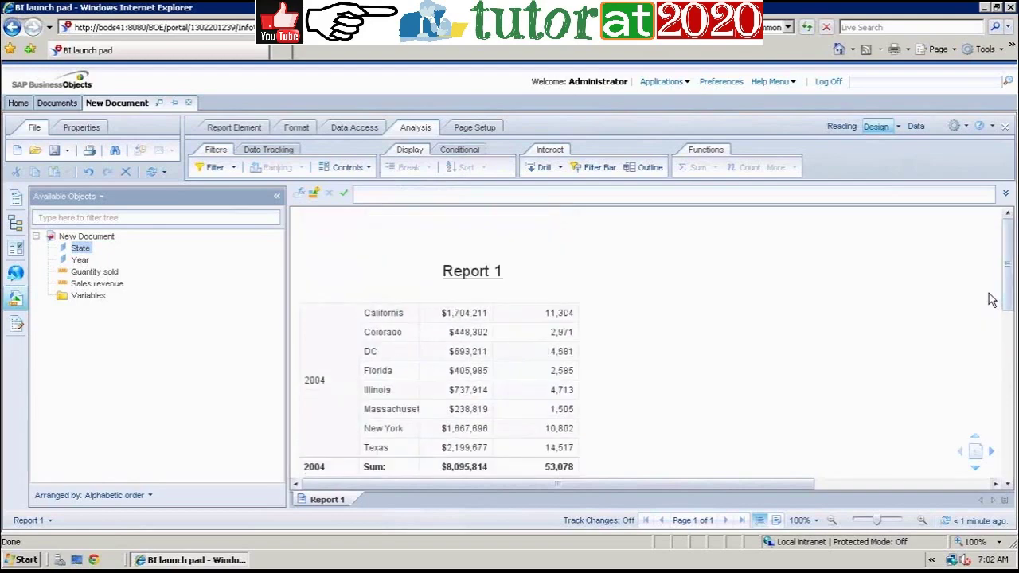
left_click(384, 469)
left_click(337, 473)
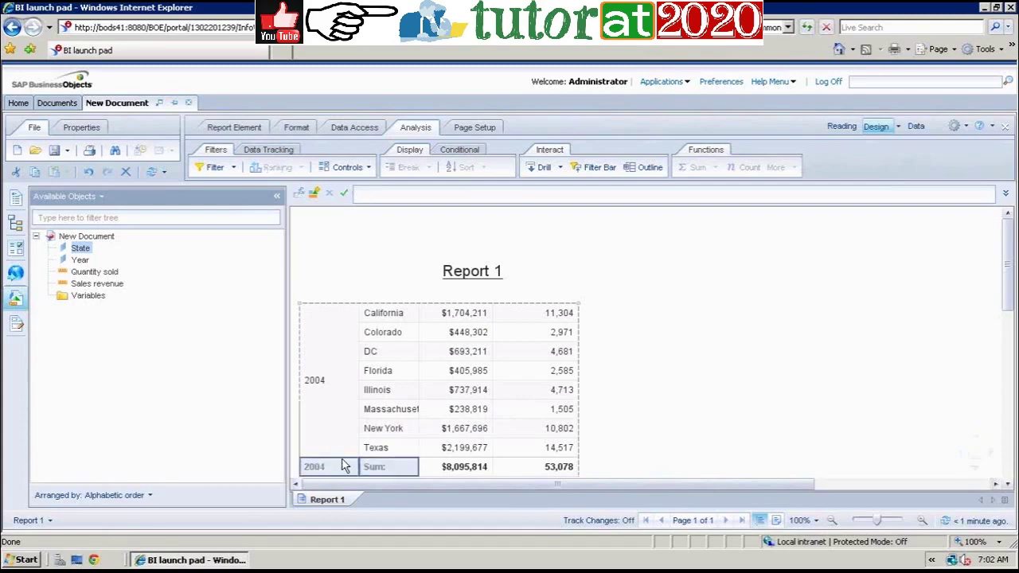
right_click(341, 464)
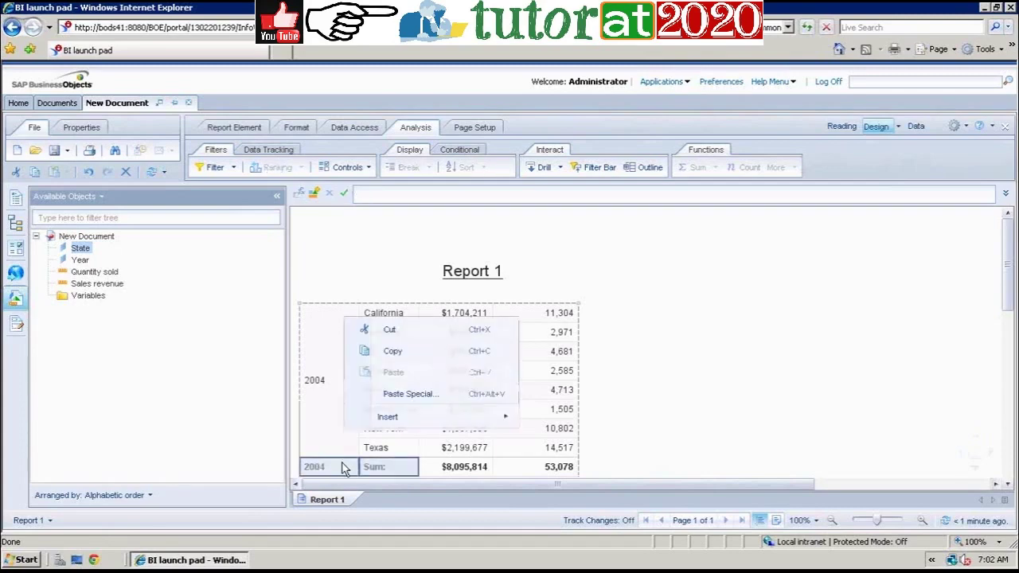
left_click(410, 464)
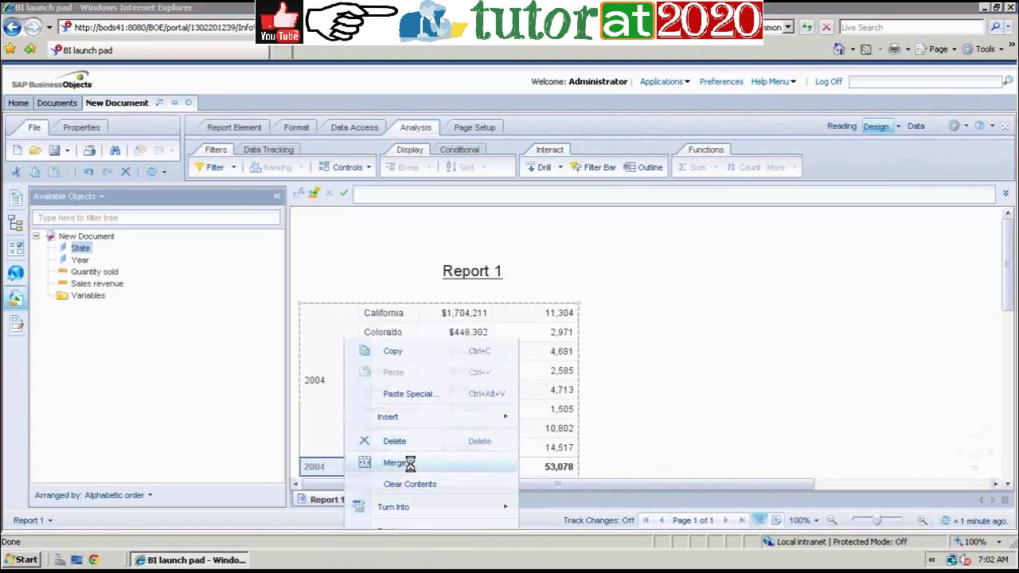
left_click(549, 354)
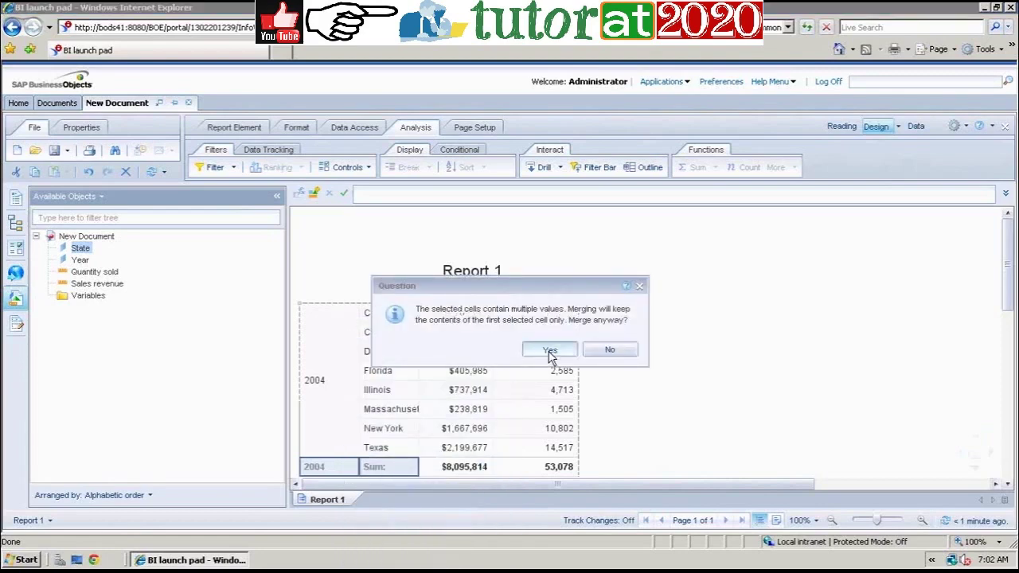
- Replace the label in the merged break footer cell with Total
left_click(381, 468)
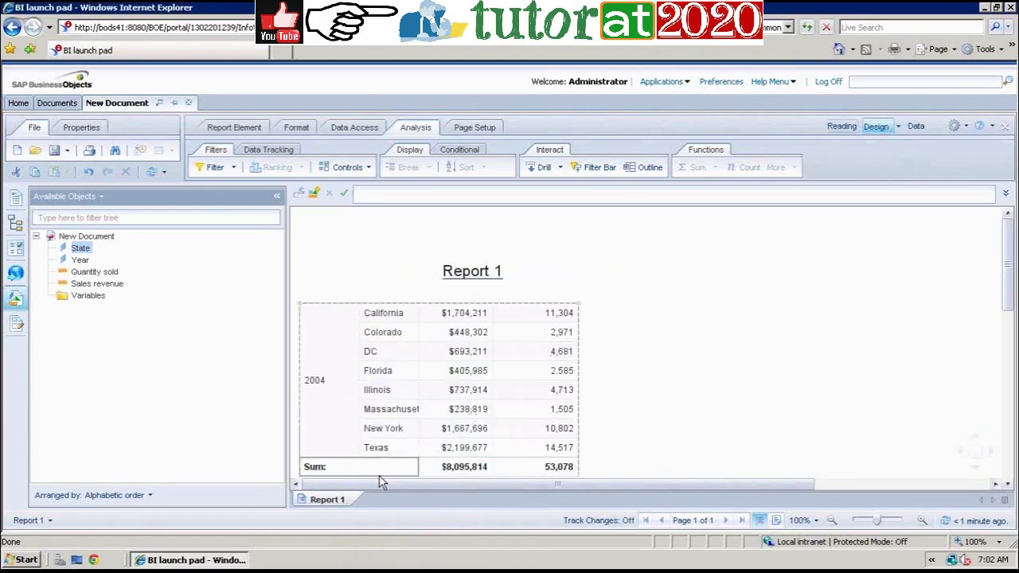
left_click_drag(403, 194, 315, 198)
type("Total")
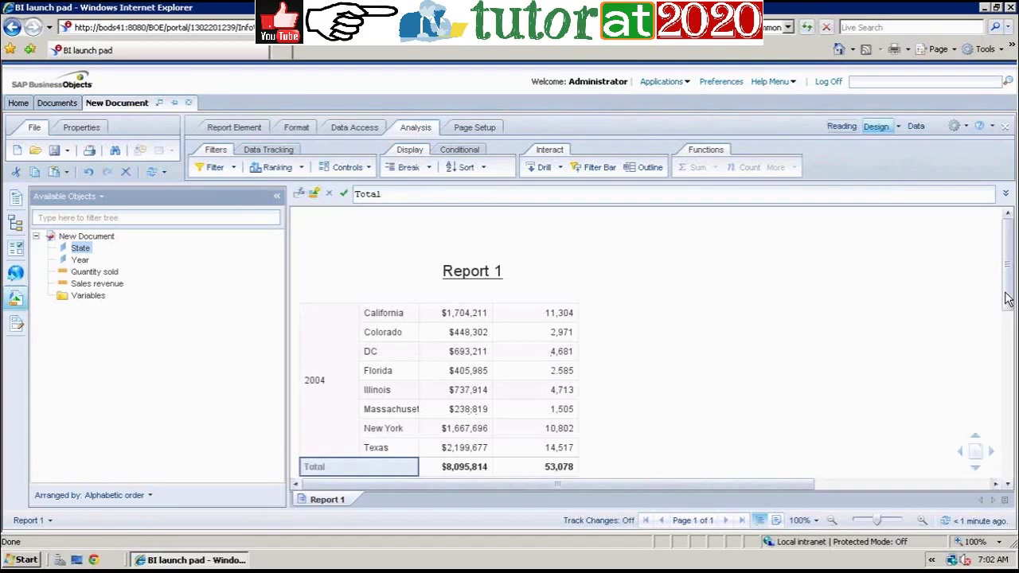
left_click_drag(1006, 296, 1005, 328)
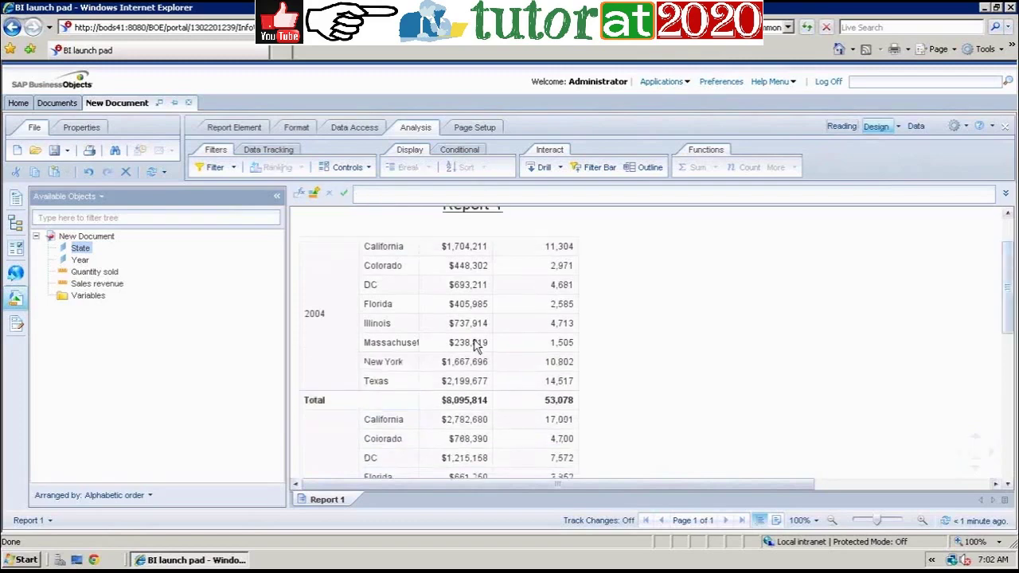
left_click(893, 461)
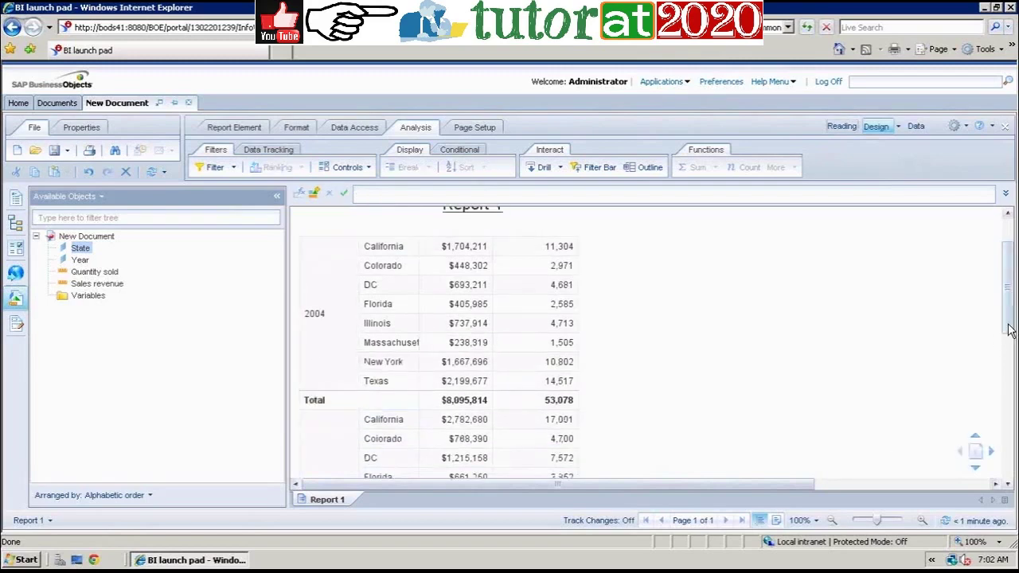
- Check the year blocks and their Total rows down to the overall sum, and select the Sales revenue column in the 2004 block
left_click_drag(1007, 330, 1008, 361)
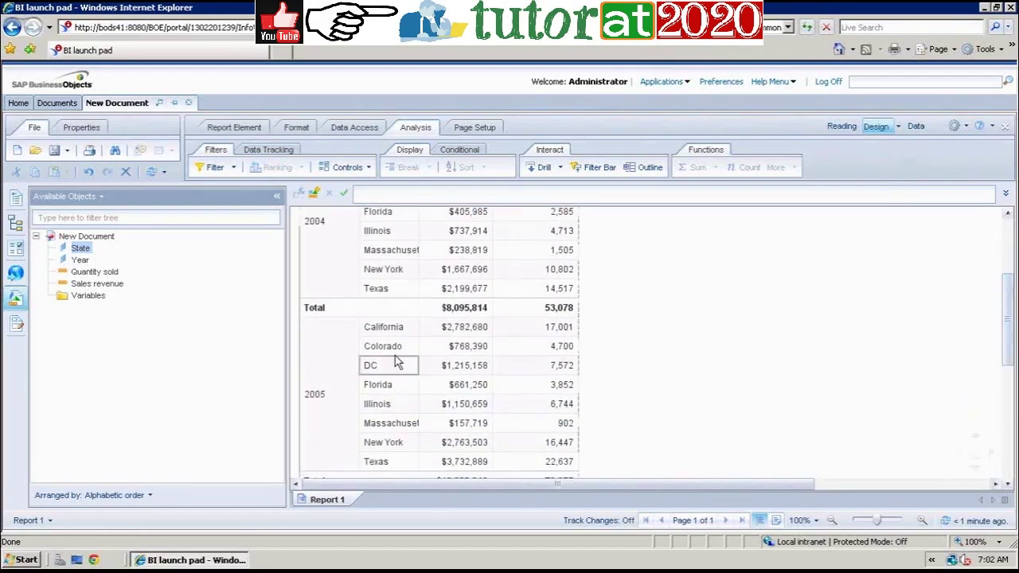
left_click_drag(1009, 356, 1009, 385)
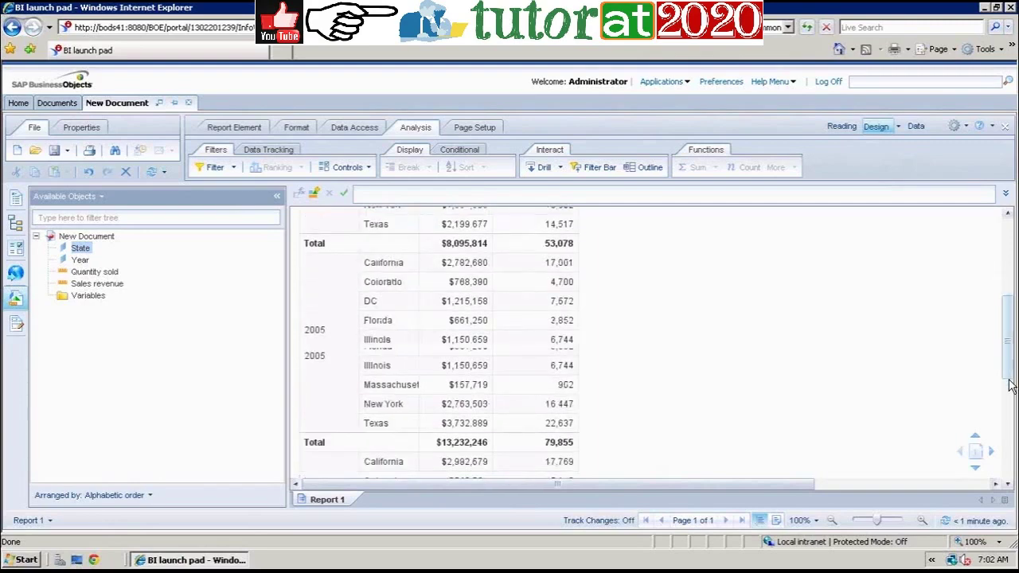
left_click_drag(1009, 385, 1003, 448)
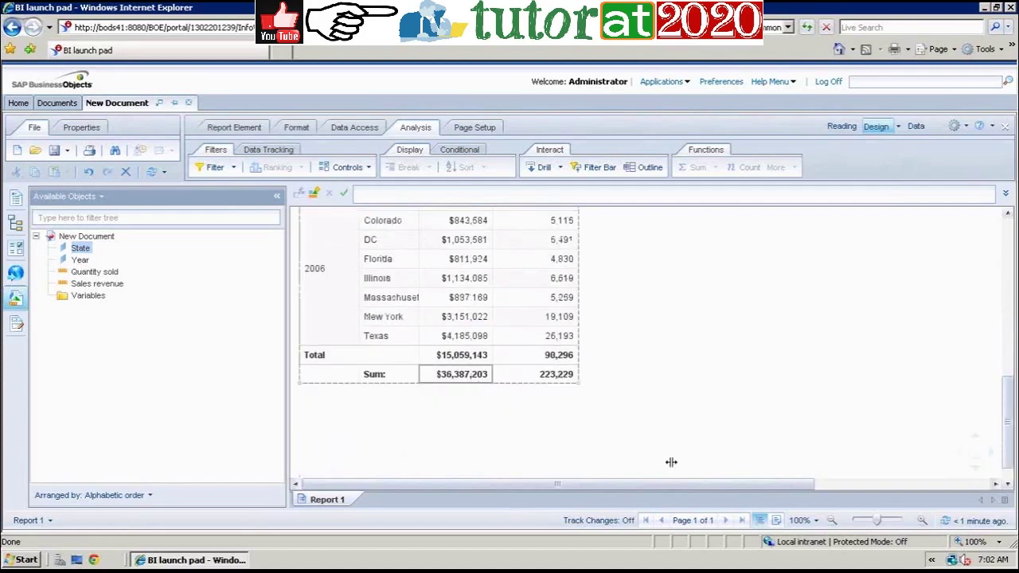
left_click_drag(1008, 437, 998, 271)
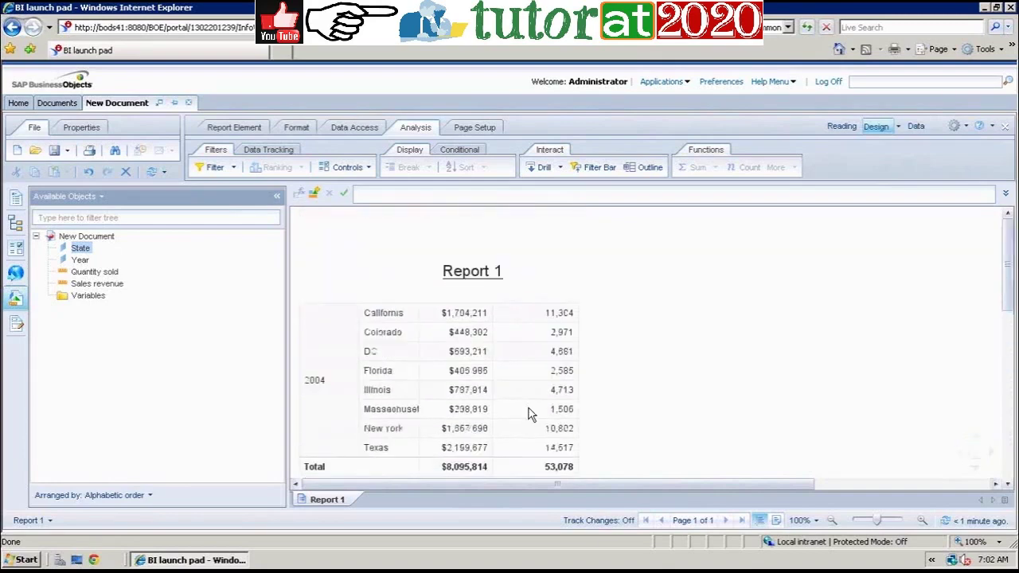
left_click(464, 371)
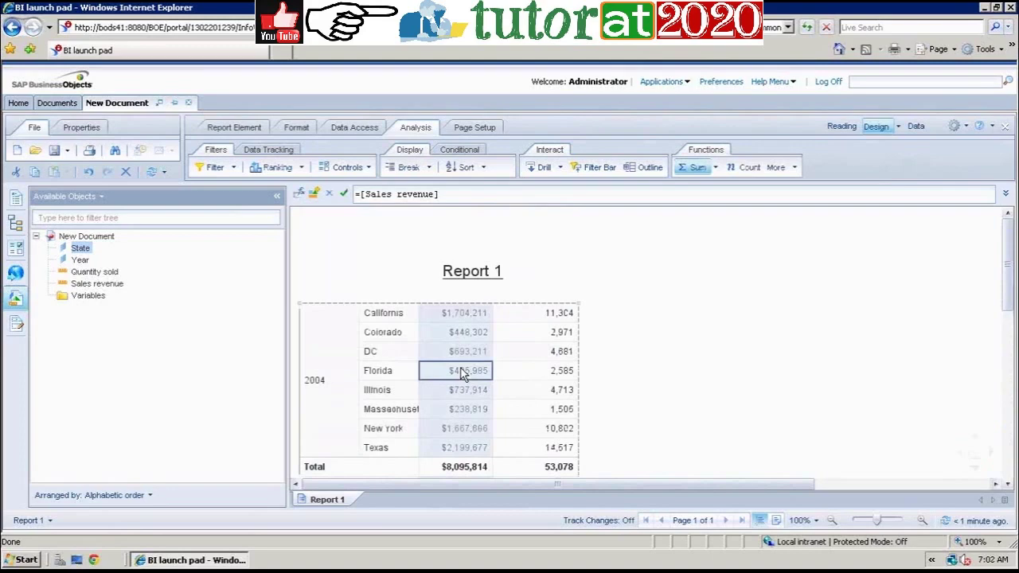
- Move the report title cell horizontally so it starts beyond the table's last column
left_click(825, 393)
left_click(479, 273)
left_click_drag(586, 257, 746, 241)
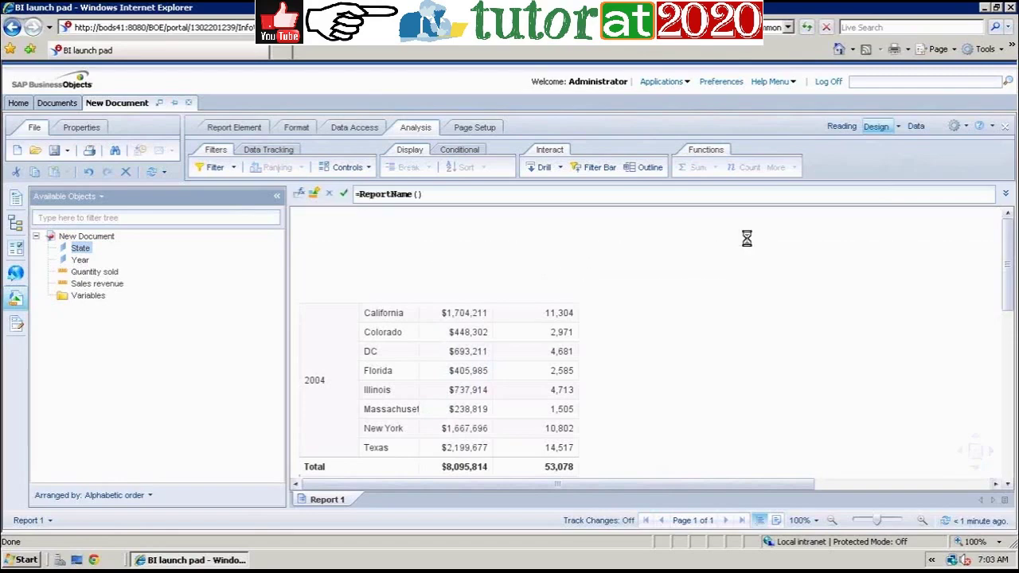
- Review the Year break's display properties in Manage Breaks without changing them
left_click(501, 302)
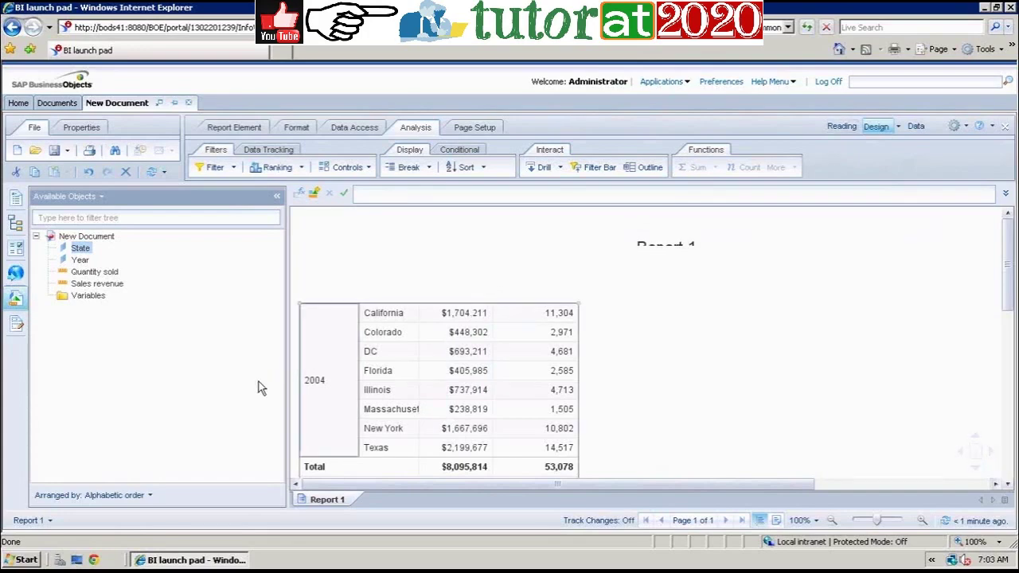
left_click(345, 359)
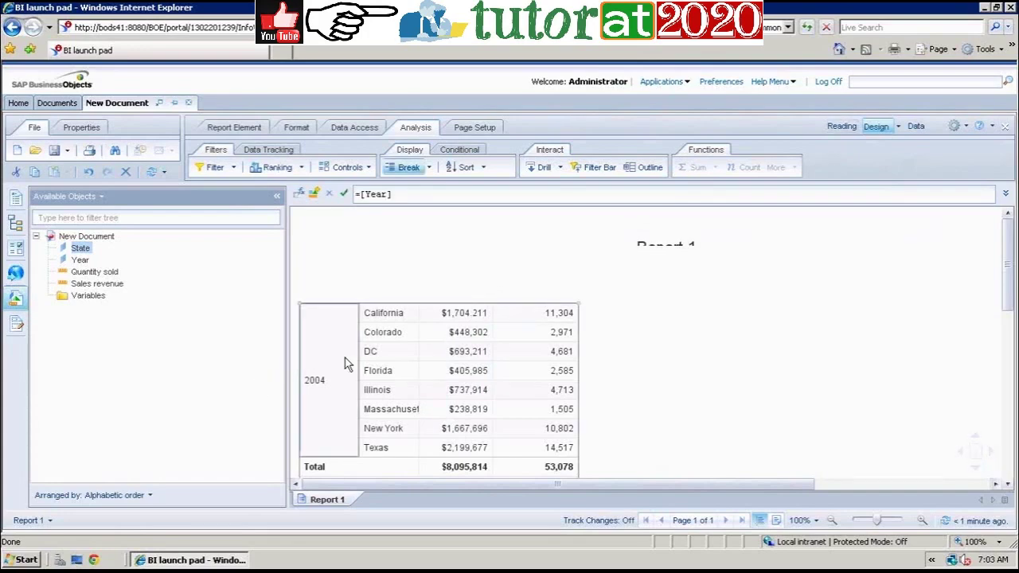
left_click(429, 168)
left_click(436, 255)
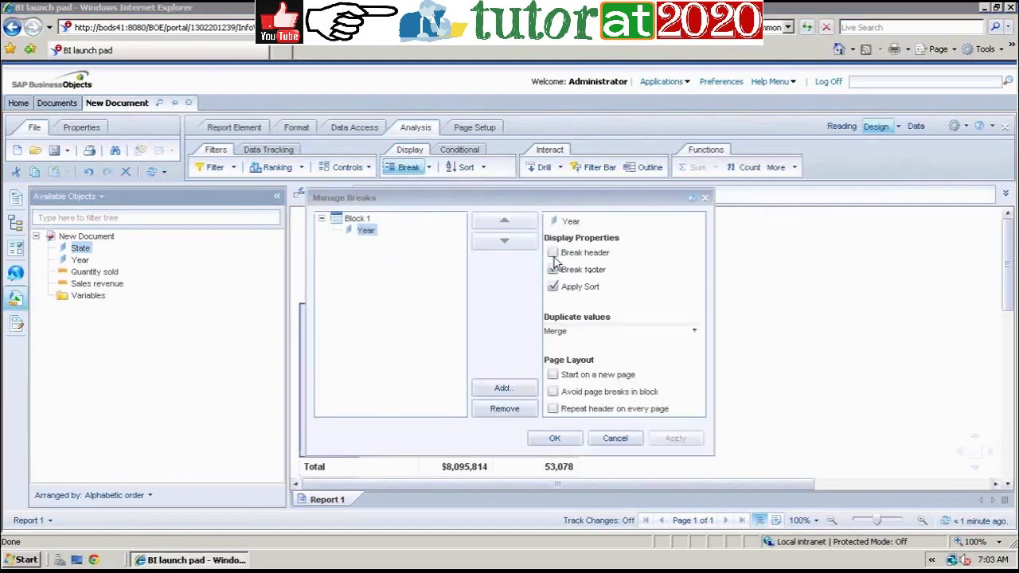
left_click(609, 439)
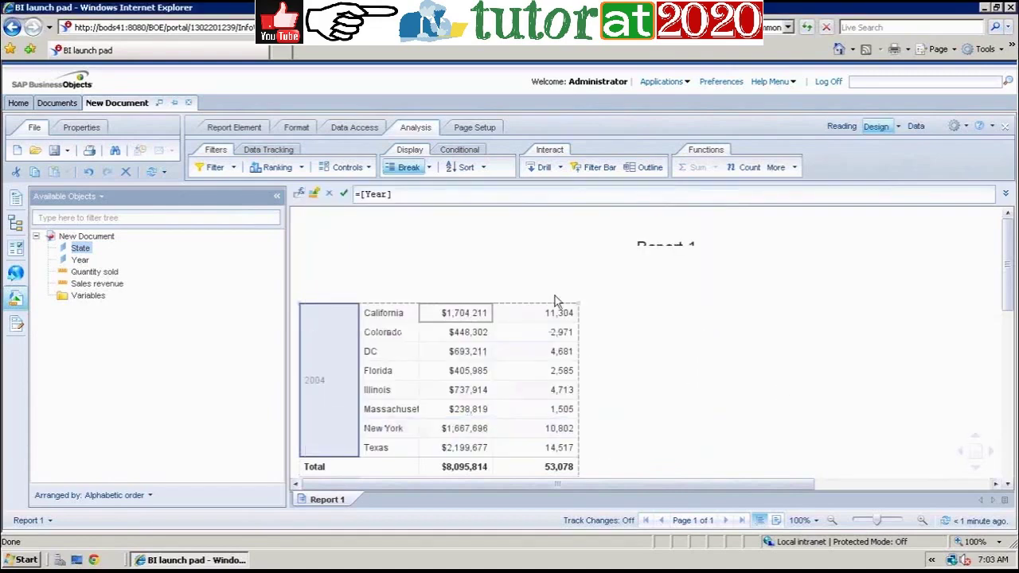
- Turn on Show table headers for Block 1 in the table's format settings
left_click(534, 312)
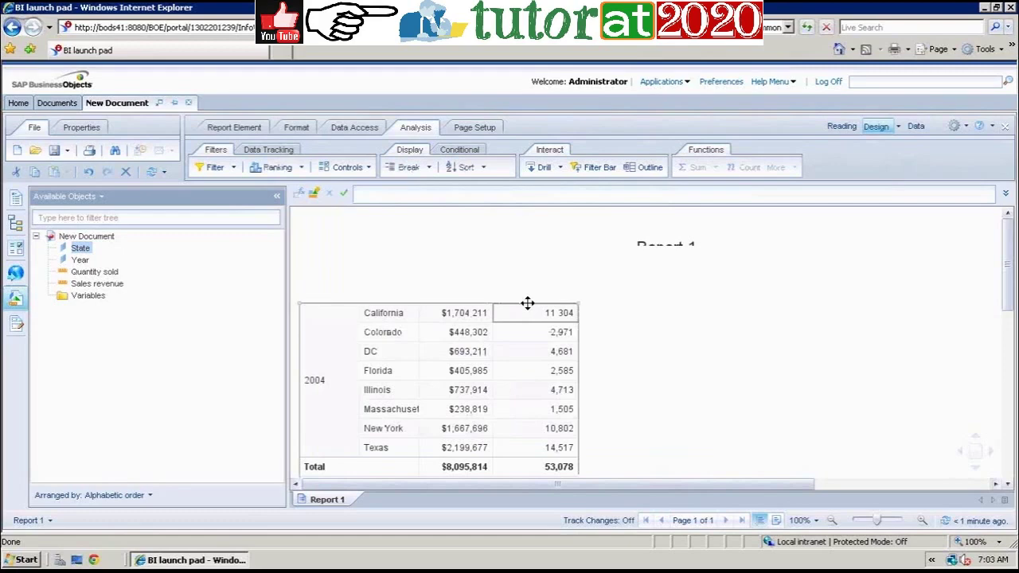
left_click(334, 351)
left_click(340, 329)
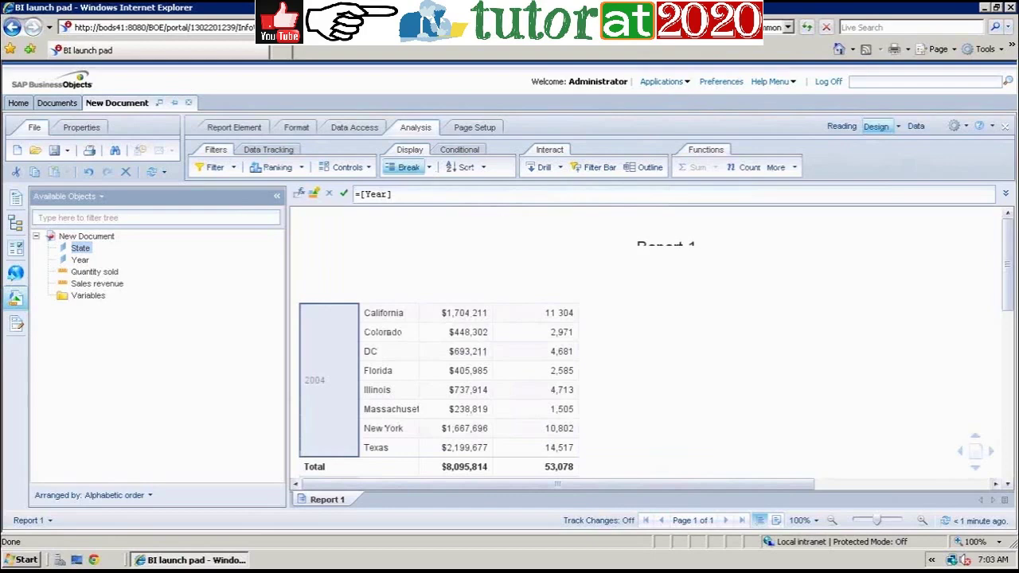
left_click_drag(1008, 286, 1007, 302)
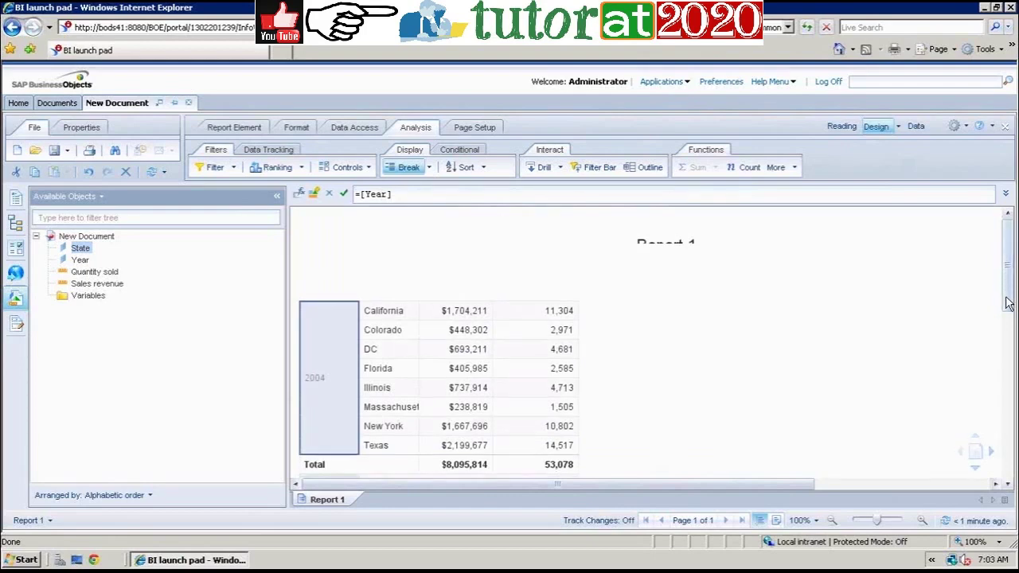
left_click(524, 299)
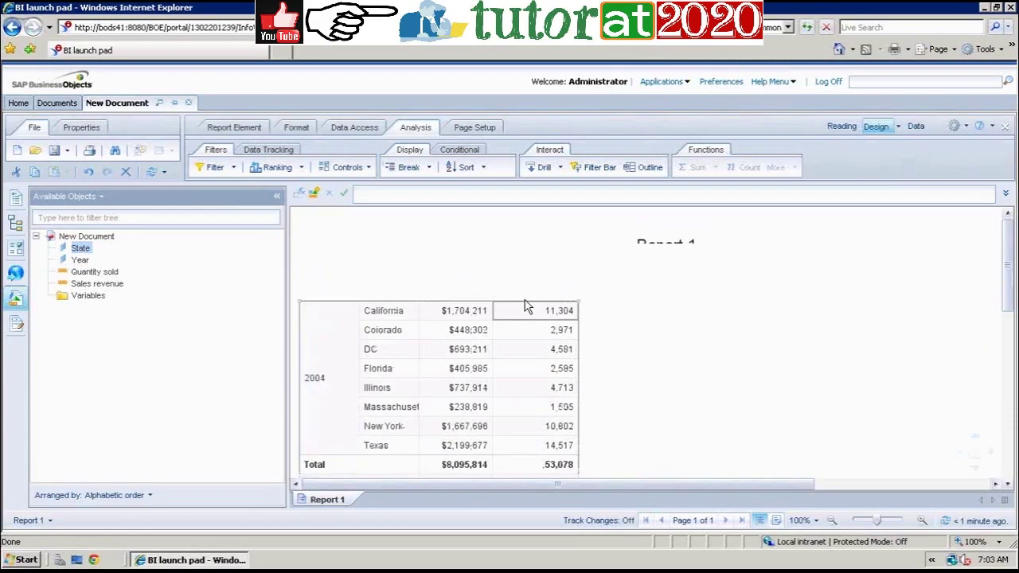
right_click(524, 307)
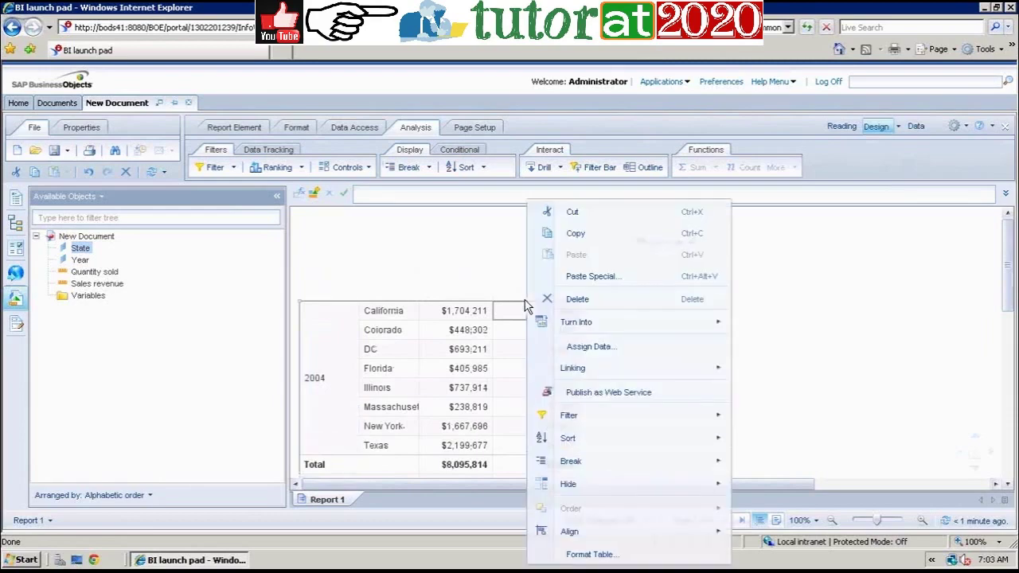
left_click(590, 554)
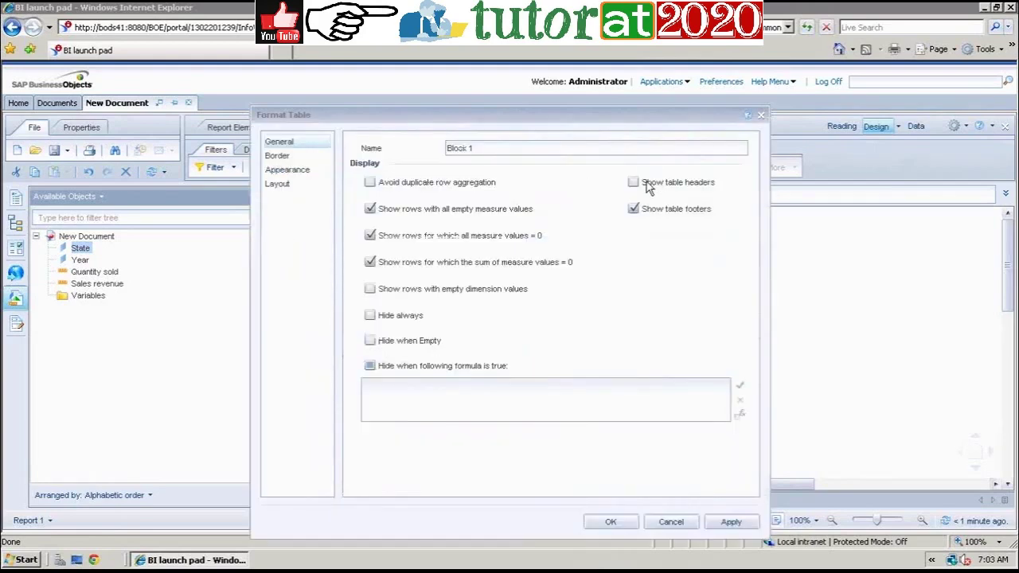
left_click_drag(608, 112, 572, 66)
left_click(597, 139)
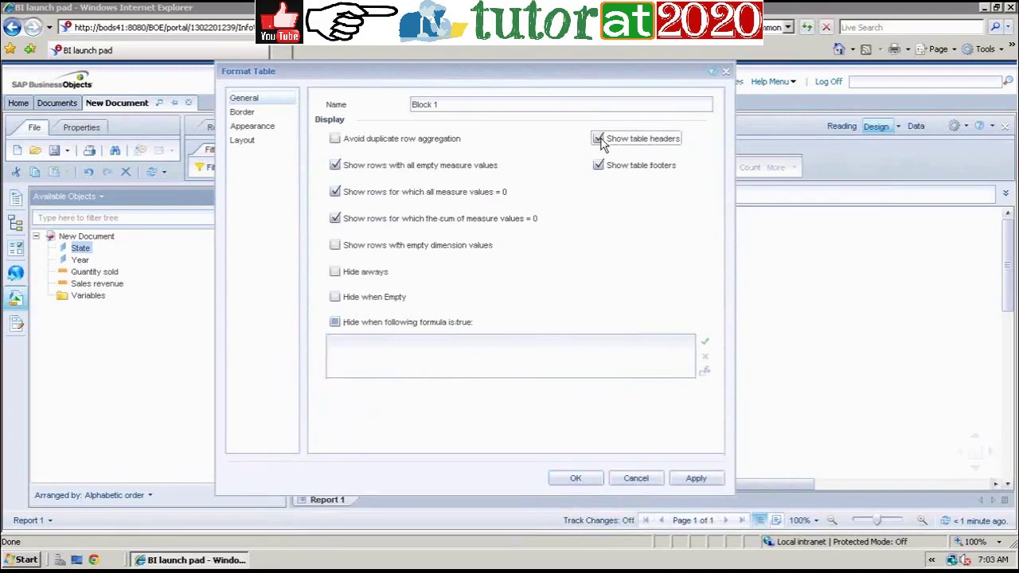
left_click(579, 478)
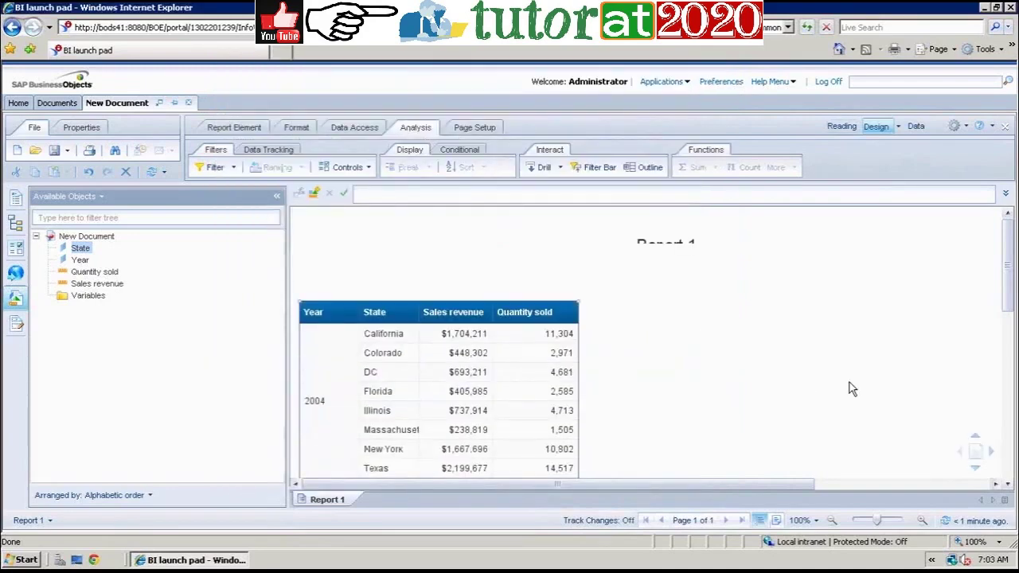
- Switch to the Excel sketch and widen its State column
left_click_drag(1009, 295, 1009, 447)
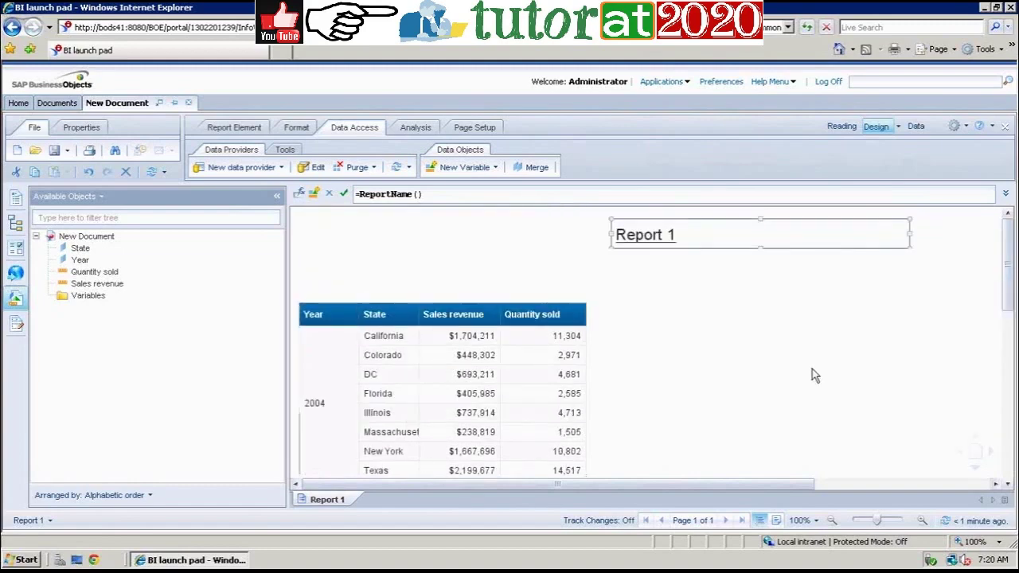
left_click_drag(1004, 277, 1009, 365)
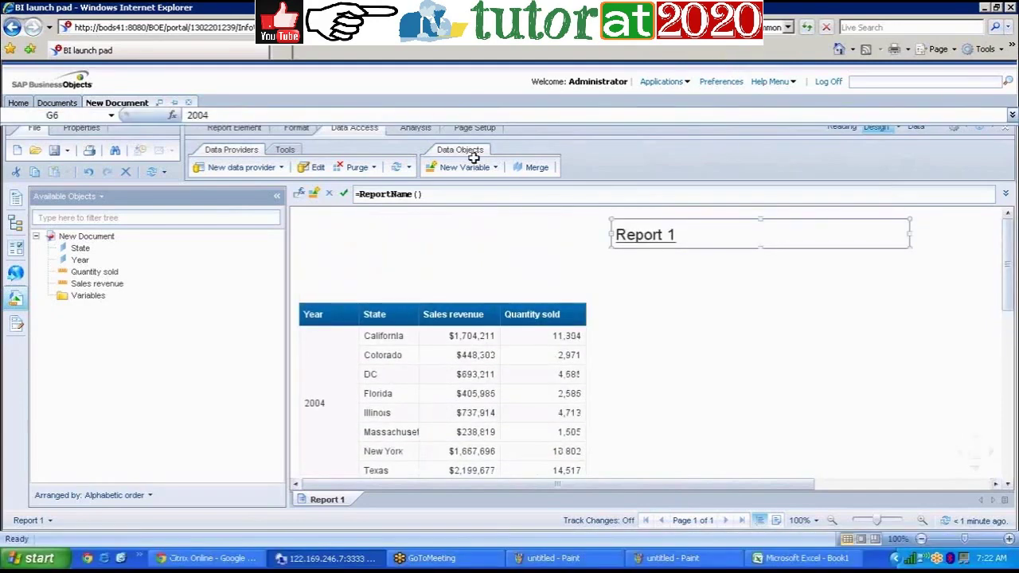
key("alt+Tab")
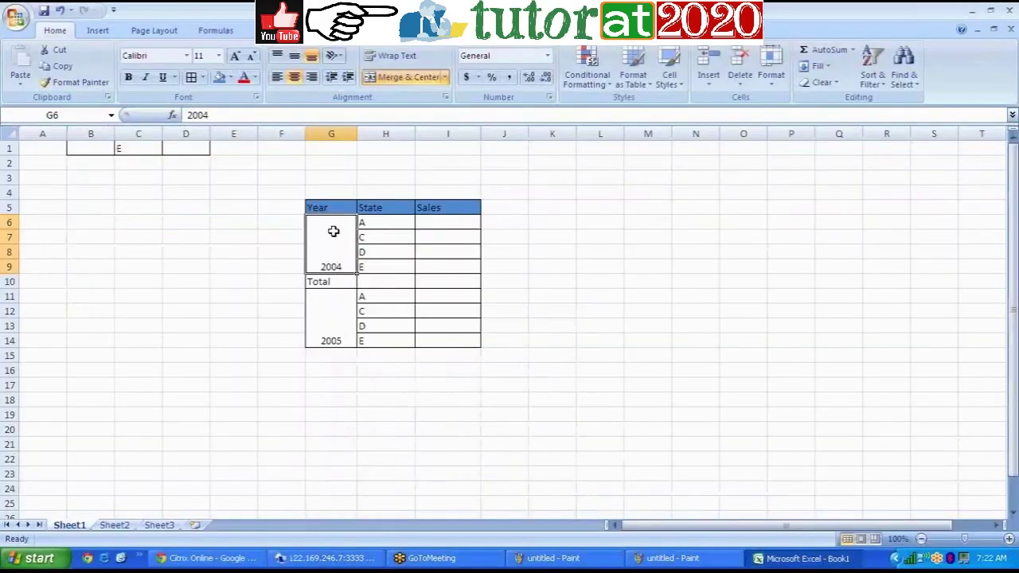
left_click_drag(416, 139, 441, 139)
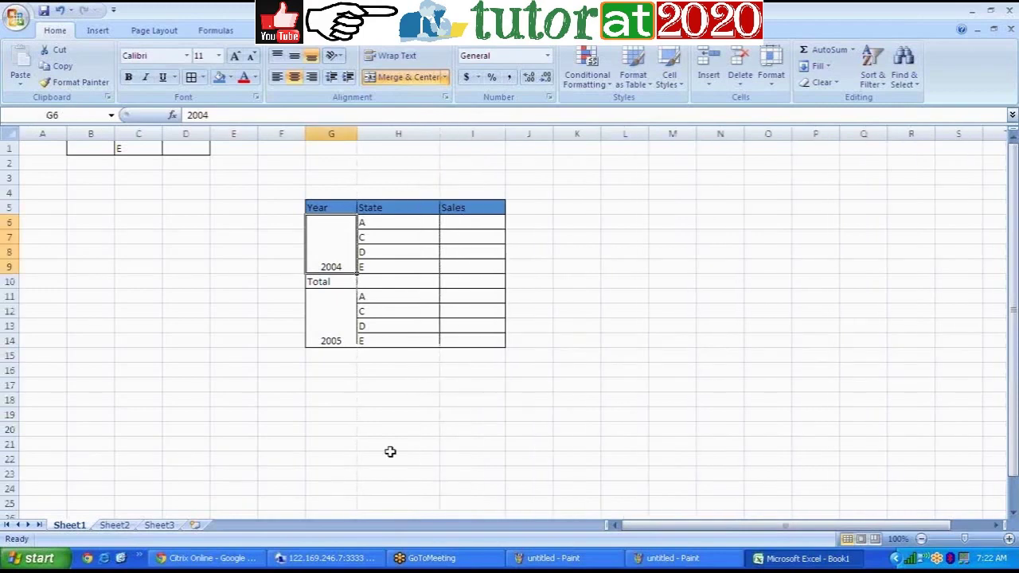
- Switch back to the BI launch pad report and insert a pie chart beside the year table
left_click(787, 562)
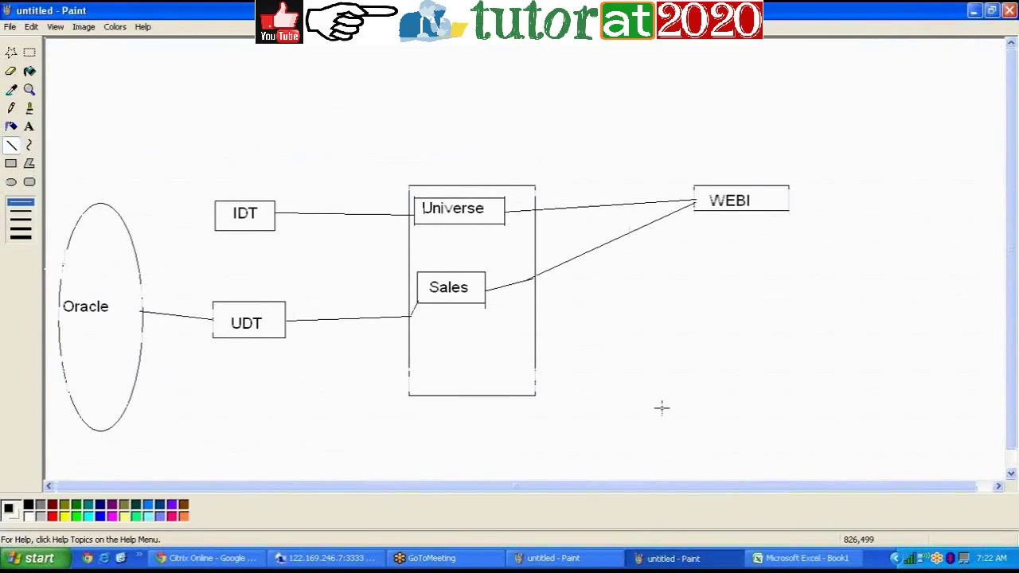
left_click(358, 558)
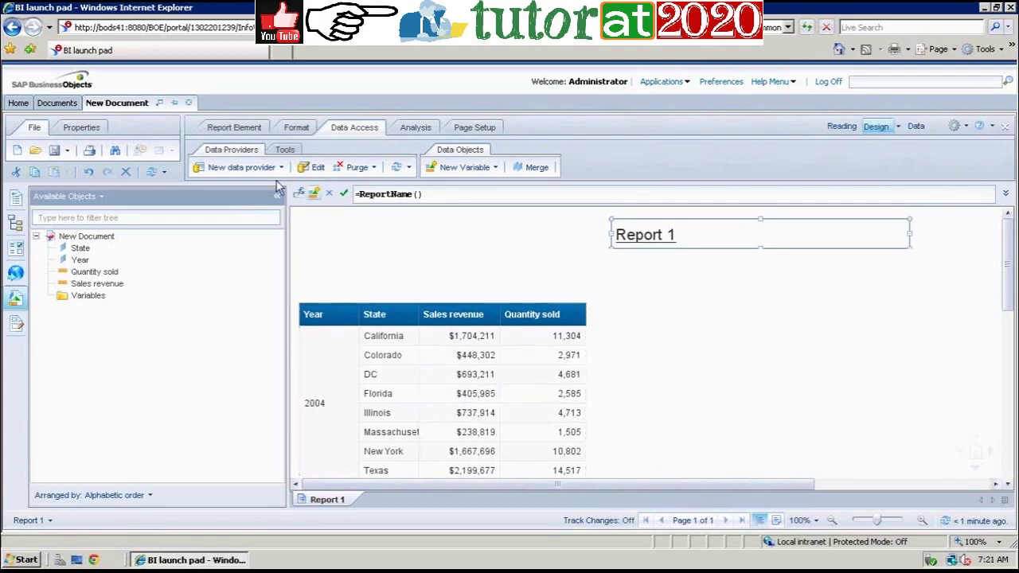
left_click(242, 133)
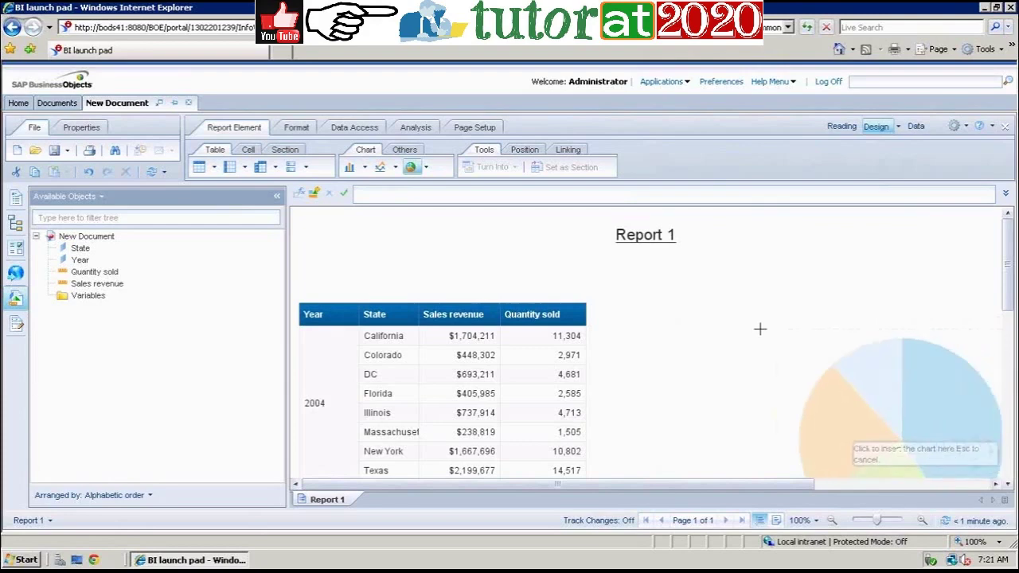
left_click(658, 309)
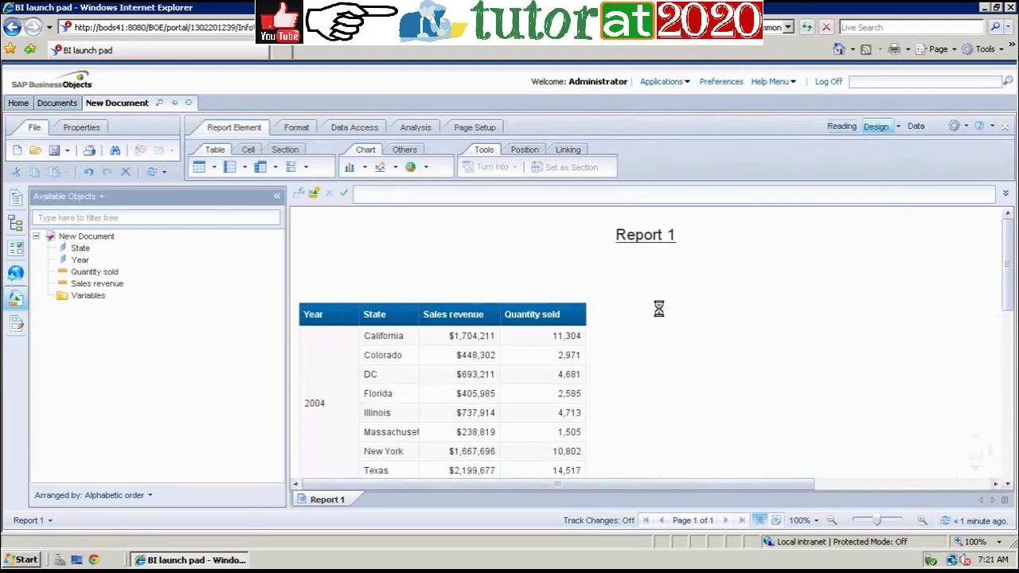
- Assign the State dimension and the Sales revenue measure to the empty pie chart
left_click(994, 484)
left_click(993, 484)
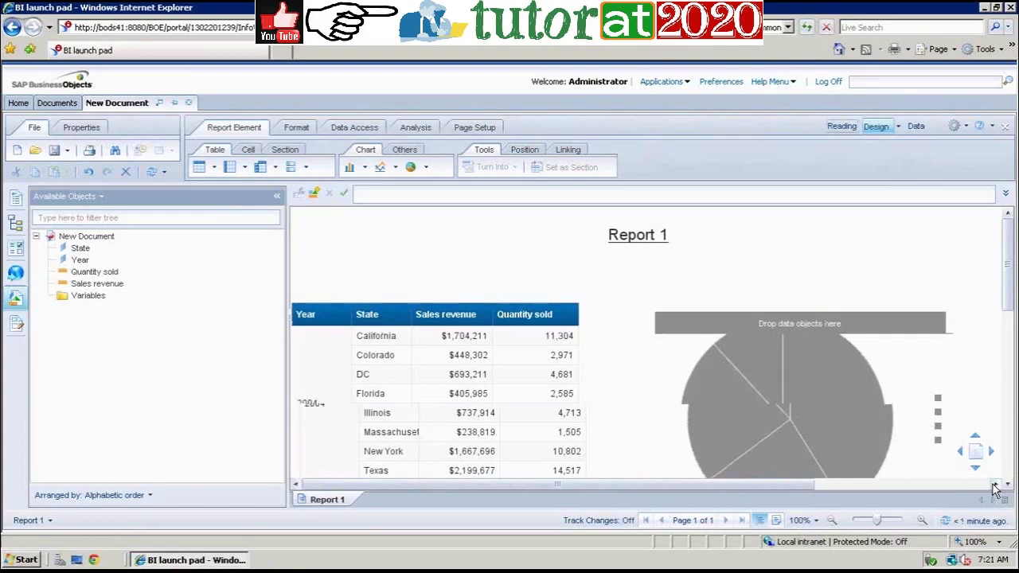
left_click(994, 484)
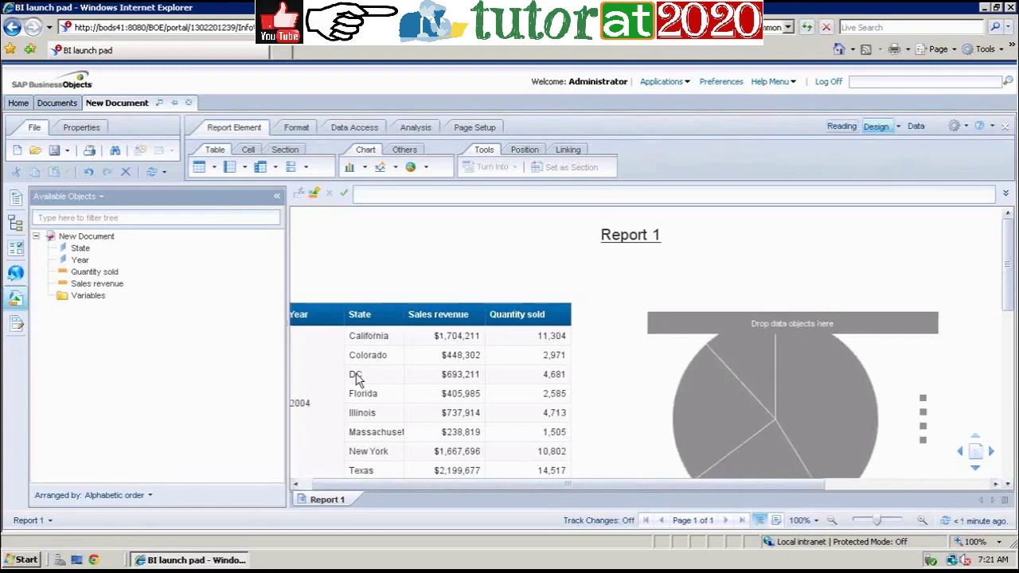
left_click_drag(81, 248, 778, 321)
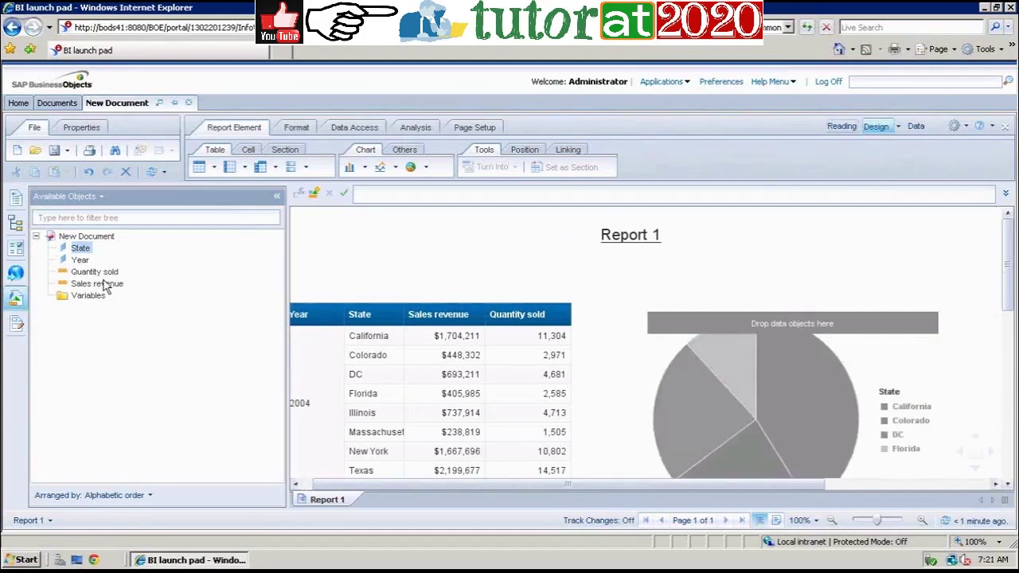
left_click_drag(104, 287, 820, 358)
left_click(784, 382)
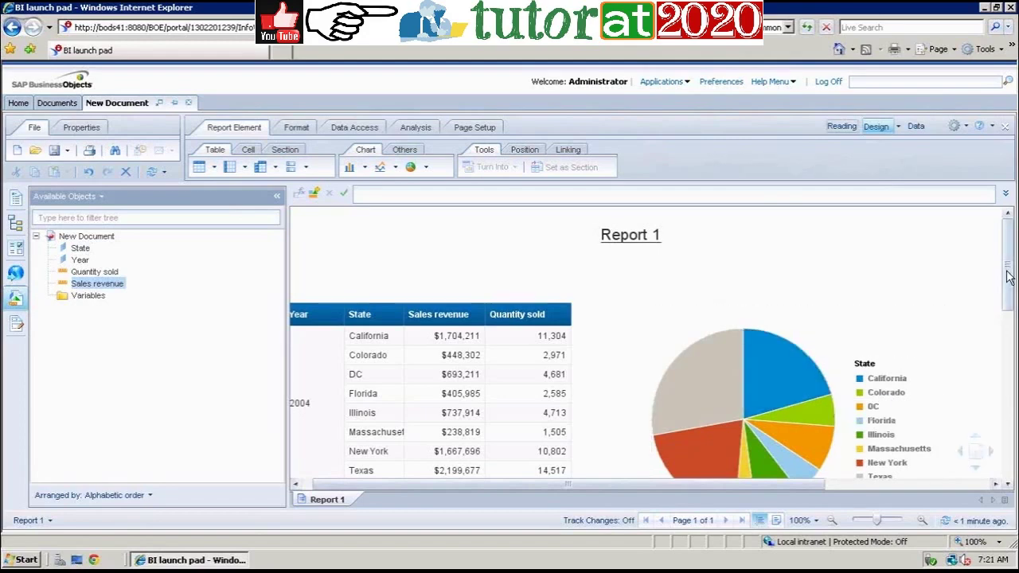
- Examine the pie chart's state slices alongside the year table, including the sales revenue of the California slice
left_click_drag(1008, 275, 1008, 289)
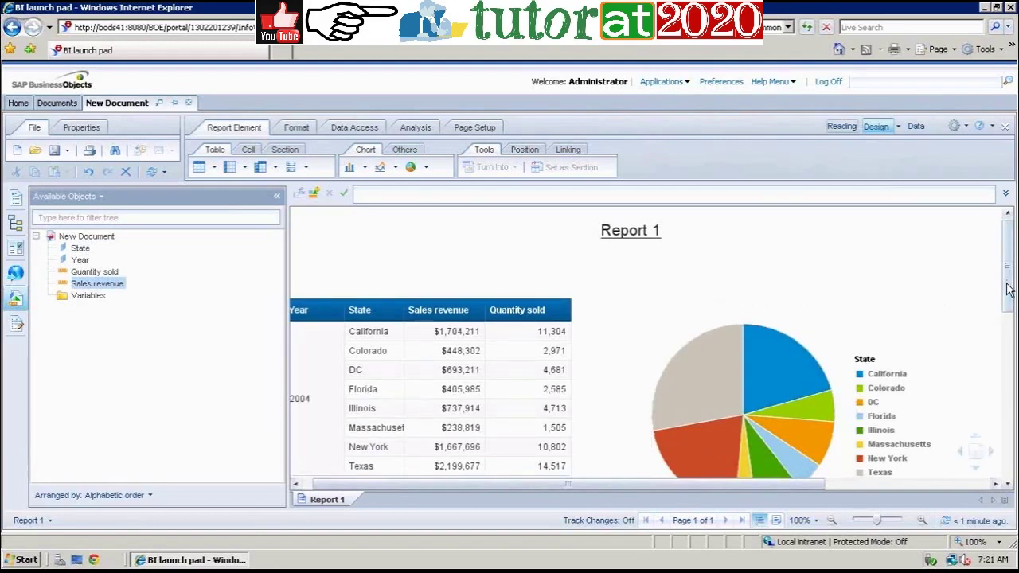
left_click_drag(1008, 289, 1008, 310)
mouse_move(721, 298)
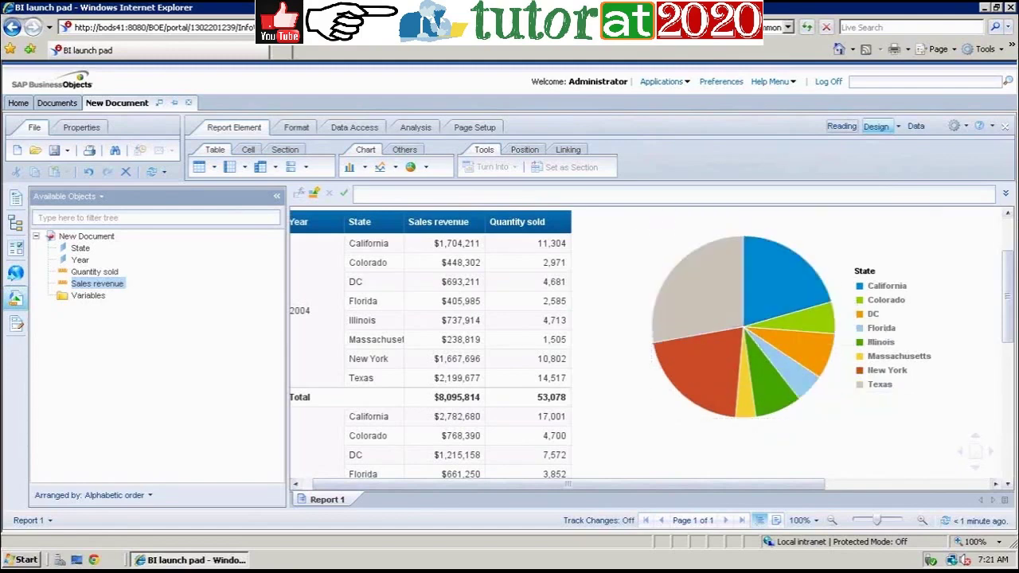
left_click_drag(1011, 280, 1011, 276)
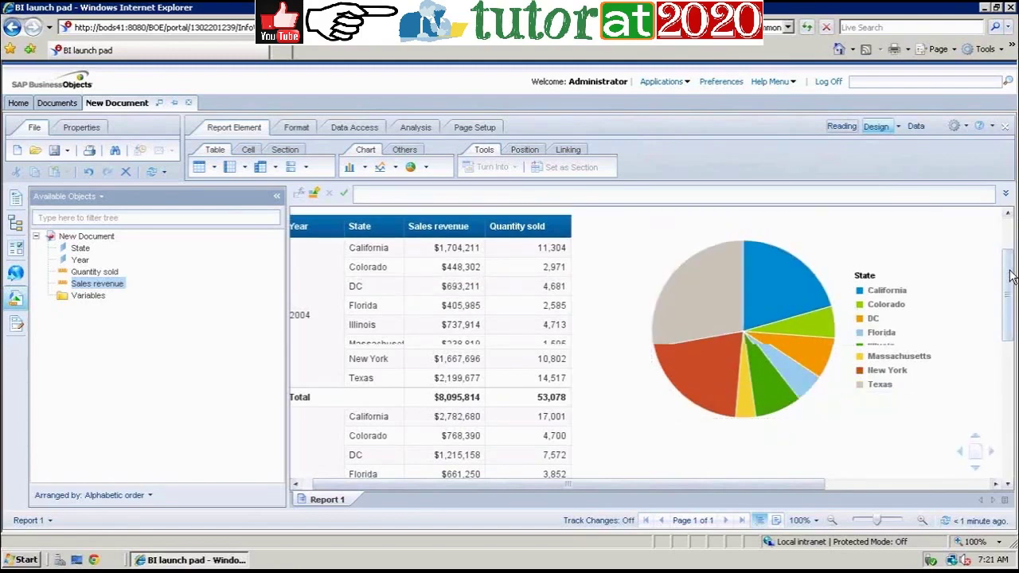
scroll(1009, 275, "up", 2)
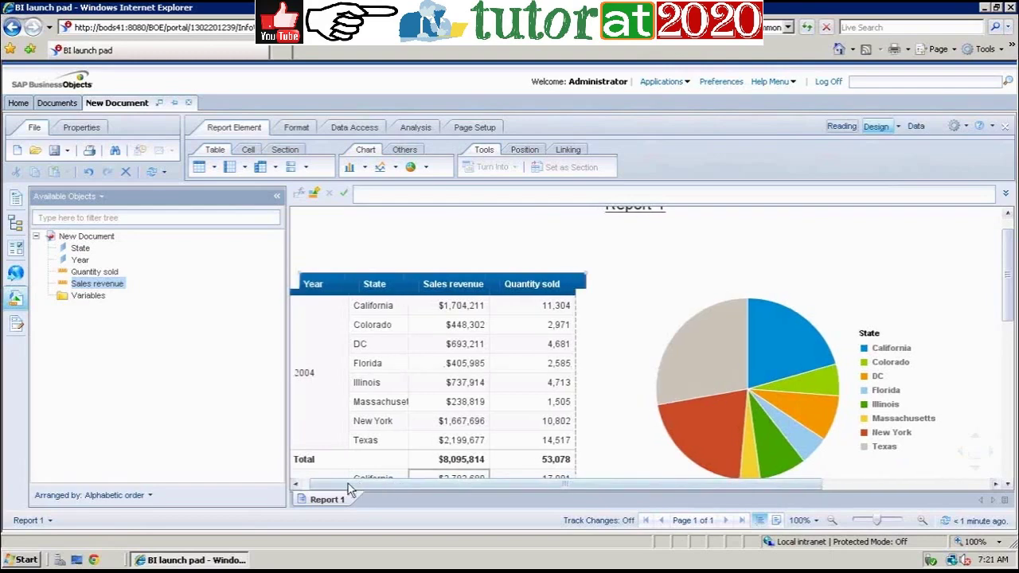
left_click_drag(348, 483, 347, 484)
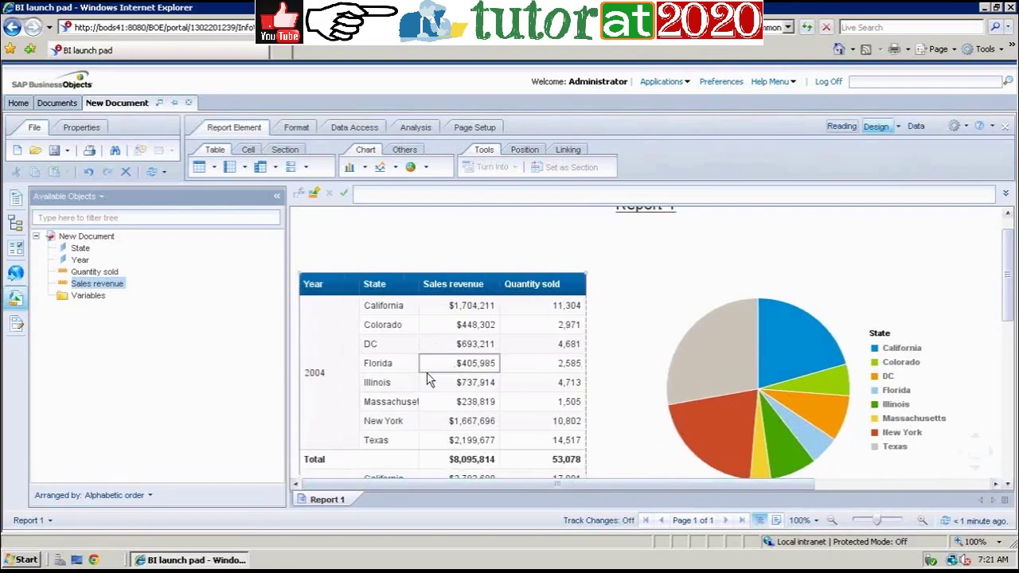
left_click(371, 272)
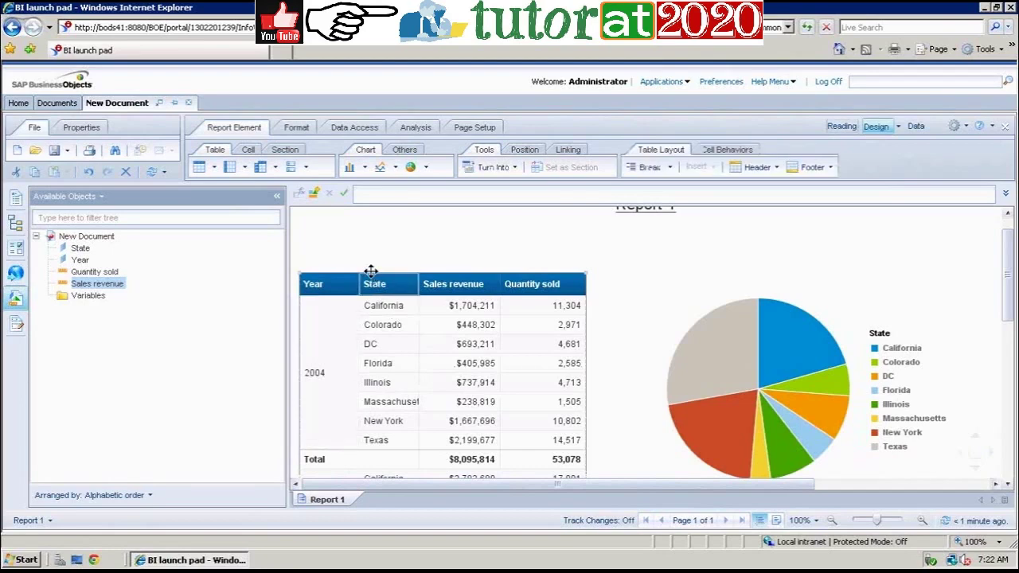
left_click(738, 365)
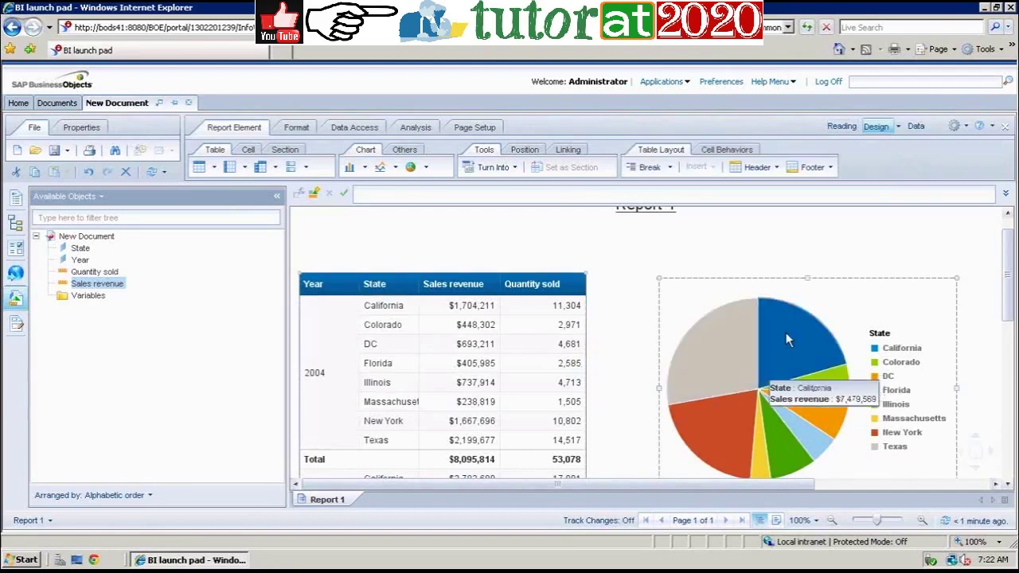
- Add a second report to the document and insert an empty vertical table near the start of its body
right_click(335, 507)
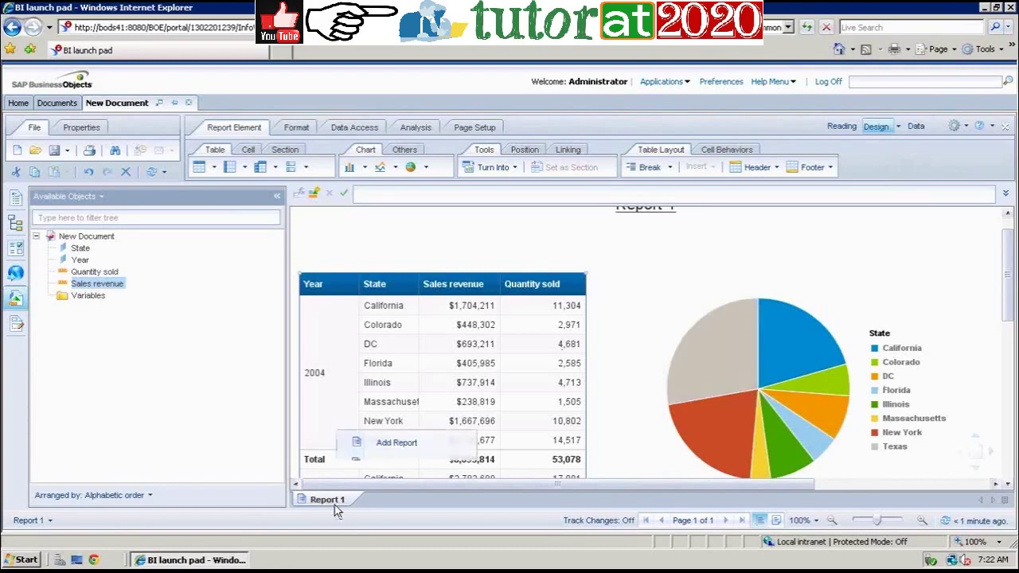
left_click(410, 445)
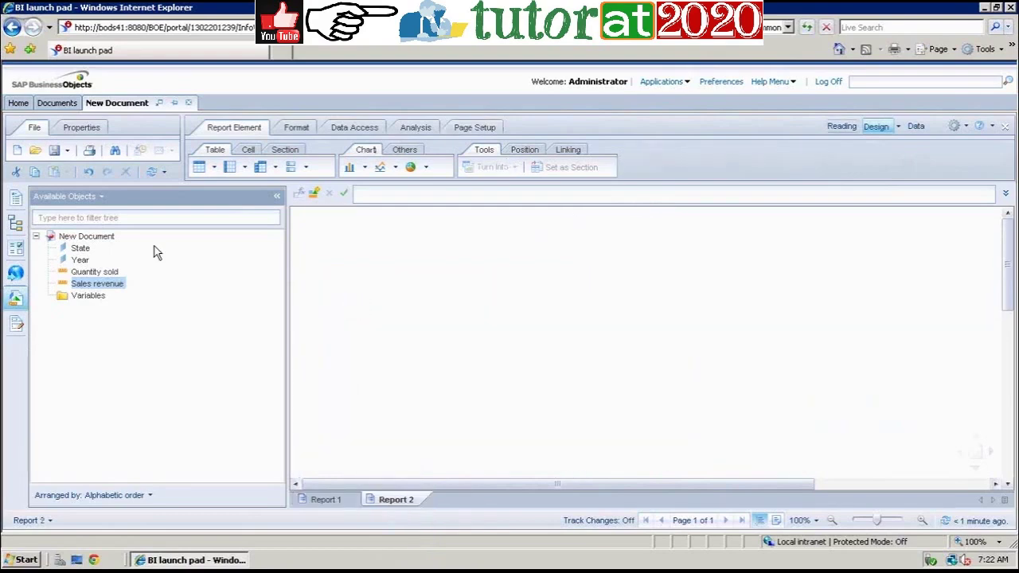
left_click(212, 171)
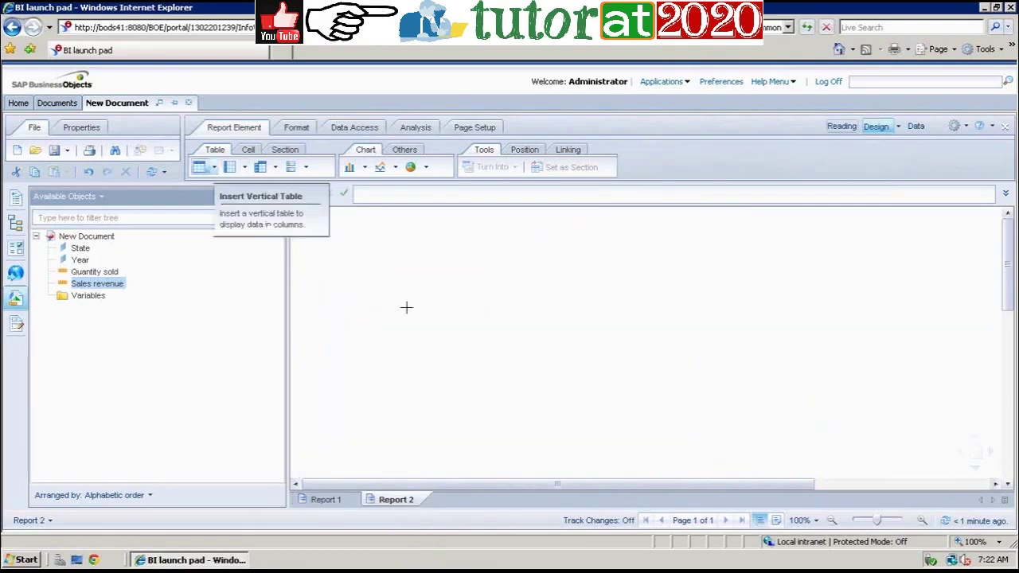
left_click(326, 263)
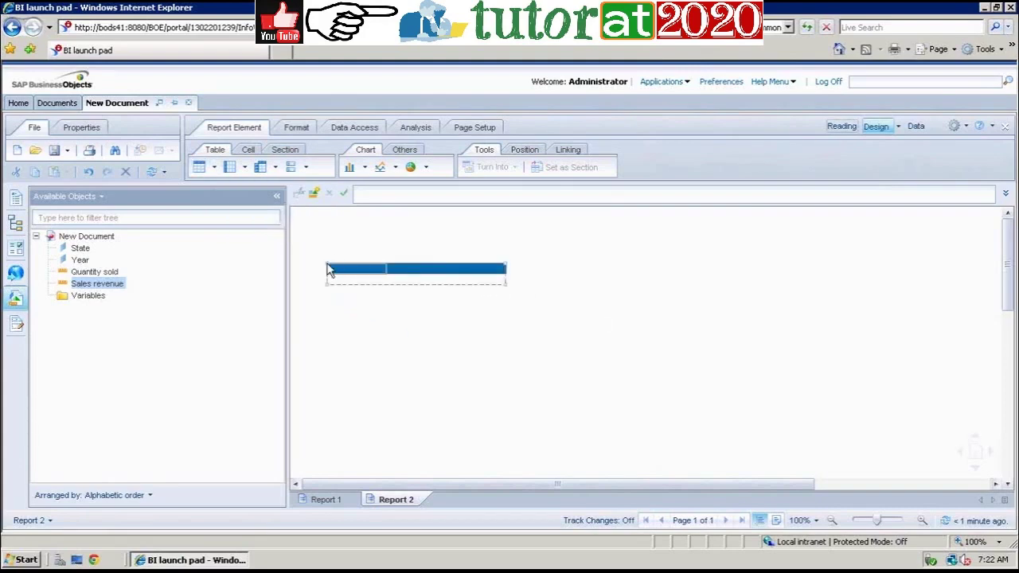
- Assign the Year and State dimensions to the first two columns of the empty table
left_click(79, 260)
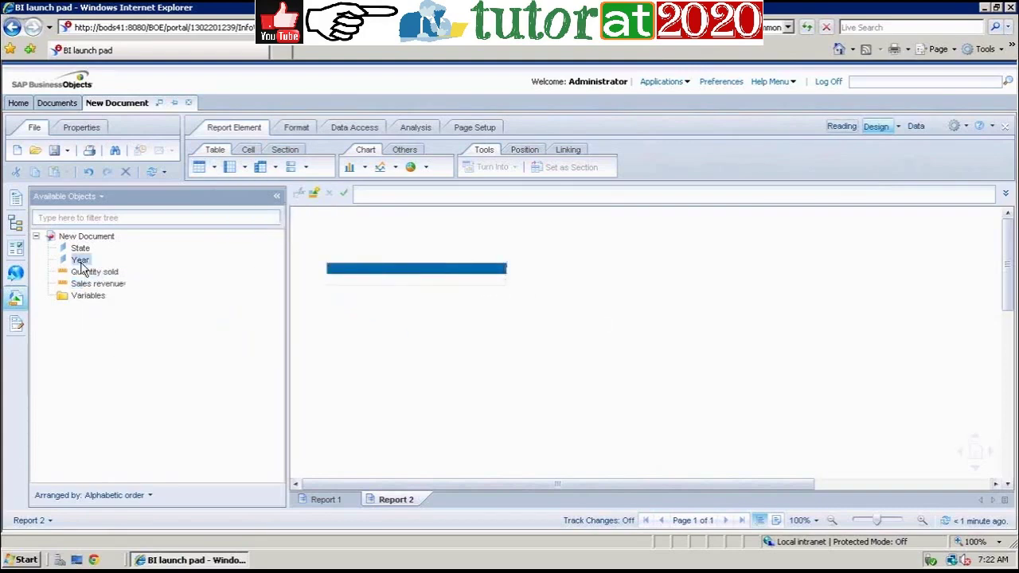
left_click(356, 275)
left_click_drag(356, 276, 353, 268)
left_click(74, 249)
left_click_drag(429, 275, 422, 273)
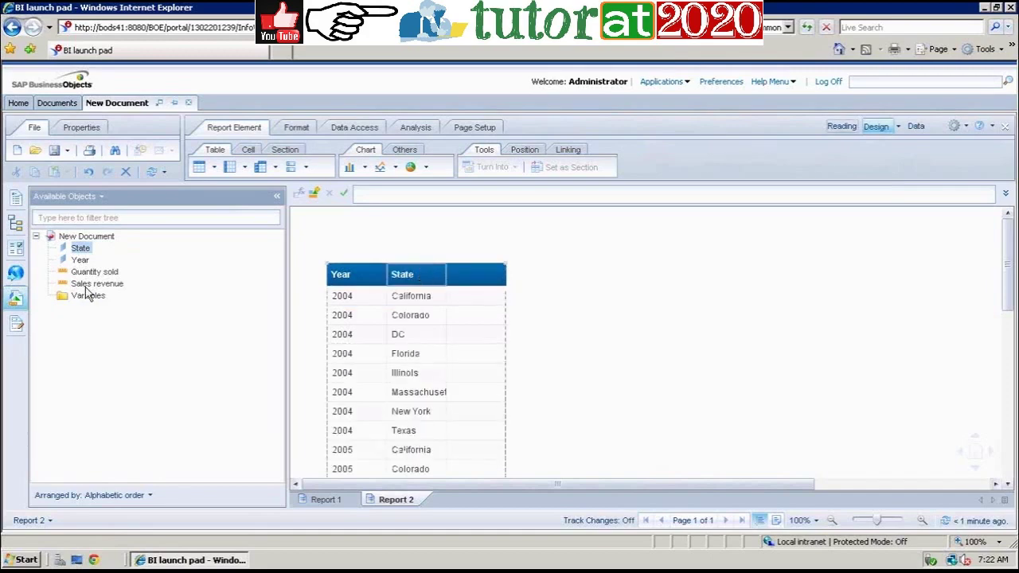
- Add the Sales revenue and Quantity sold measures as the last table columns, and widen the Sales revenue and State columns
left_click(120, 285)
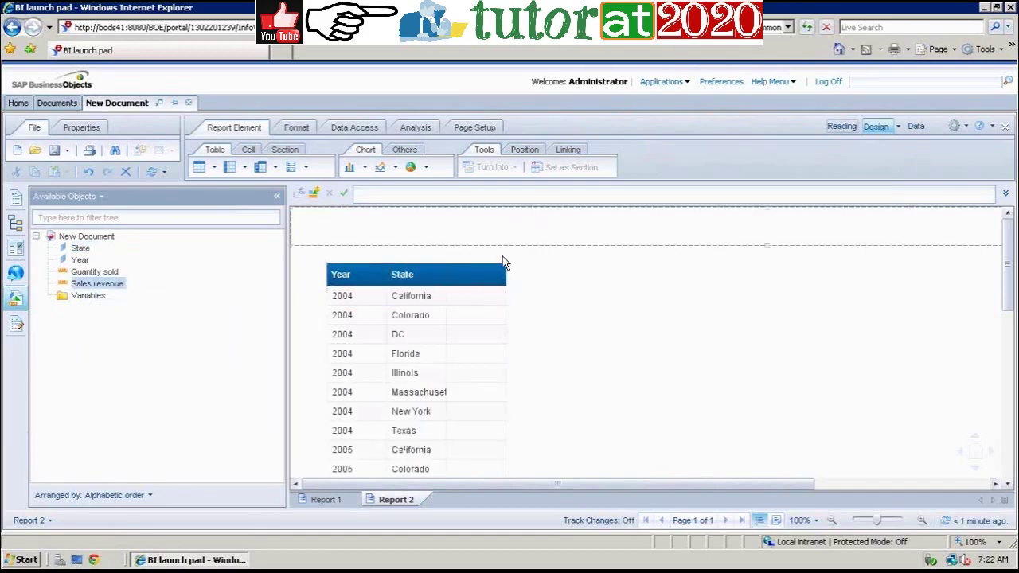
mouse_move(483, 275)
left_mouse_down()
mouse_move(487, 288)
mouse_move(406, 291)
mouse_move(478, 277)
left_mouse_up()
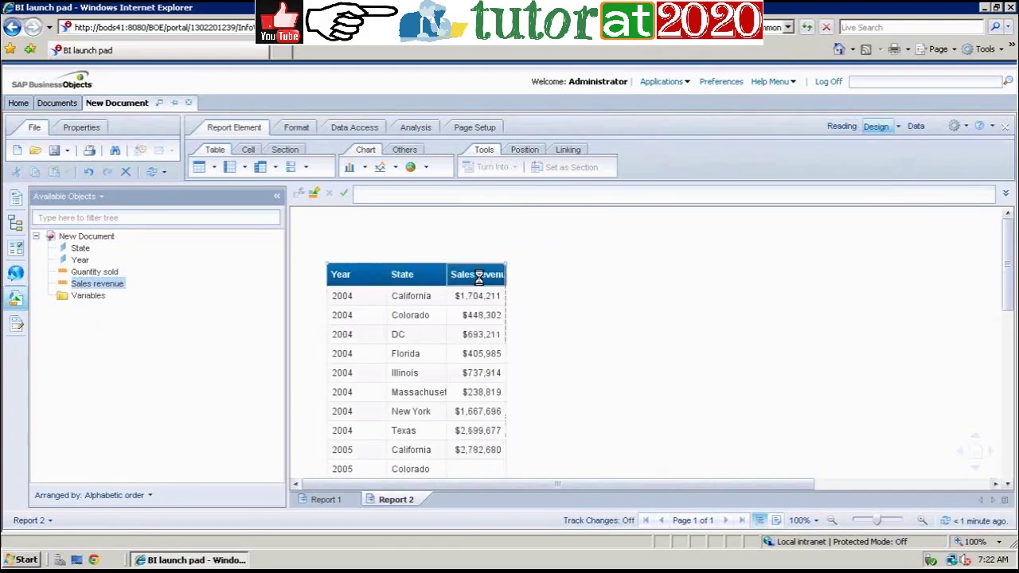
left_click(93, 271)
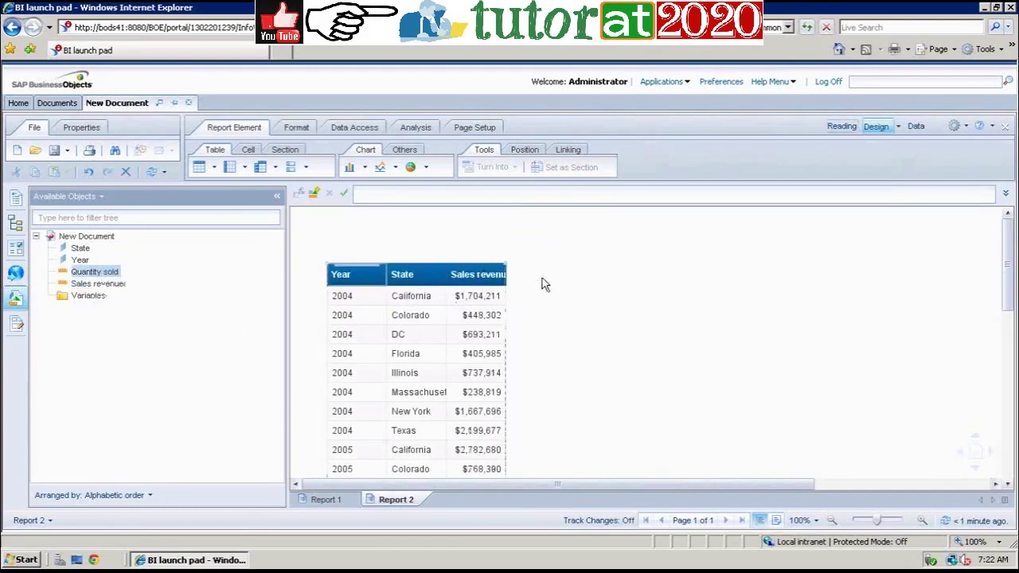
left_click(502, 278)
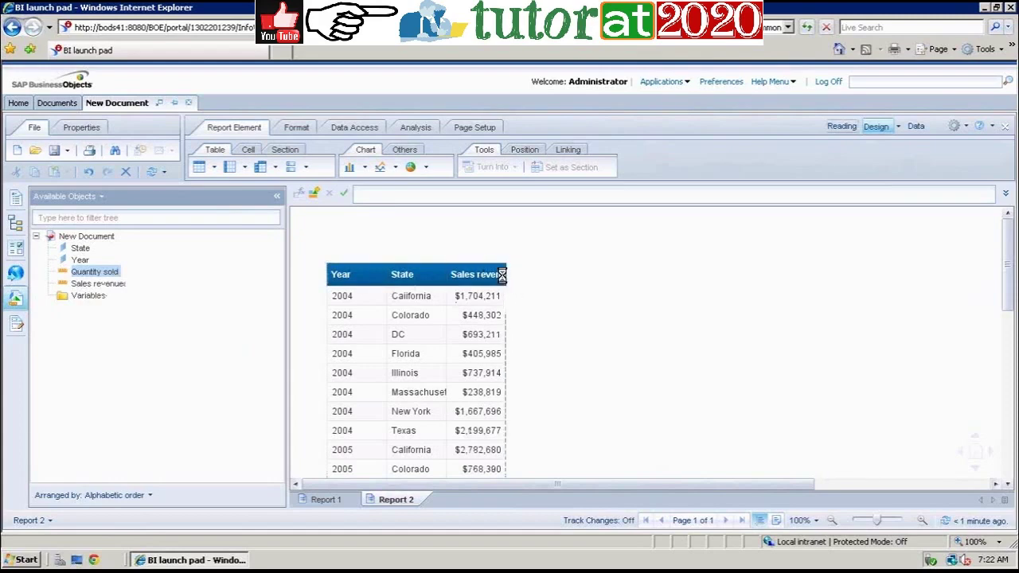
left_click_drag(502, 275, 502, 274)
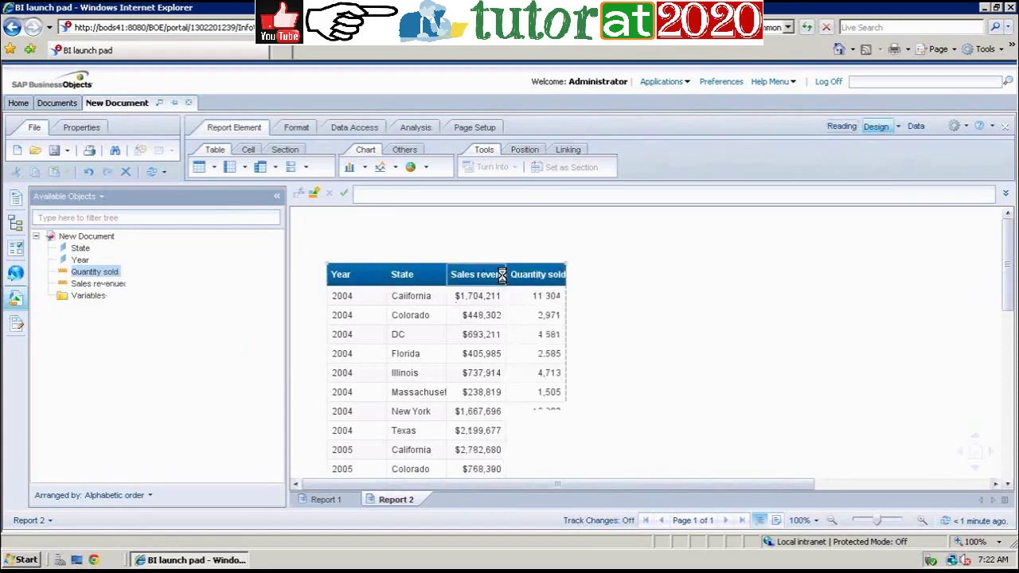
left_click(503, 275)
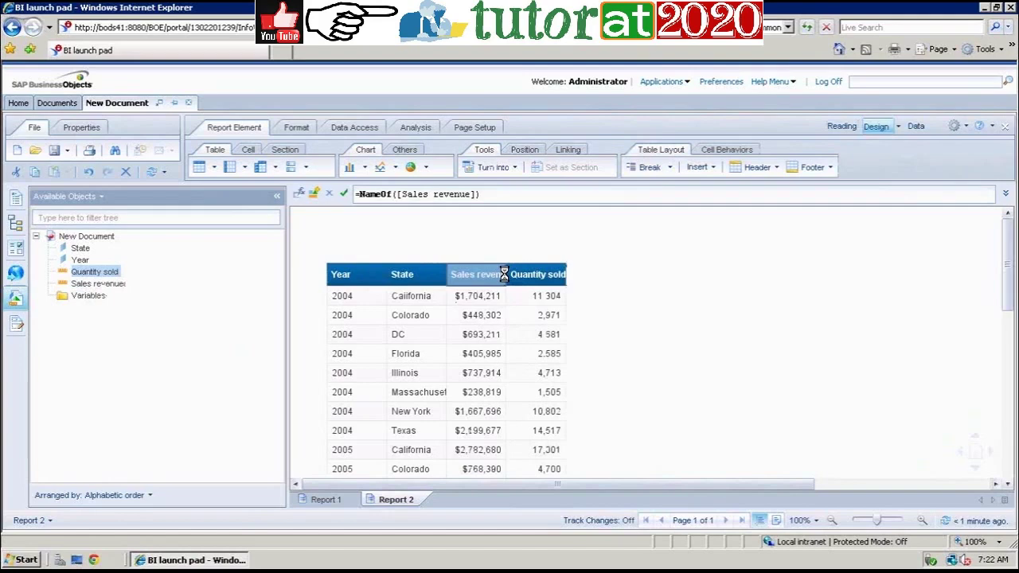
left_click(443, 274)
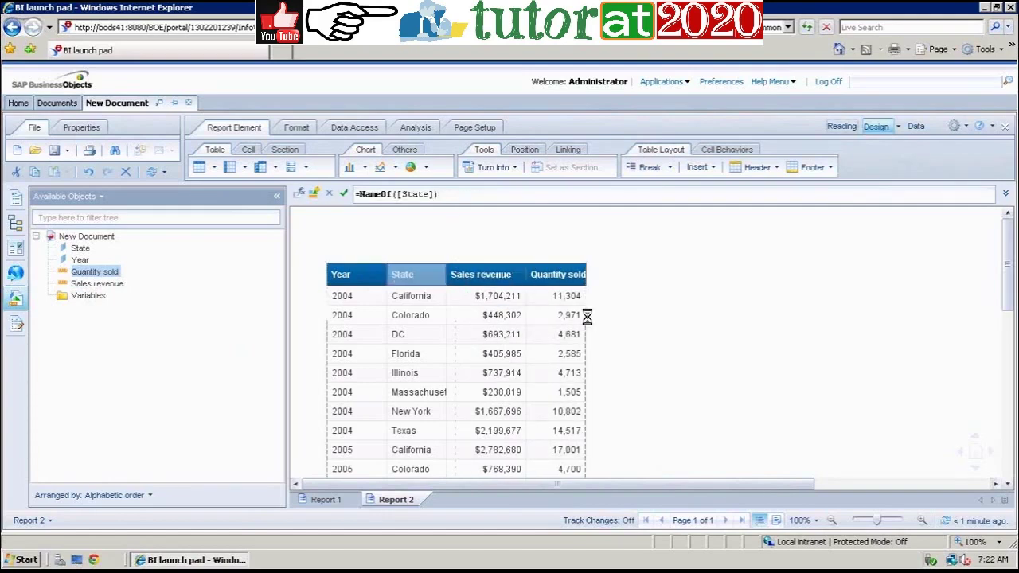
- Check the Year break in Report 1, and set the Year column of the Report 2 table as a section
left_click(369, 358)
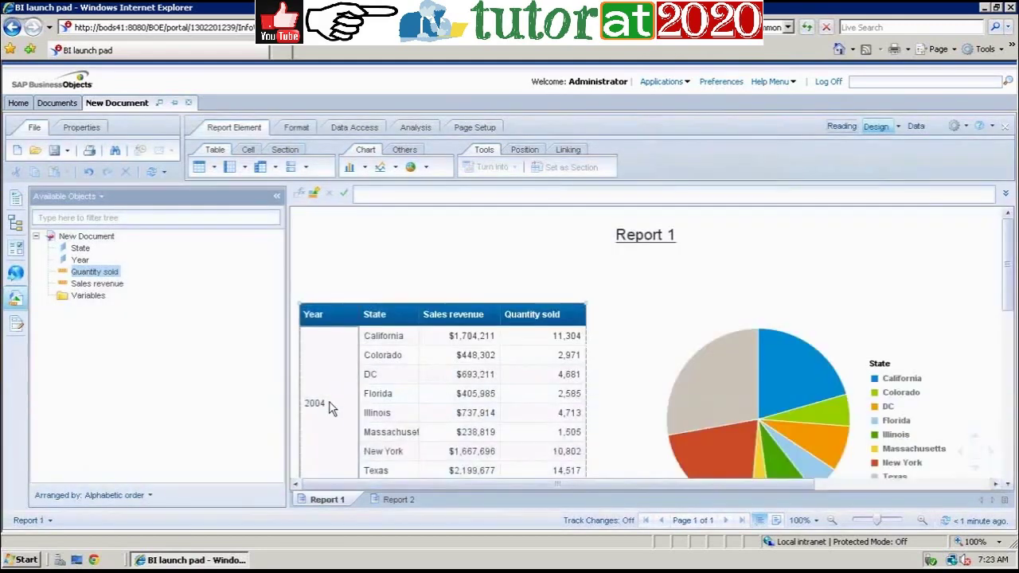
left_click(392, 499)
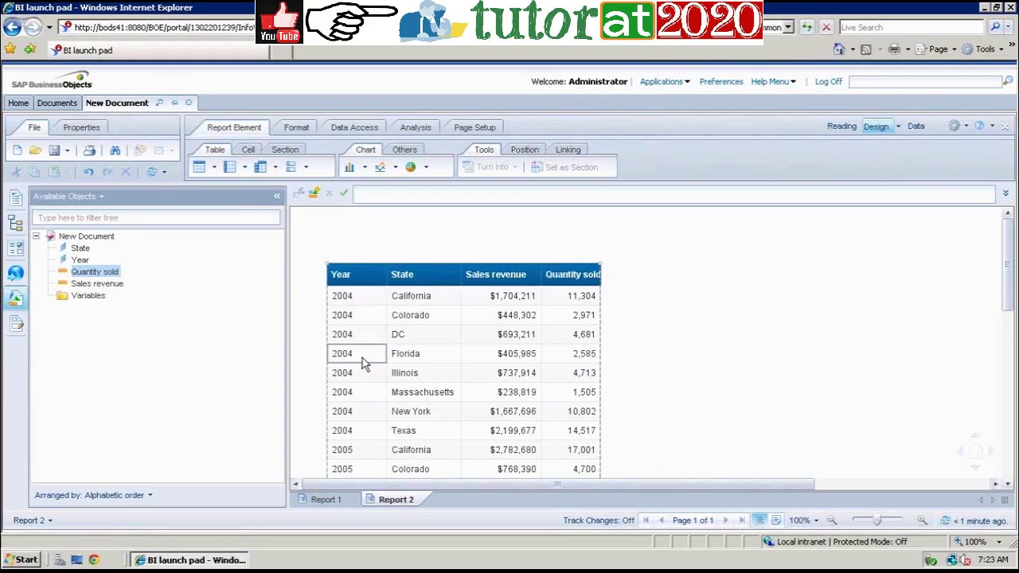
left_click(362, 357)
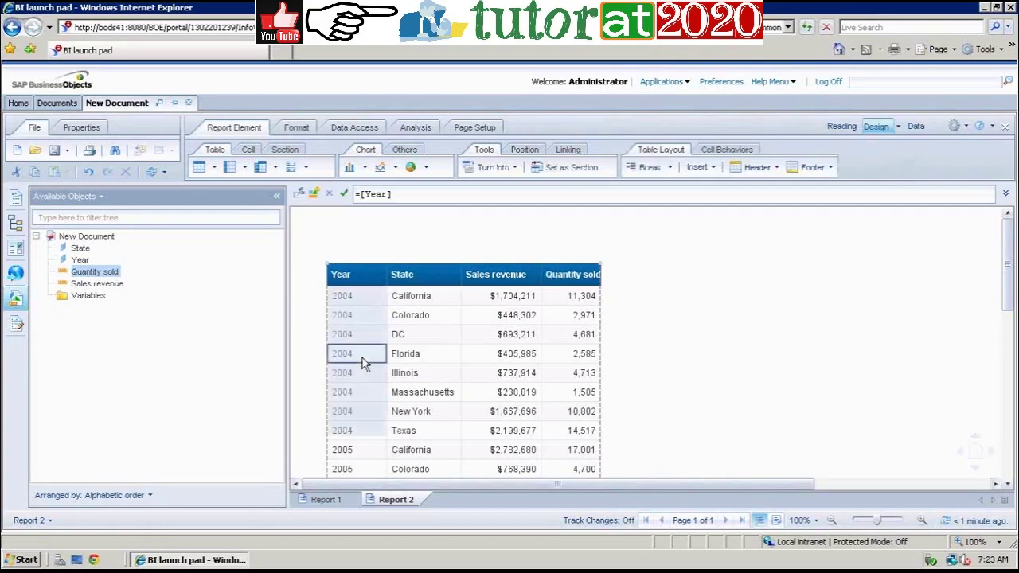
right_click(362, 357)
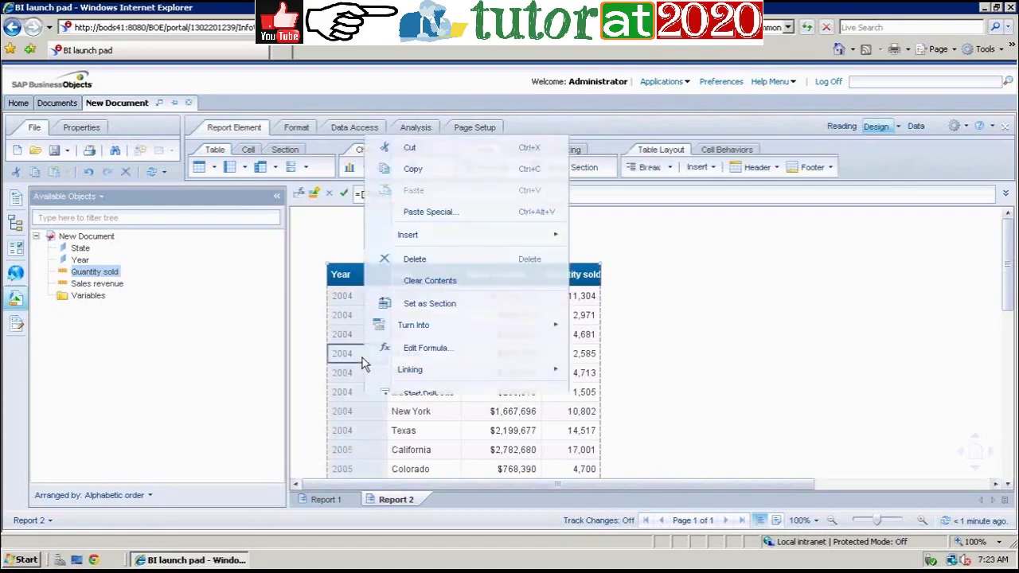
left_click(434, 305)
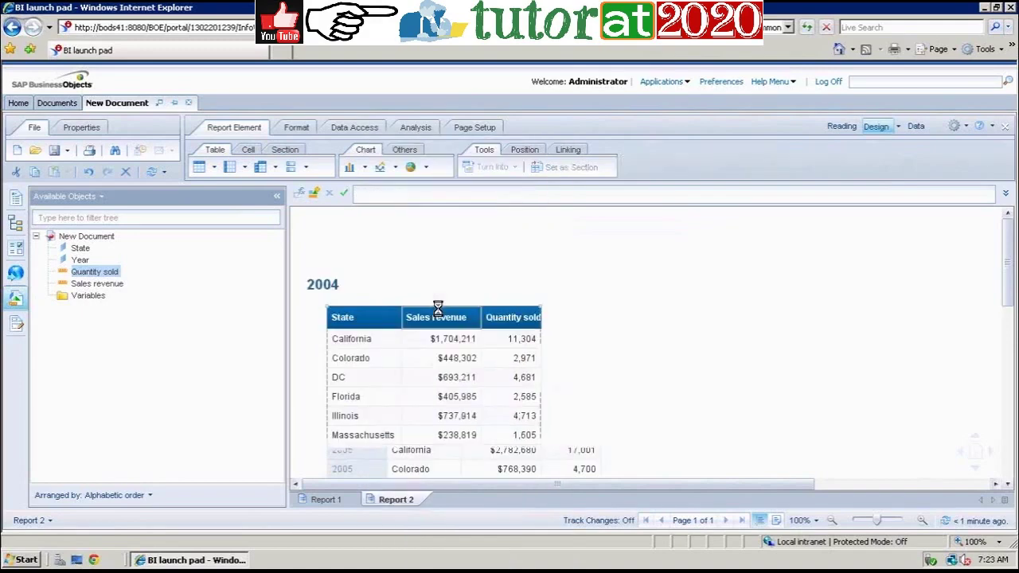
- Examine the Year section headings and the separate state table under each year in Report 2
left_click(726, 384)
left_click(325, 288)
left_click(918, 212)
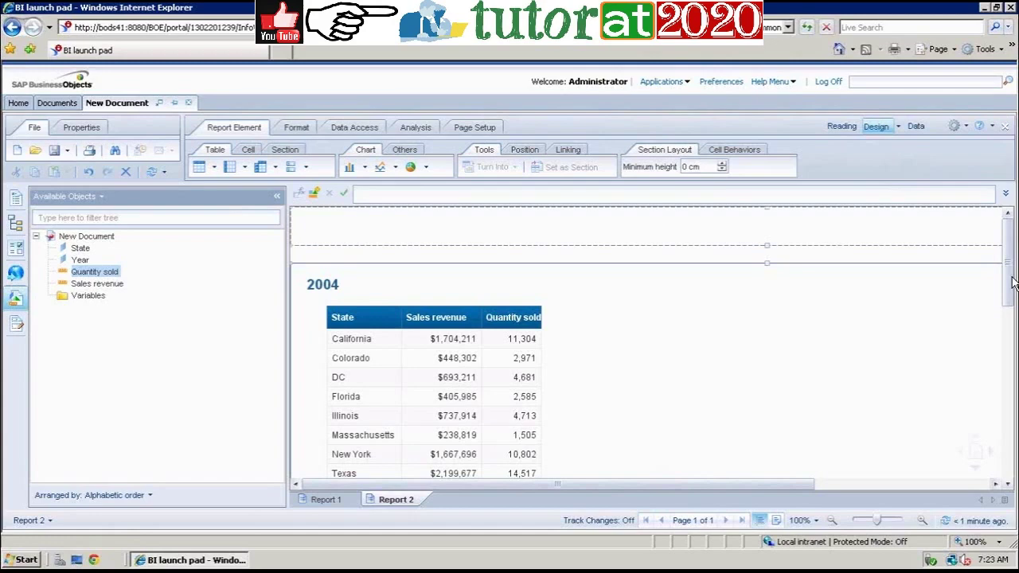
left_click_drag(1012, 285, 1007, 262)
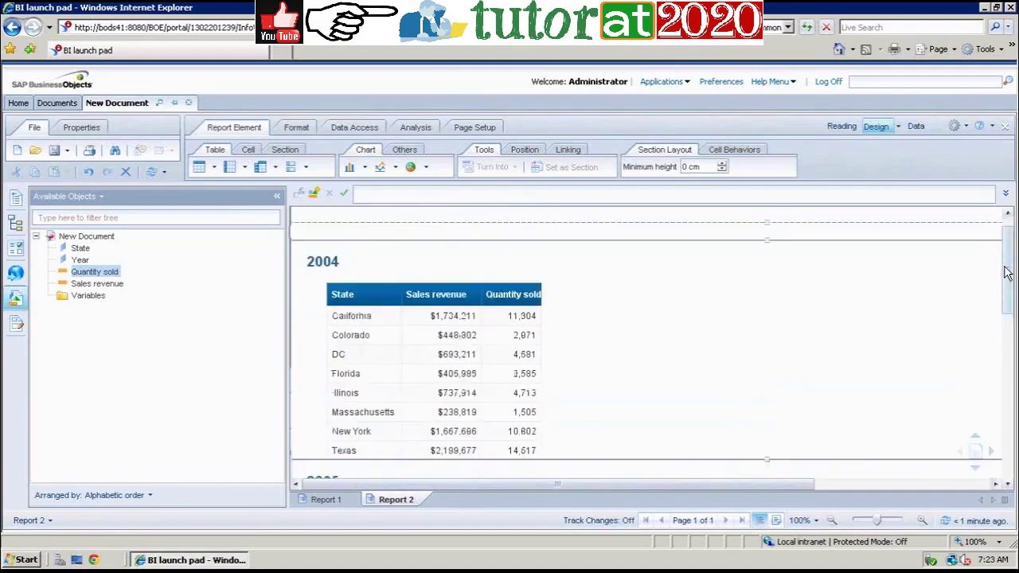
- Add Sum calculations to the Sales revenue and Quantity sold columns of the sectioned table
left_click(457, 436)
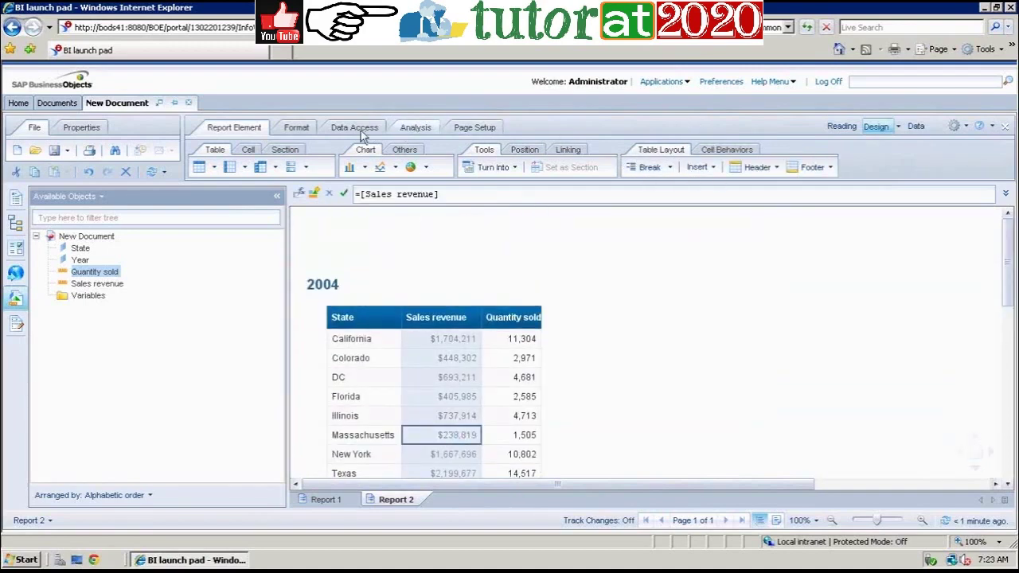
left_click(406, 133)
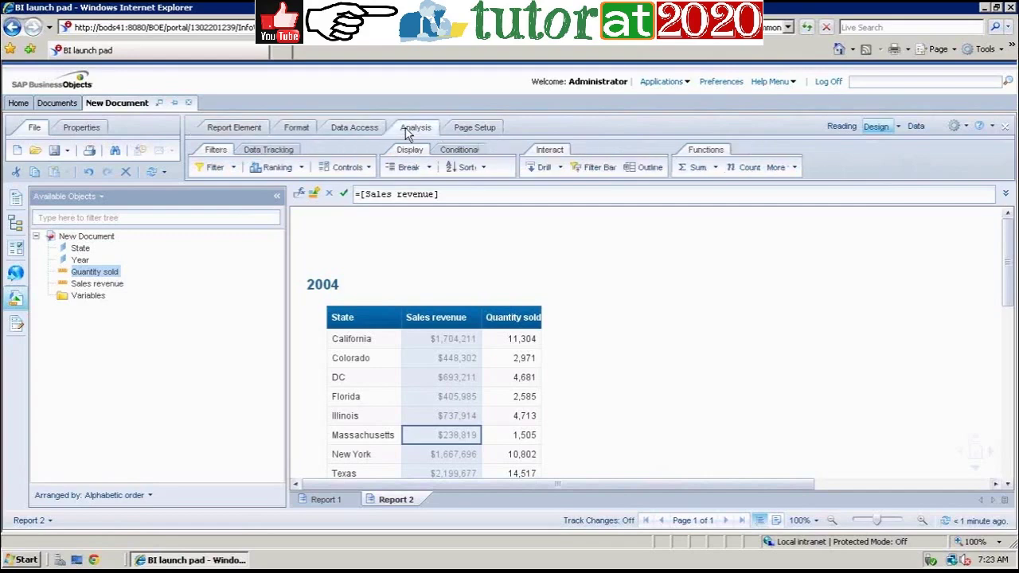
left_click(715, 168)
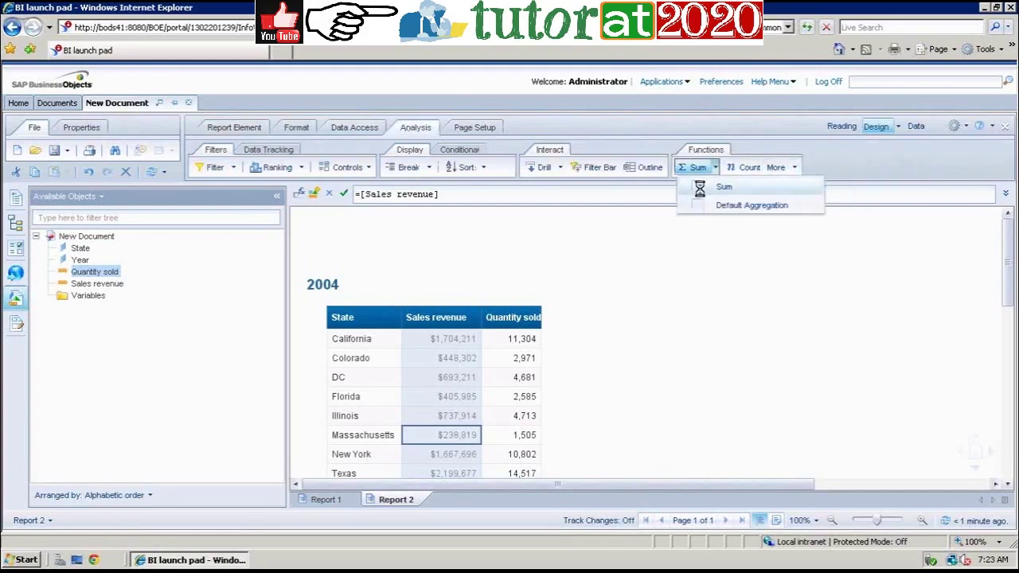
left_click(716, 187)
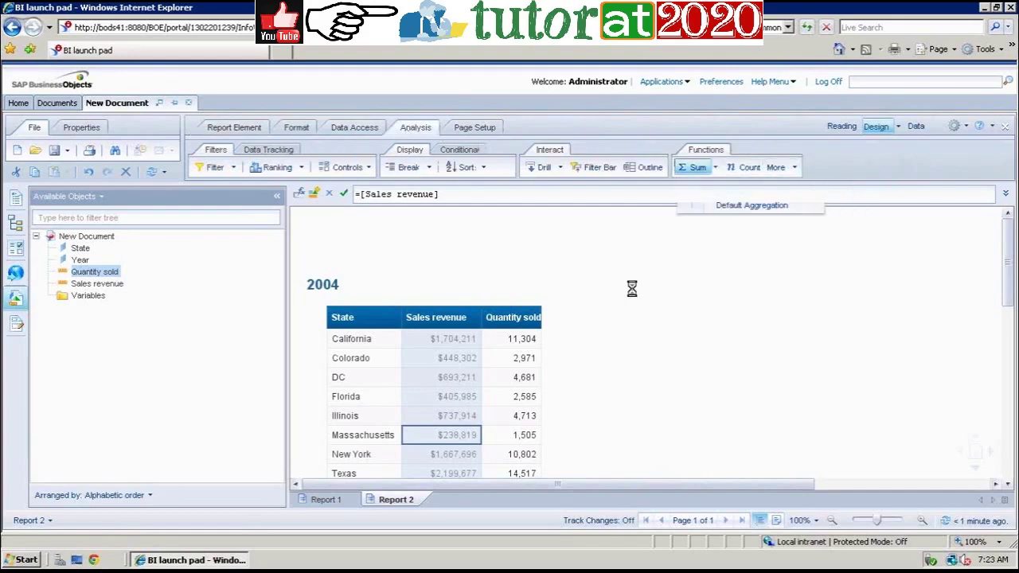
left_click(523, 399)
left_click(715, 169)
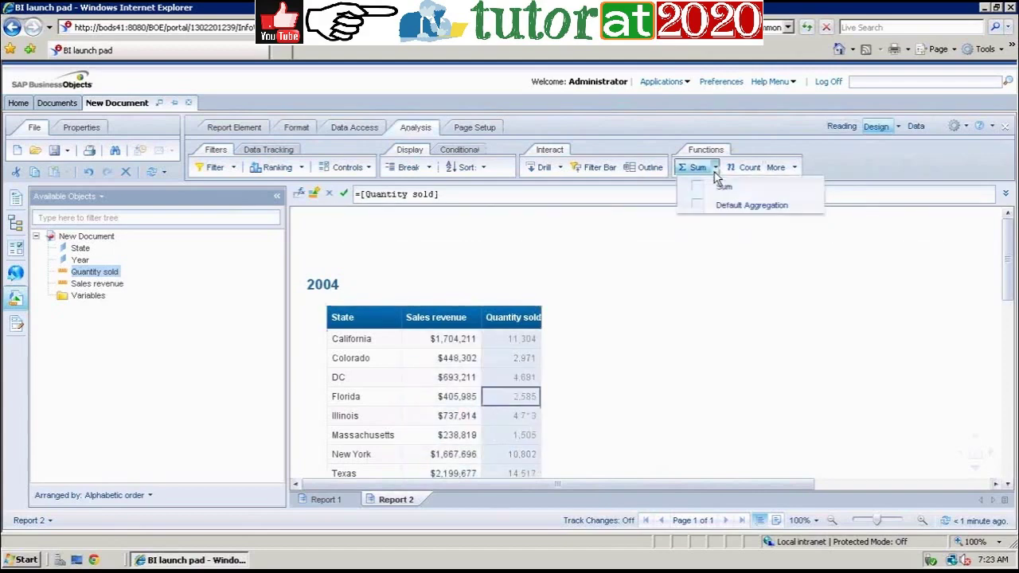
left_click(716, 185)
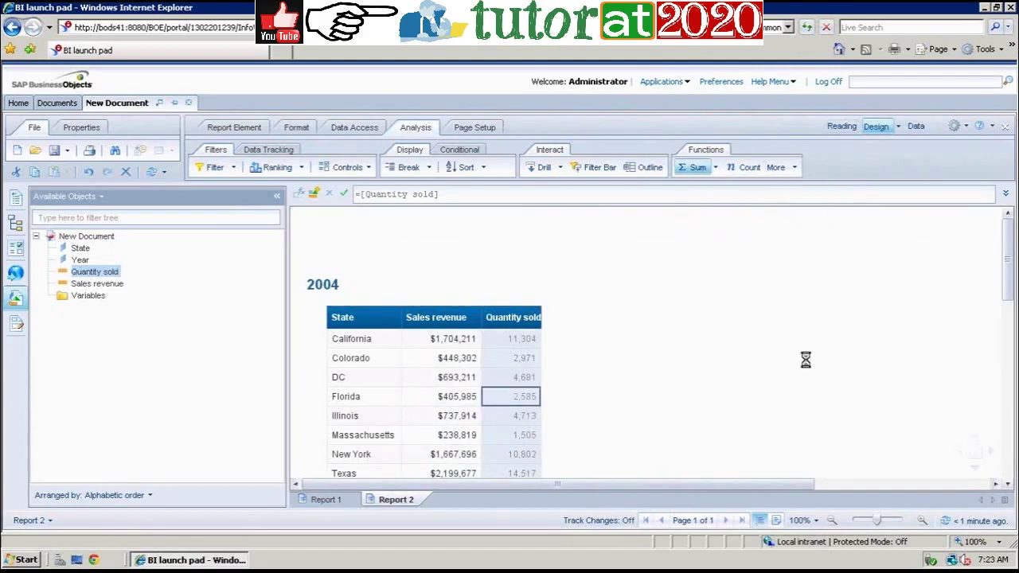
- Compare the break table in Report 1 with the sectioned tables and their sum rows in Report 2
left_click(328, 496)
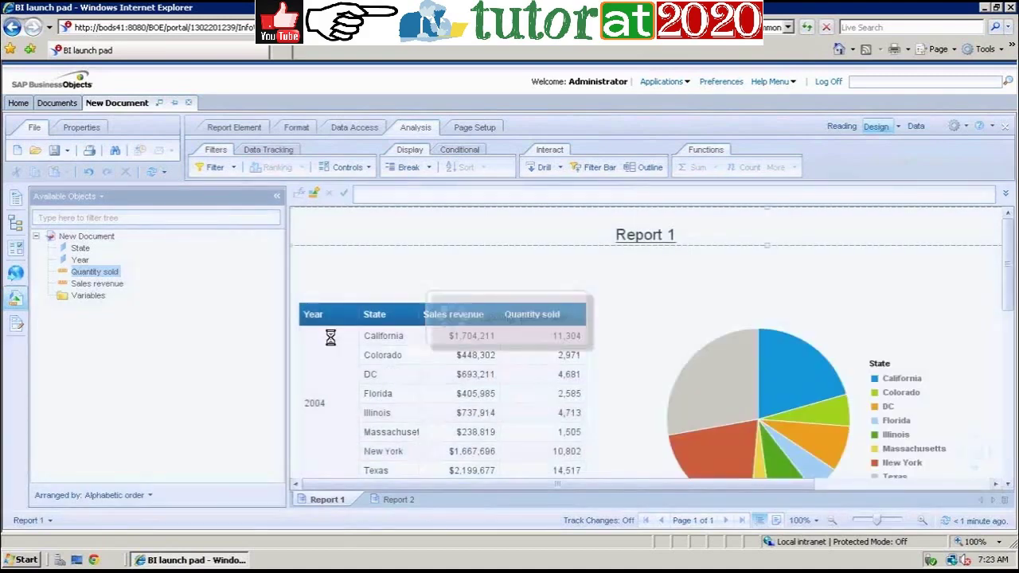
left_click(396, 499)
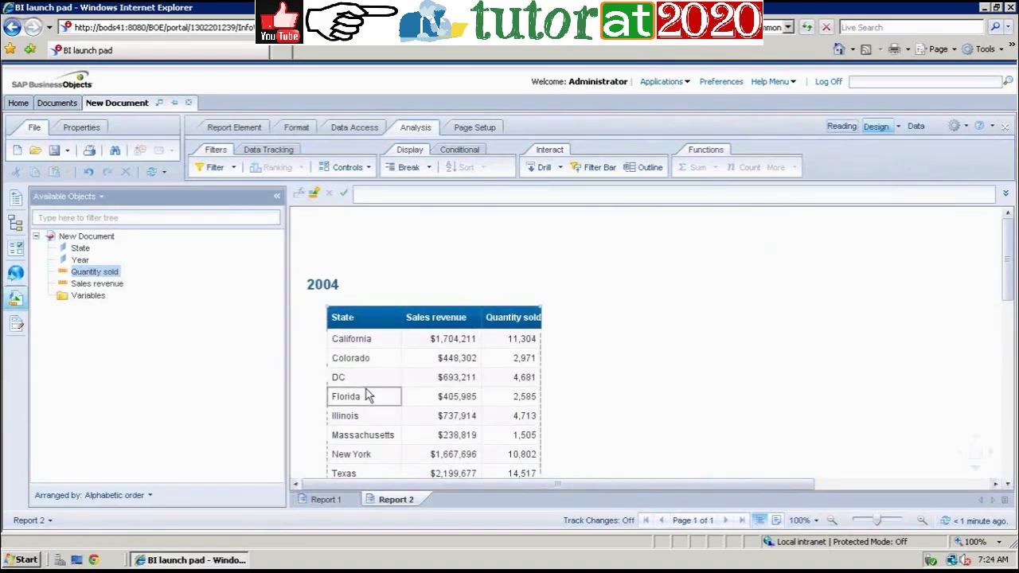
left_click(460, 414)
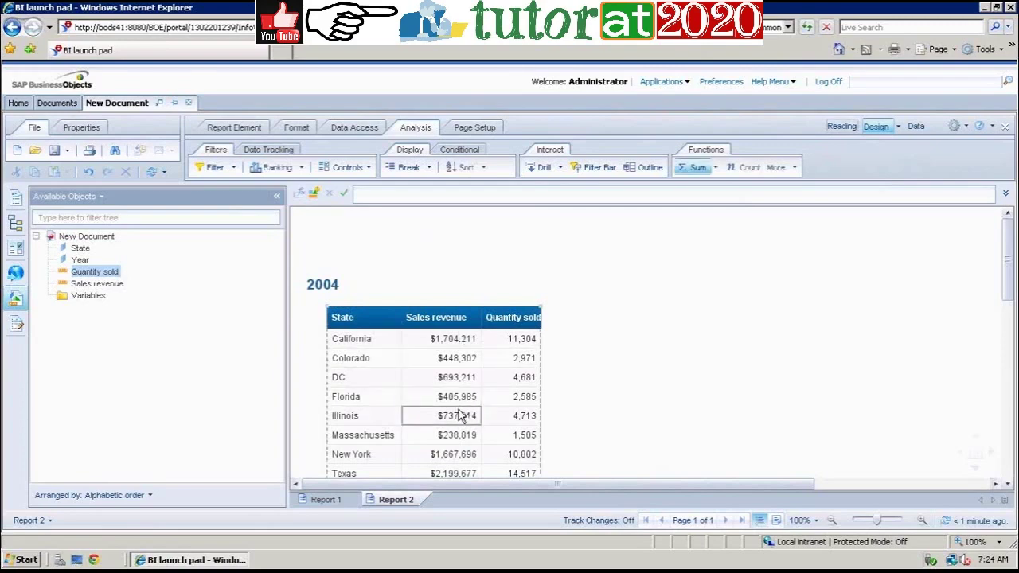
left_click_drag(1009, 308, 1005, 261)
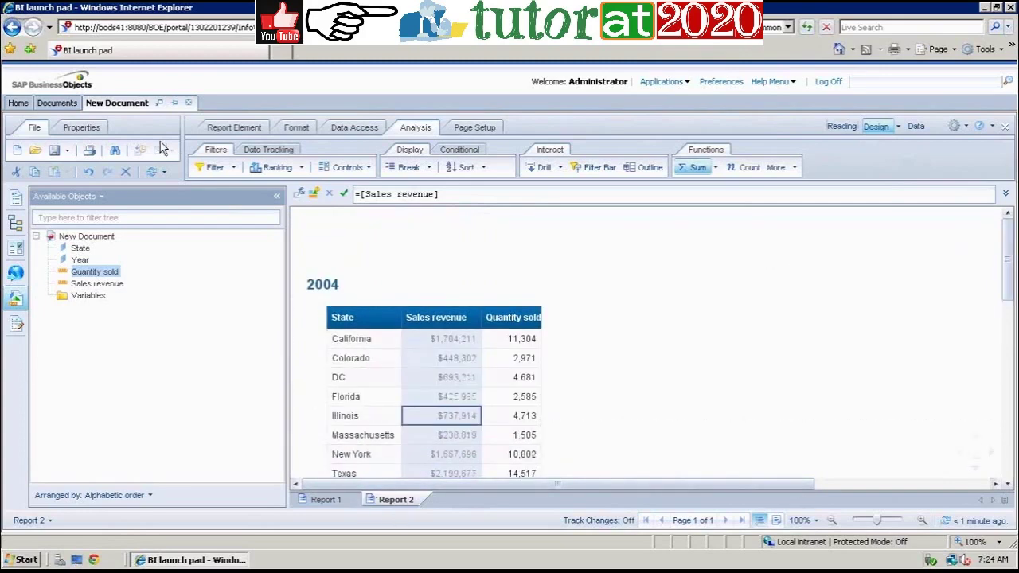
- Insert a pie chart beside the state table inside the 2004 section
left_click(224, 132)
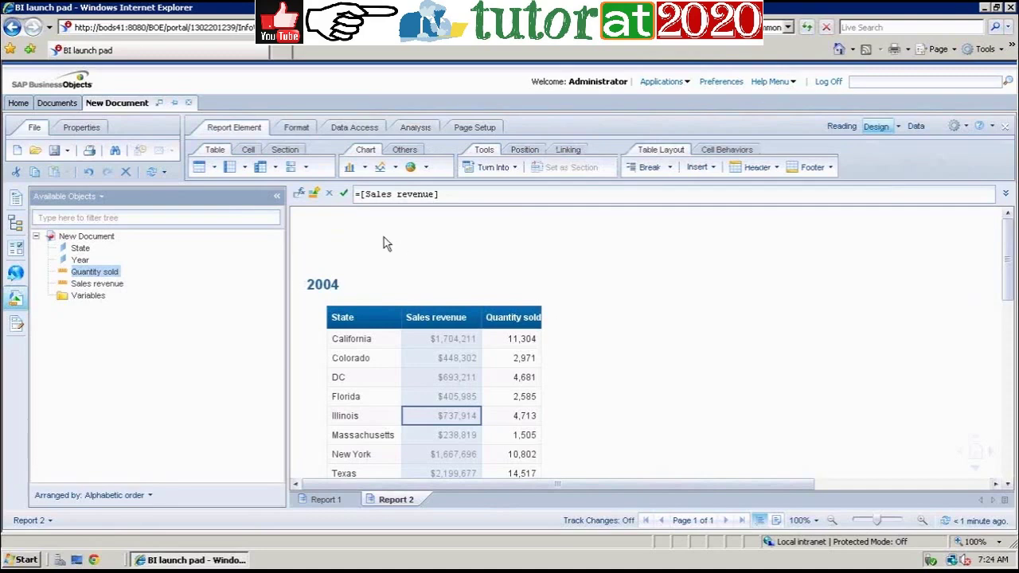
left_click(410, 167)
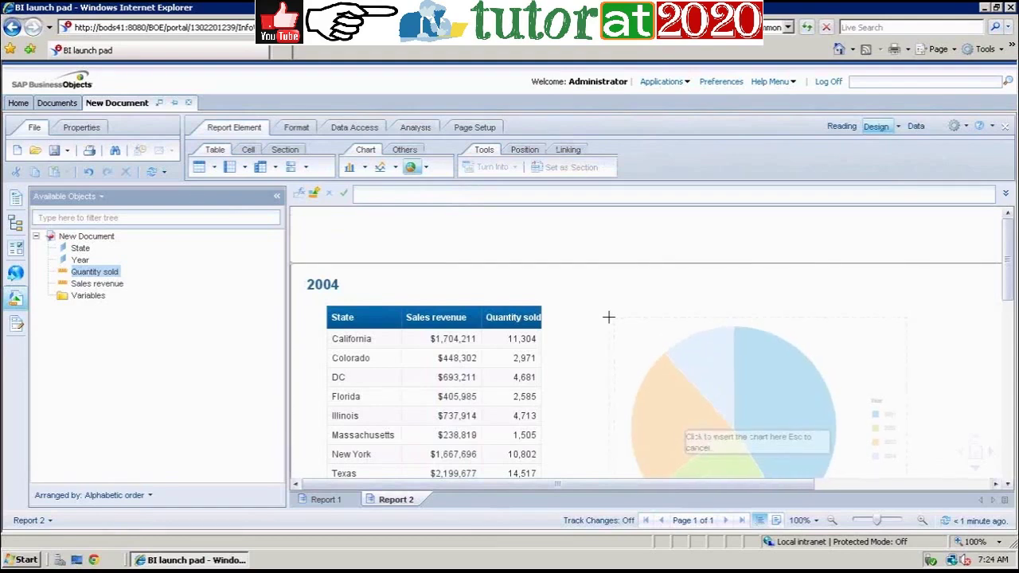
left_click(608, 317)
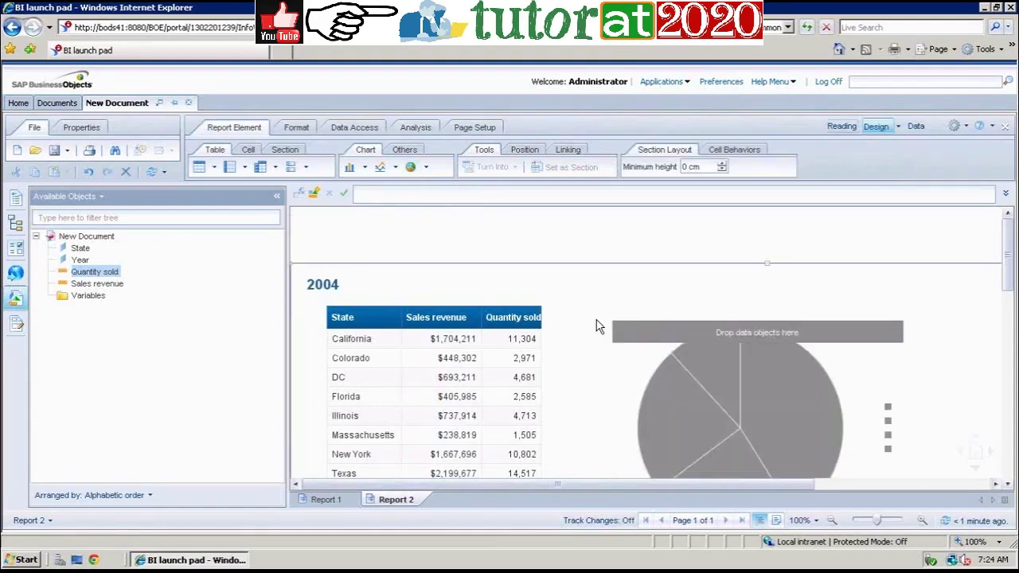
- Assign the State dimension and the Sales revenue measure to the section's empty pie chart
left_click(80, 249)
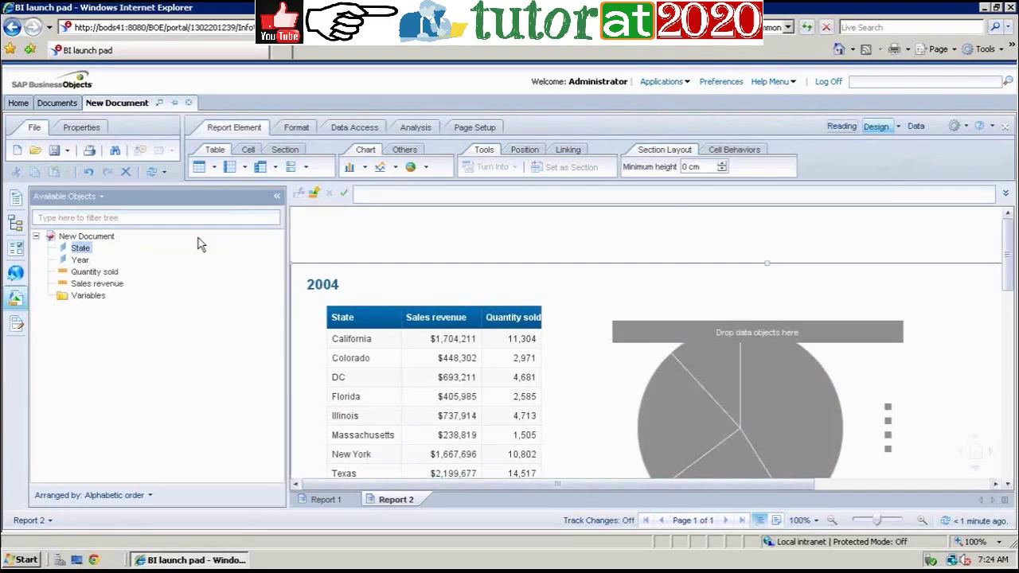
left_click(737, 337)
left_click_drag(740, 336, 740, 332)
left_click_drag(106, 285, 726, 413)
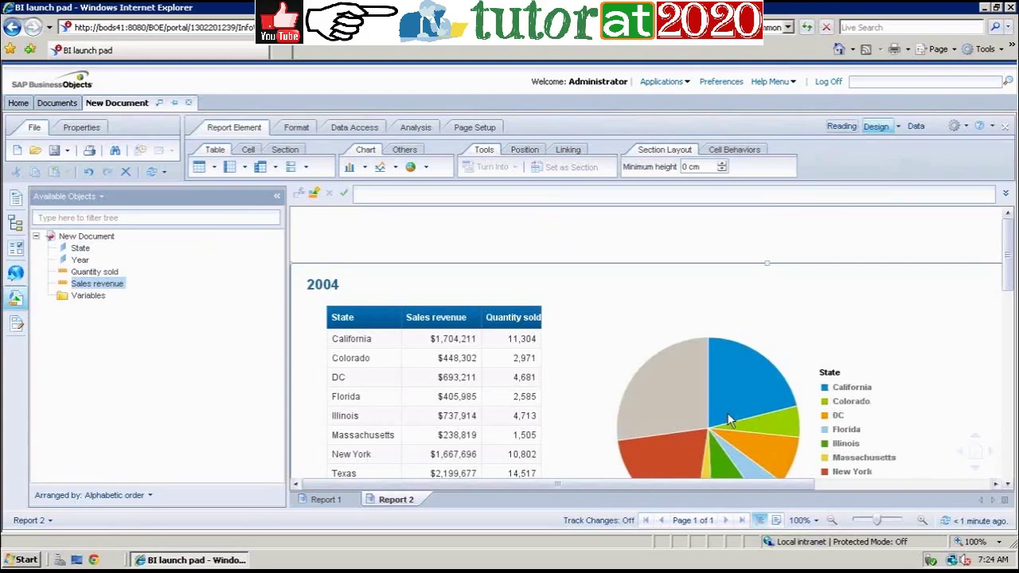
- Rename the Report 2 report as Section
right_click(414, 502)
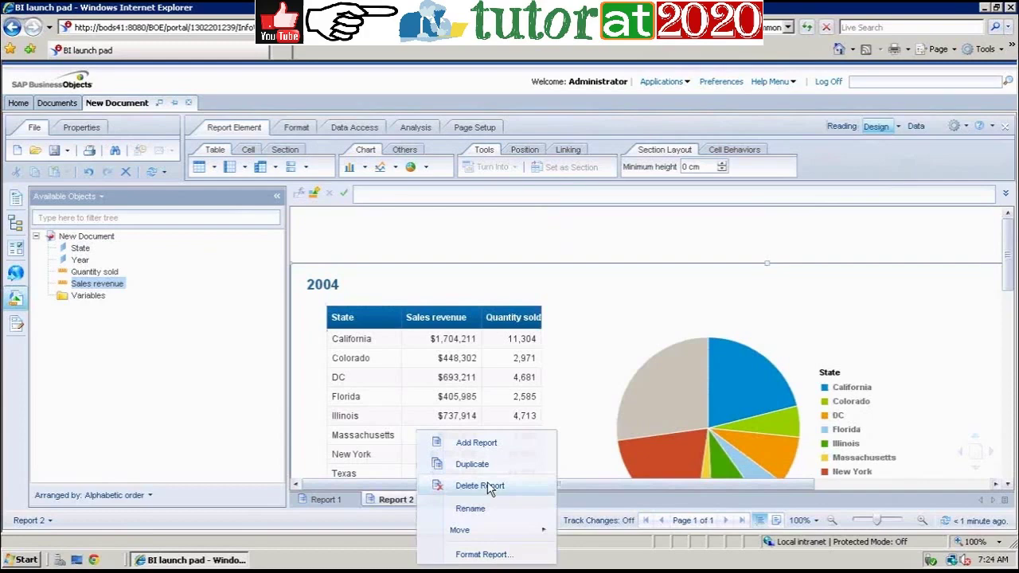
left_click(472, 508)
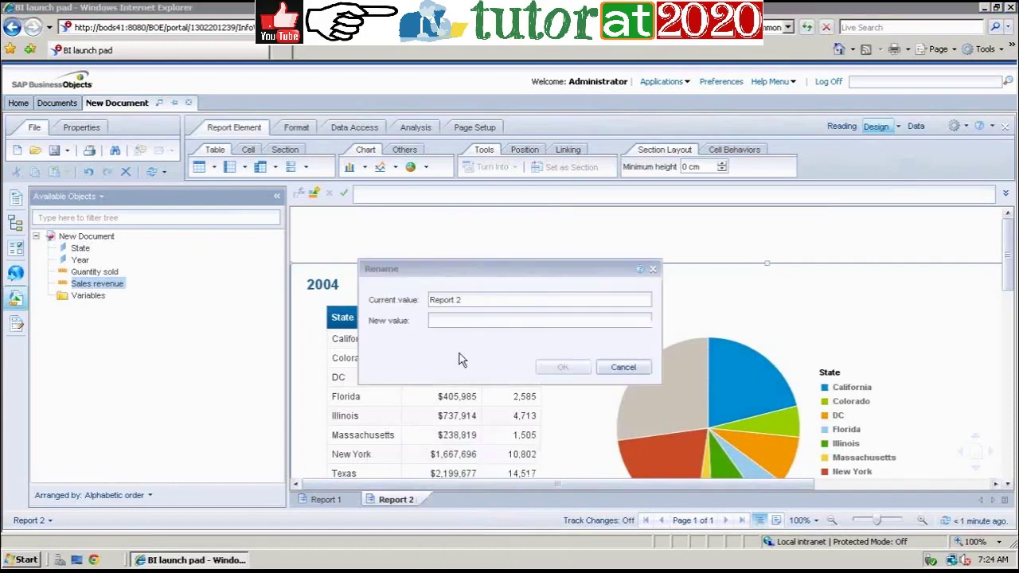
left_click(454, 323)
type("Sectio")
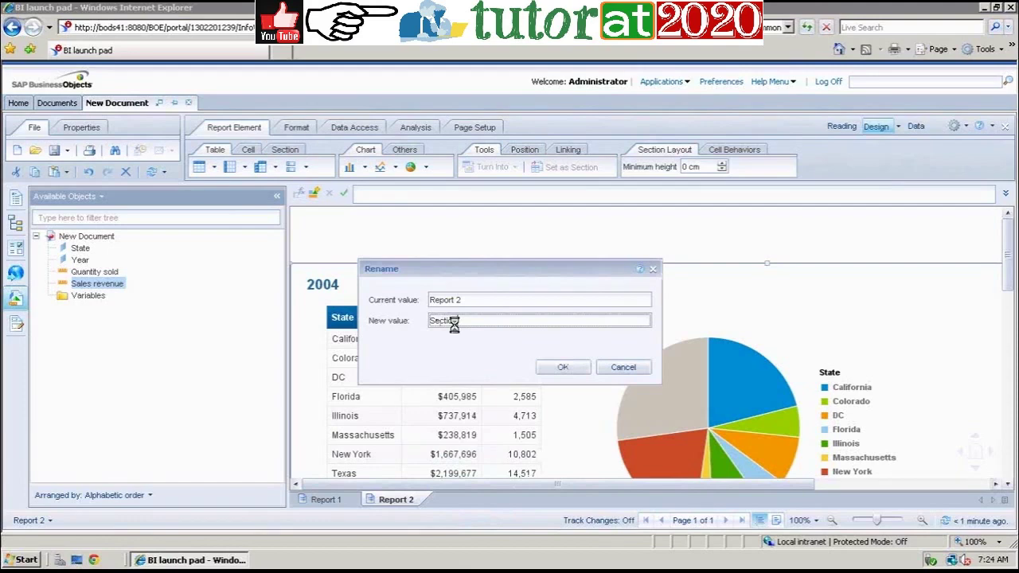
type("n")
key("Return")
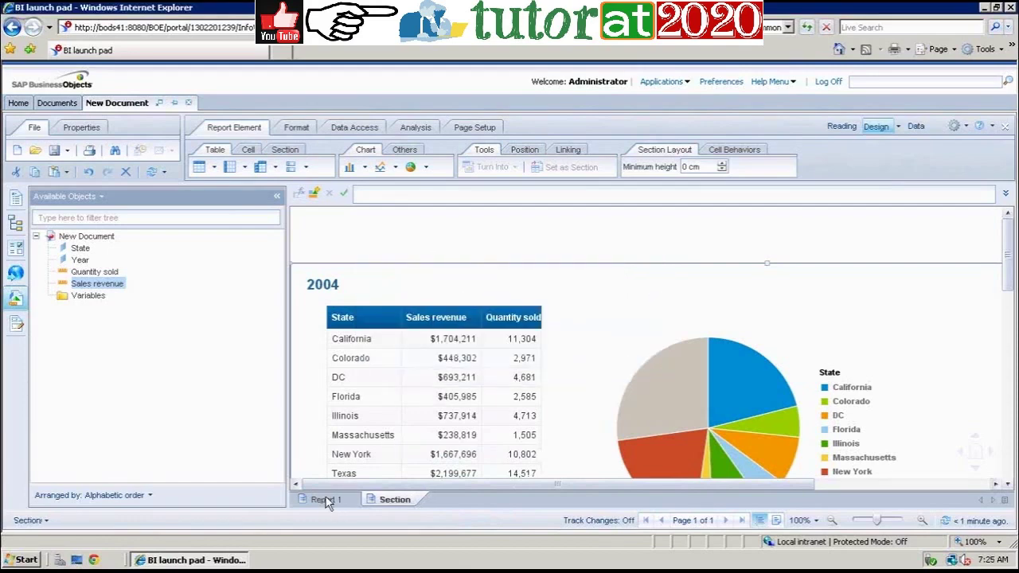
- Rename the Report 1 report as Break
left_click(326, 499)
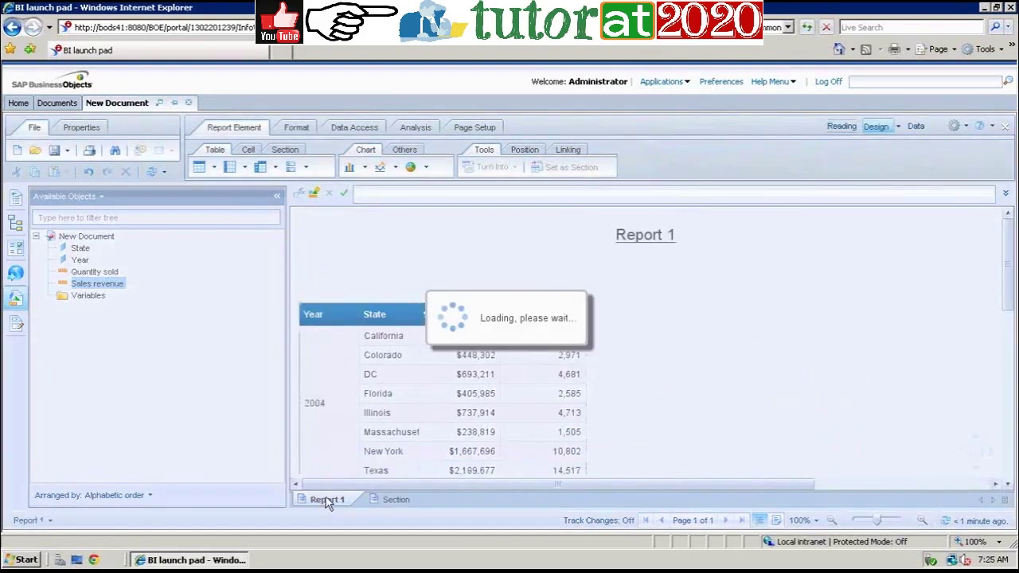
right_click(326, 499)
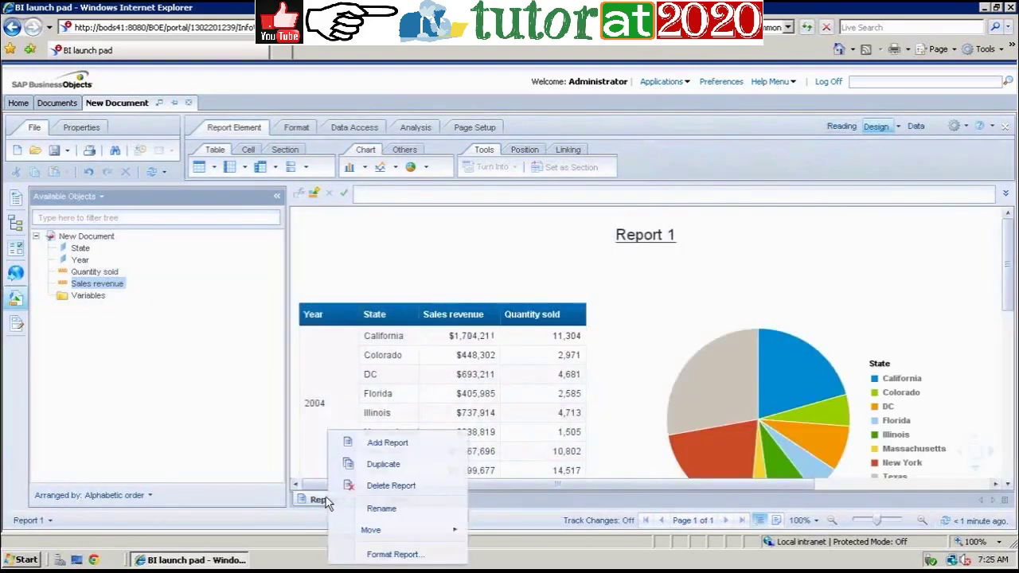
left_click(397, 508)
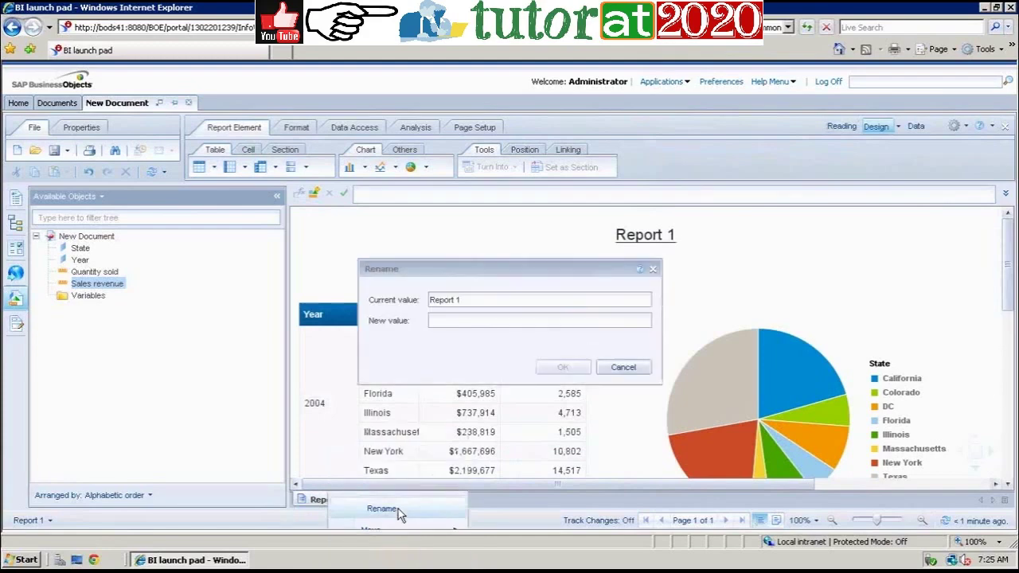
left_click(467, 321)
type("Beb")
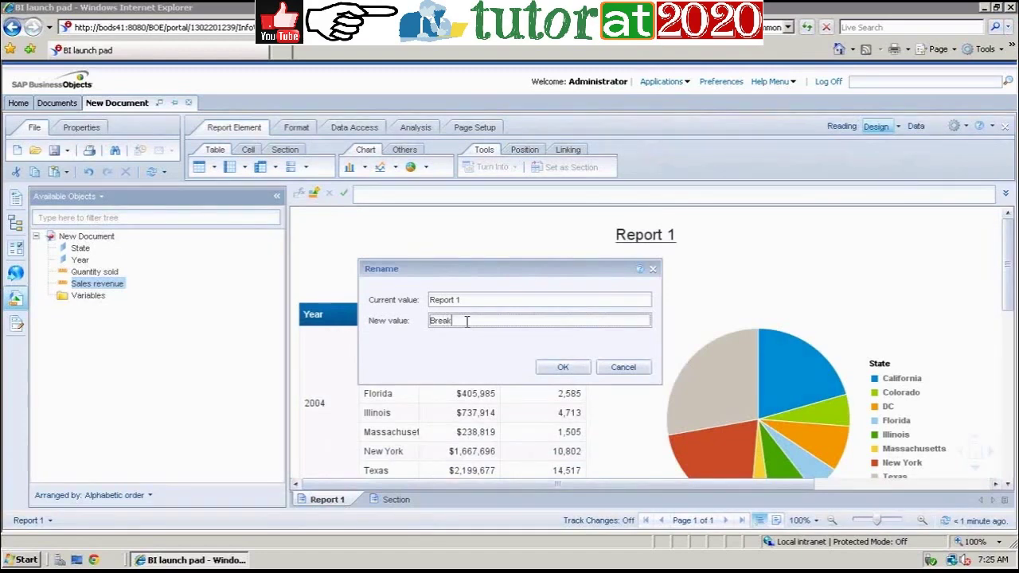
left_click(564, 366)
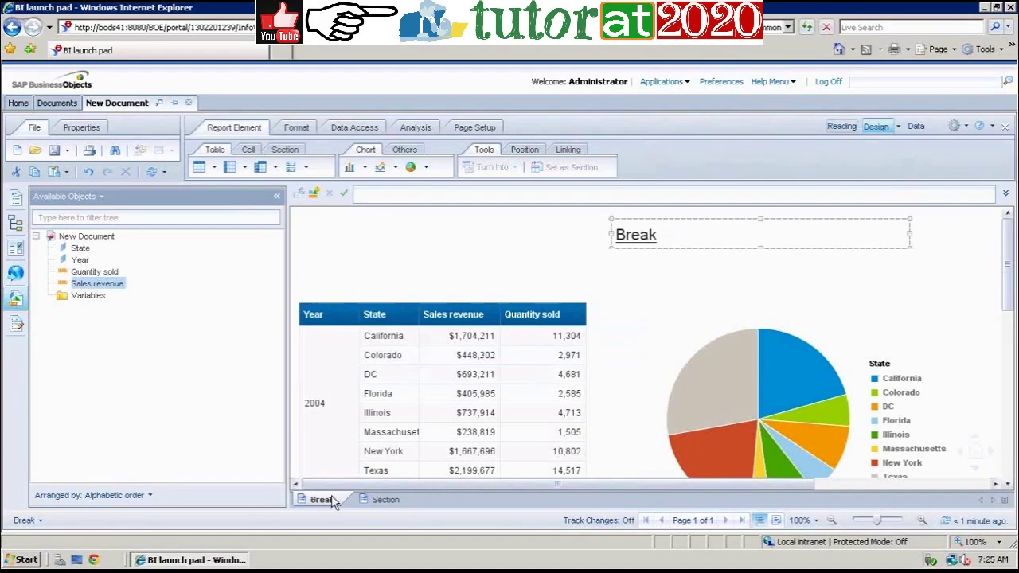
- Review the pie charts and tables of the yearly sections in the Section report, checking the 2004 chart's slice details
left_click(387, 499)
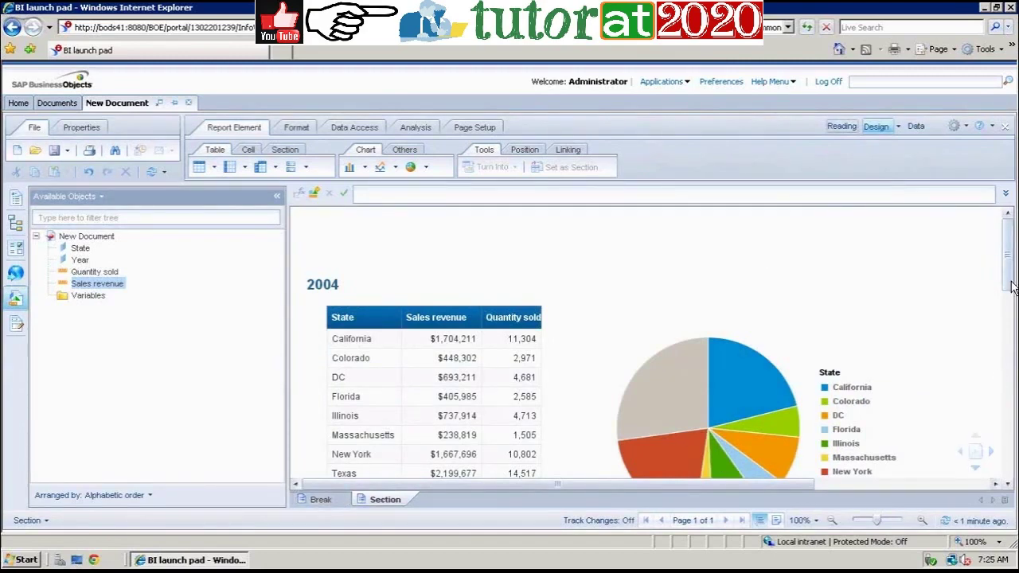
left_click_drag(1011, 286, 1011, 299)
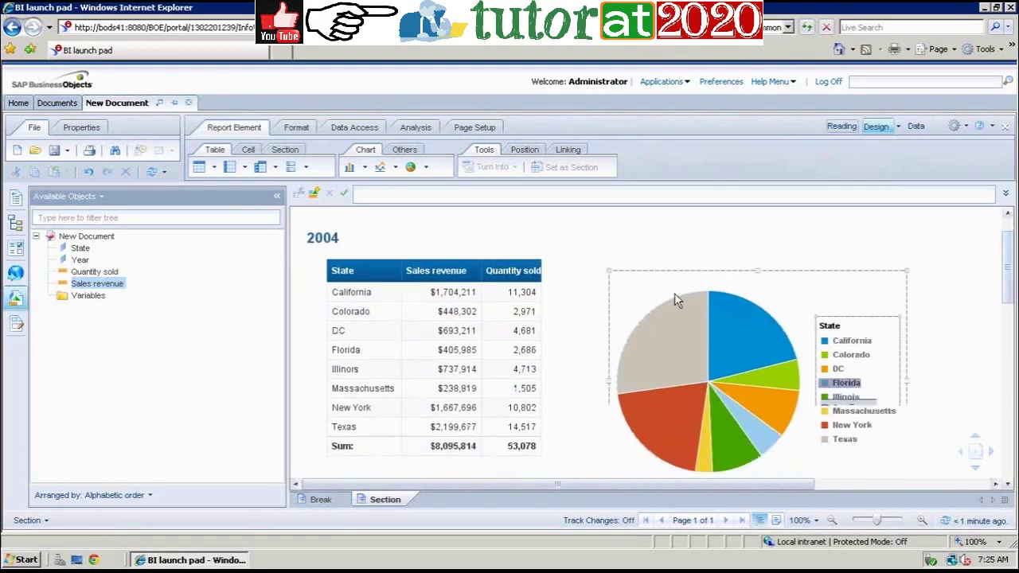
left_click_drag(1011, 298, 1012, 446)
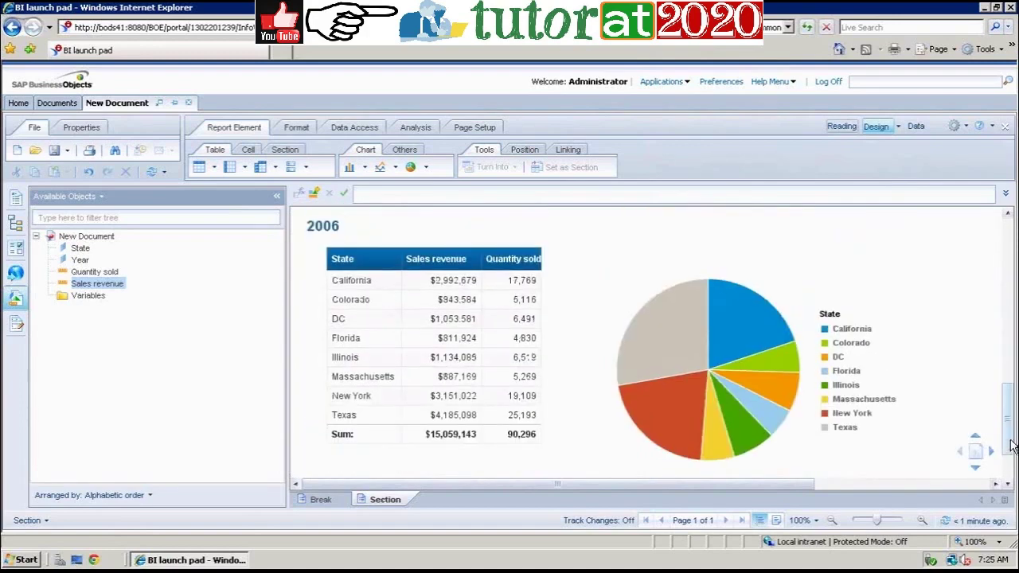
scroll(1000, 310, "up", 10)
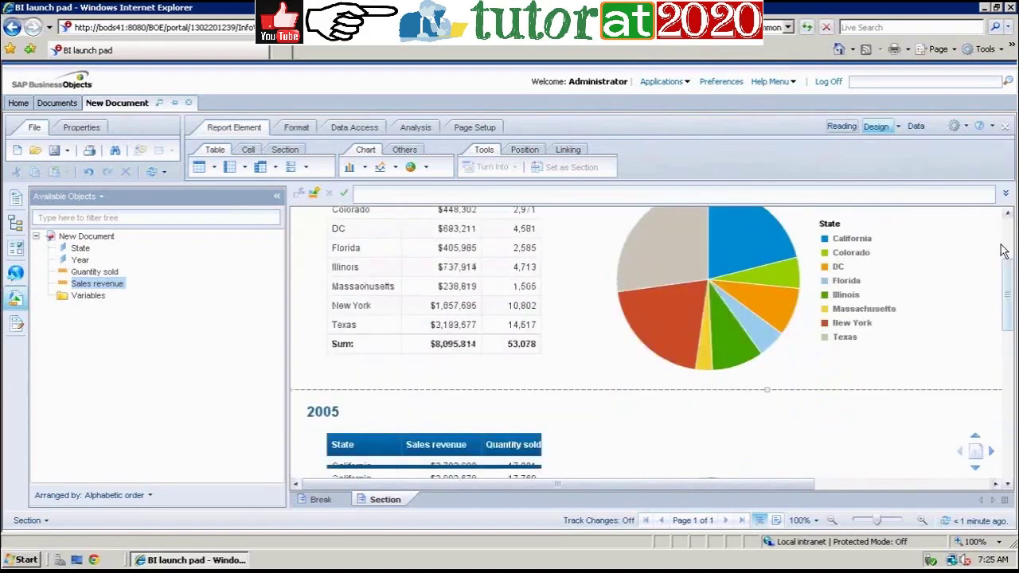
left_click(1007, 486)
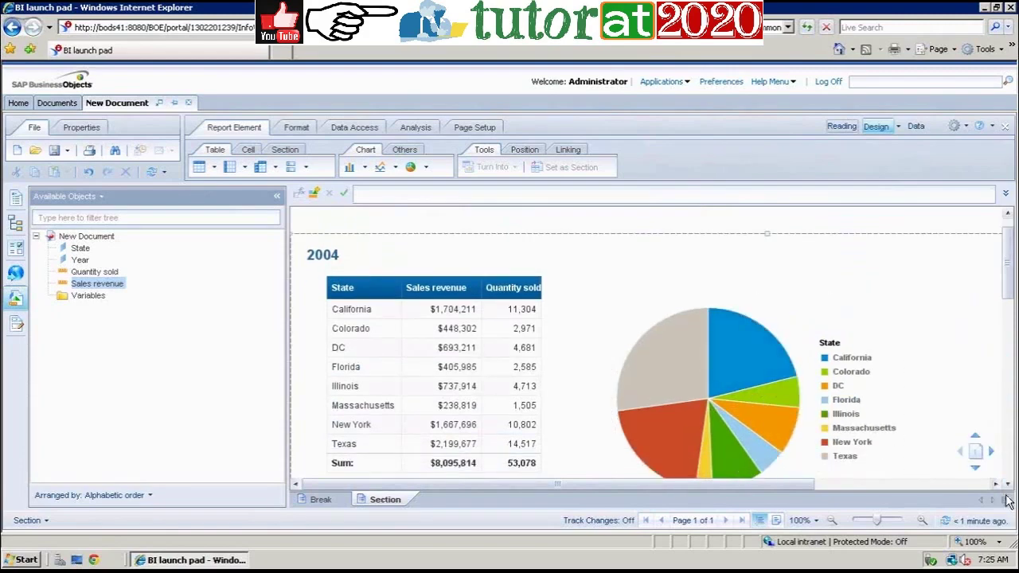
left_click(1008, 485)
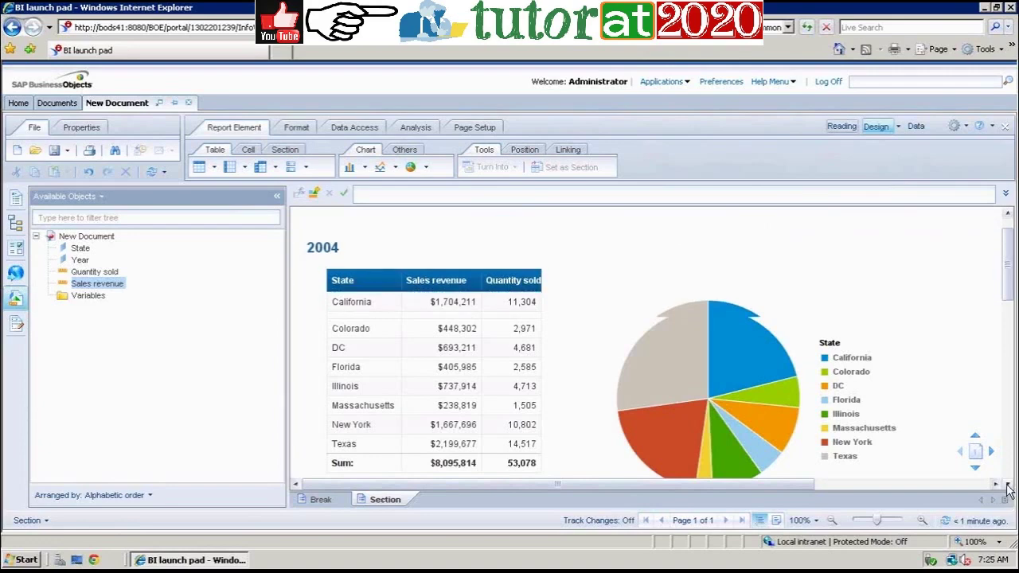
left_click(674, 360)
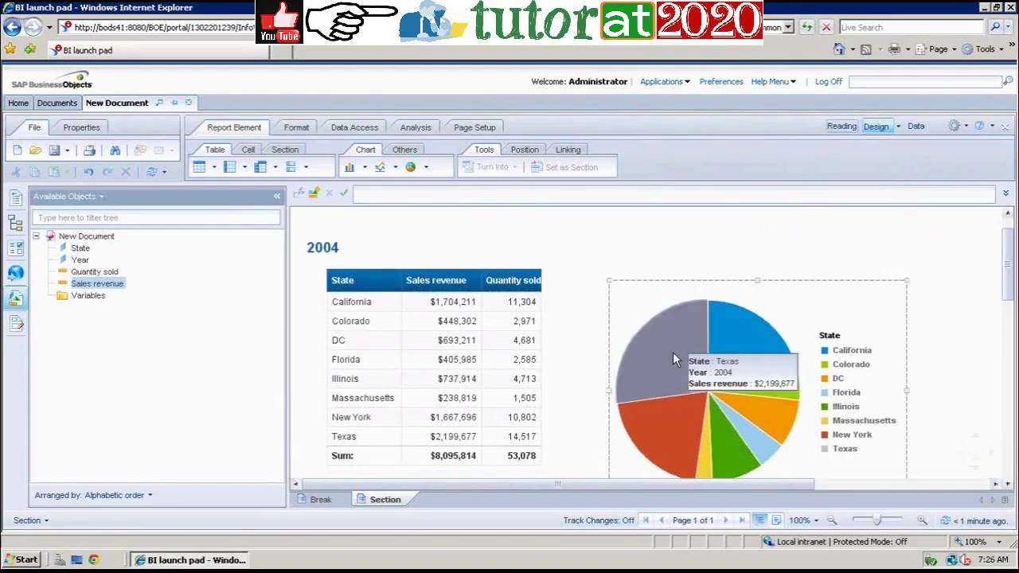
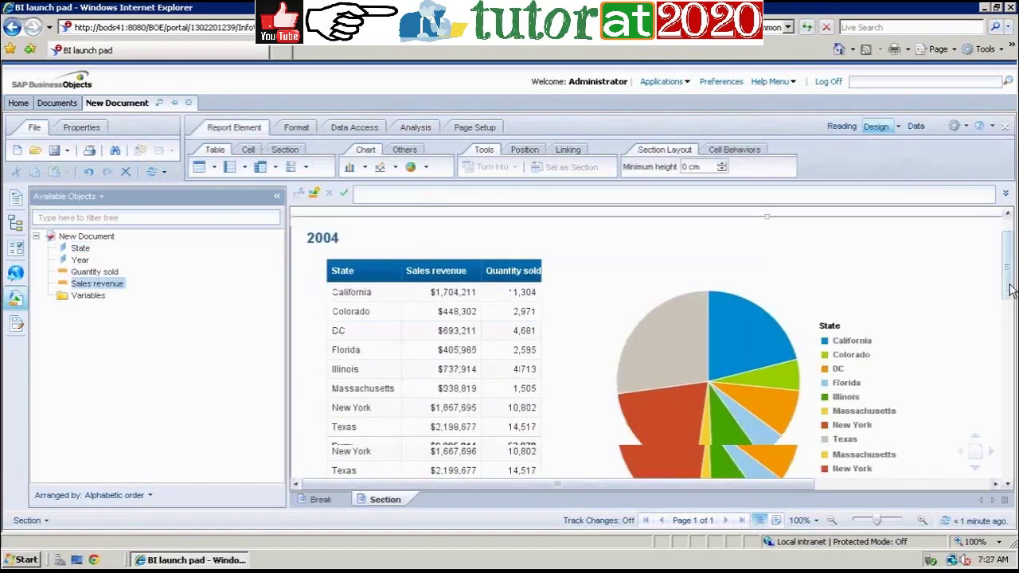
scroll(1009, 280, "down", 1)
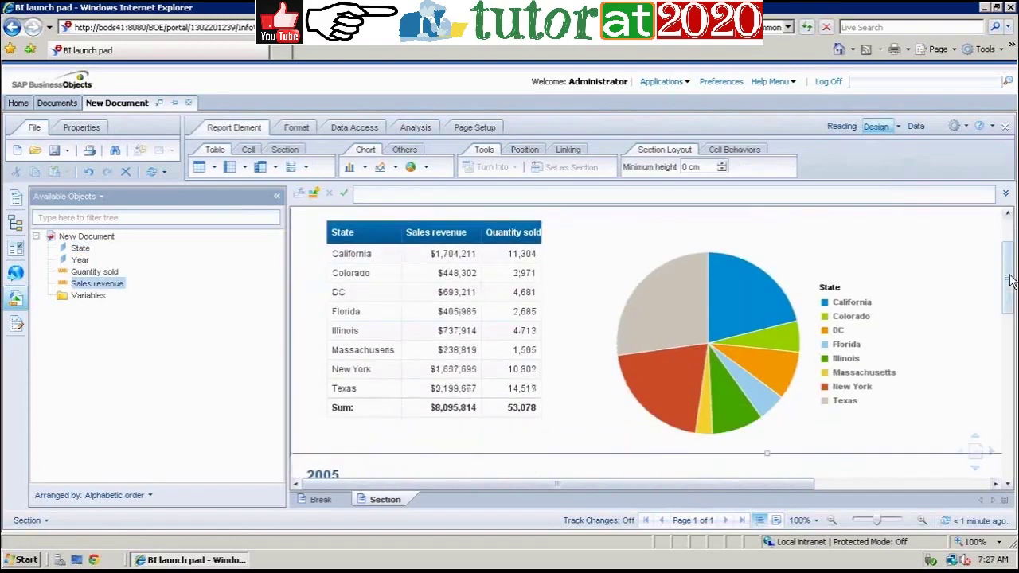
scroll(1009, 280, "up", 2)
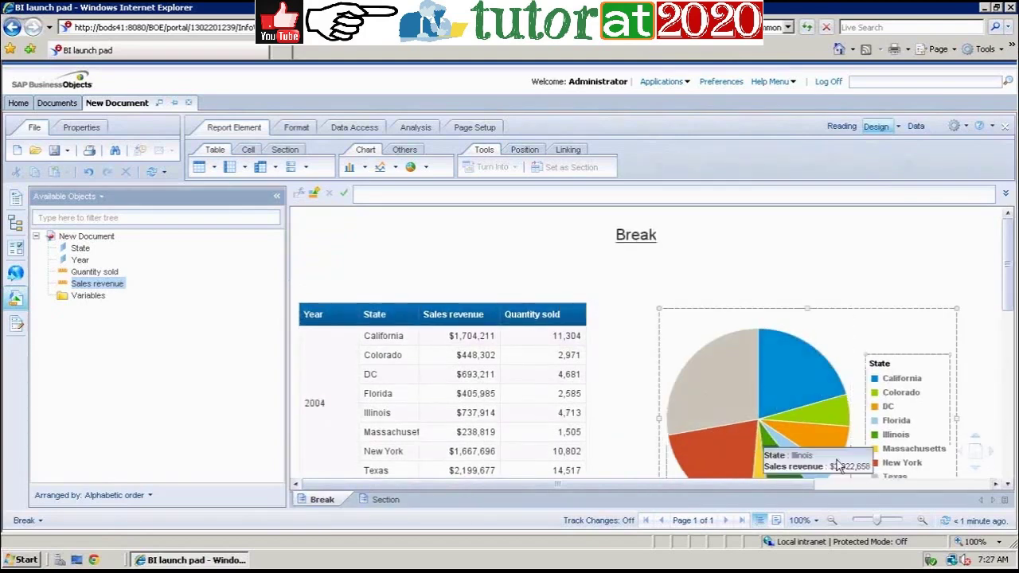
- Compare the Section report's yearly layout with the Break report's table and its single pie chart covering all years
left_click(386, 500)
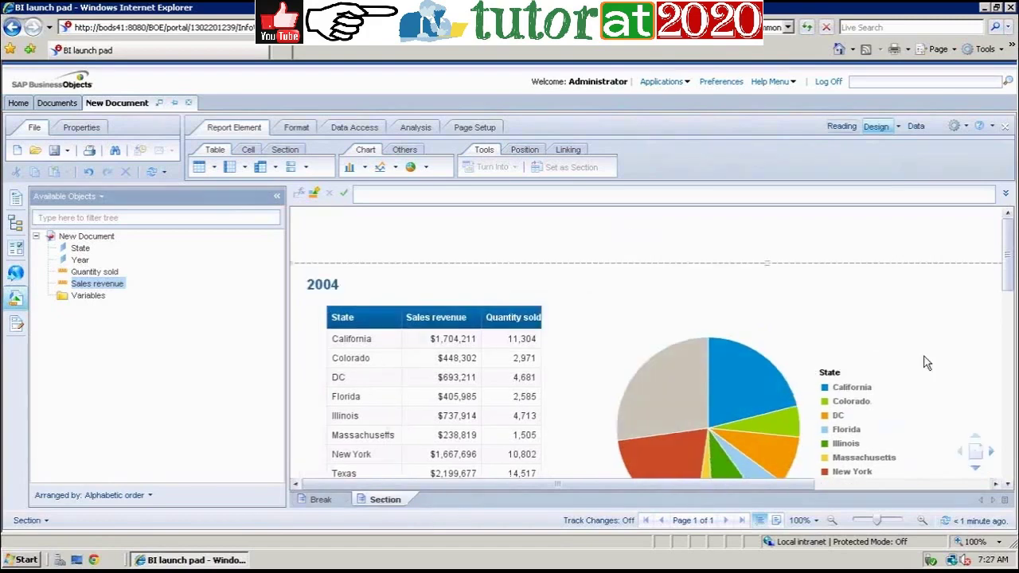
left_click(846, 486)
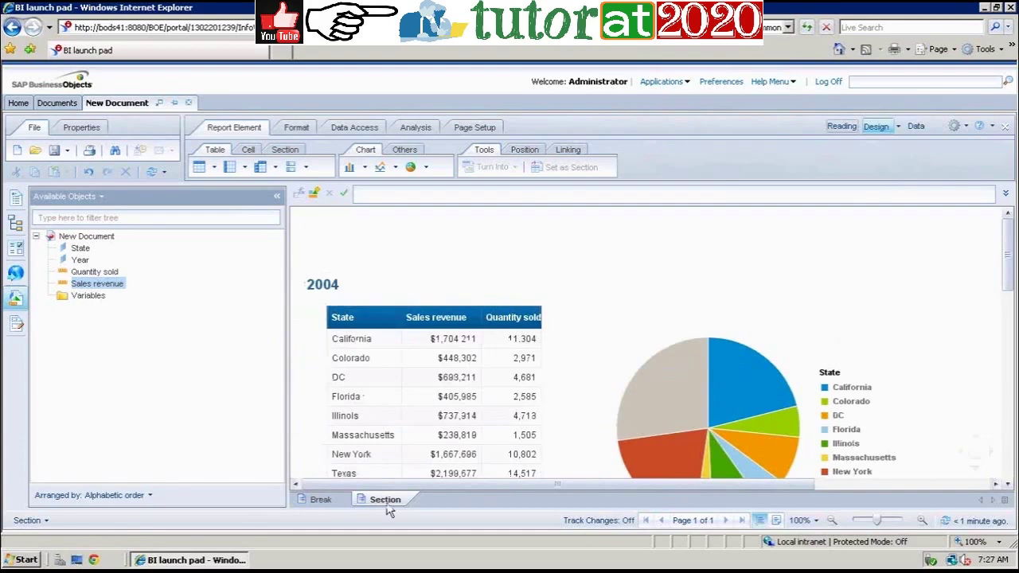
left_click(323, 500)
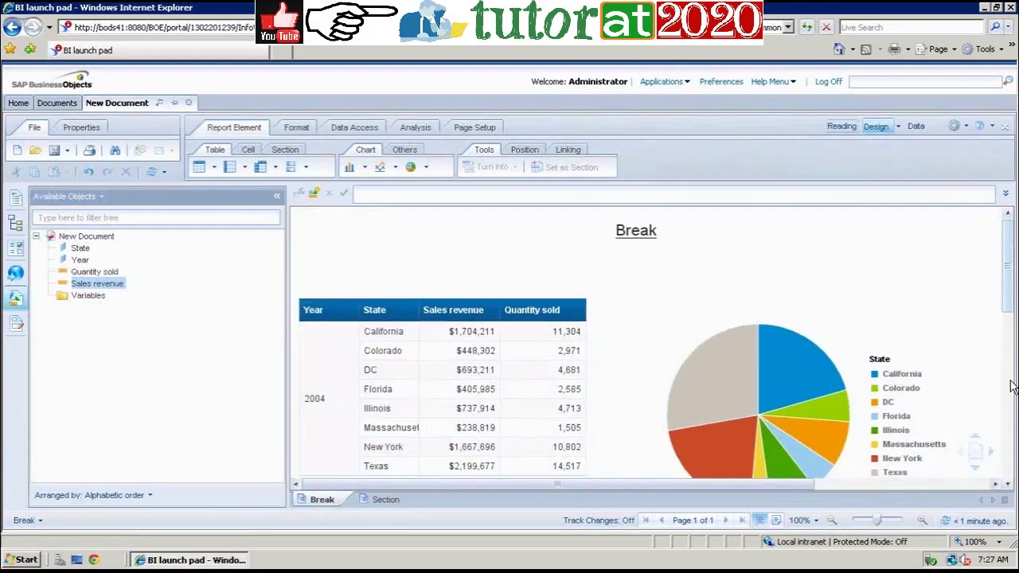
left_click_drag(1010, 276, 1010, 385)
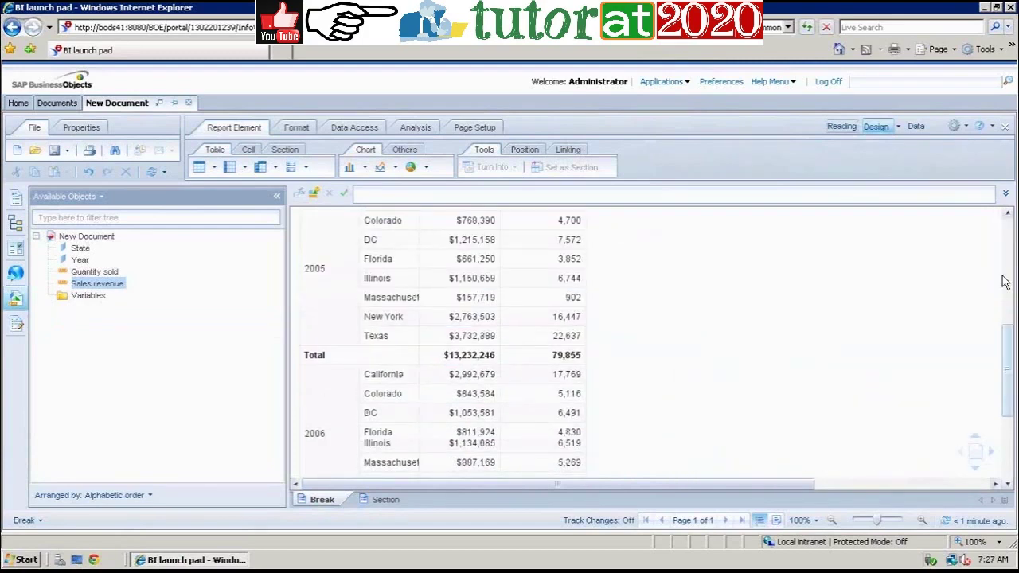
scroll(1005, 283, "up", 5)
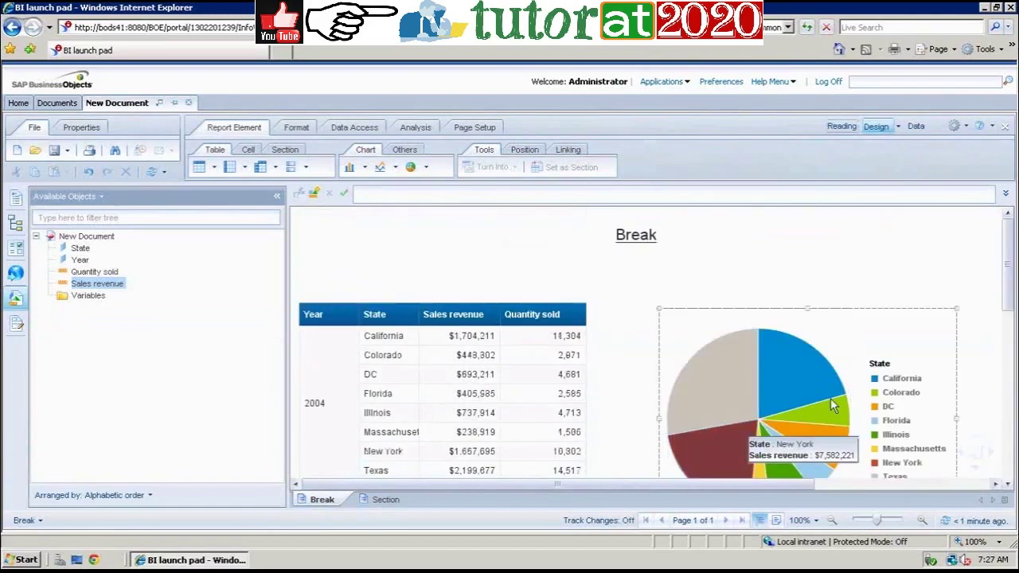
- Examine how each Year section from 2004 to 2006 pairs its own state table with its own pie chart
left_click(395, 501)
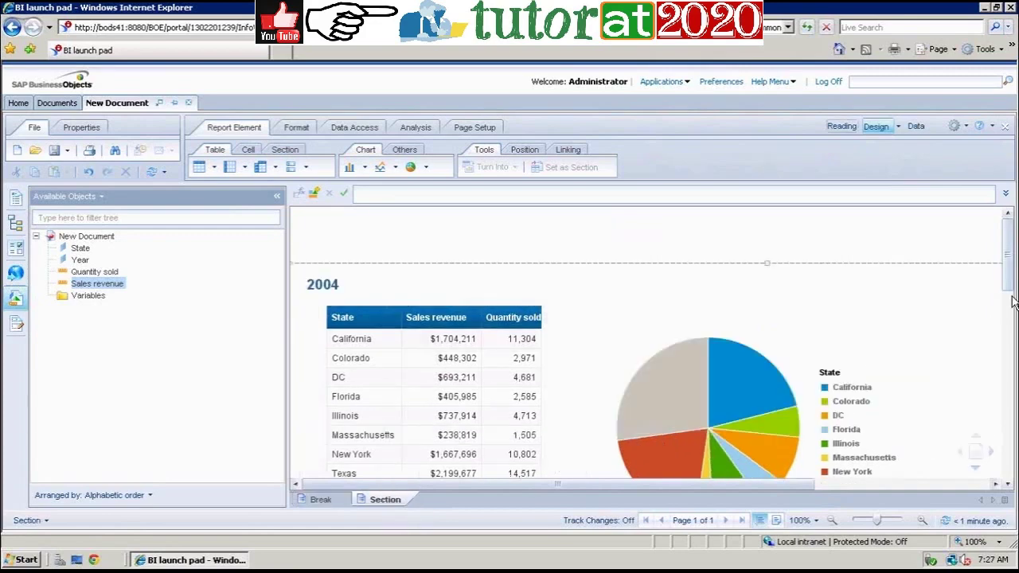
scroll(1012, 301, "down", 1)
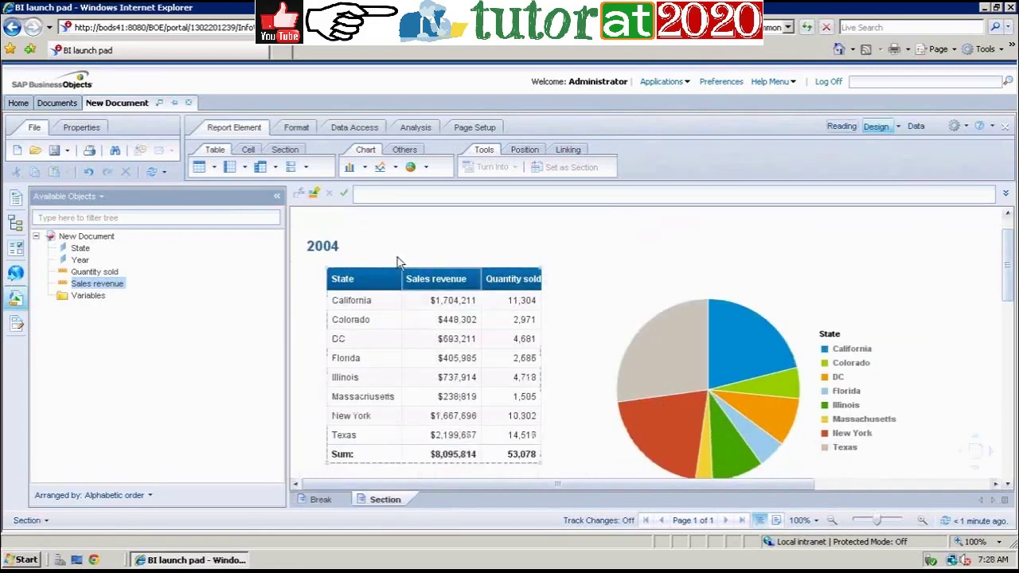
left_click(651, 363)
mouse_move(650, 363)
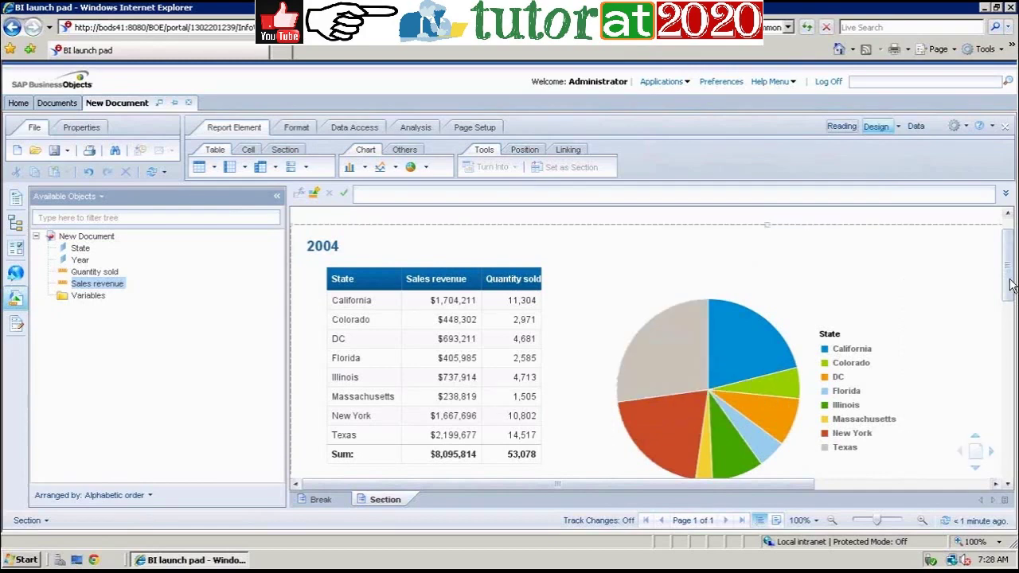
scroll(1011, 306, "down", 1)
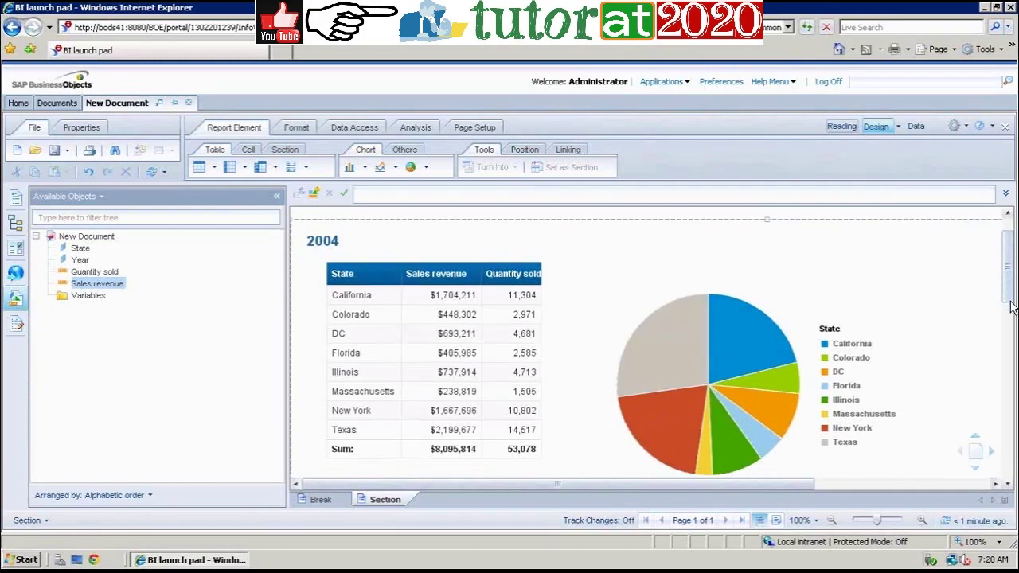
scroll(1011, 306, "down", 5)
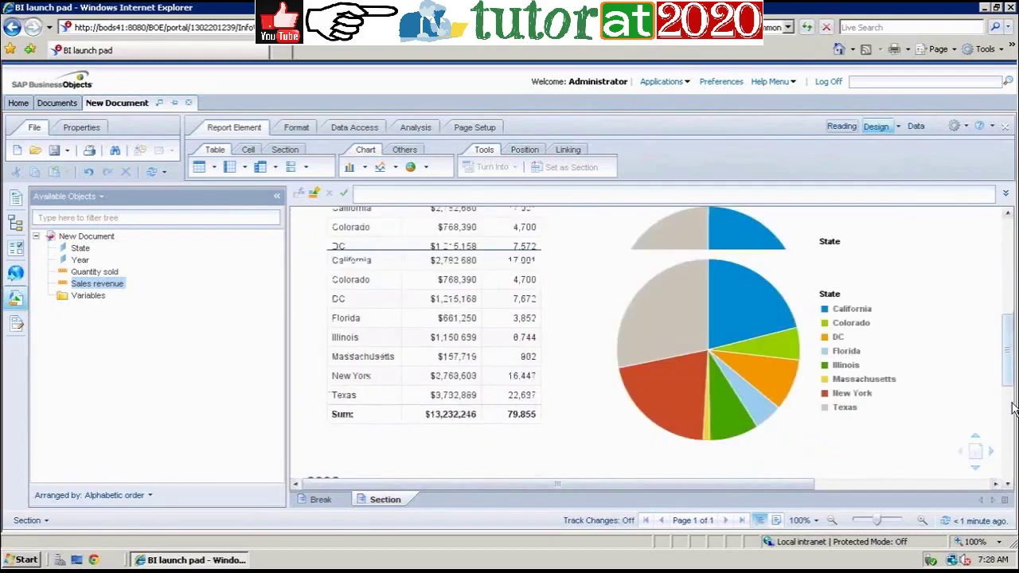
scroll(1013, 408, "down", 5)
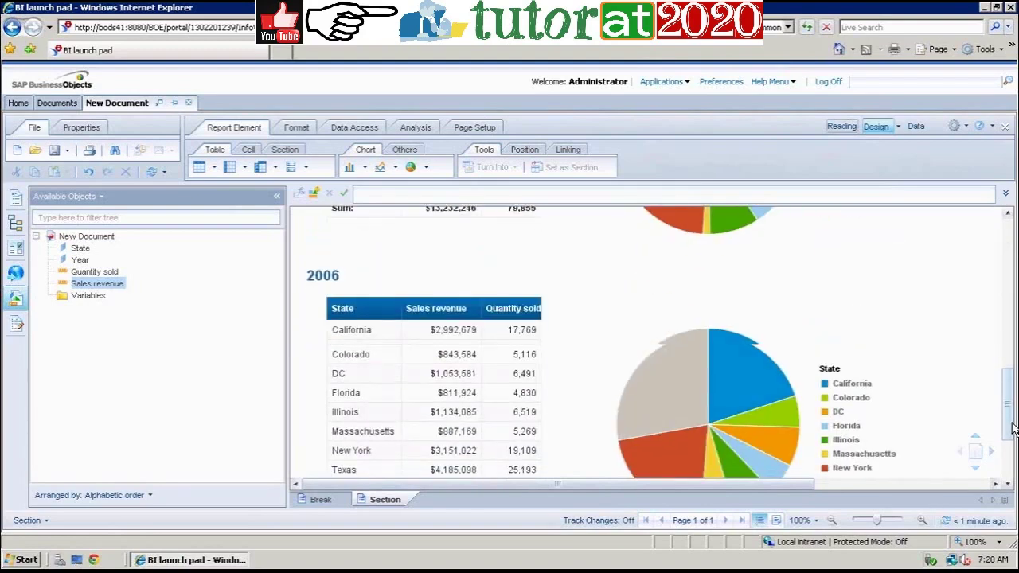
scroll(1013, 428, "down", 1)
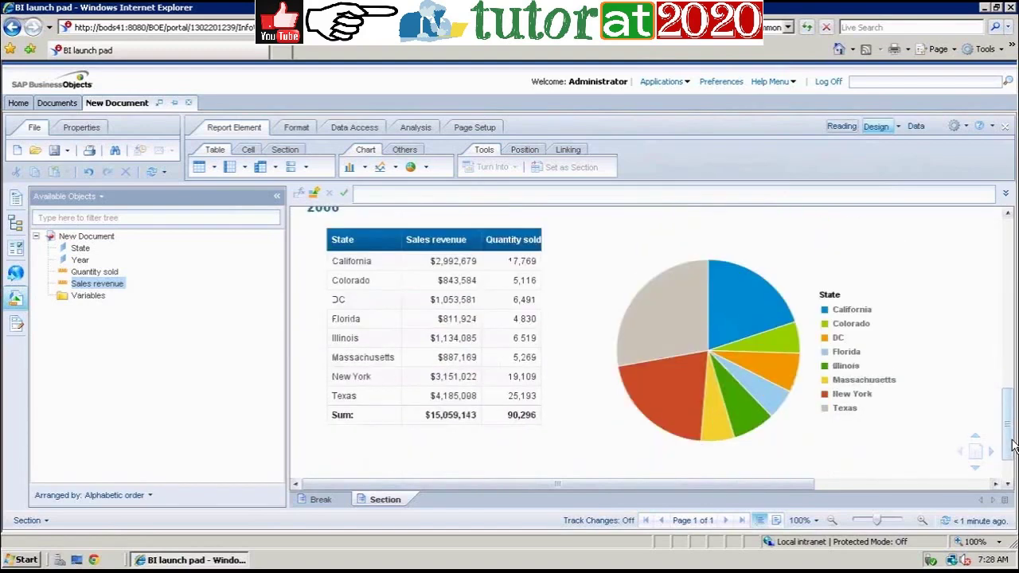
scroll(1010, 418, "up", 2)
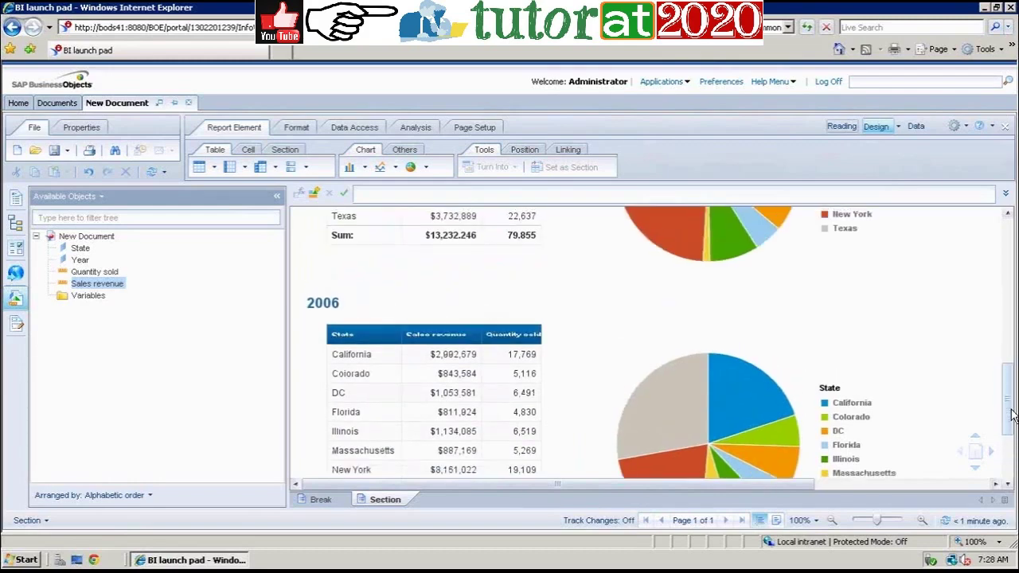
scroll(1012, 429, "down", 3)
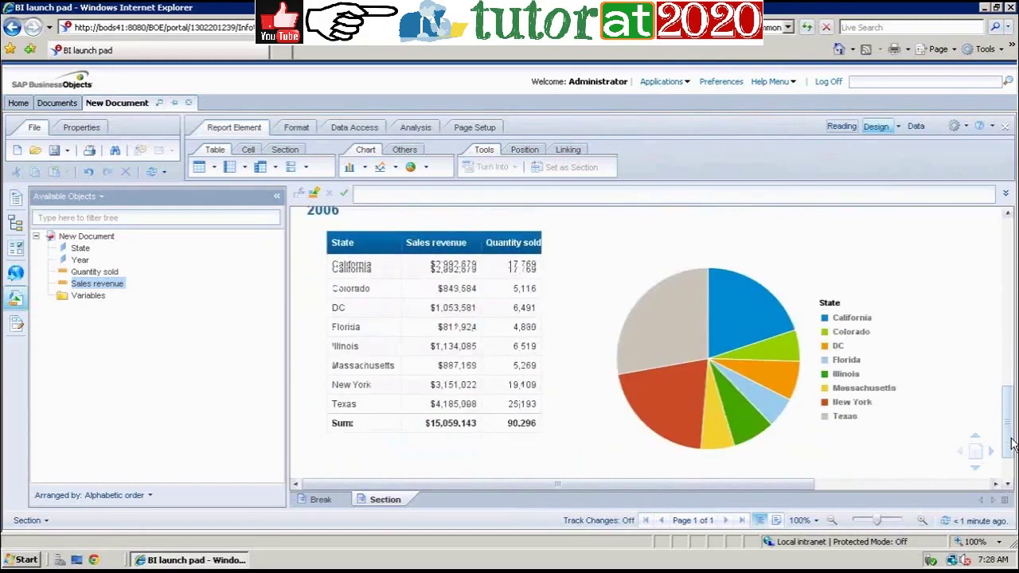
left_click(712, 415)
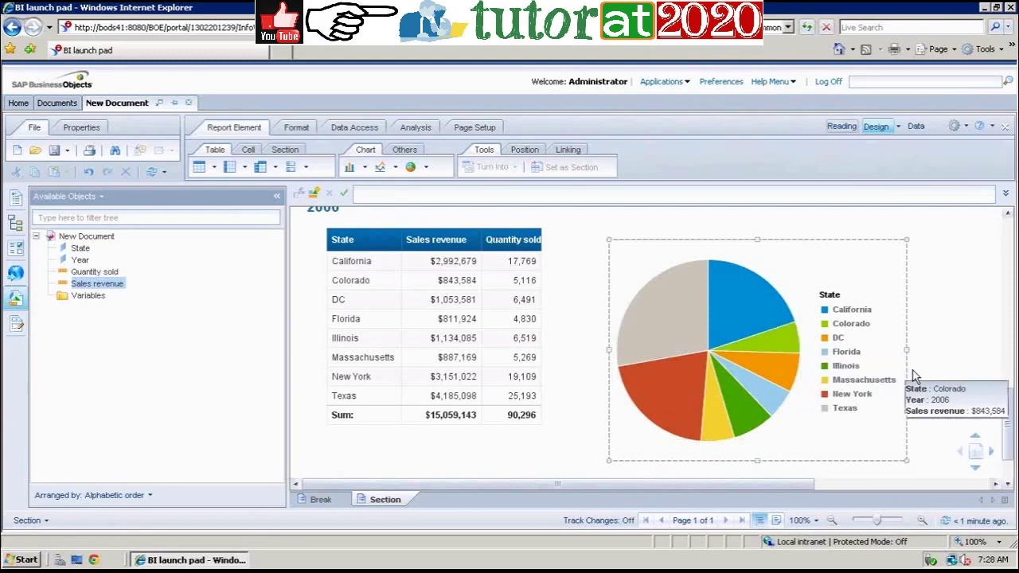
left_click(1007, 429)
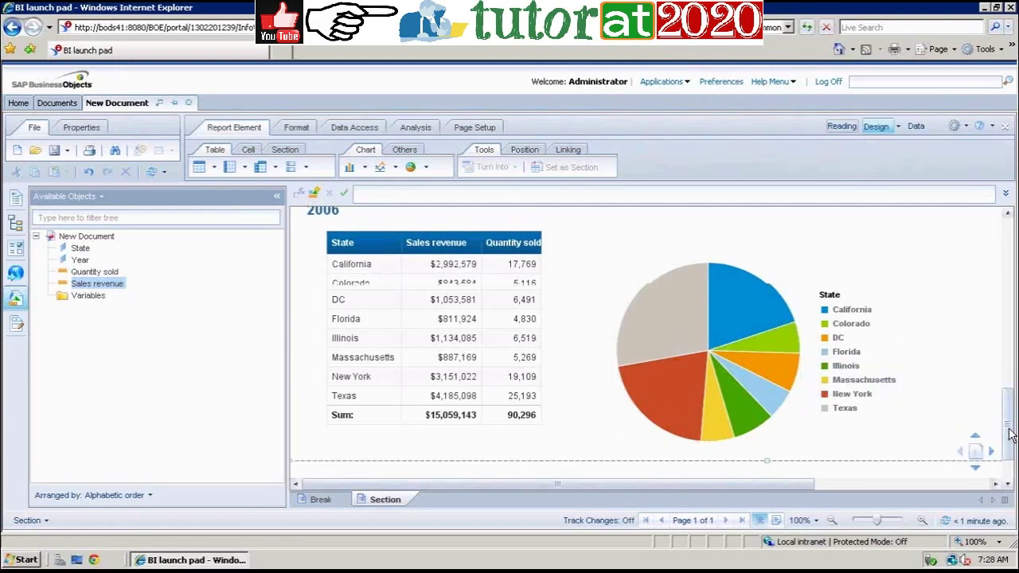
- Review the Section report's yearly tables and pie charts from 2006 back to 2004, checking the state rows of the 2004 table
left_click_drag(1007, 430, 1003, 350)
scroll(1003, 350, "up", 2)
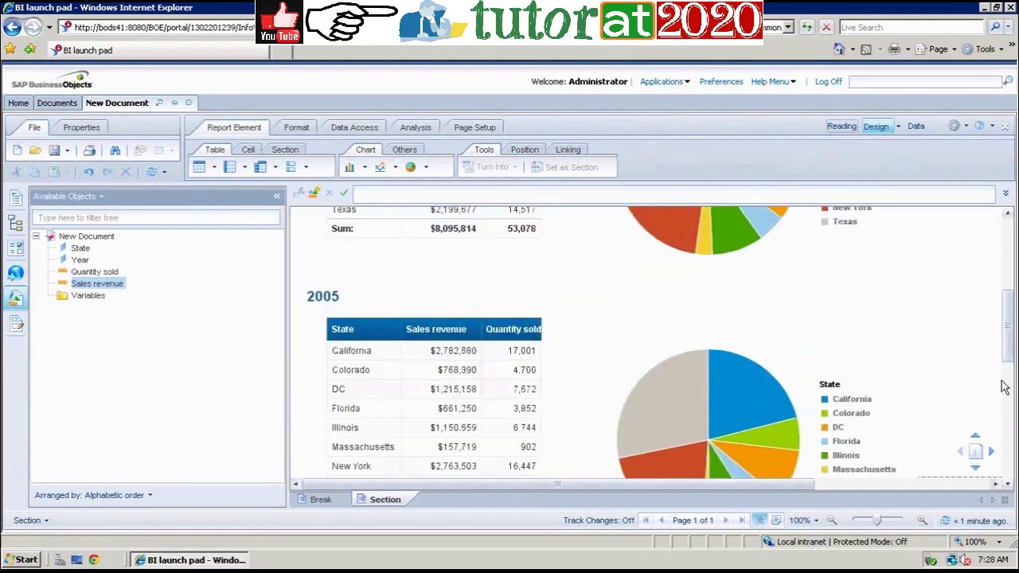
left_click(1007, 484)
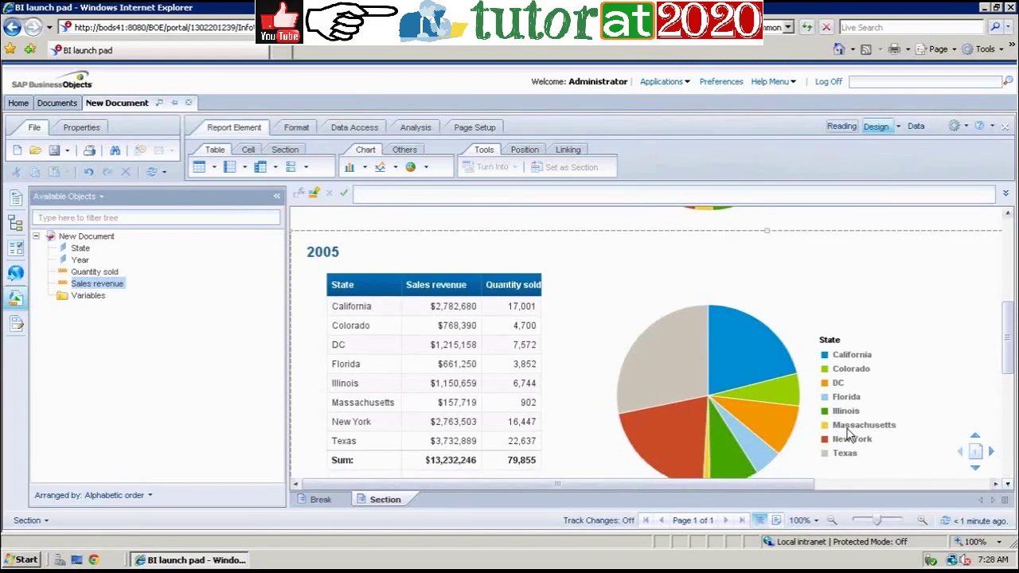
left_click(711, 475)
left_click(1009, 328)
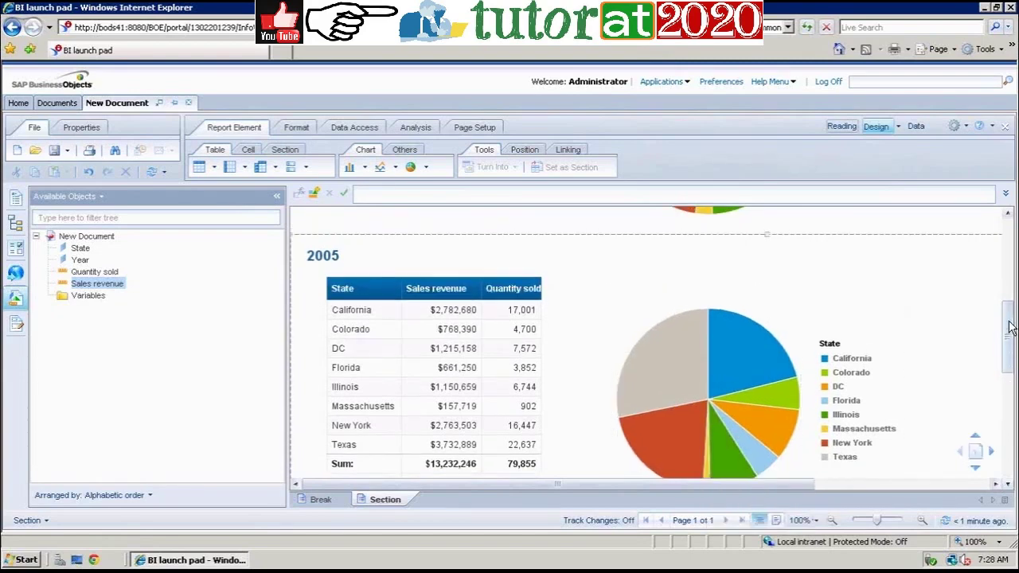
left_click_drag(1009, 326, 1006, 231)
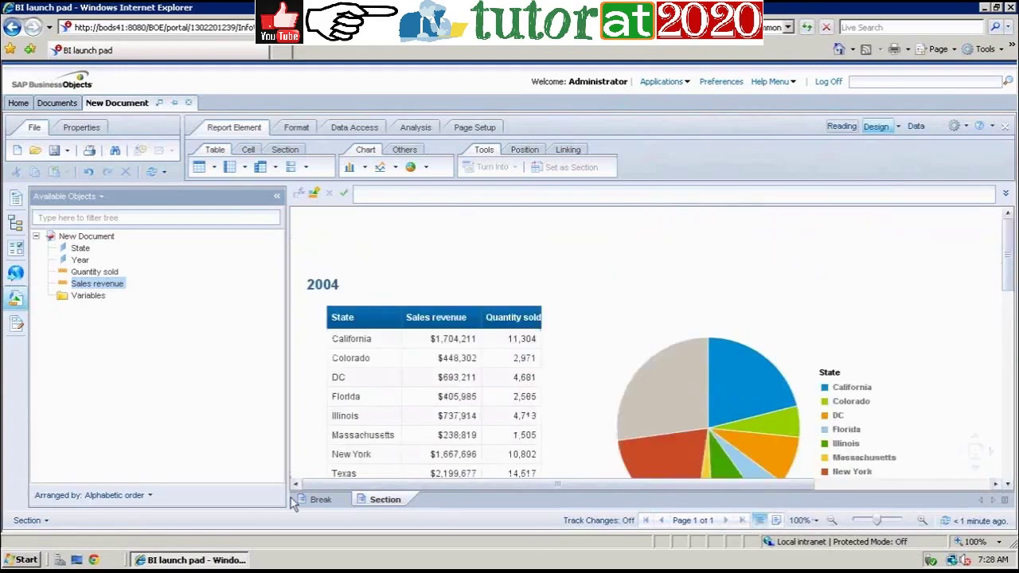
left_click(354, 455)
left_click(339, 376)
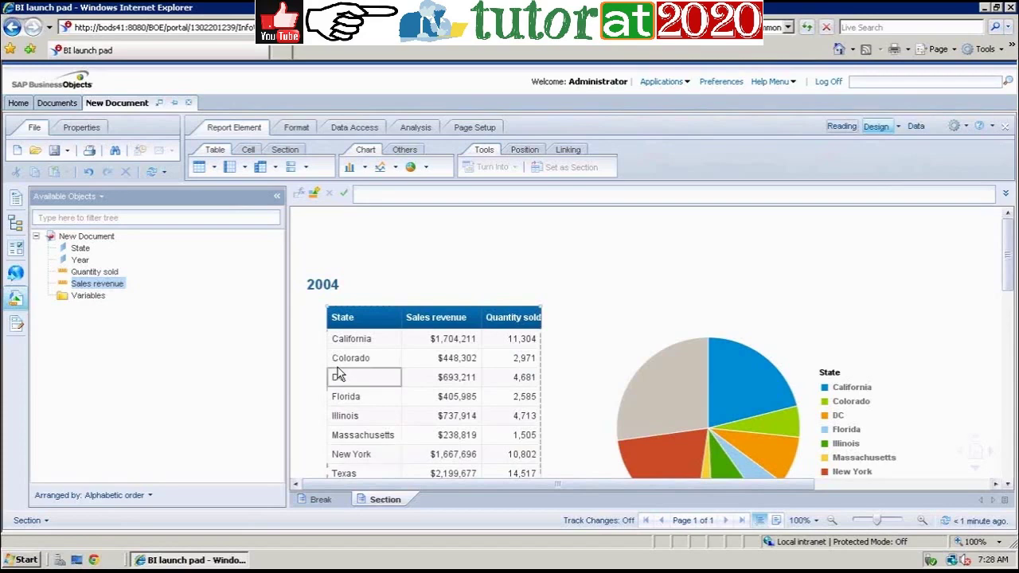
key("Up")
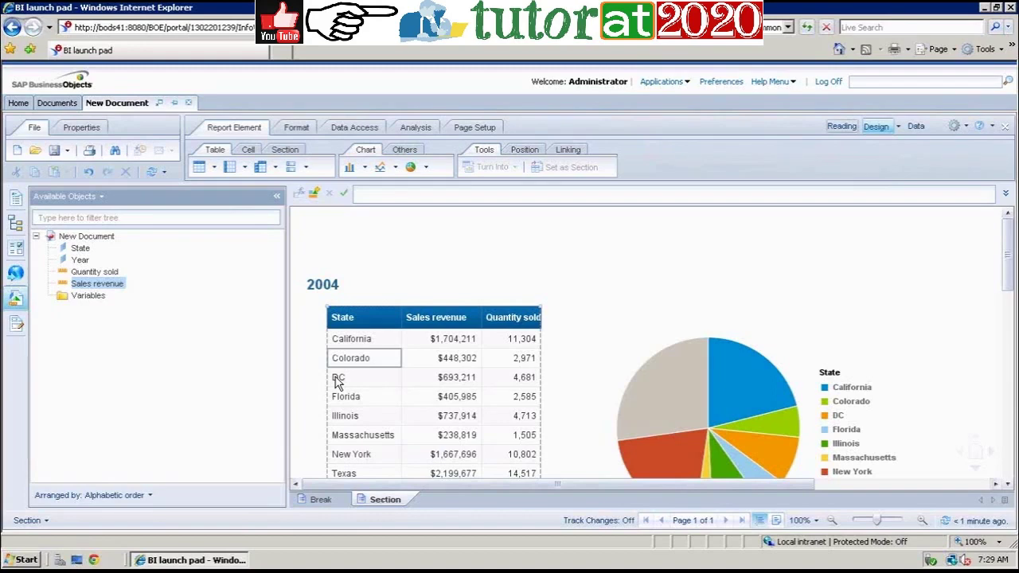
- Examine the Break report's continuous table from the 2004 rows through the 2006 total and the overall sum
left_click(318, 499)
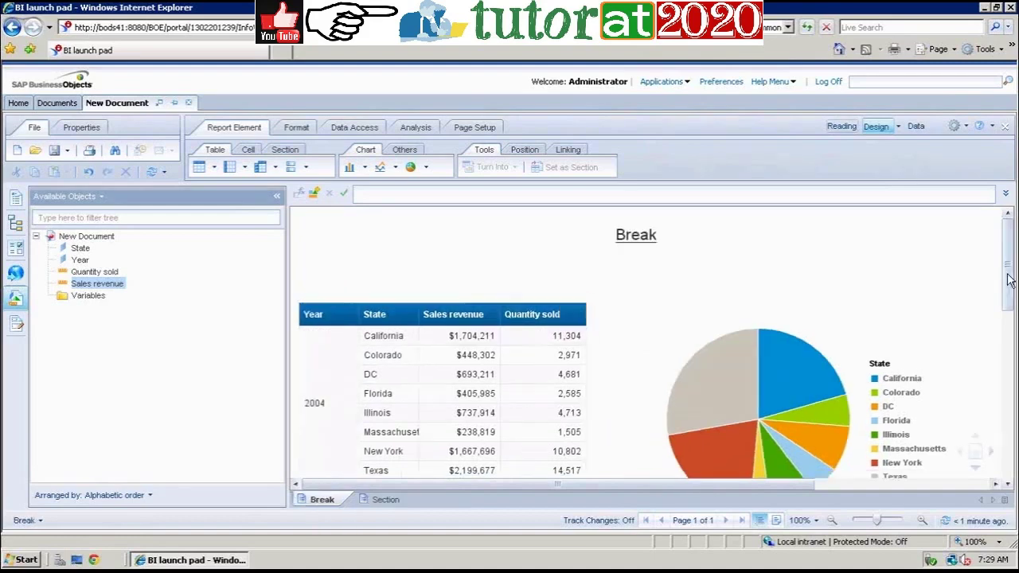
scroll(1009, 322, "down", 5)
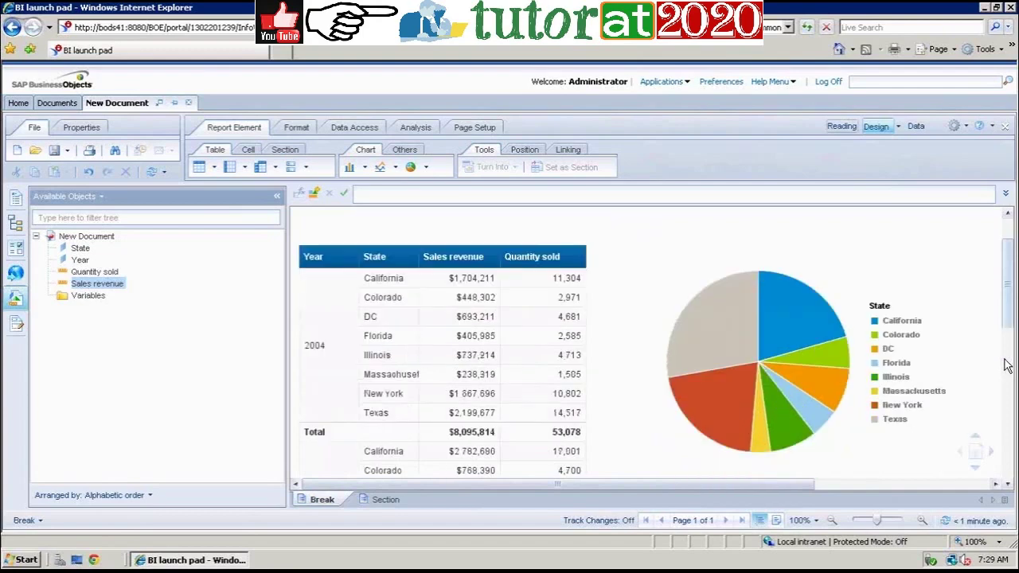
left_click(557, 369)
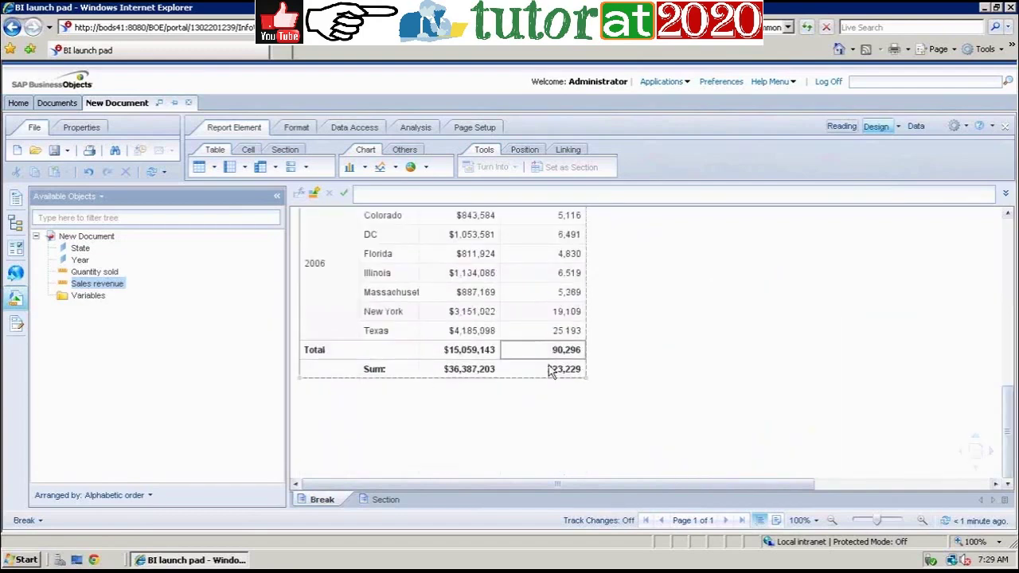
- Inspect the Section report down to the 2006 section, checking its pie chart's slice details, and return to the Break report for comparison
left_click(375, 500)
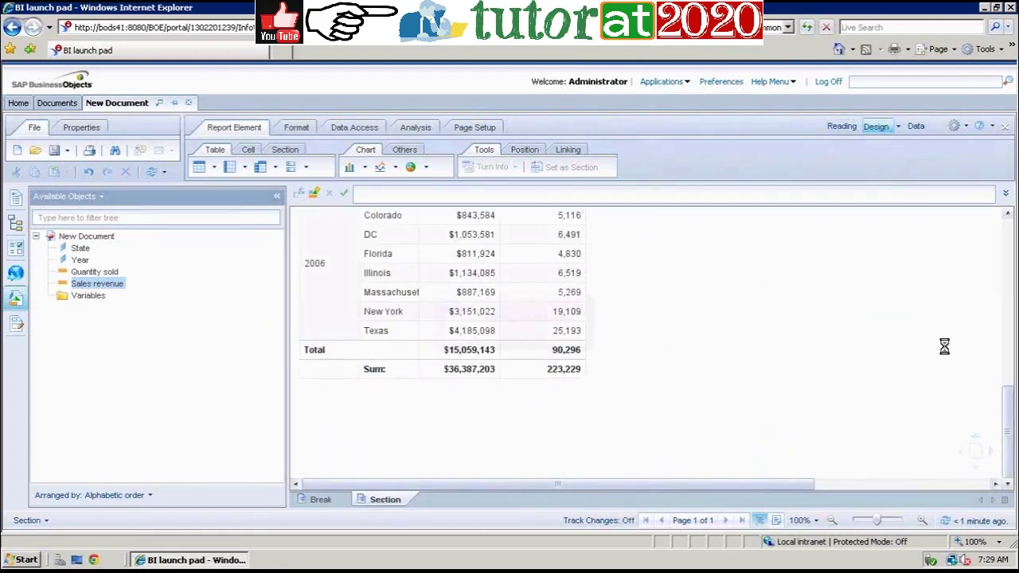
scroll(1007, 287, "down", 2)
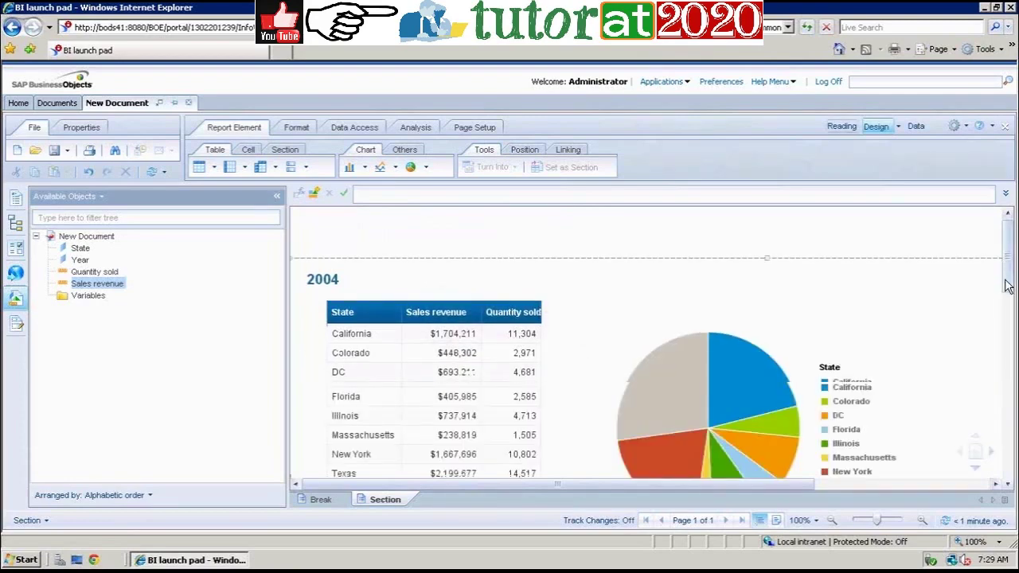
scroll(1008, 302, "down", 2)
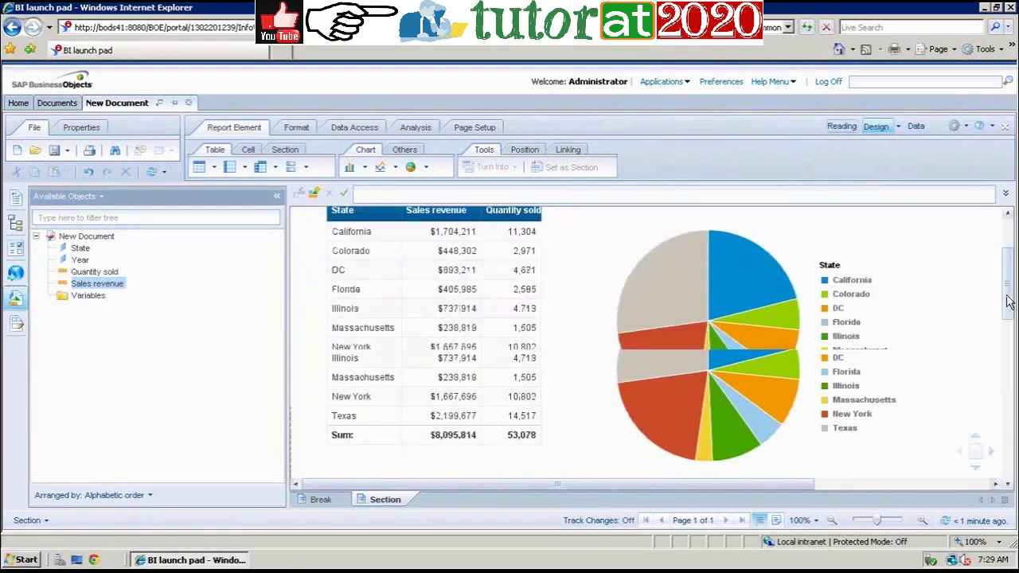
left_click_drag(1007, 305, 1011, 455)
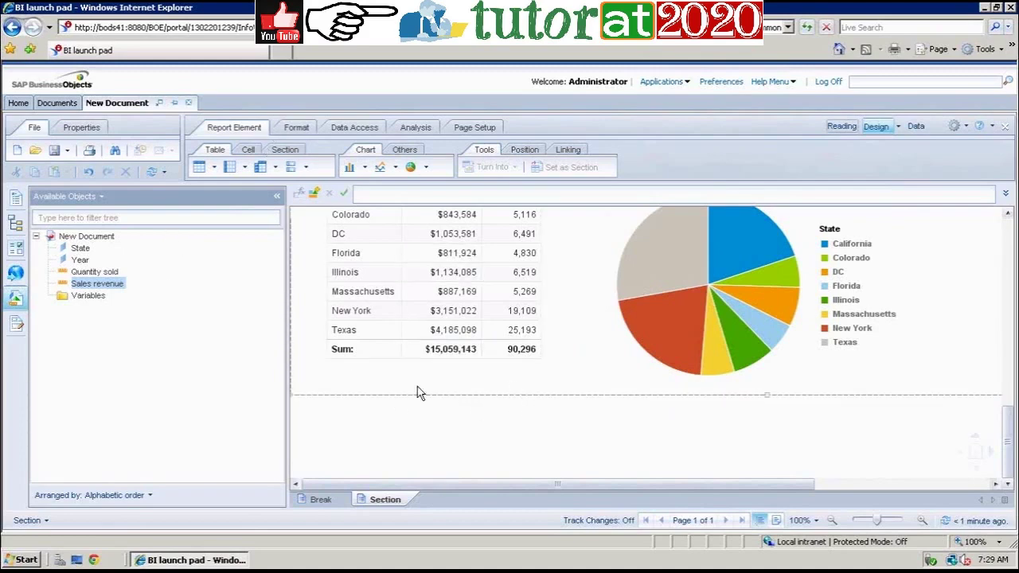
left_click(625, 374)
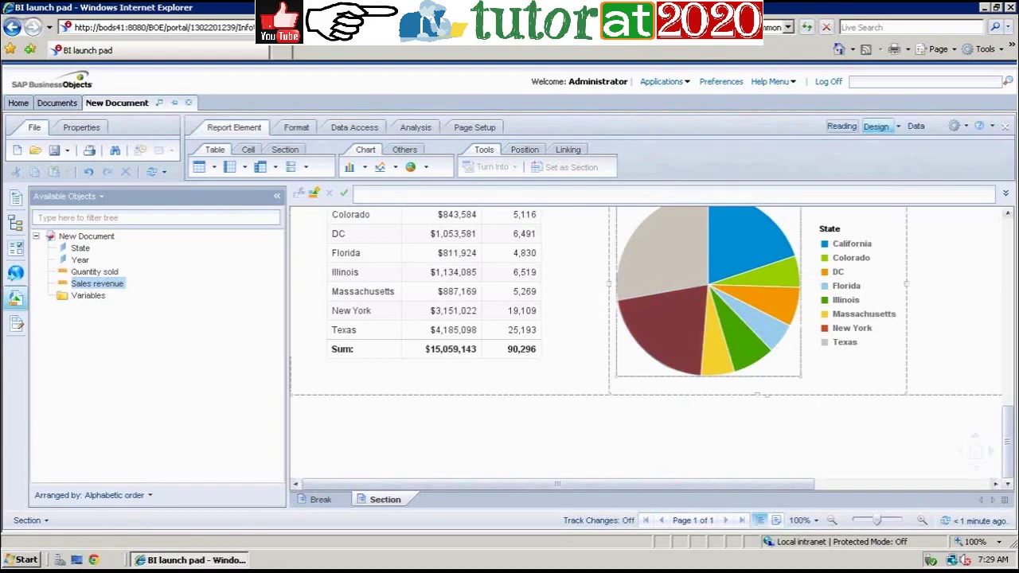
left_click(534, 457)
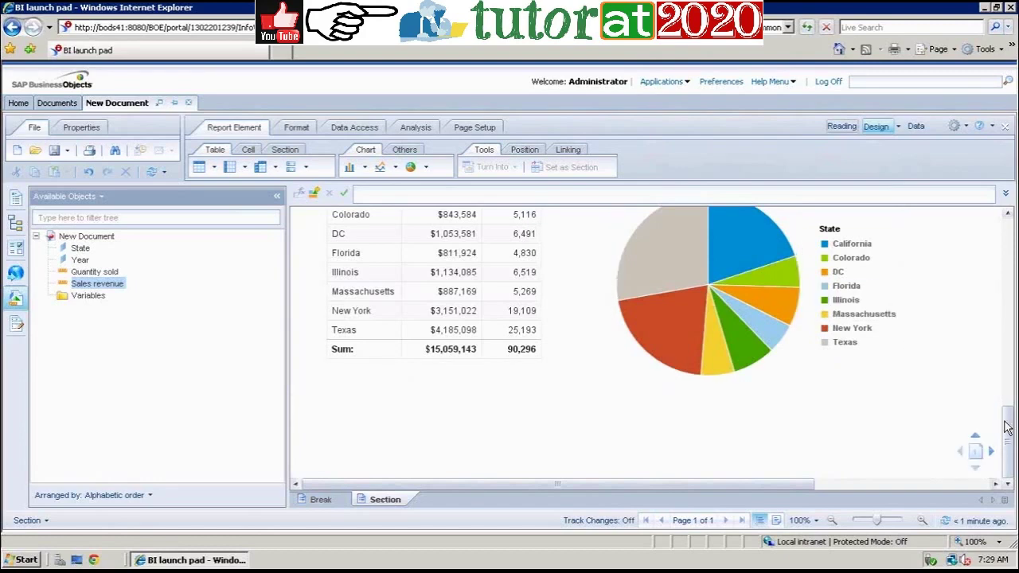
left_click(811, 330)
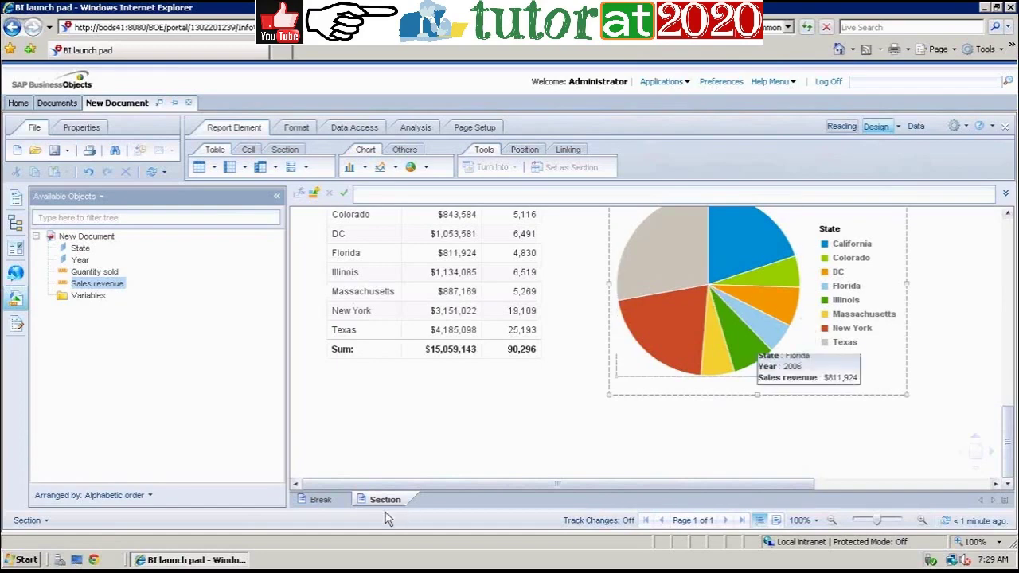
left_click(892, 425)
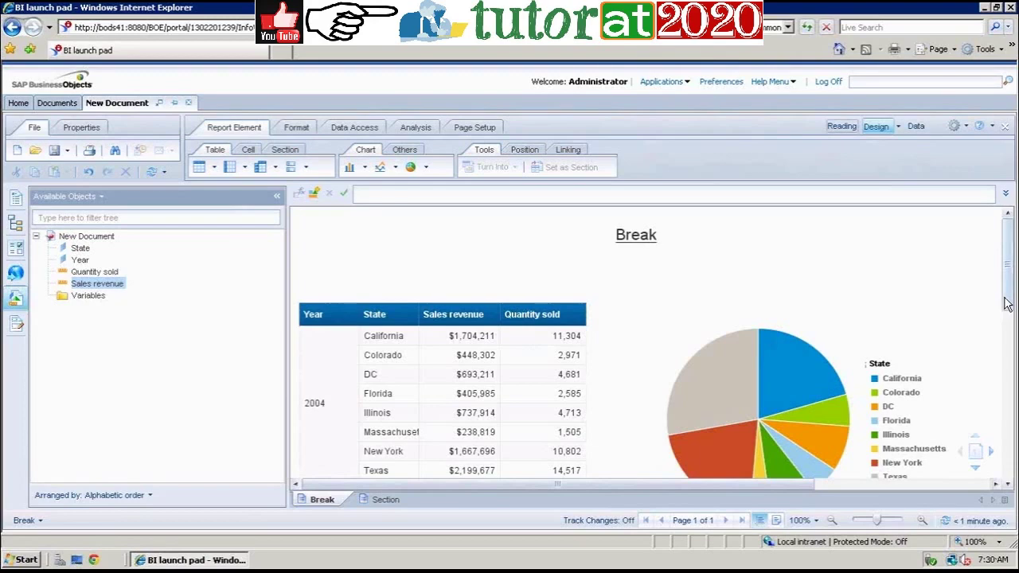
- Look through the Break report, go to the 2006 section of the Section report, and return to the Break report
left_click_drag(1004, 299, 1008, 454)
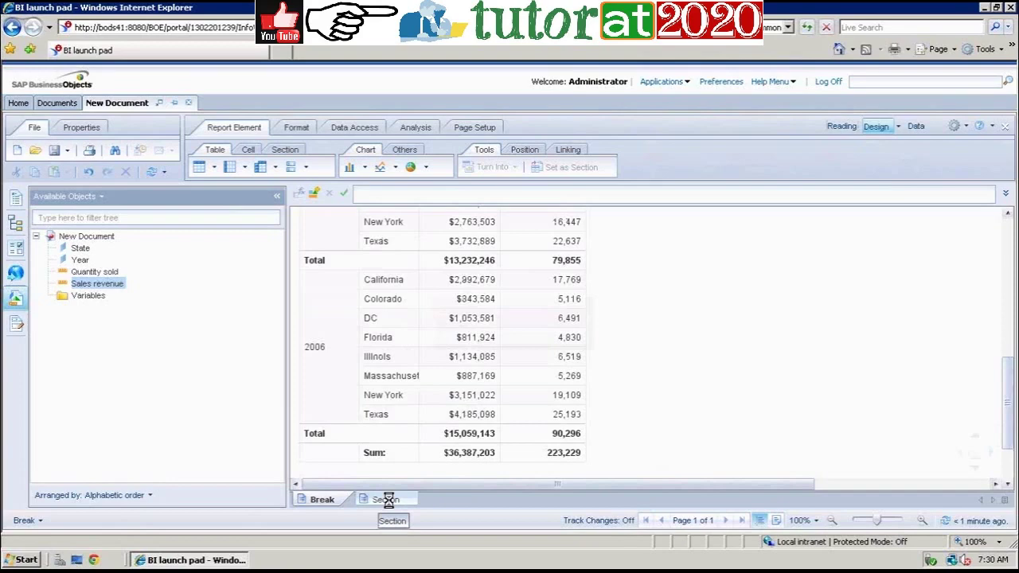
left_click(16, 224)
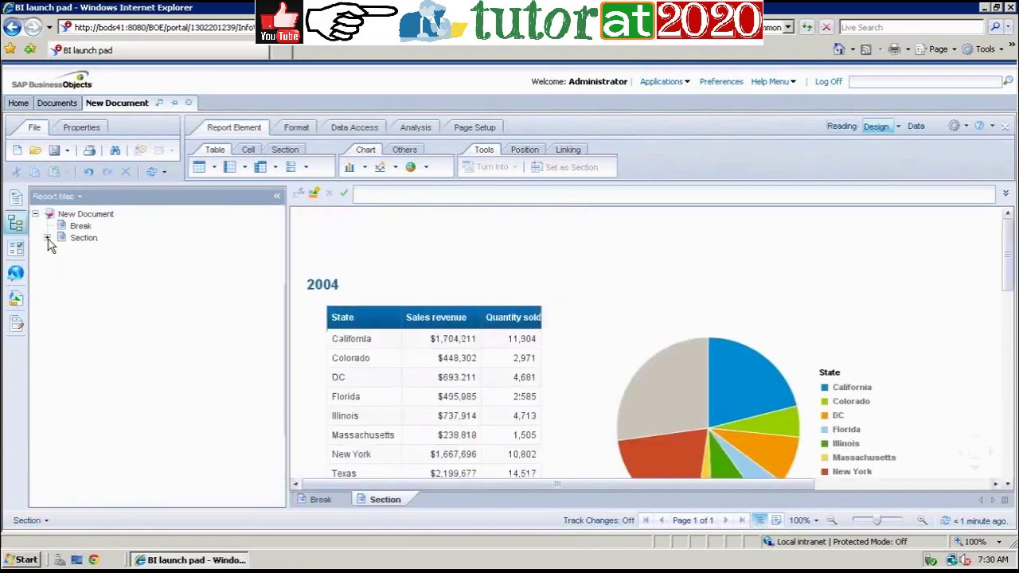
left_click(18, 226)
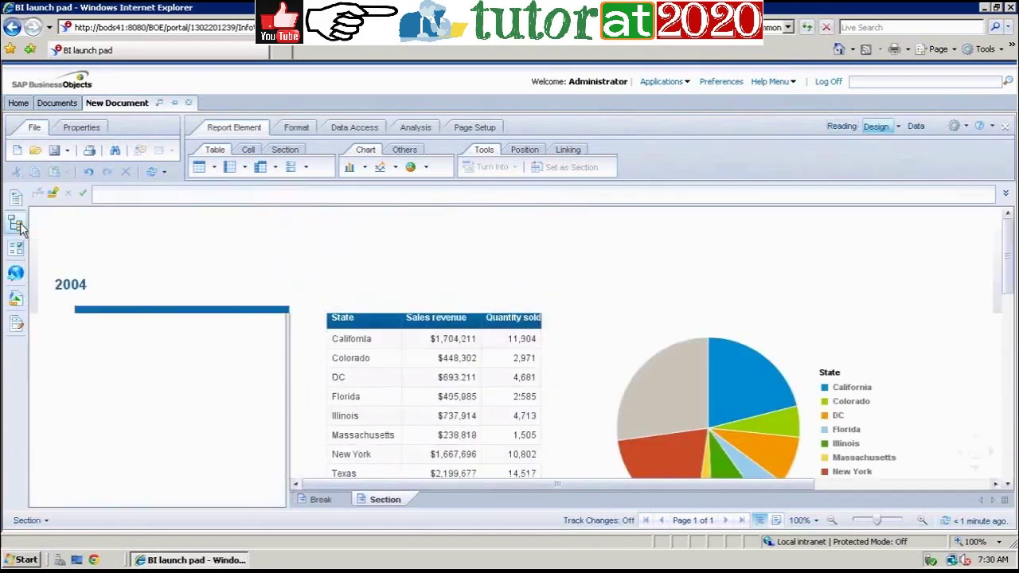
left_click(18, 226)
left_click(48, 238)
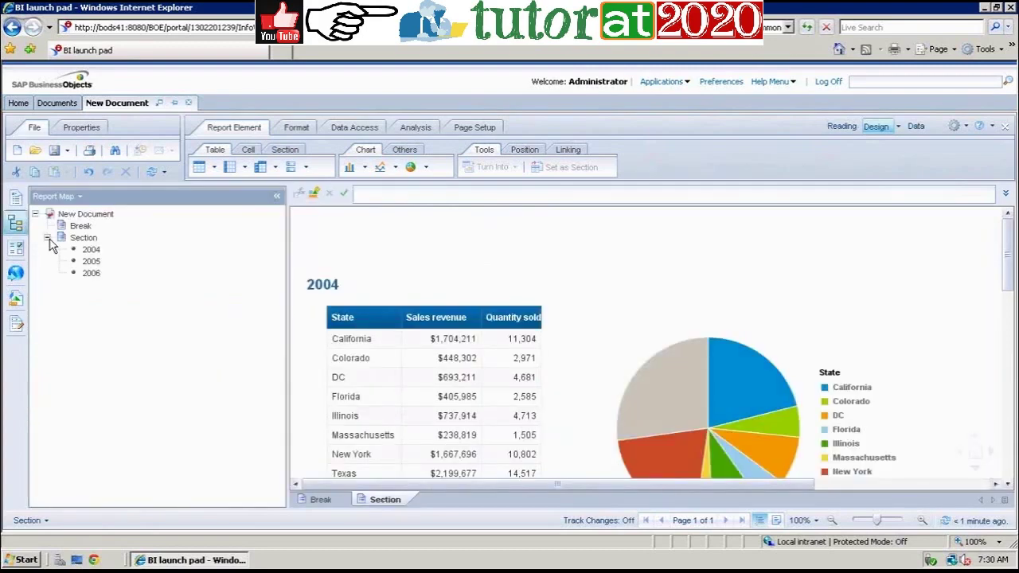
left_click(90, 273)
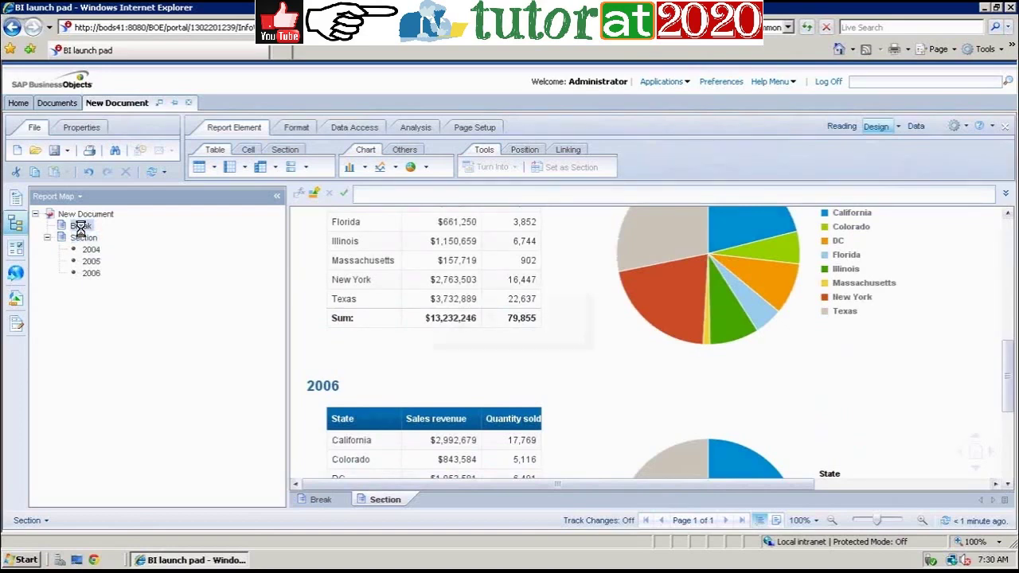
left_click(80, 226)
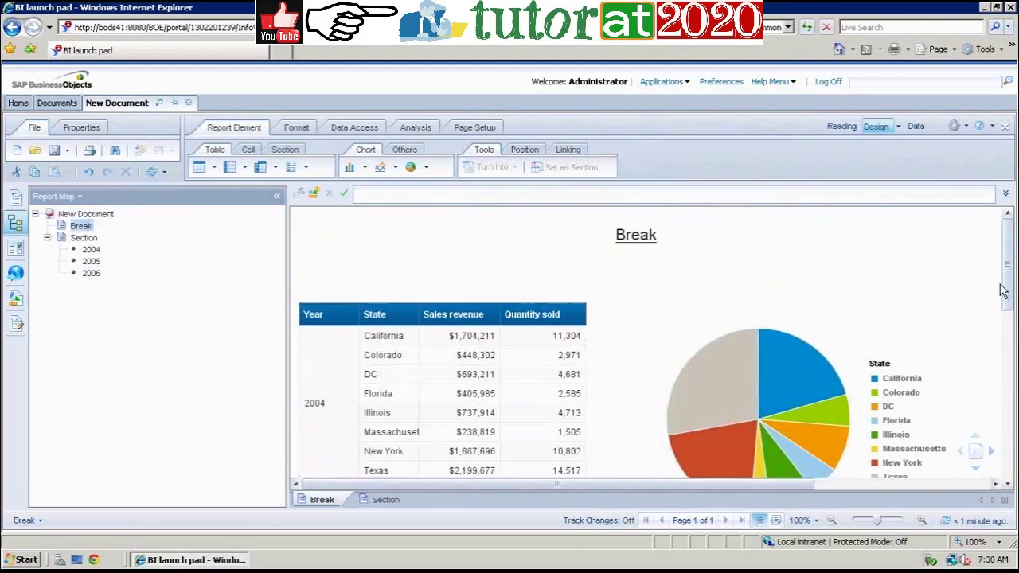
- Edit the document's query to include the Quarter object and show the available objects
left_click(344, 131)
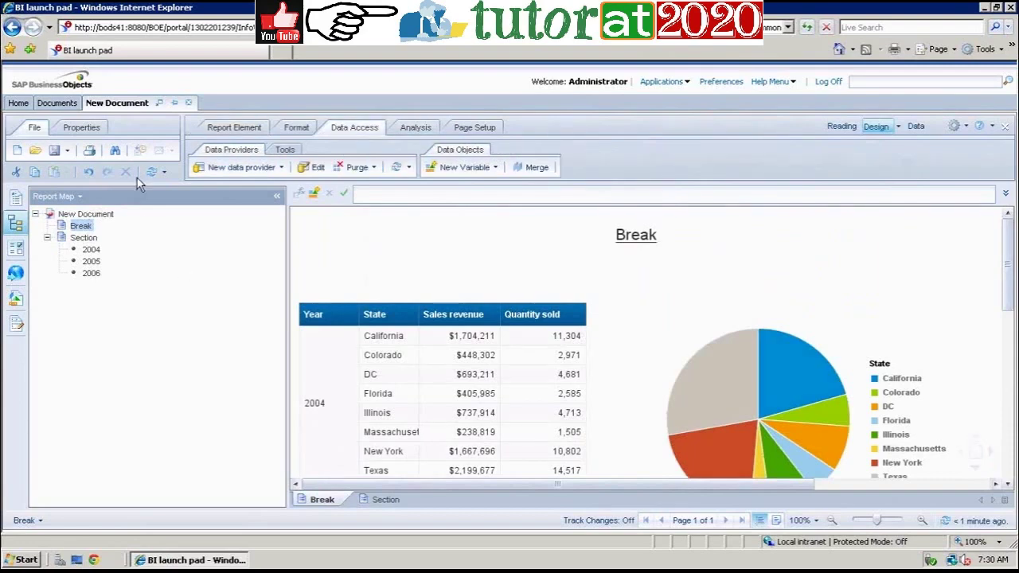
left_click(317, 169)
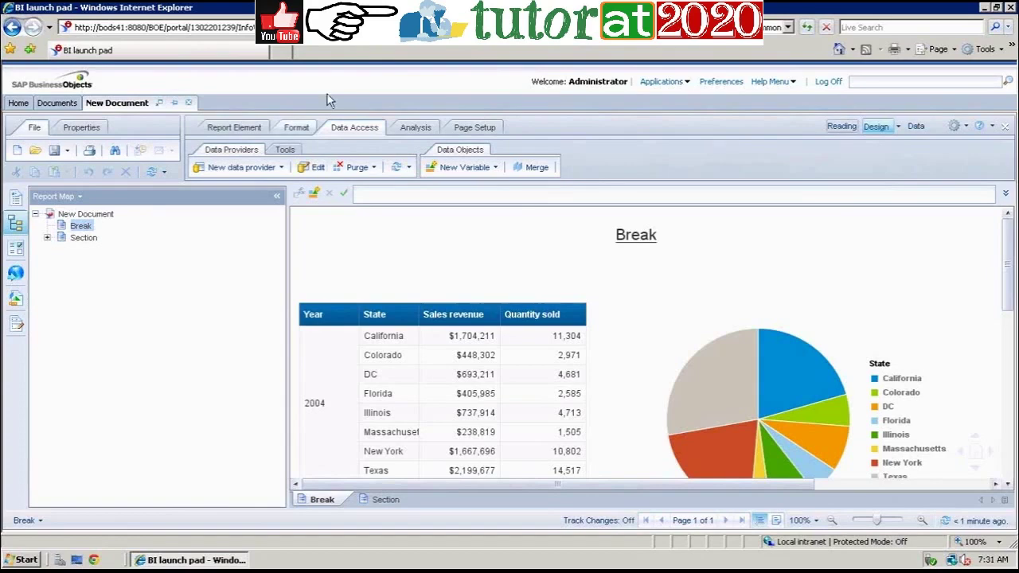
left_click(16, 298)
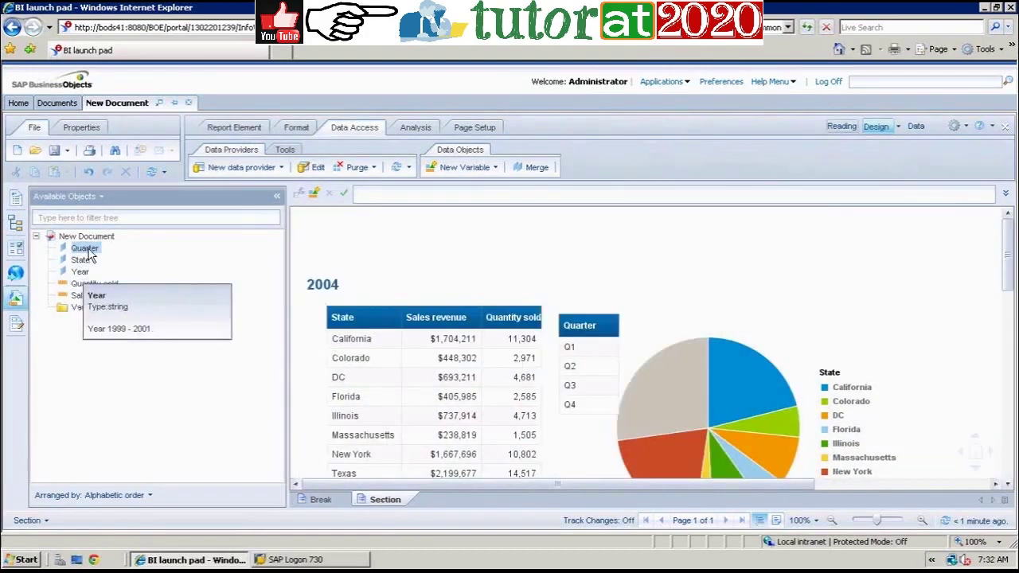
- Insert the Quarter object as the first column of the section's table, before State
left_click(83, 247)
left_click(402, 327)
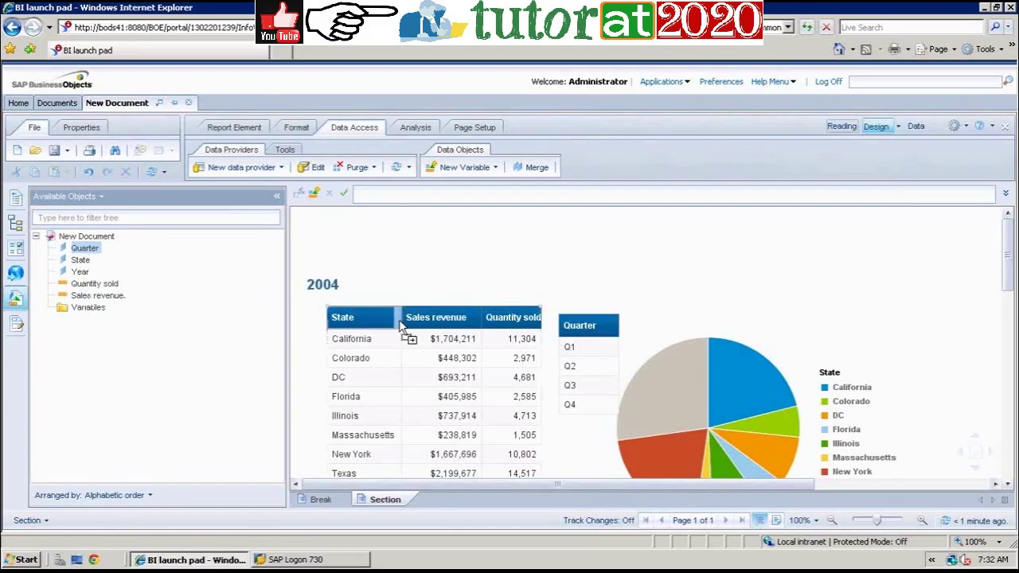
left_click(334, 322)
left_click_drag(333, 321, 342, 323)
double_click(355, 325)
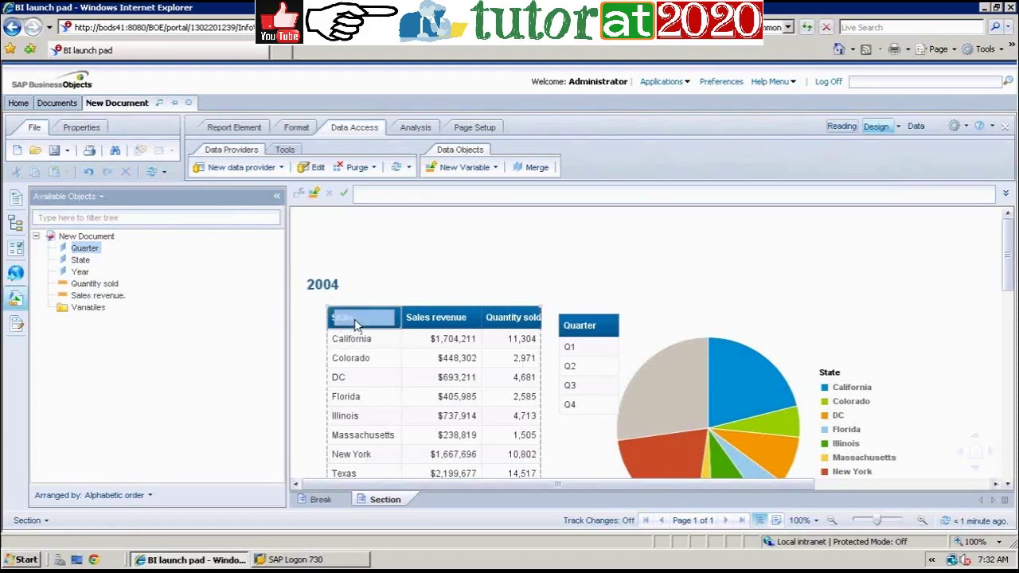
left_click_drag(355, 325, 333, 325)
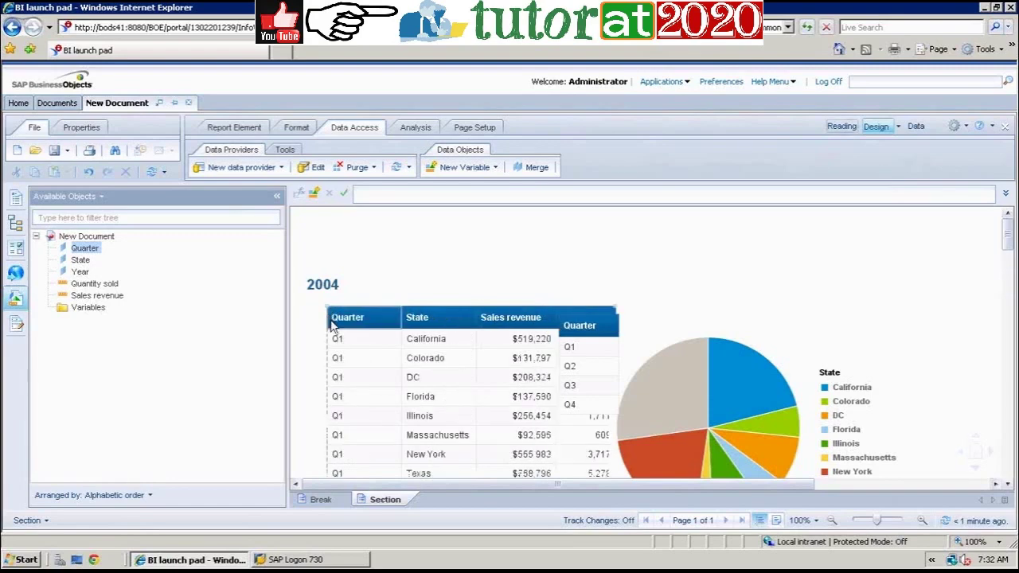
- Delete the stray Quarter table and its leftover label cell, and move the pie chart further right of the main table
left_click(584, 333)
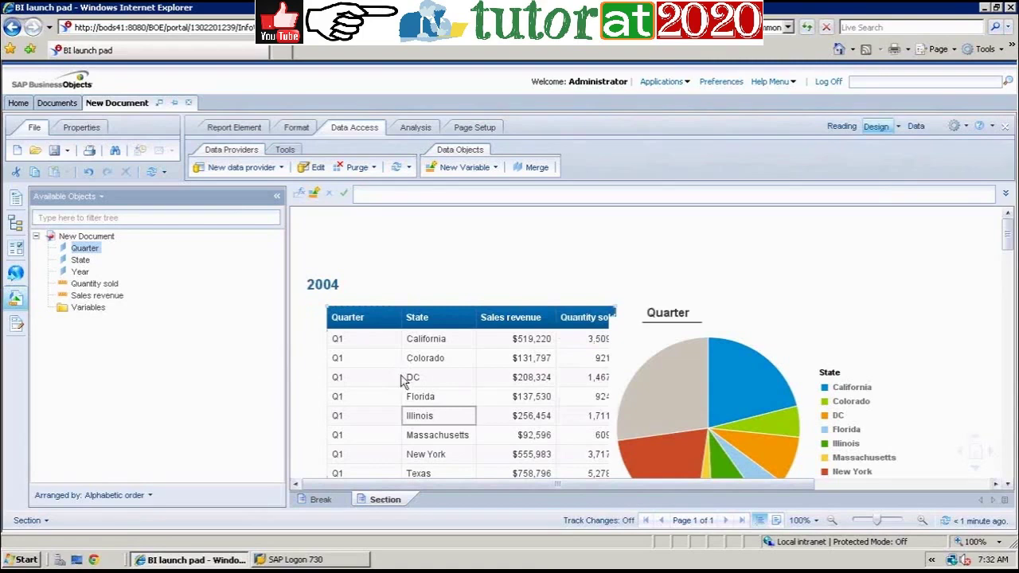
left_click(667, 314)
right_click(667, 319)
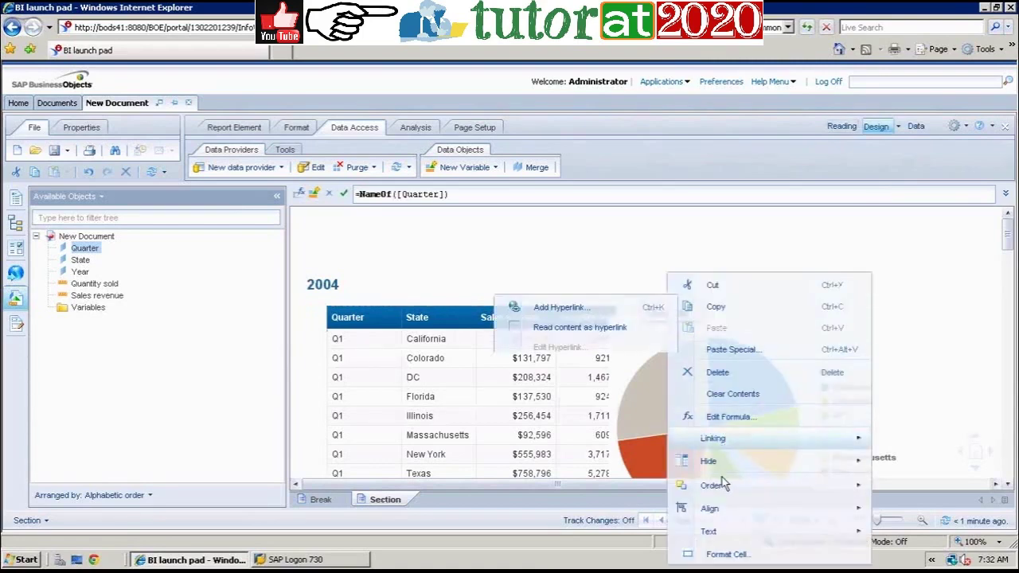
left_click(717, 372)
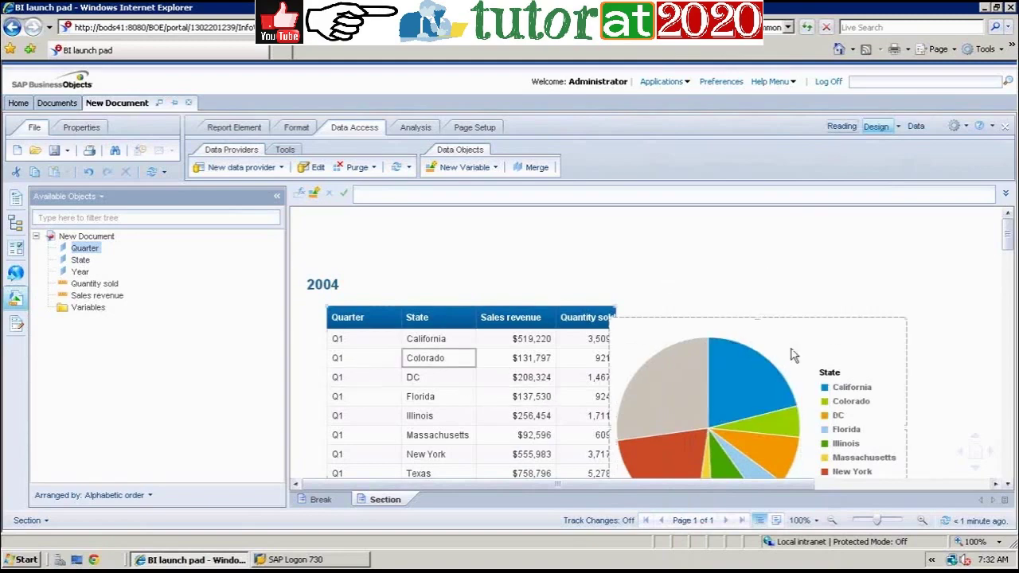
mouse_move(782, 374)
left_click_drag(783, 377, 894, 357)
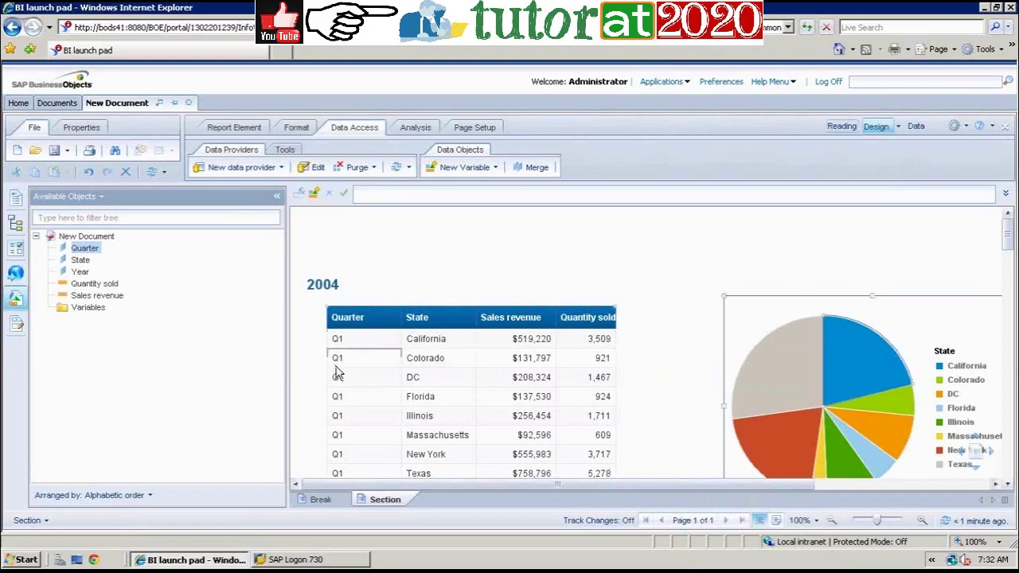
- Try setting the table's Quarter column as a section, and undo the change
left_click(363, 379)
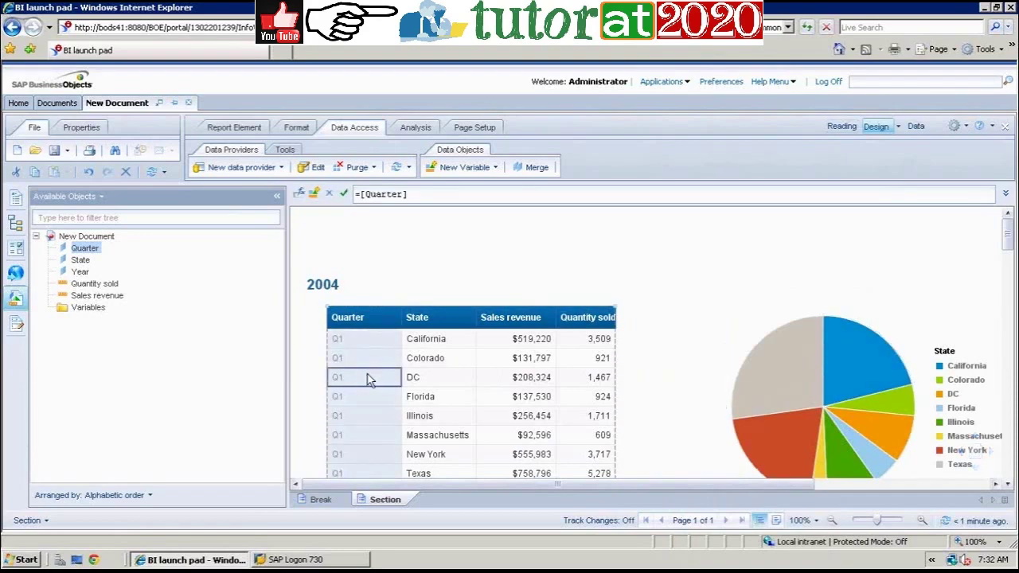
right_click(368, 380)
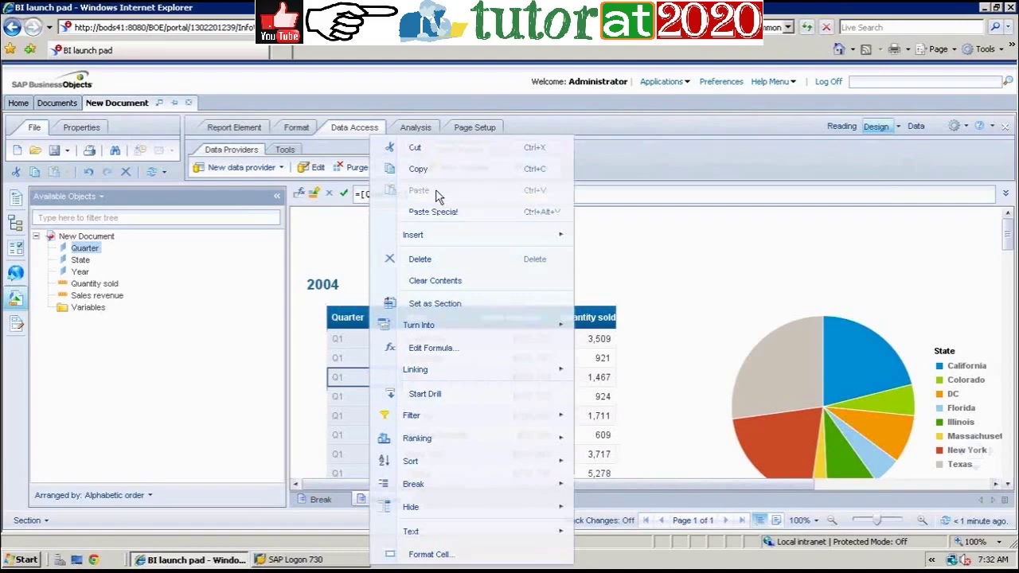
left_click(446, 307)
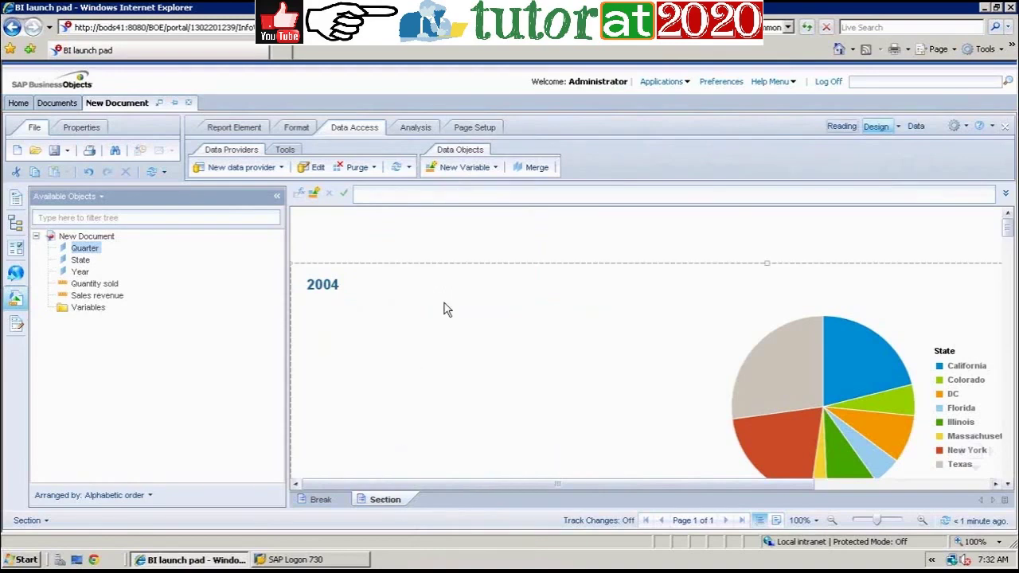
mouse_move(776, 365)
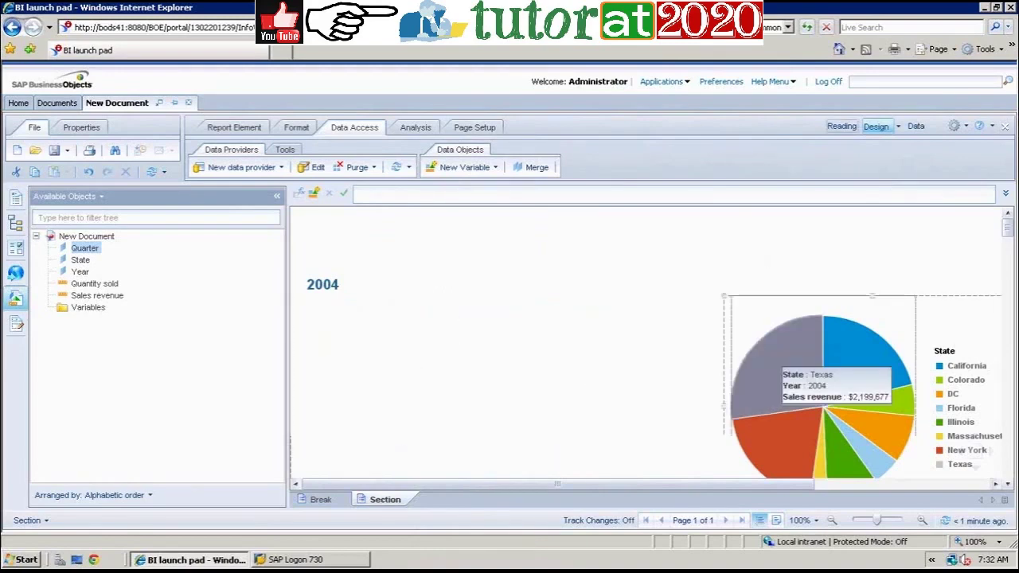
left_click(87, 173)
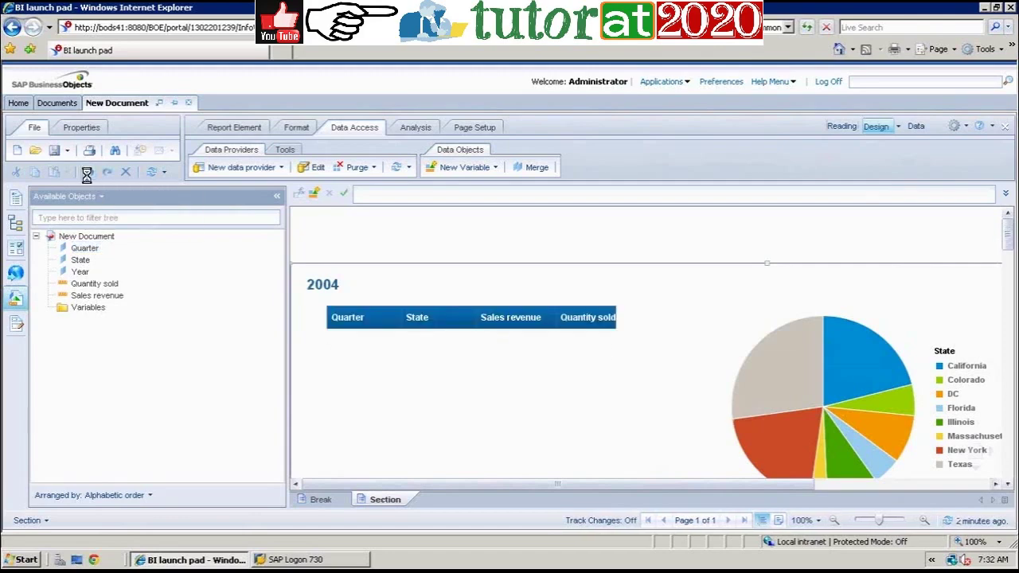
- Set the table's Quarter column as a section nested within each year, and check the Q1 block
left_click(384, 366)
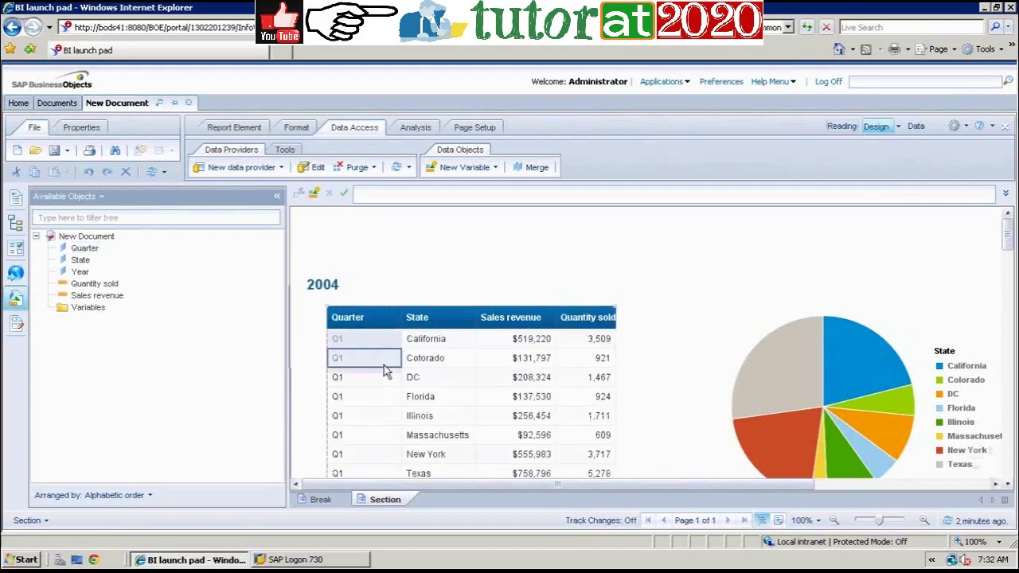
right_click(384, 368)
mouse_move(478, 368)
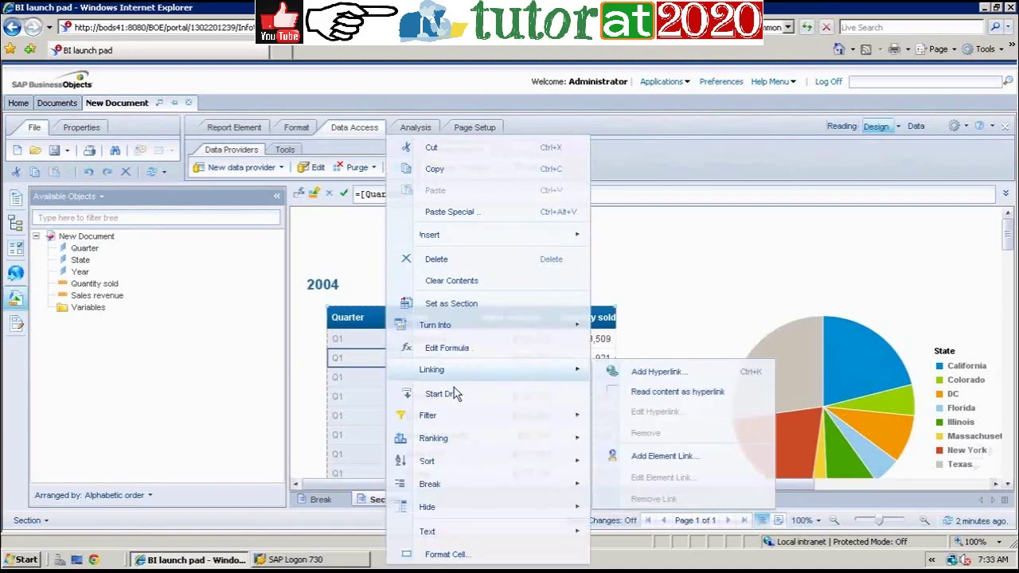
left_click(460, 309)
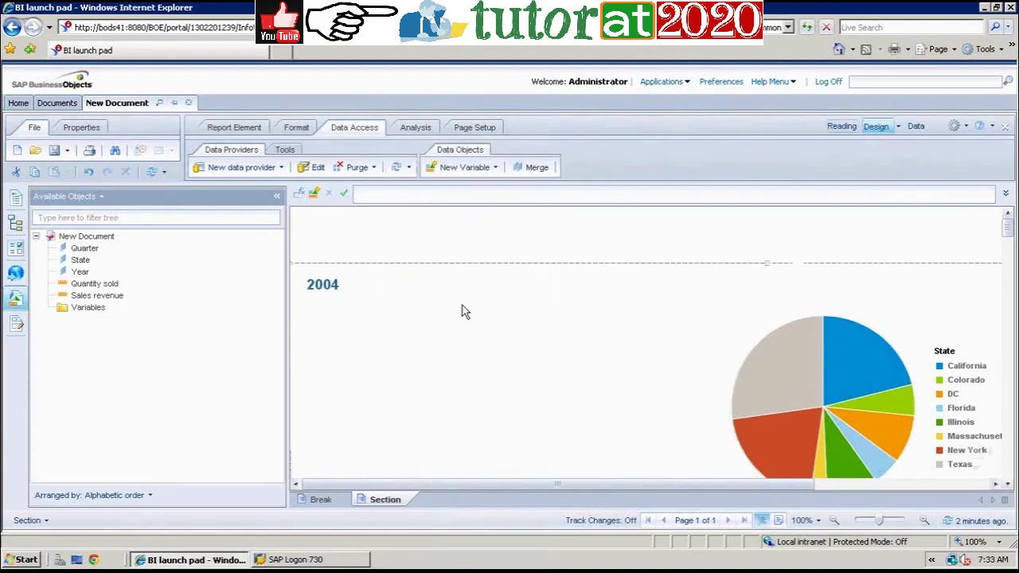
left_click(1005, 284)
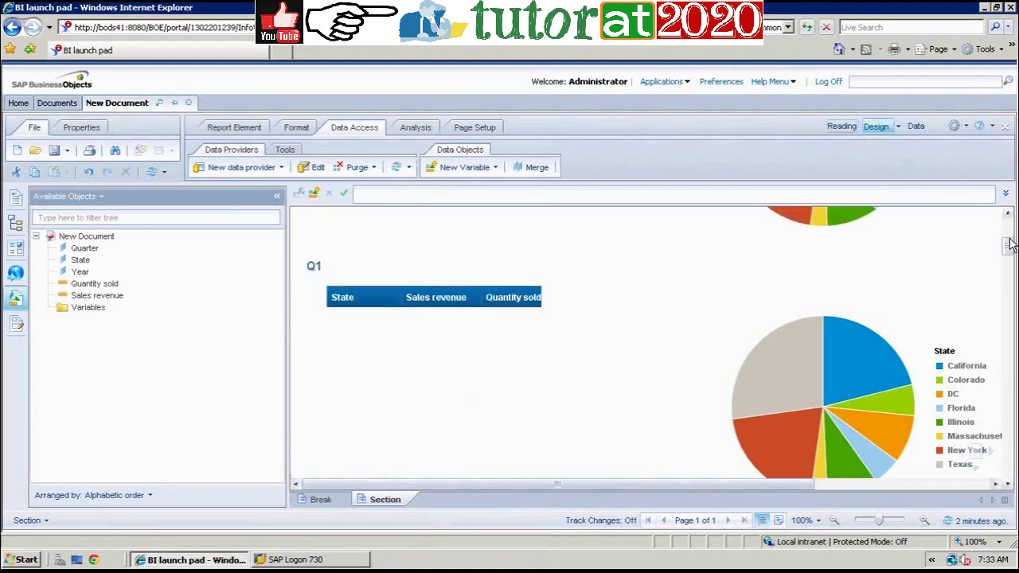
left_click(1009, 269)
mouse_move(1009, 263)
left_mouse_down()
mouse_move(1009, 235)
mouse_move(1009, 253)
left_mouse_up()
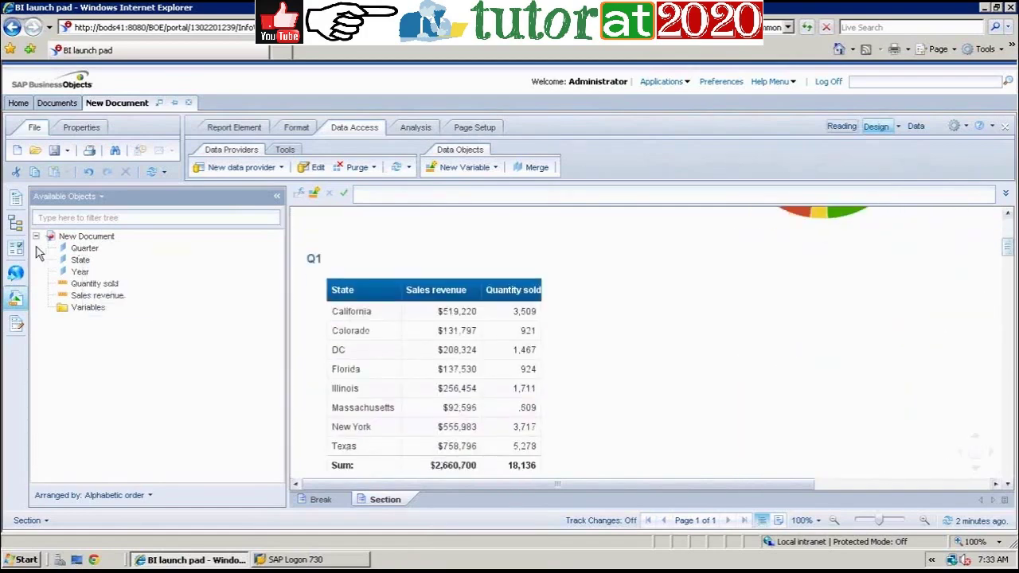
- Expand the 2004 and 2006 sections in the report map, go to Q3 of 2006, and return toward the report's start
left_click(17, 229)
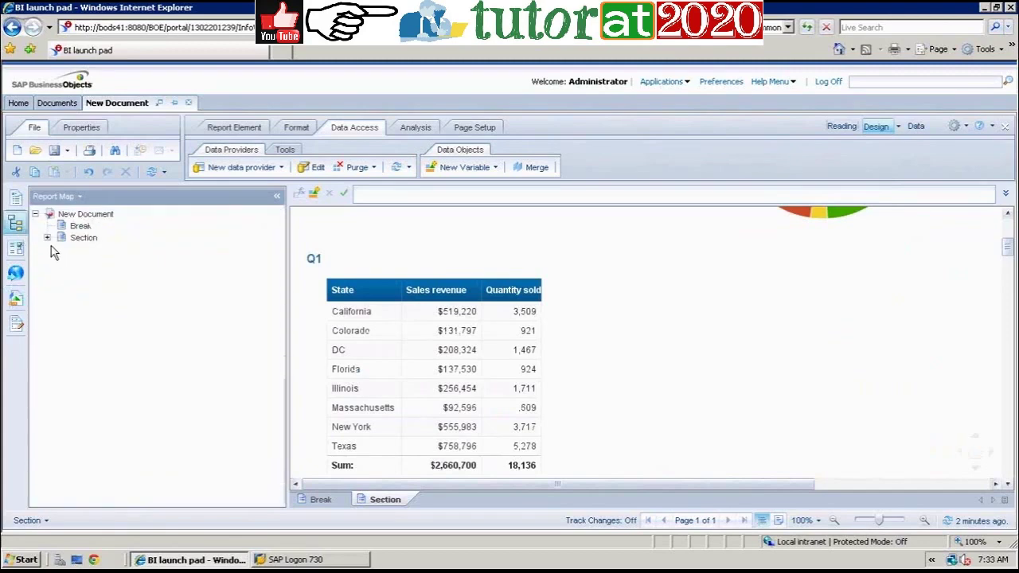
left_click(47, 237)
left_click(60, 250)
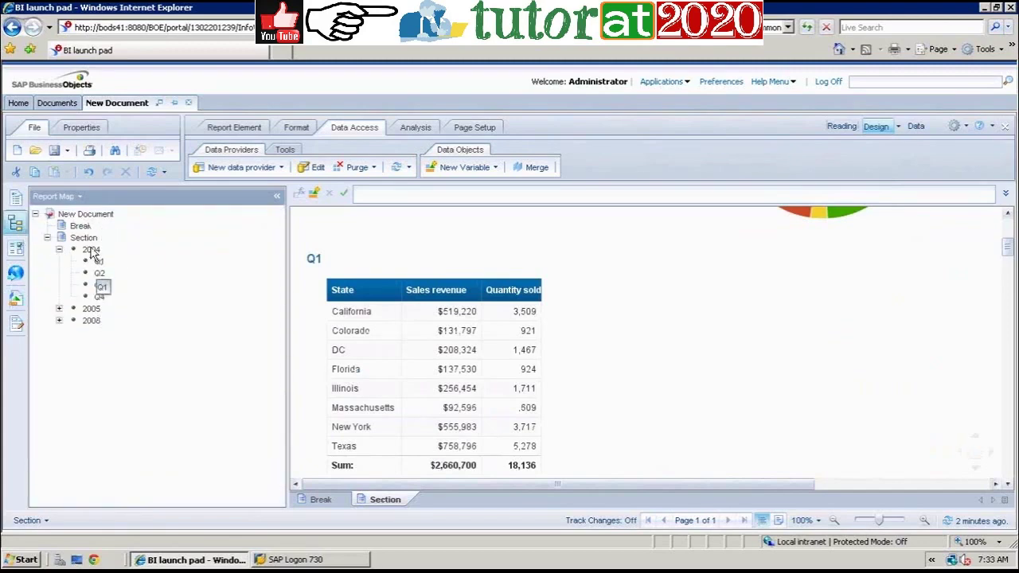
left_click(59, 321)
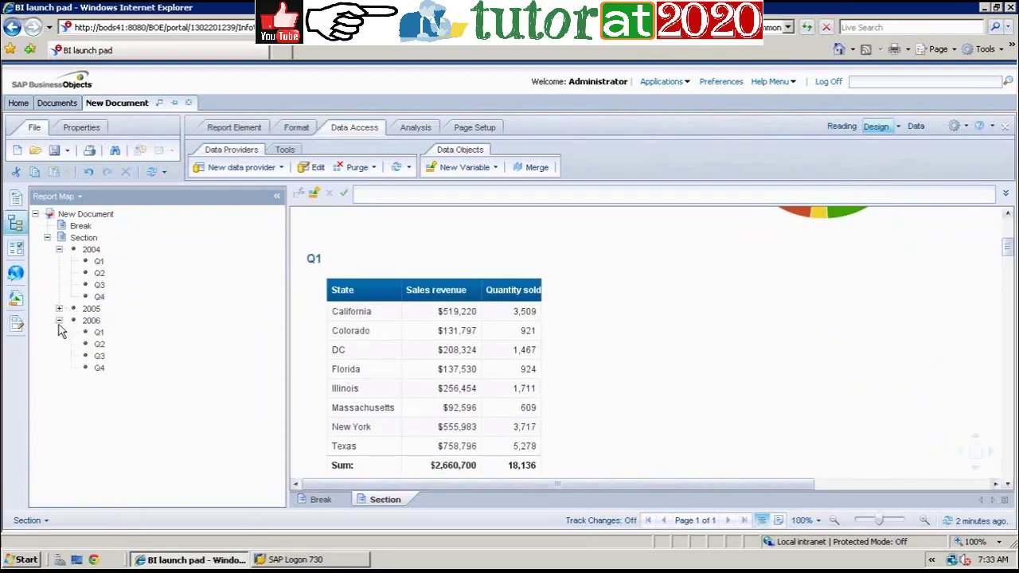
left_click(99, 355)
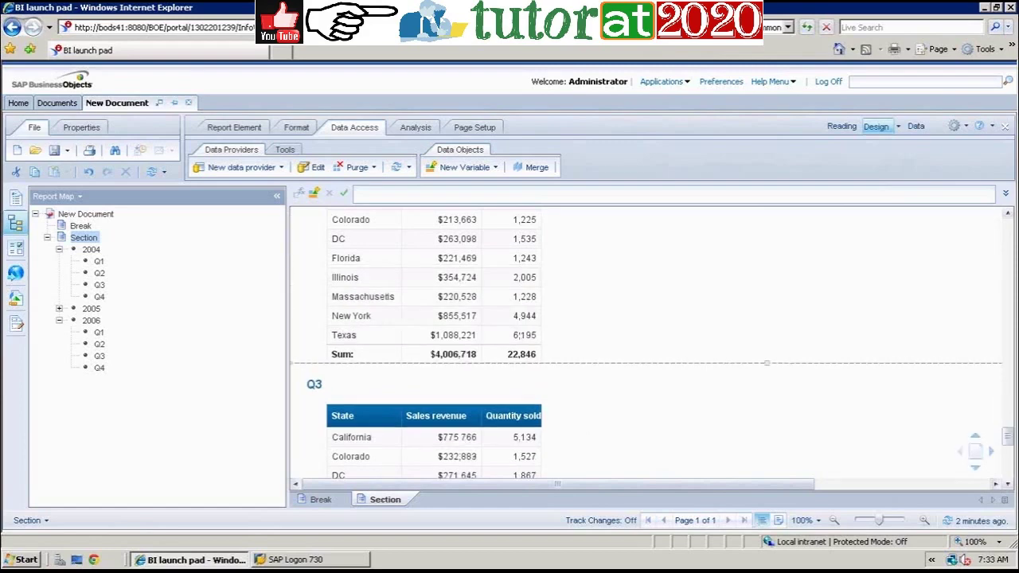
scroll(1009, 444, "up", 10)
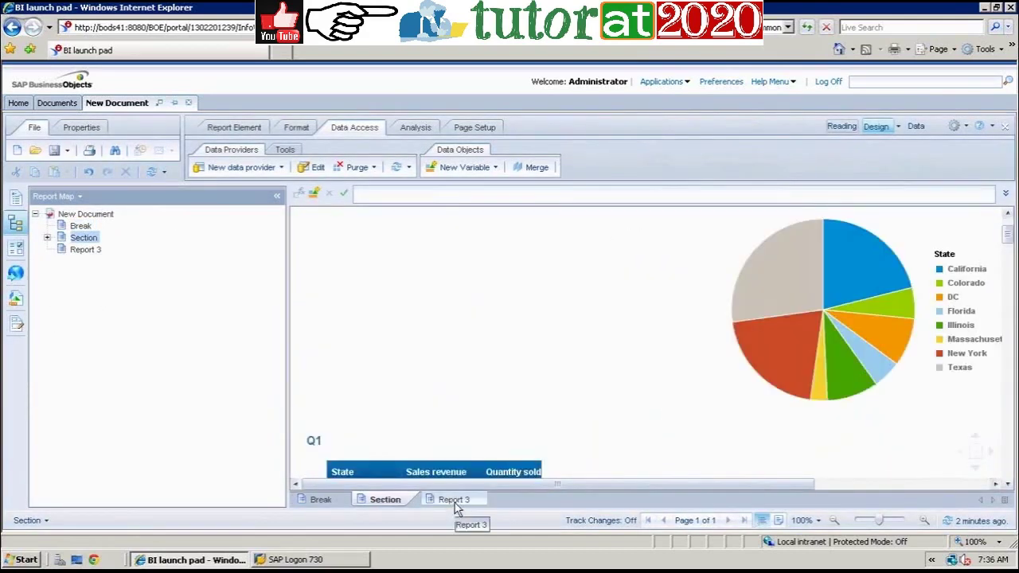
- Insert an empty cross table near the upper part of Report 3, with the document's available objects listed
left_click(452, 502)
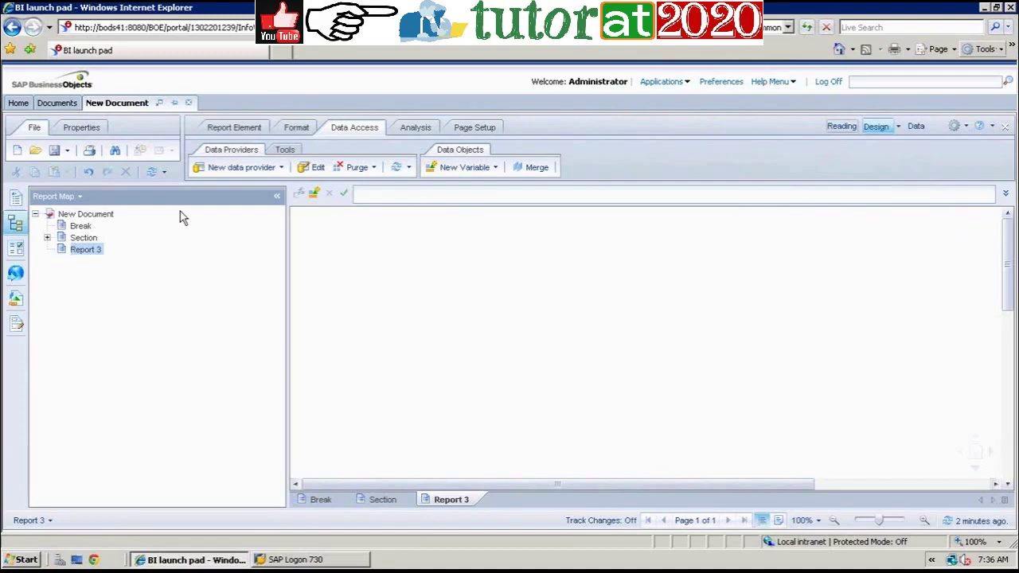
left_click(16, 300)
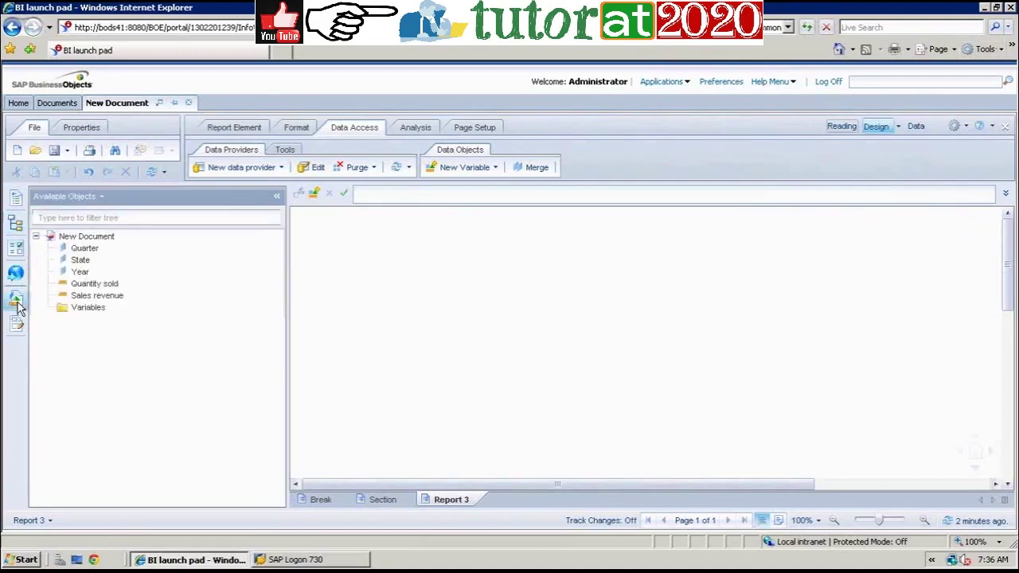
left_click(16, 300)
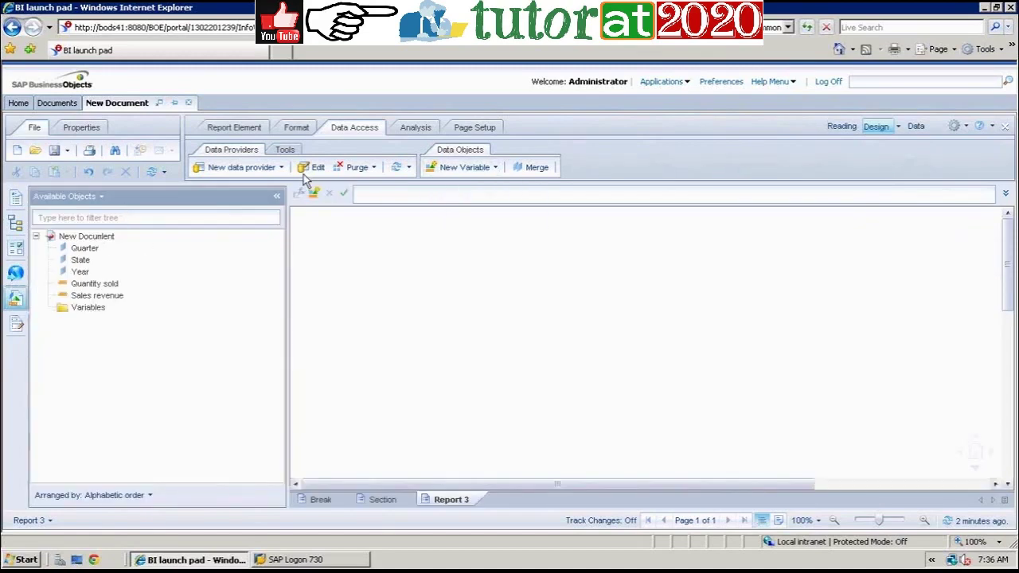
left_click(255, 127)
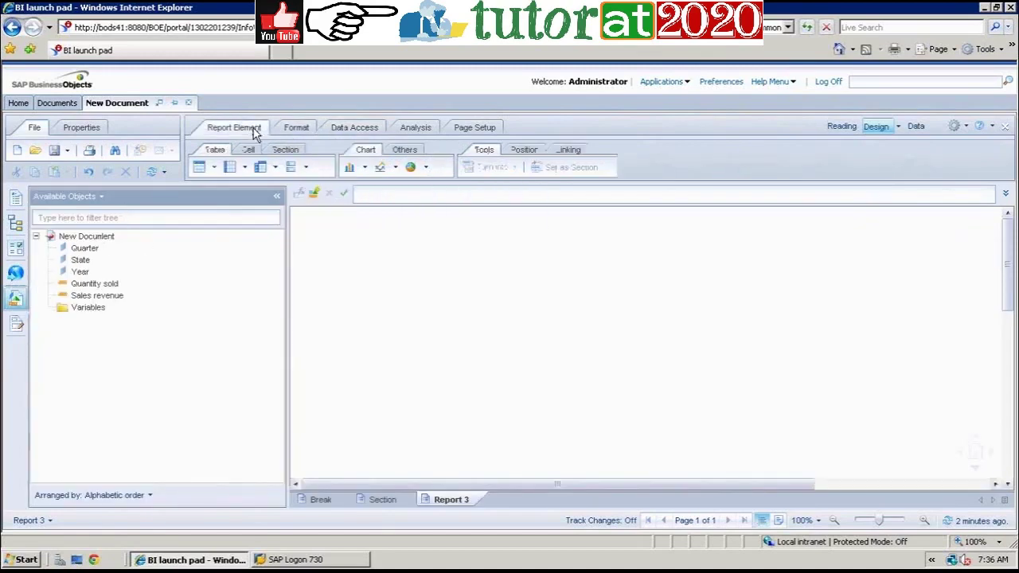
left_click(263, 172)
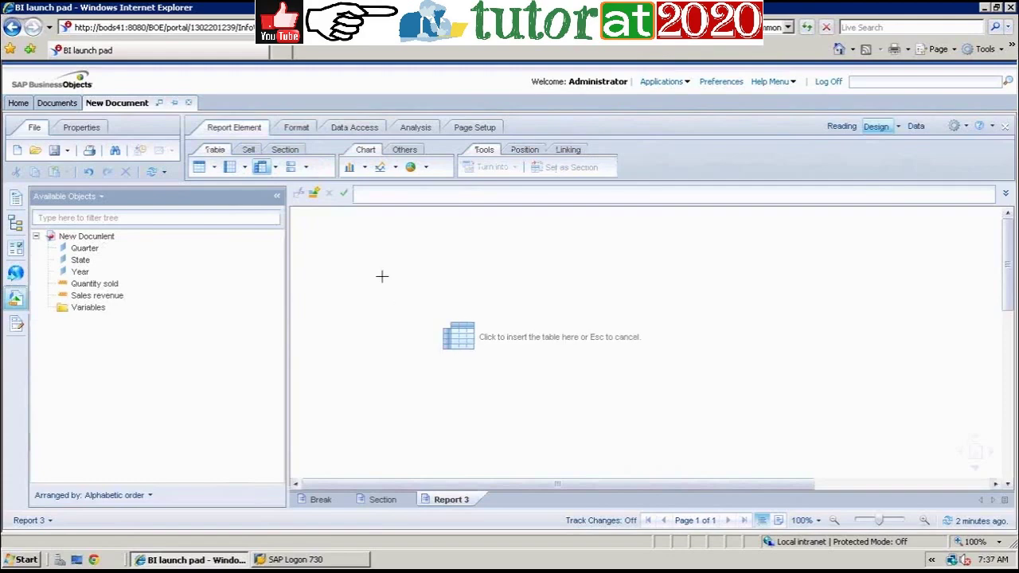
left_click(382, 276)
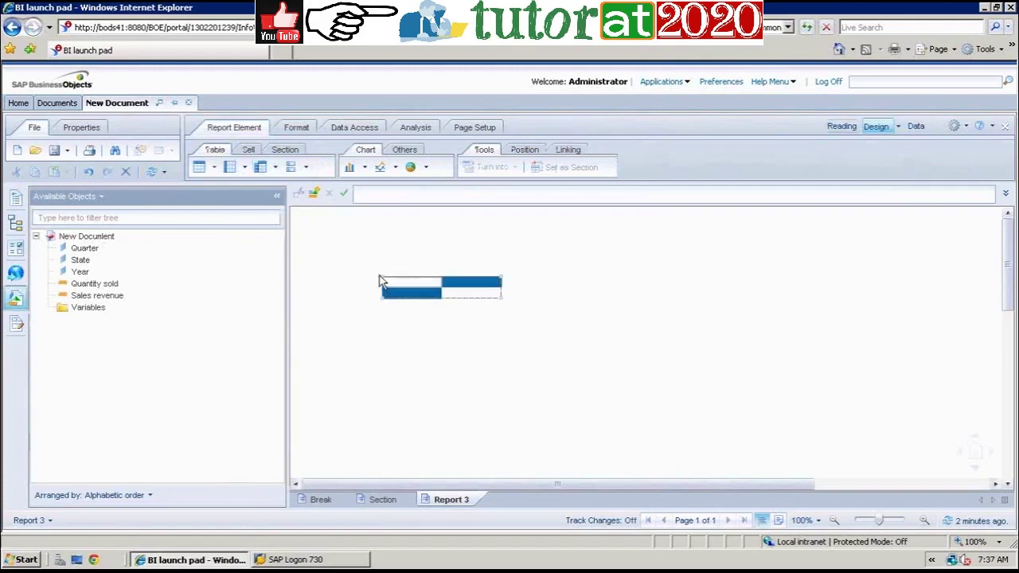
- Fill the cross table with State as rows, Quarter as columns and Sales revenue in the body, slightly widening the revenue column
left_click(419, 293)
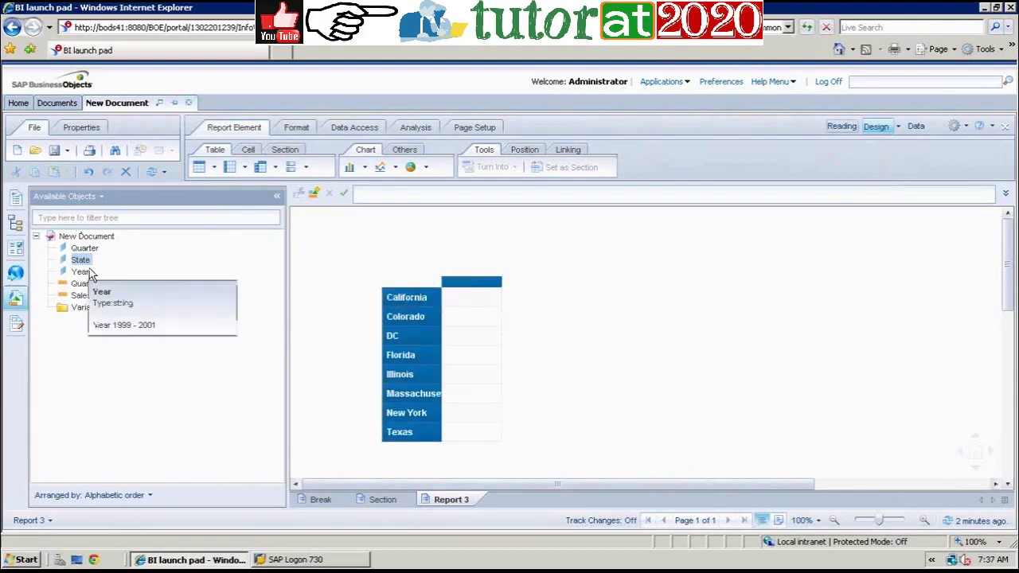
left_click(95, 297)
left_click_drag(96, 301, 459, 298)
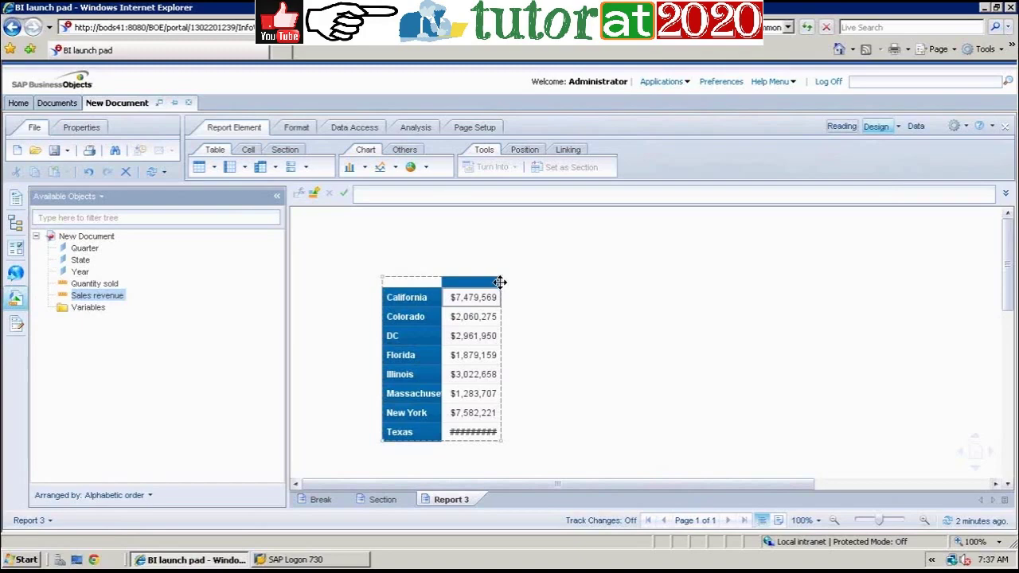
left_click_drag(500, 282, 517, 283)
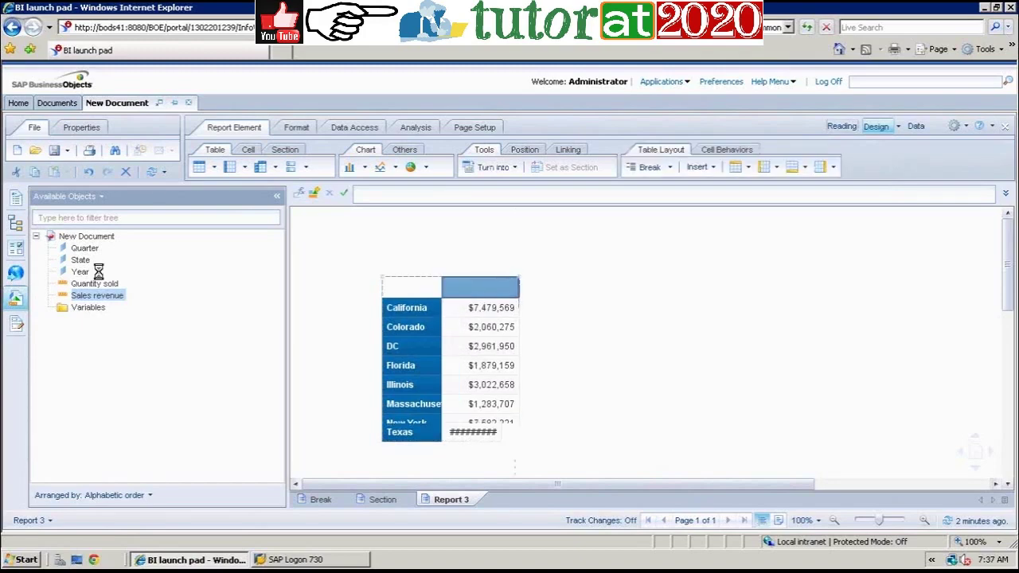
left_click_drag(86, 253, 484, 283)
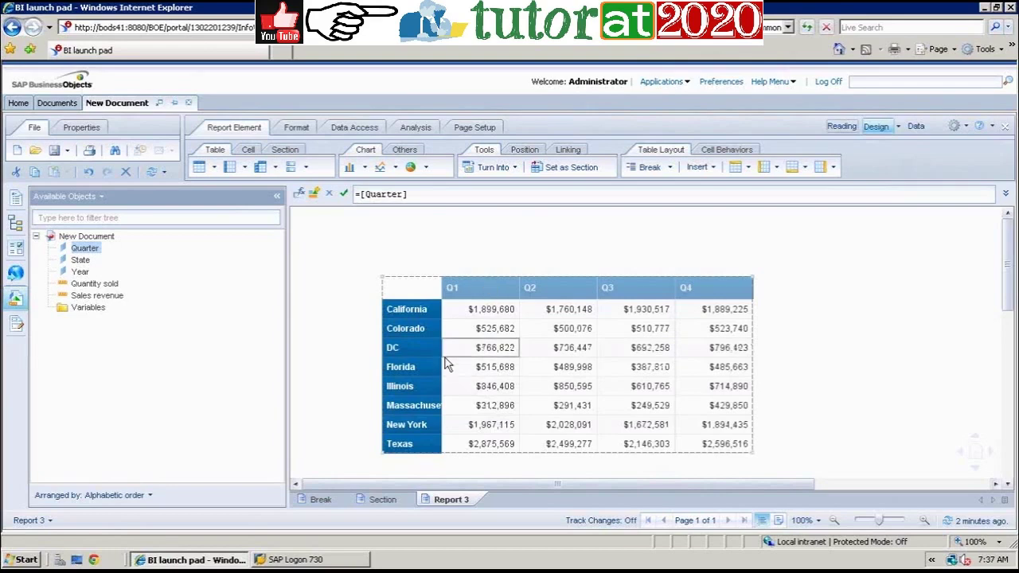
- Inspect the formulas behind the cross table's state header and body cells
left_click(416, 315)
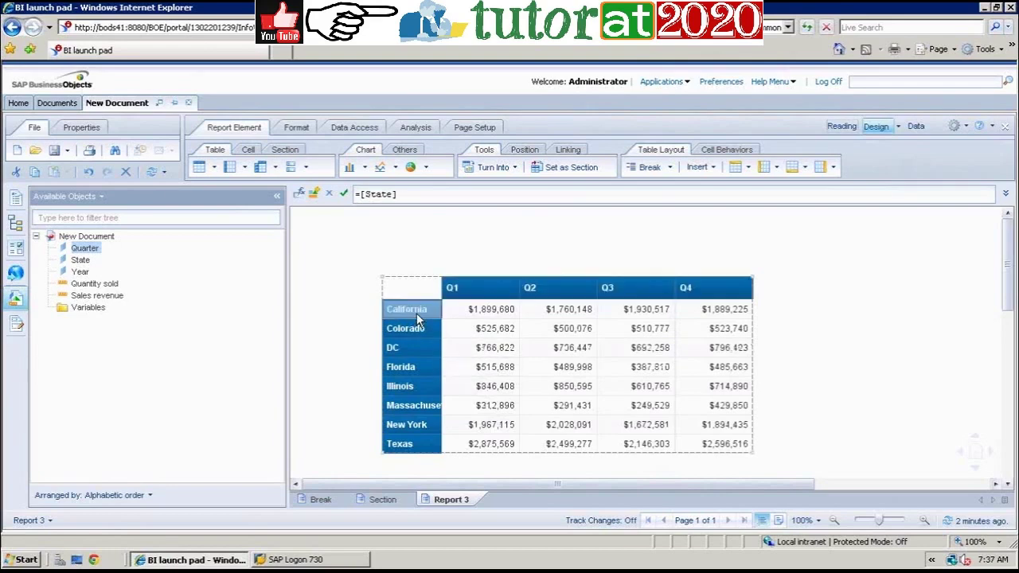
left_click(482, 314)
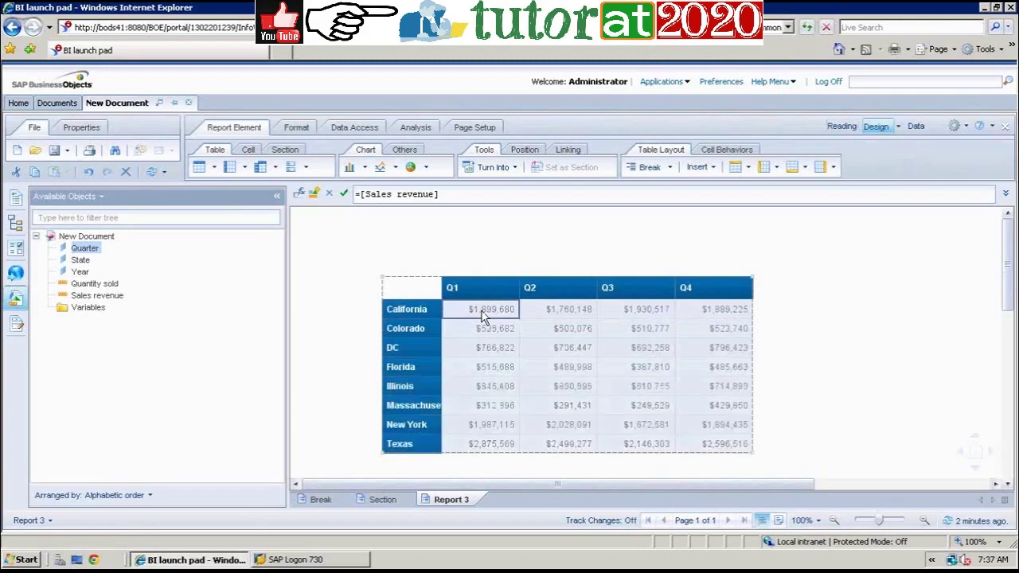
left_click(559, 315)
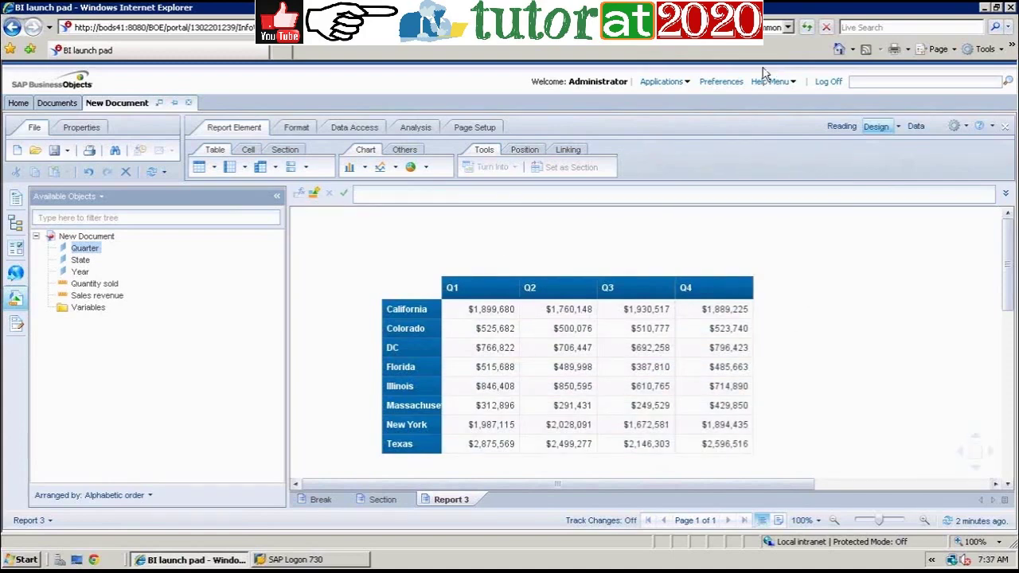
- Start a new Web Intelligence document that uses a universe as its data source
left_click(684, 82)
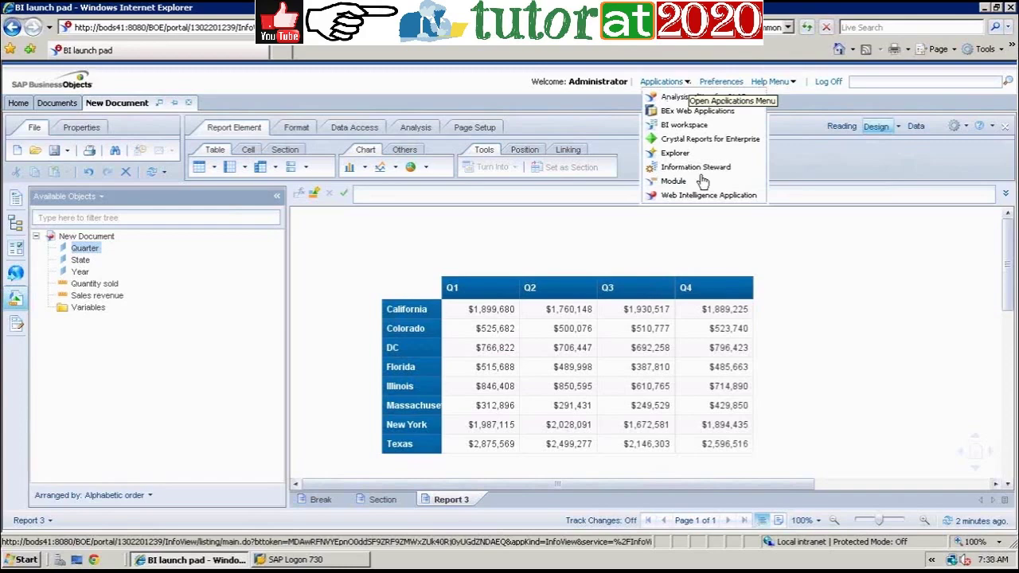
left_click(703, 197)
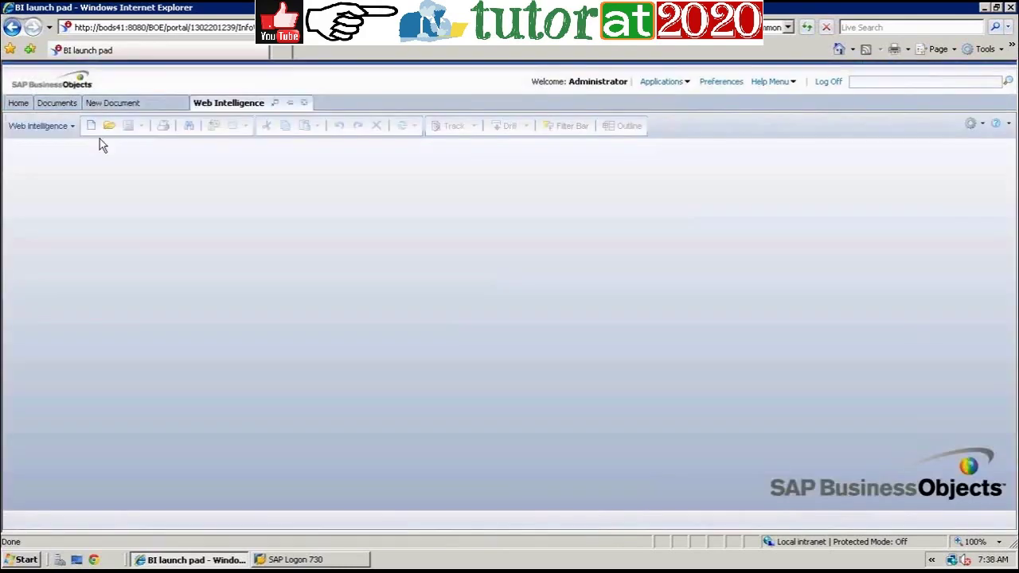
left_click(90, 125)
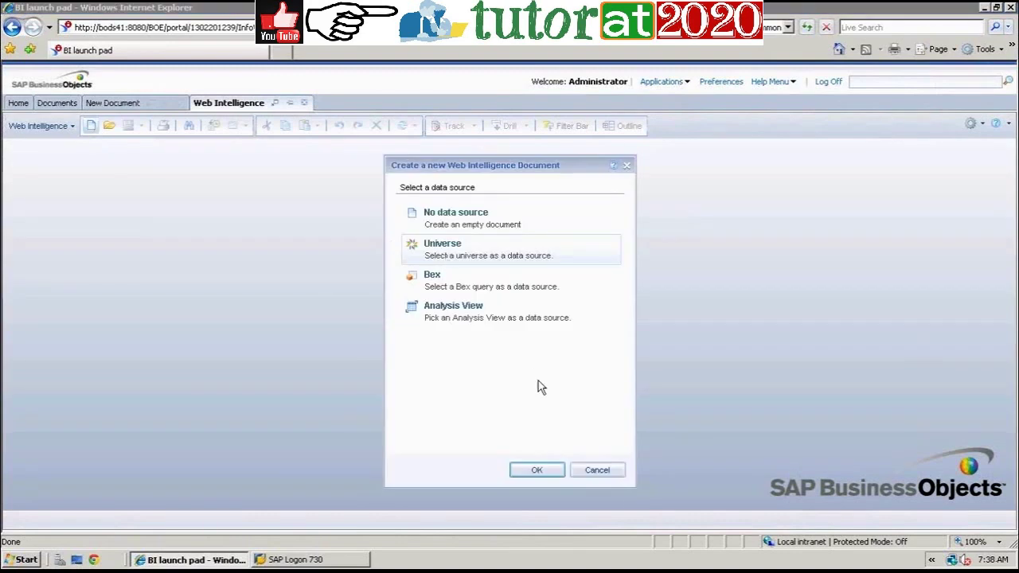
left_click(553, 476)
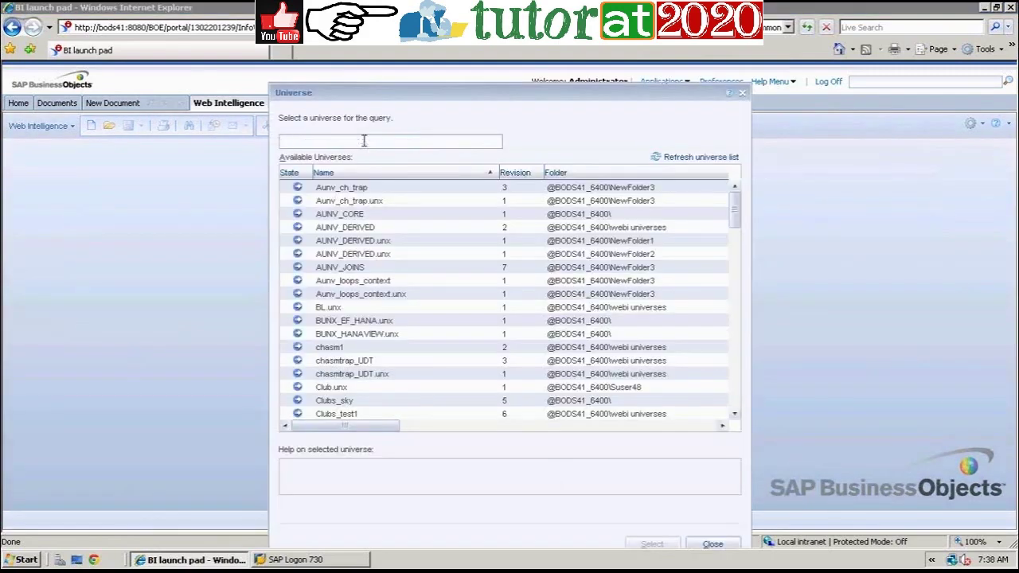
- Filter the universe list by "Efa" and select the eFashion universe in NewFolder3 for the query
type("E")
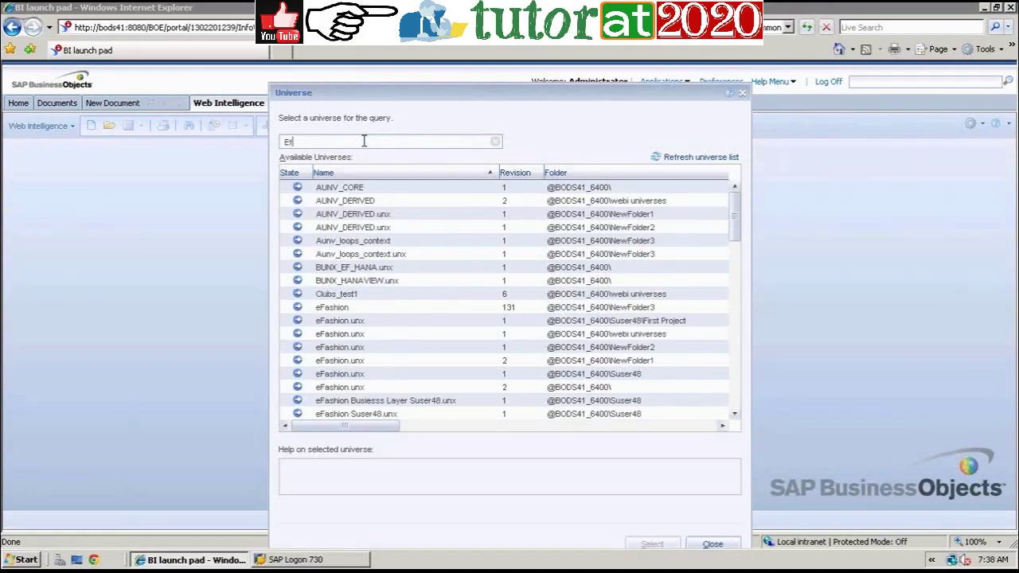
type("fa")
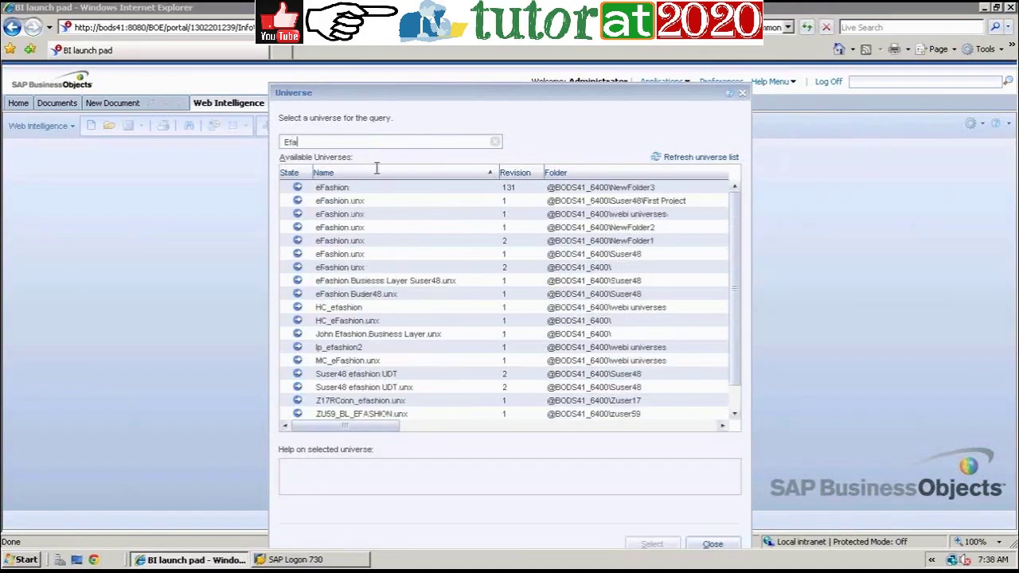
left_click(358, 190)
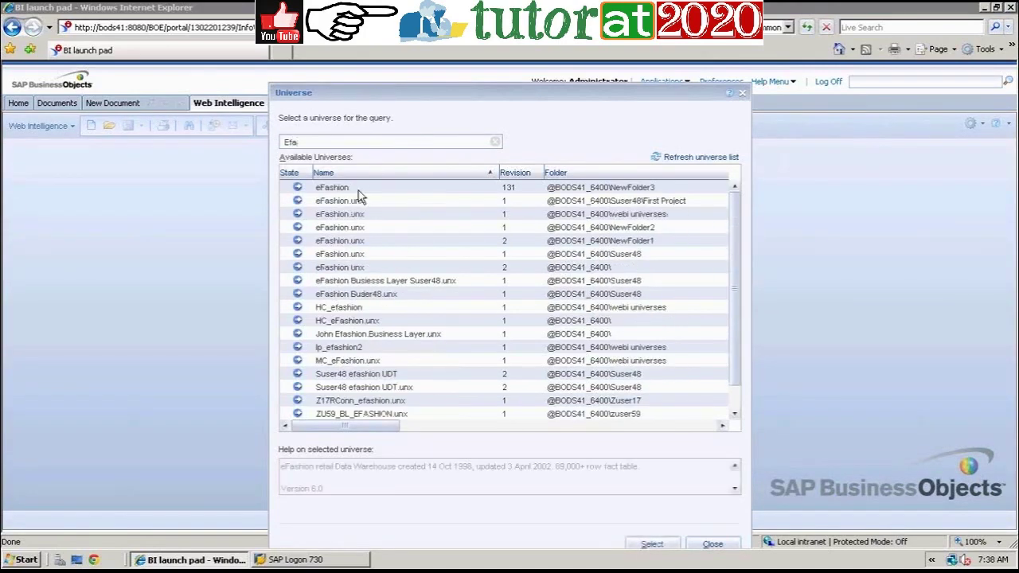
left_click(652, 545)
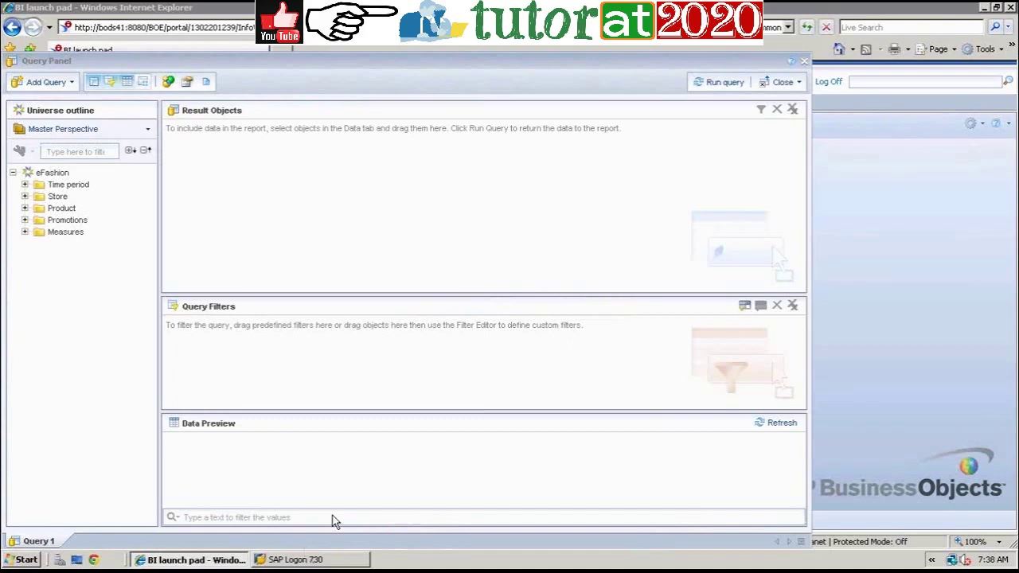
- Add Year, State and Lines from the Time period, Store and Product classes to the query's result objects
left_click(26, 185)
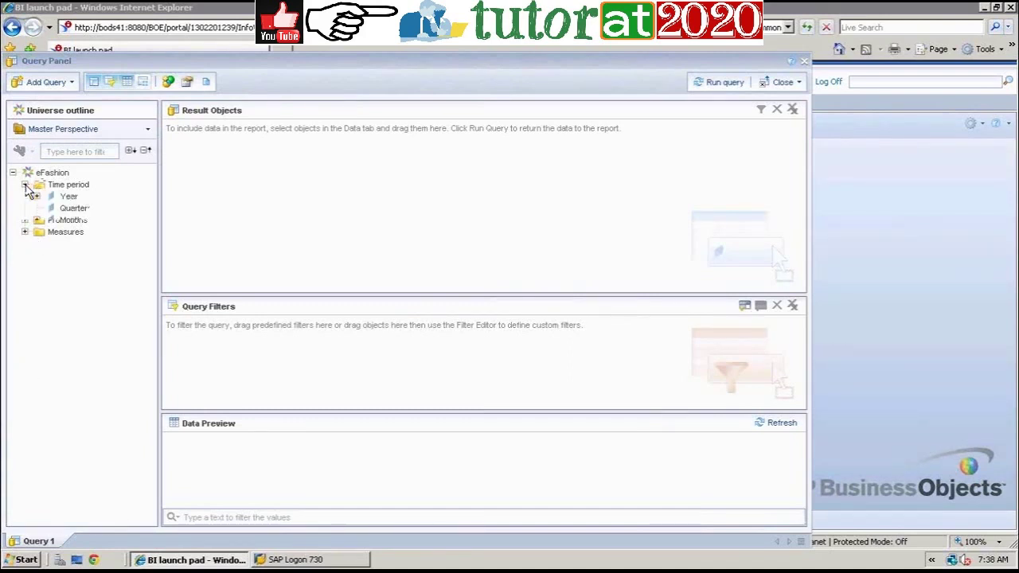
double_click(64, 199)
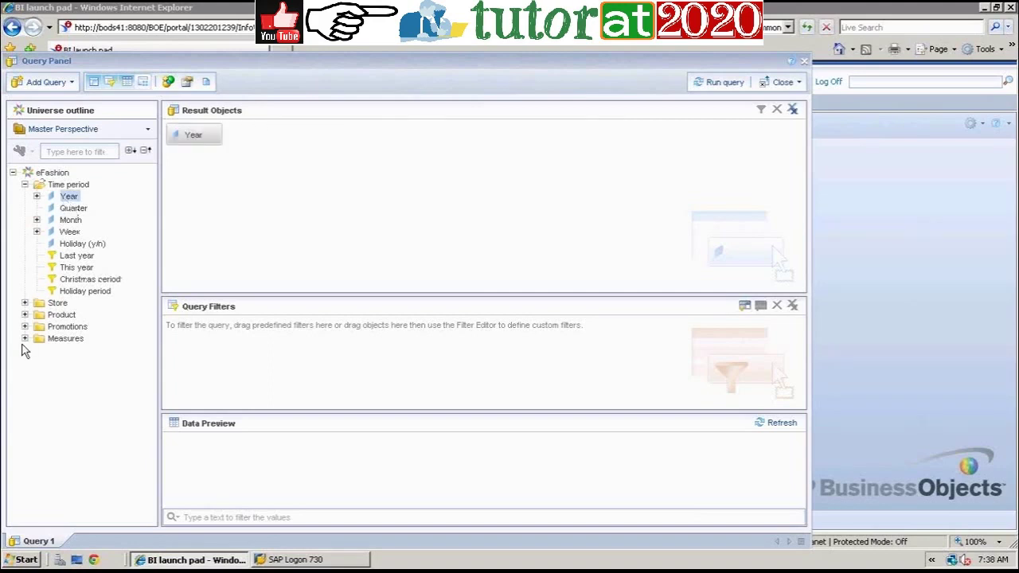
left_click(25, 304)
double_click(71, 315)
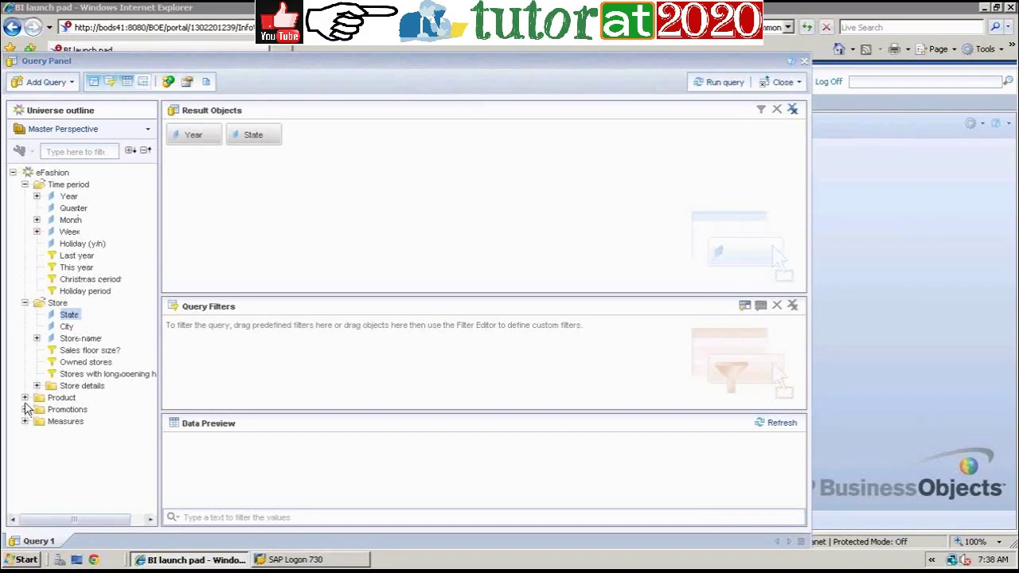
left_click(25, 398)
double_click(70, 391)
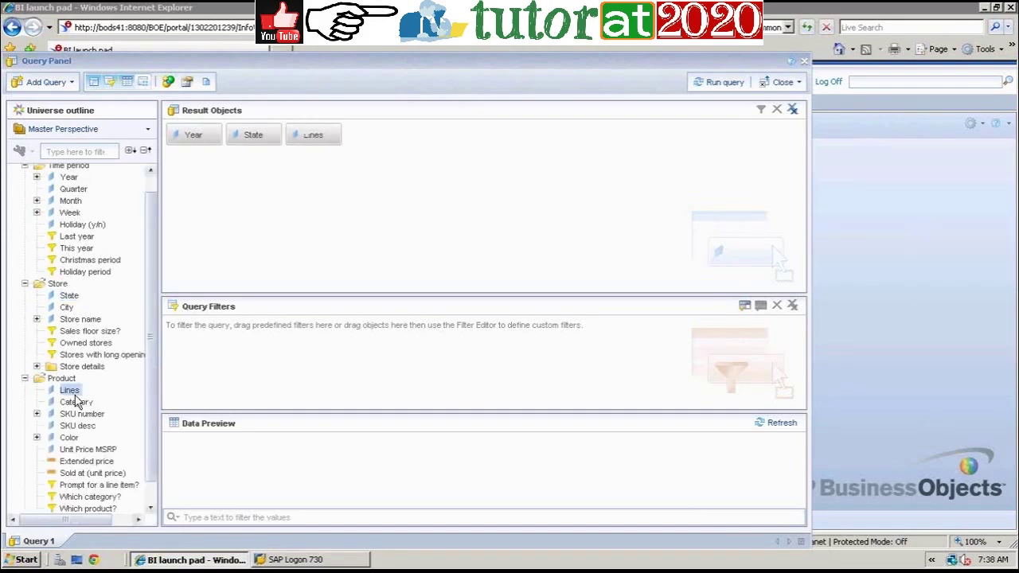
- Add the Sales revenue and Quantity sold measures to the result objects, run the query, and dismiss the autosave notice
left_click(150, 507)
left_click(150, 507)
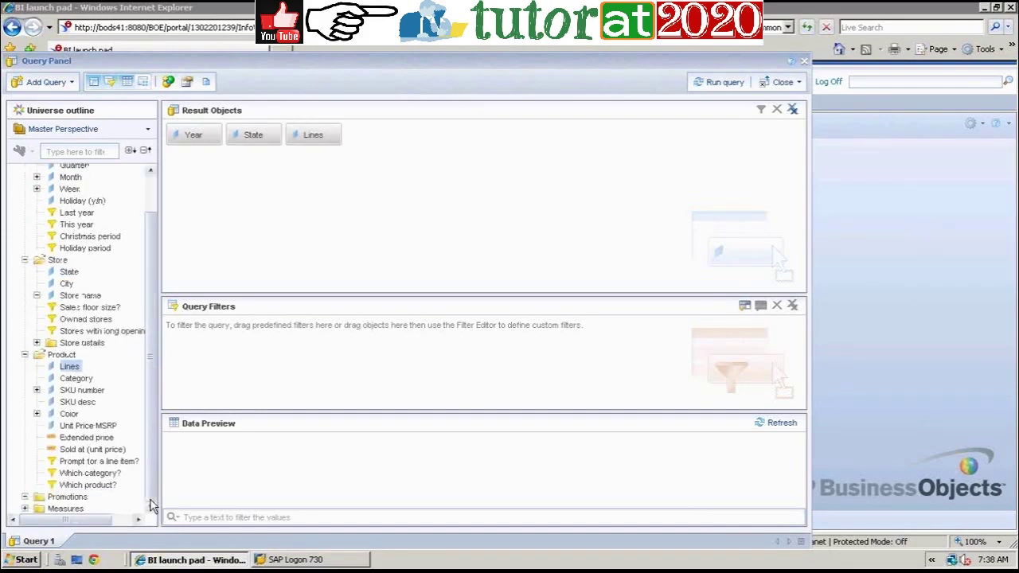
left_click(24, 508)
double_click(86, 473)
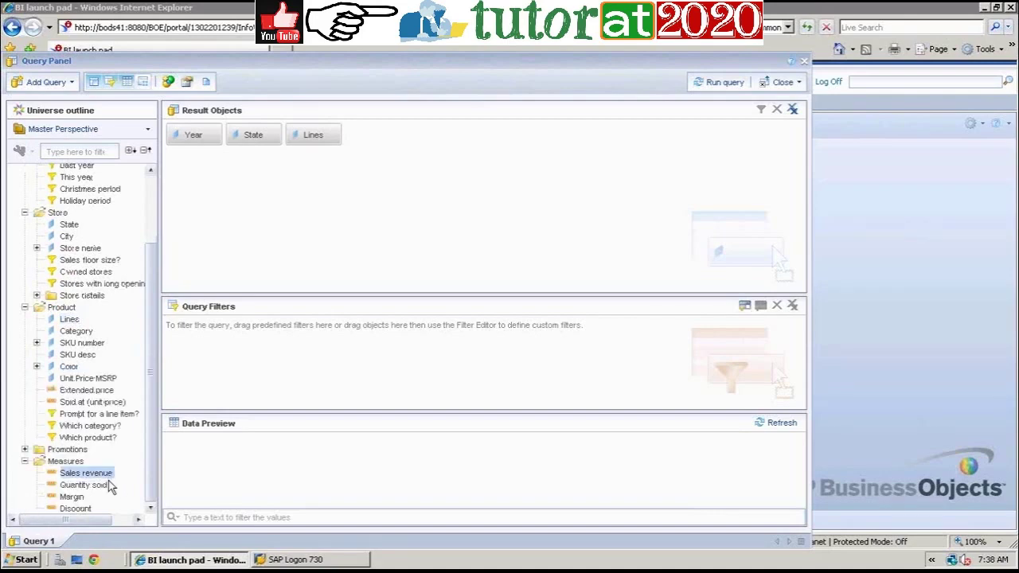
double_click(83, 485)
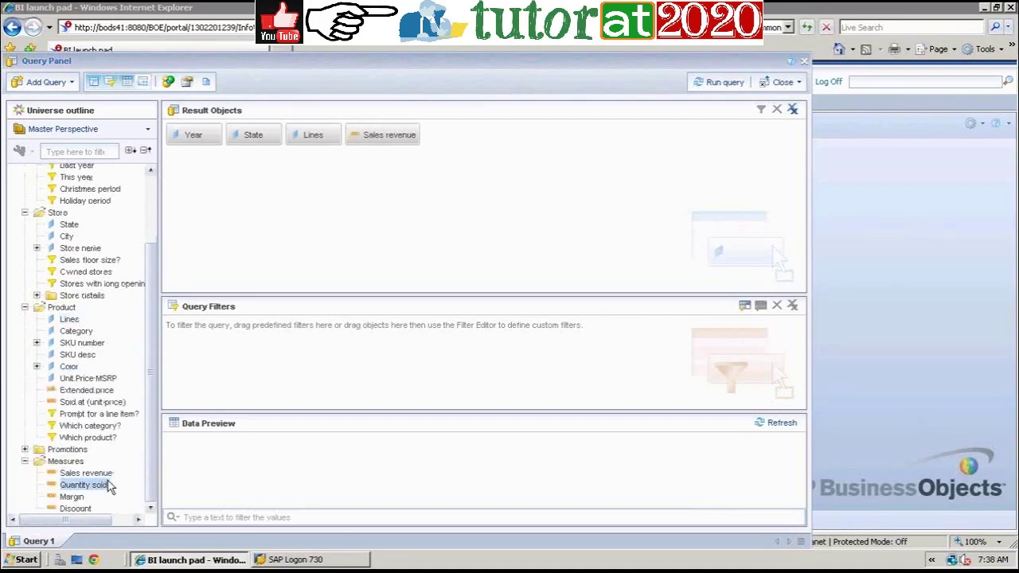
left_click(724, 86)
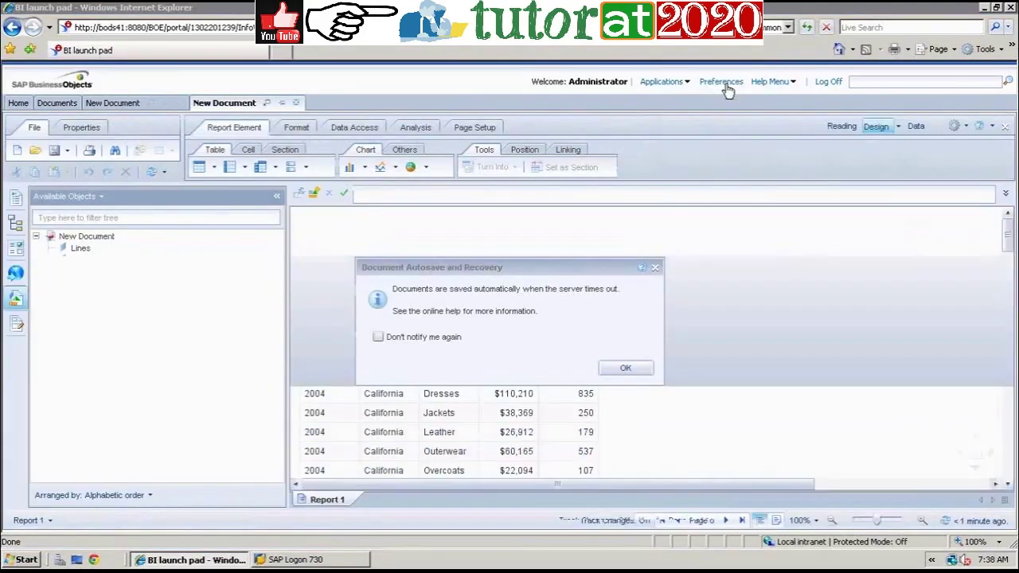
left_click(629, 367)
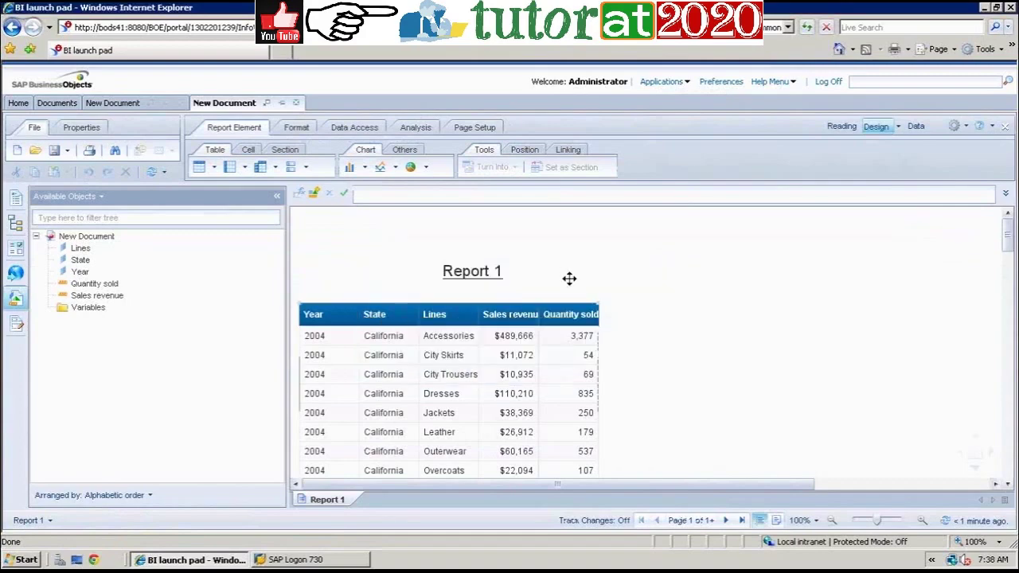
- Widen the Quantity sold, Sales revenue and Lines columns of the Report 1 table so their contents fit
left_click(596, 314)
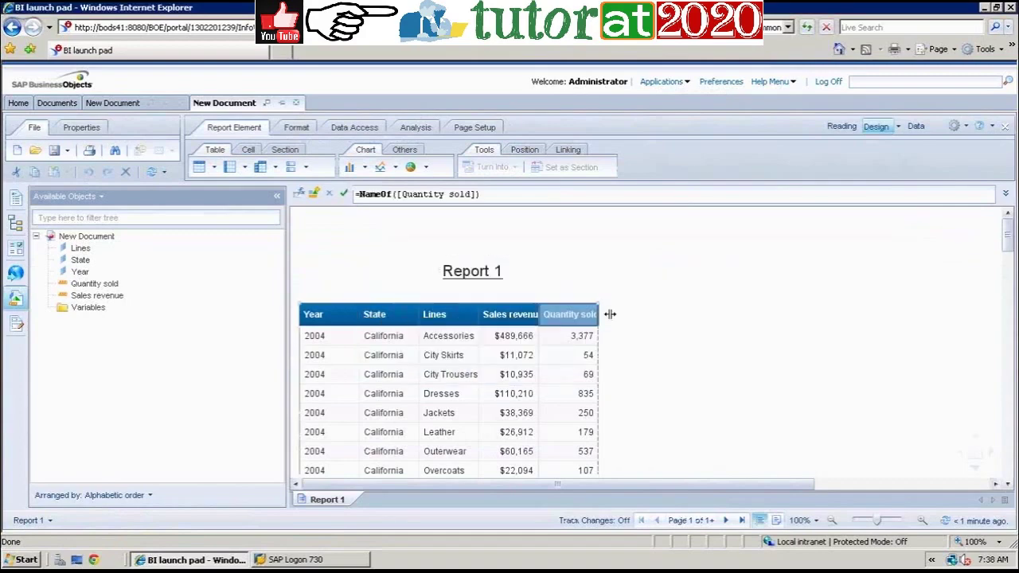
left_click(531, 315)
left_click_drag(557, 315, 556, 315)
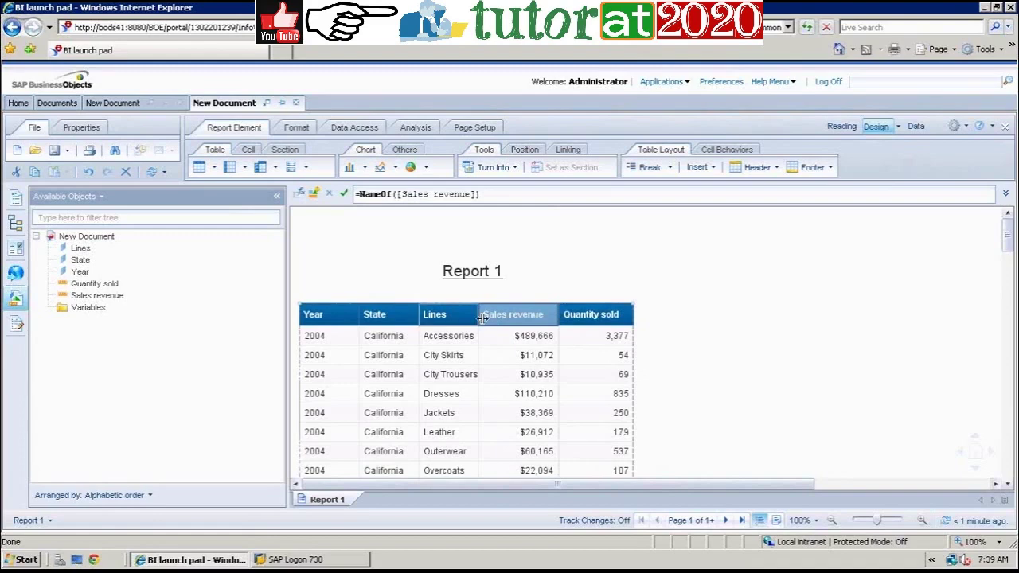
left_click_drag(476, 316, 492, 313)
left_click(539, 355)
left_click(505, 243)
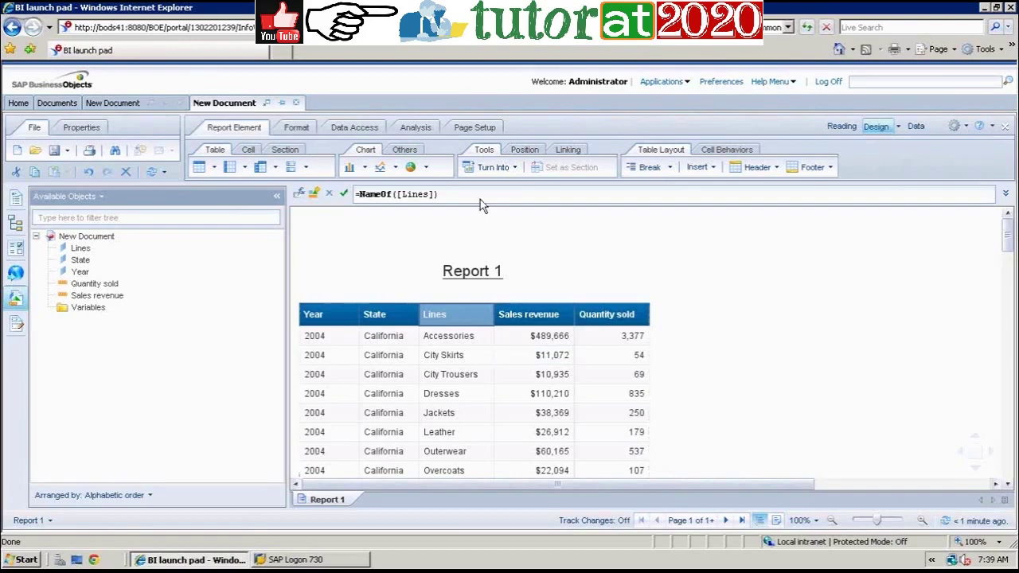
left_click(538, 379)
left_click(453, 246)
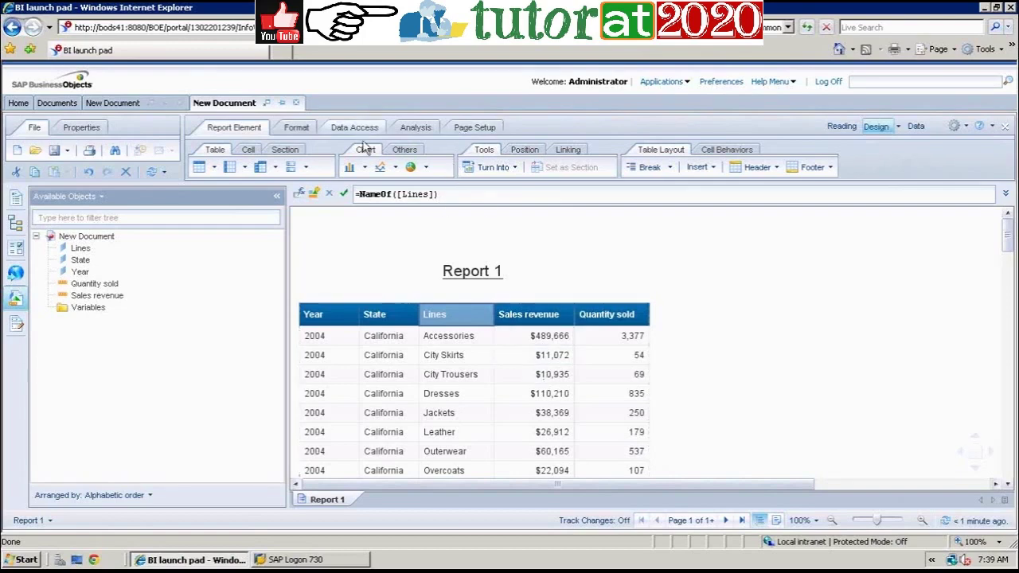
- Open the document's query for editing, search the universe outline for "Tax", and close the query again
left_click(350, 127)
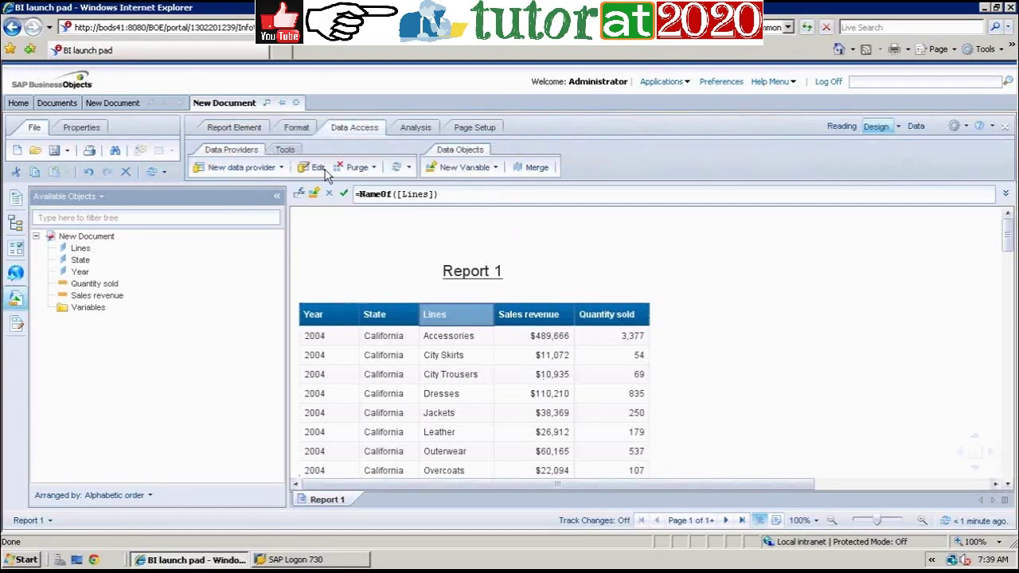
left_click(315, 169)
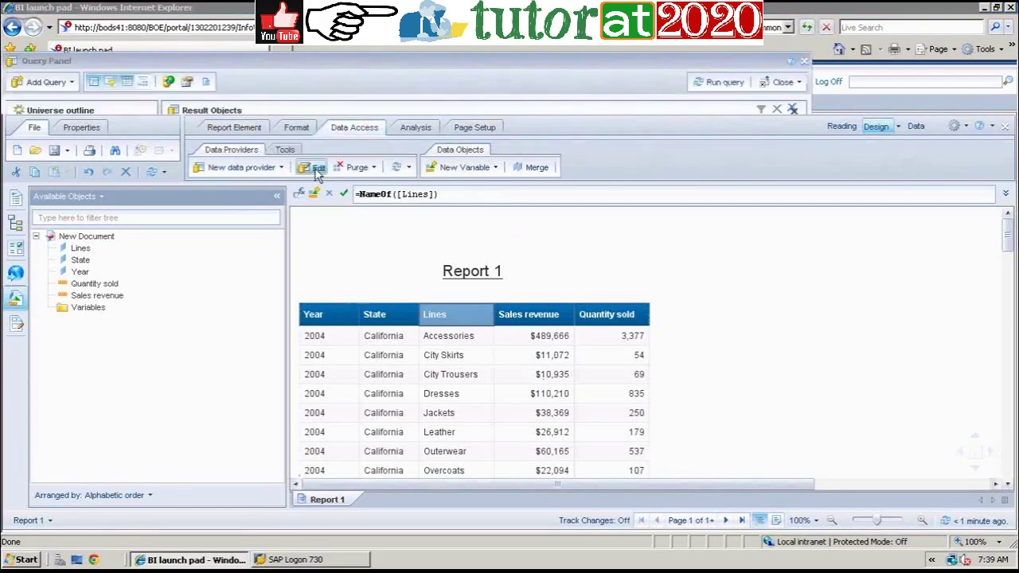
left_click(72, 148)
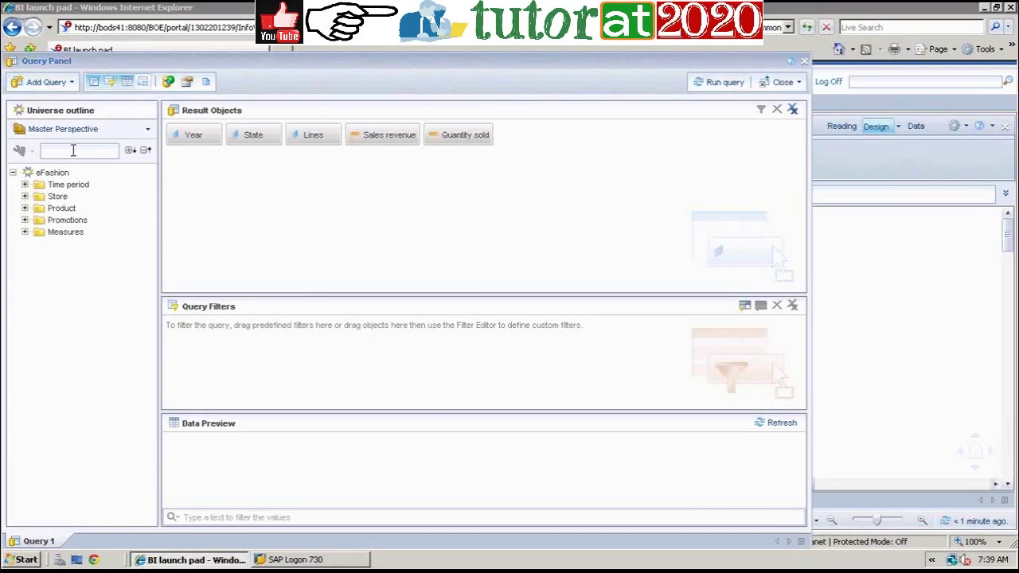
type("Tex")
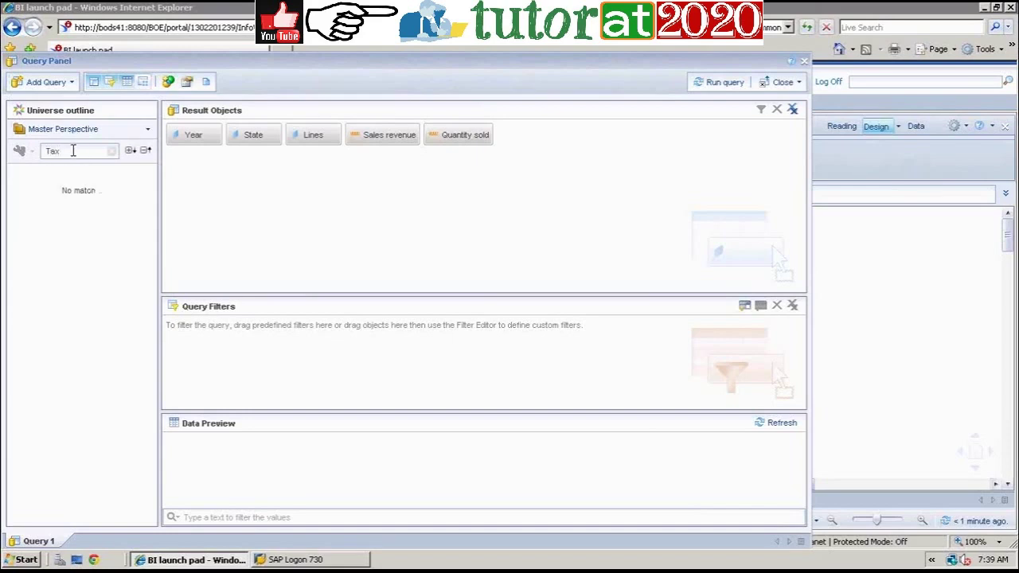
key("BackSpace")
left_click(709, 92)
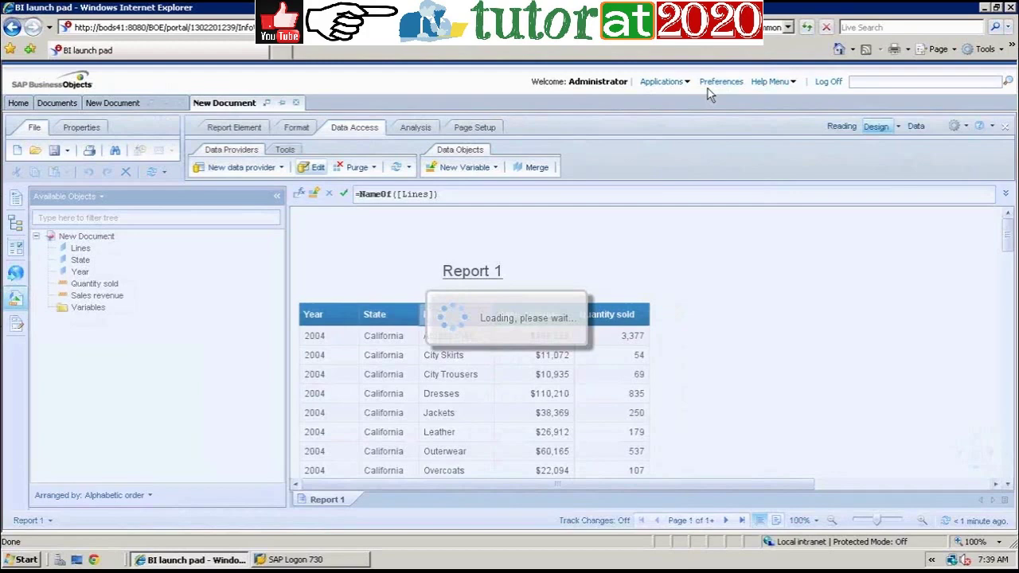
- Insert an empty column to the right of the Sales revenue column in the Report 1 table
left_click(553, 392)
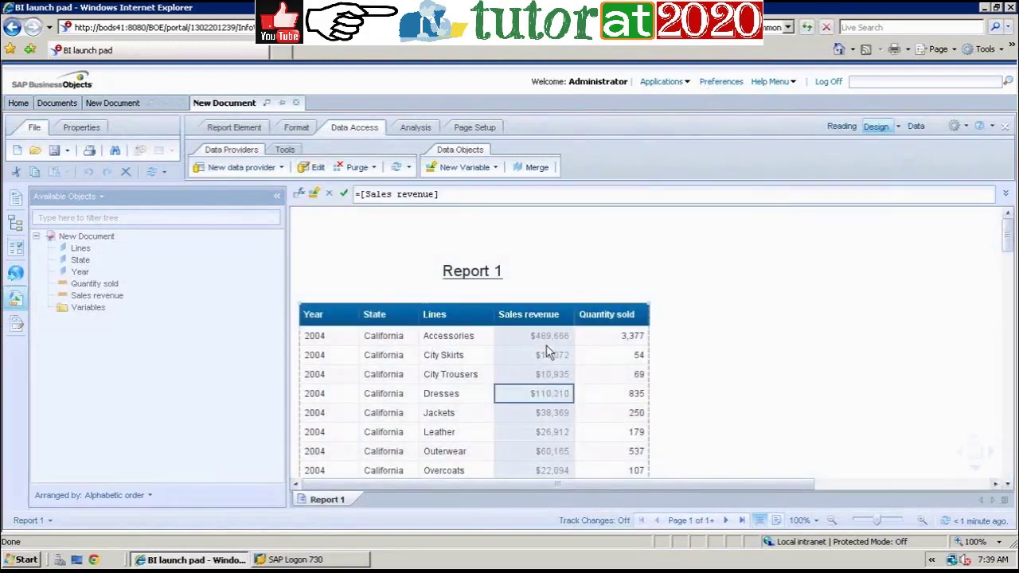
right_click(550, 398)
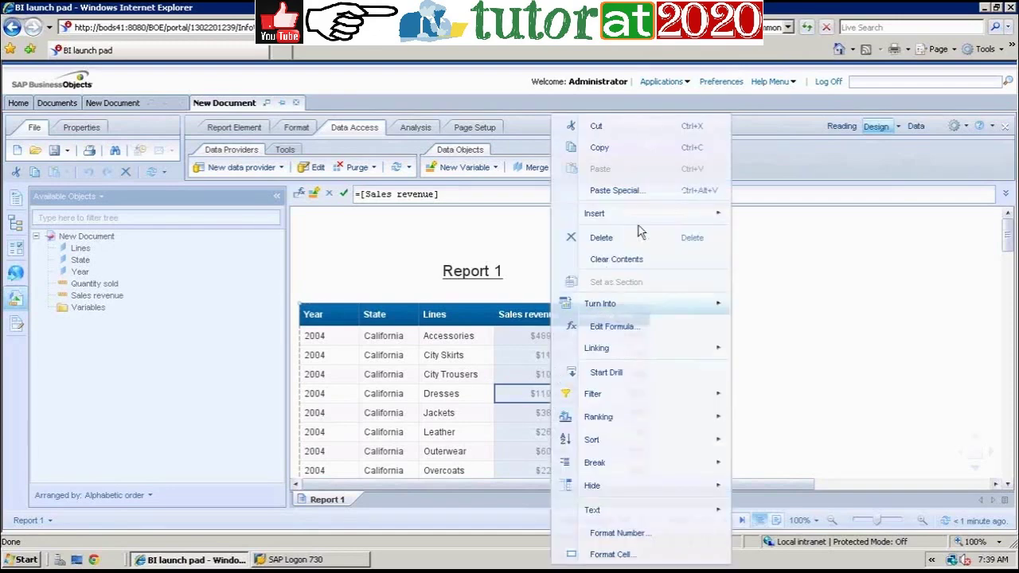
mouse_move(675, 215)
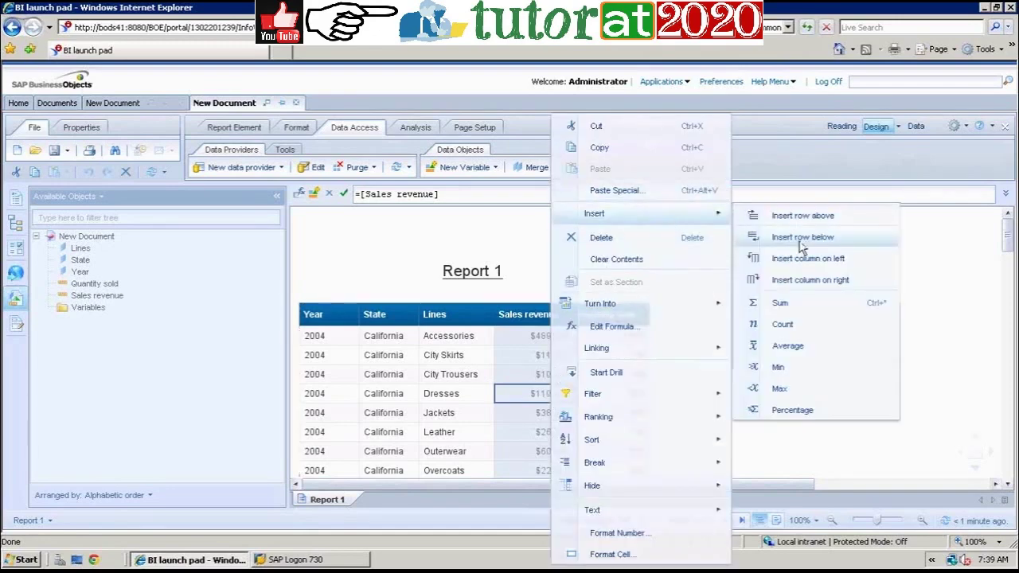
left_click(820, 280)
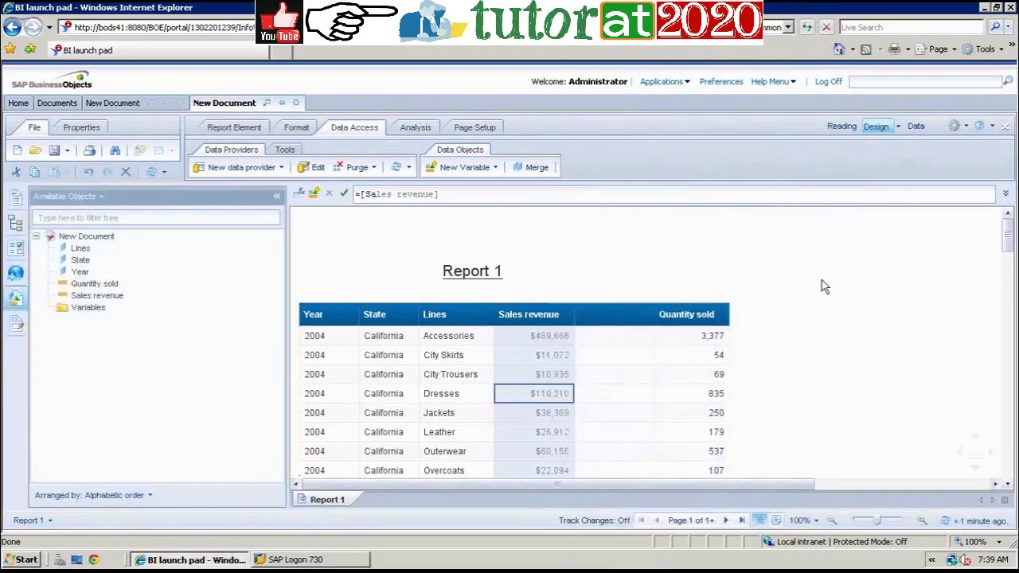
- Fill the empty column with the validated formula =[Sales revenue]*0.12 using the Formula Editor
left_click(619, 374)
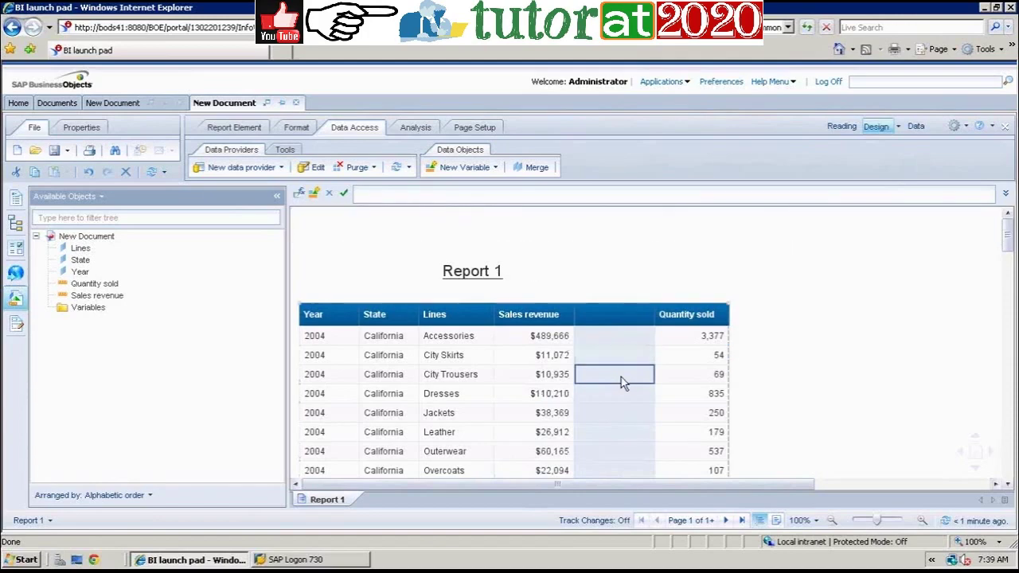
left_click(299, 195)
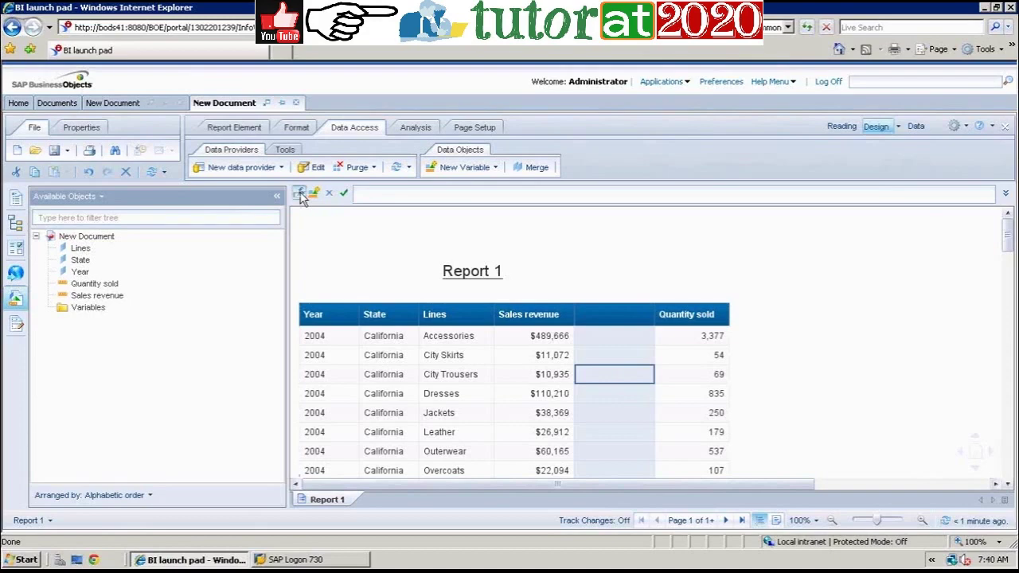
double_click(367, 292)
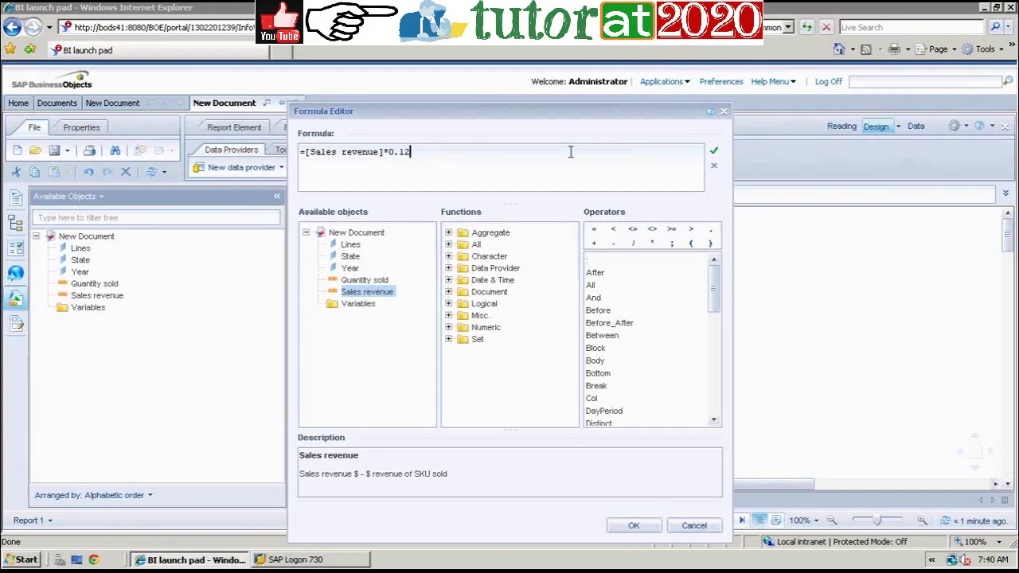
left_click(713, 150)
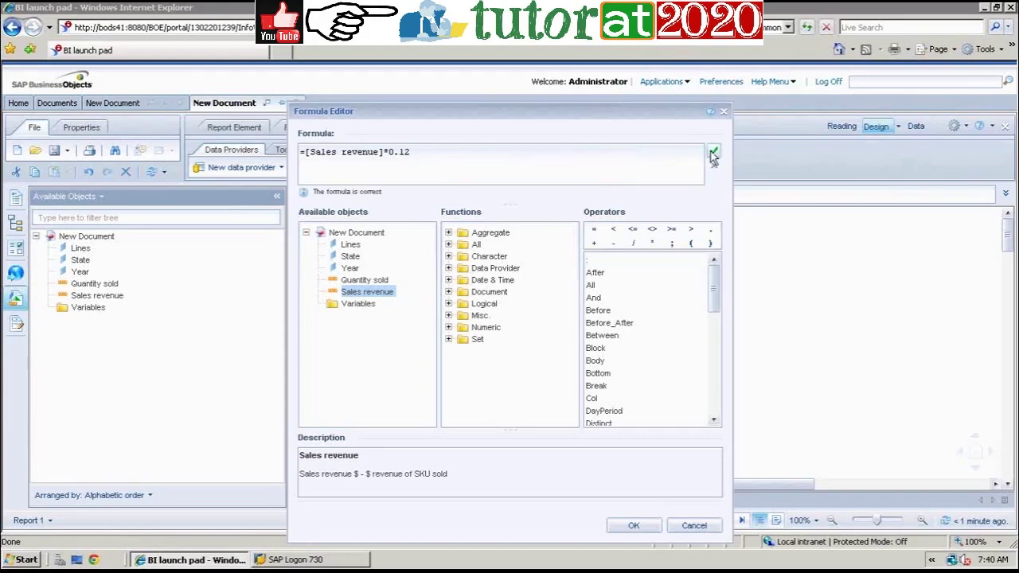
left_click(635, 526)
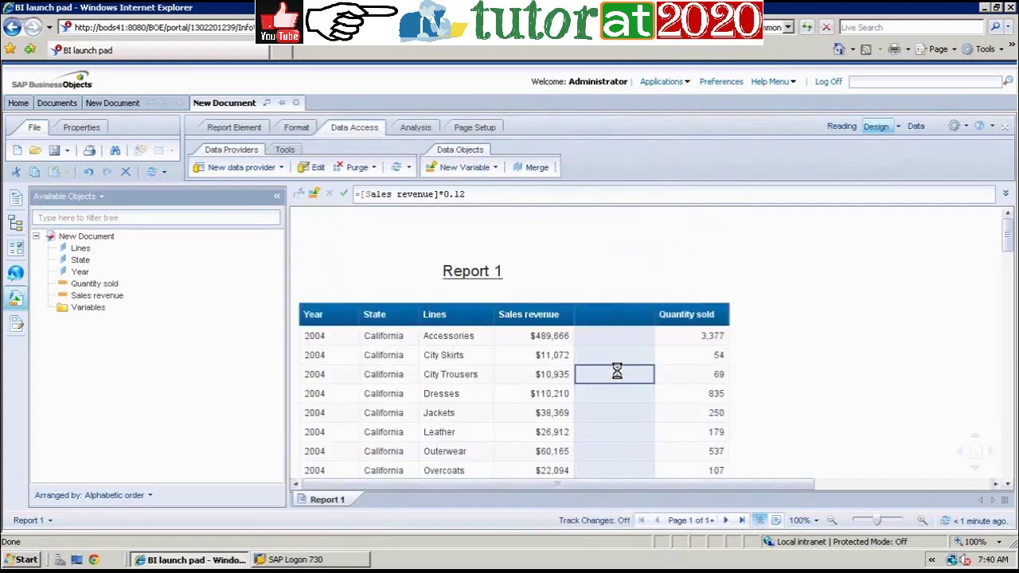
- Enter "Tax" as the header of the calculated column between Sales revenue and Quantity sold
left_click(632, 312)
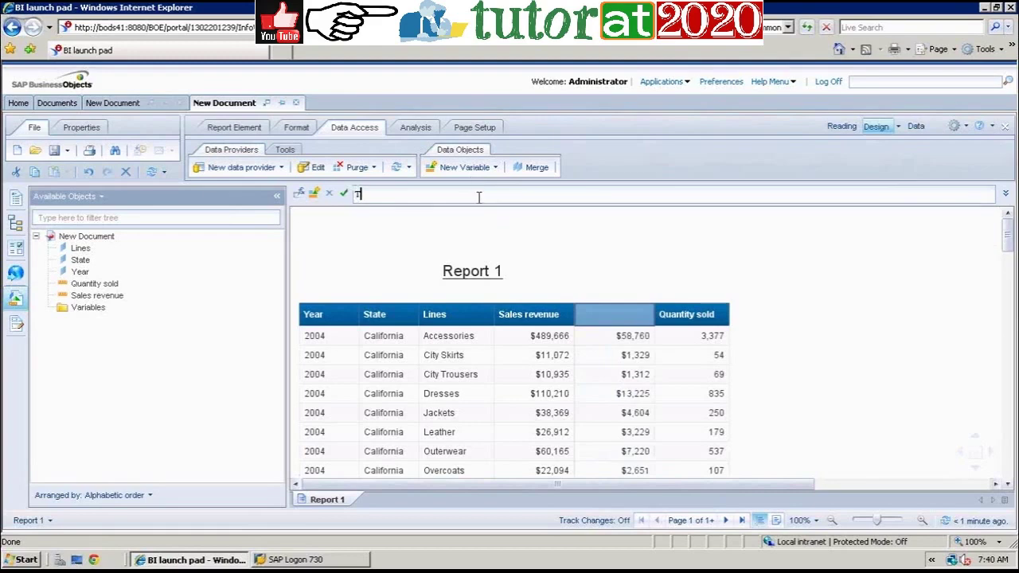
key("Return")
left_click(835, 380)
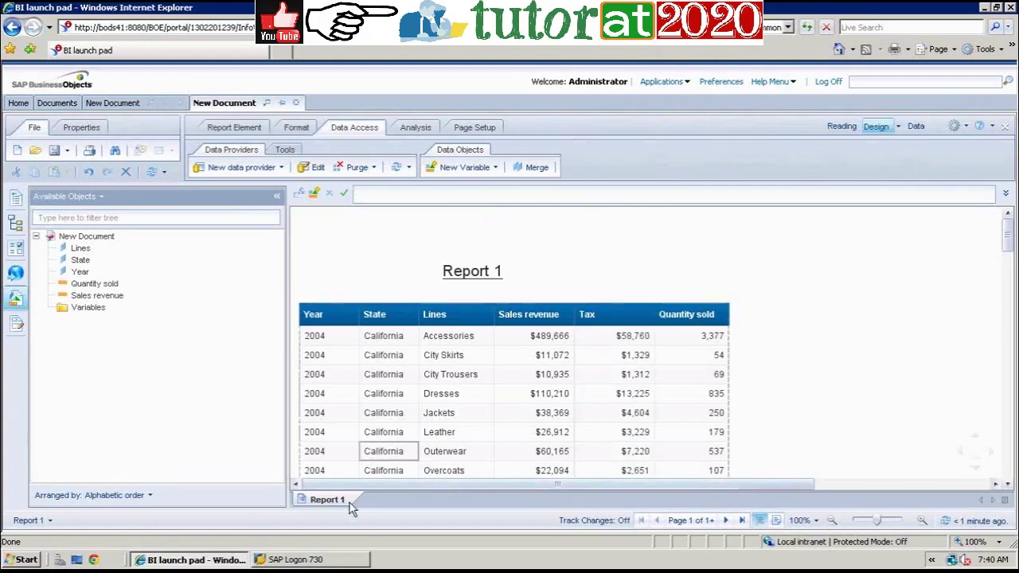
- Add a second report, place the State object on it as a table, and widen its column
right_click(350, 502)
left_click(442, 444)
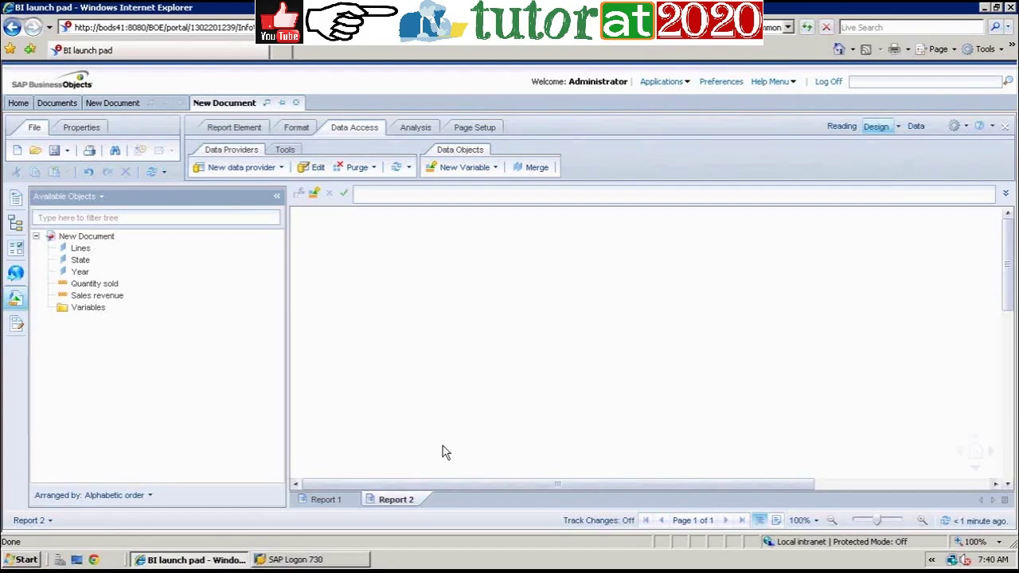
left_click_drag(88, 264, 355, 285)
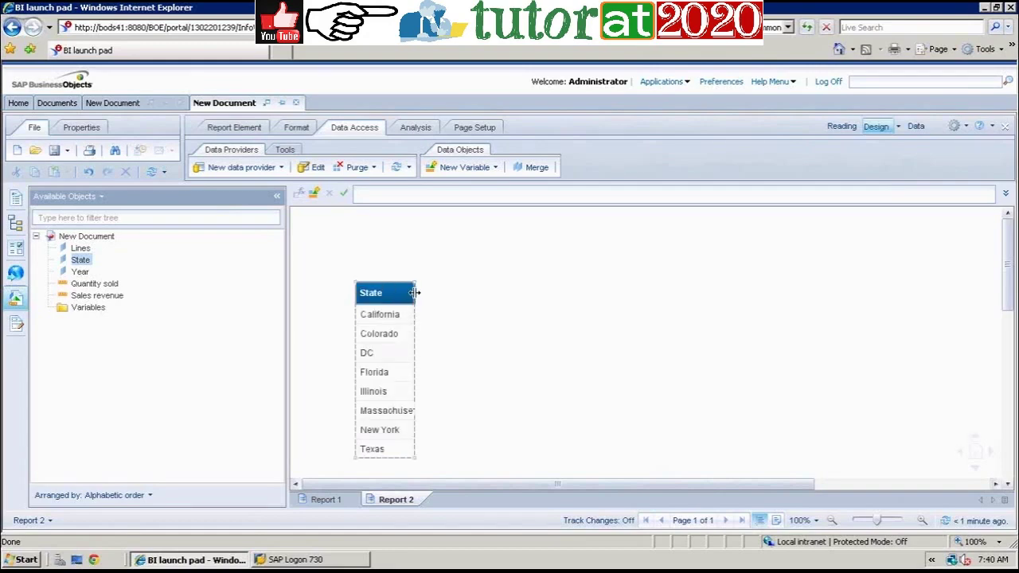
left_click_drag(415, 292, 443, 299)
- Check the table in Report 1, and return to Report 2 to widen its State column slightly more
left_click(345, 499)
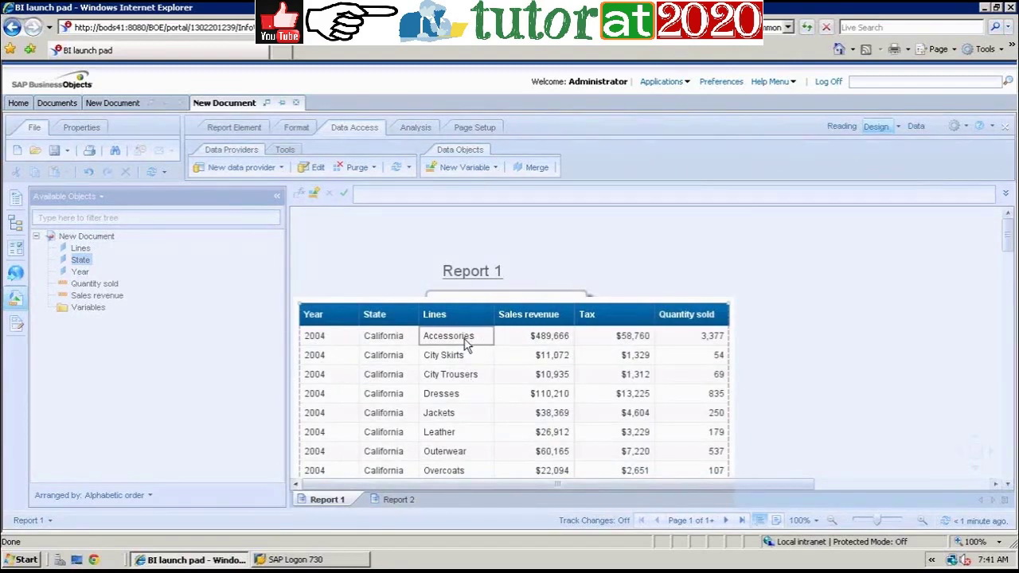
left_click(410, 499)
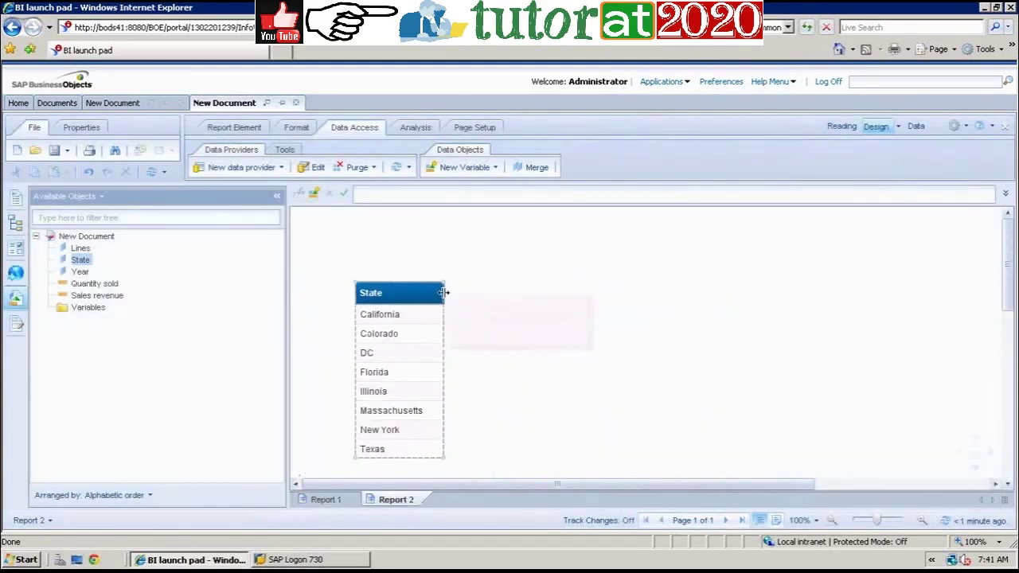
left_click(451, 294)
left_click(418, 318)
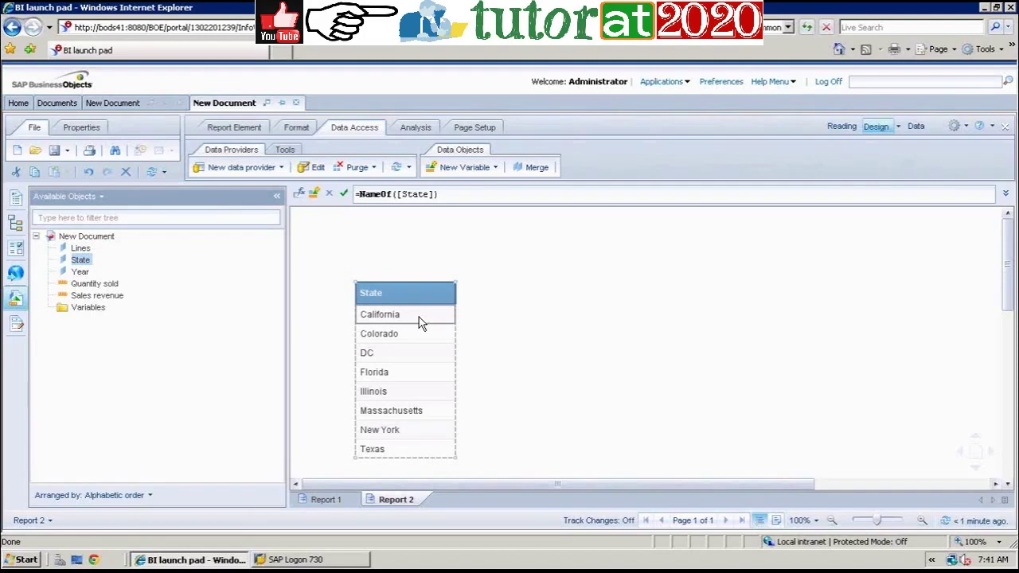
- Add a third report, place the Lines object on it as a table, and widen its column to fit the names
right_click(413, 499)
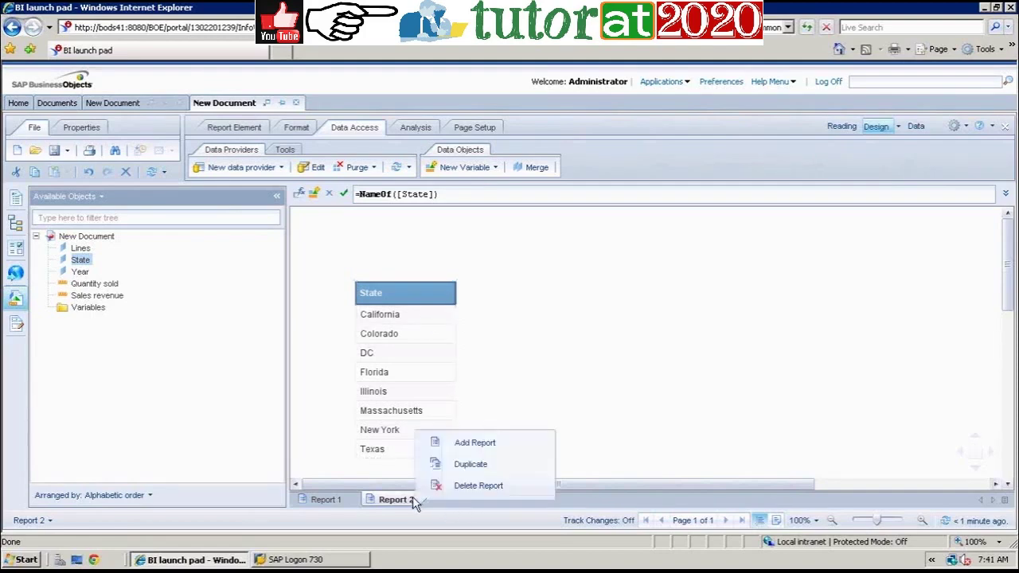
left_click(489, 442)
left_click(81, 247)
left_click_drag(372, 295, 352, 260)
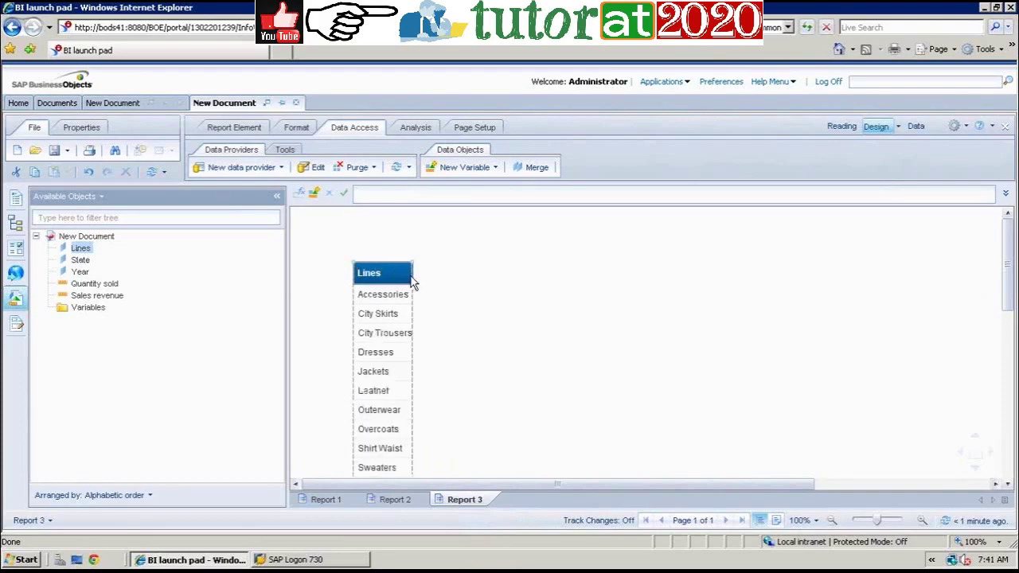
left_click_drag(411, 275, 438, 276)
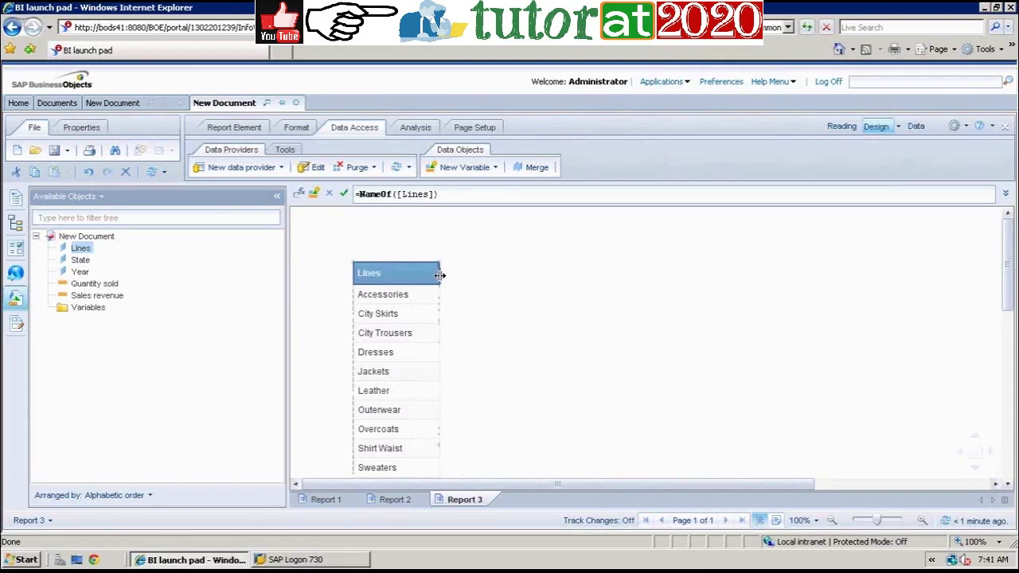
left_click_drag(443, 275, 450, 280)
- Return to Report 1 and inspect the formula behind the Tax column's values
left_click(341, 499)
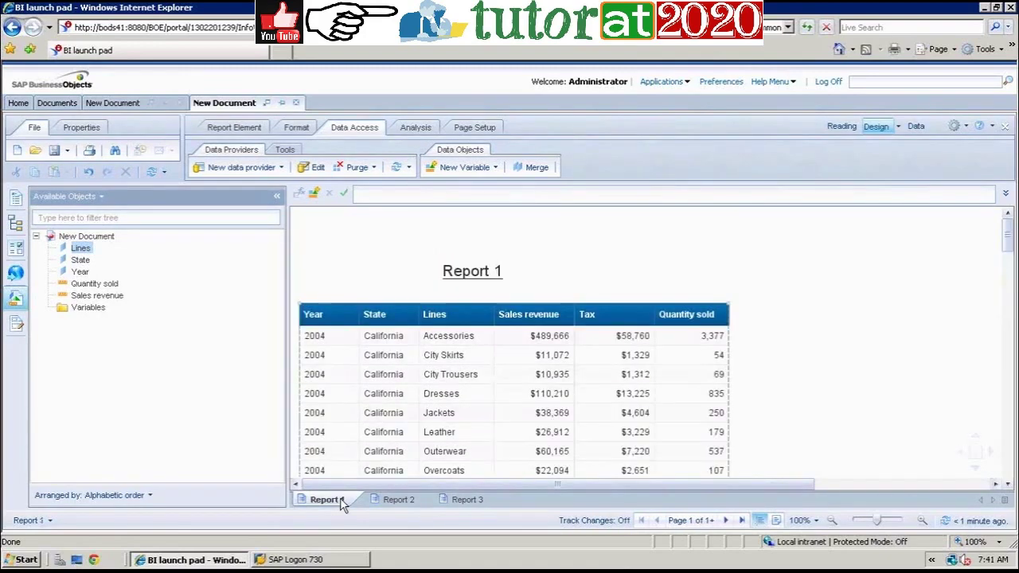
left_click(636, 399)
left_click(637, 399)
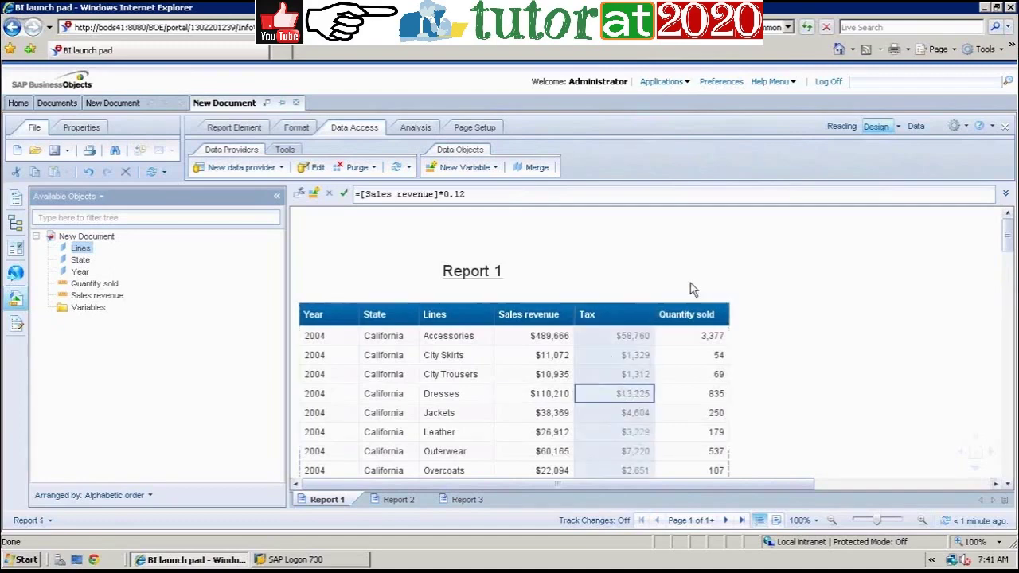
left_click(780, 331)
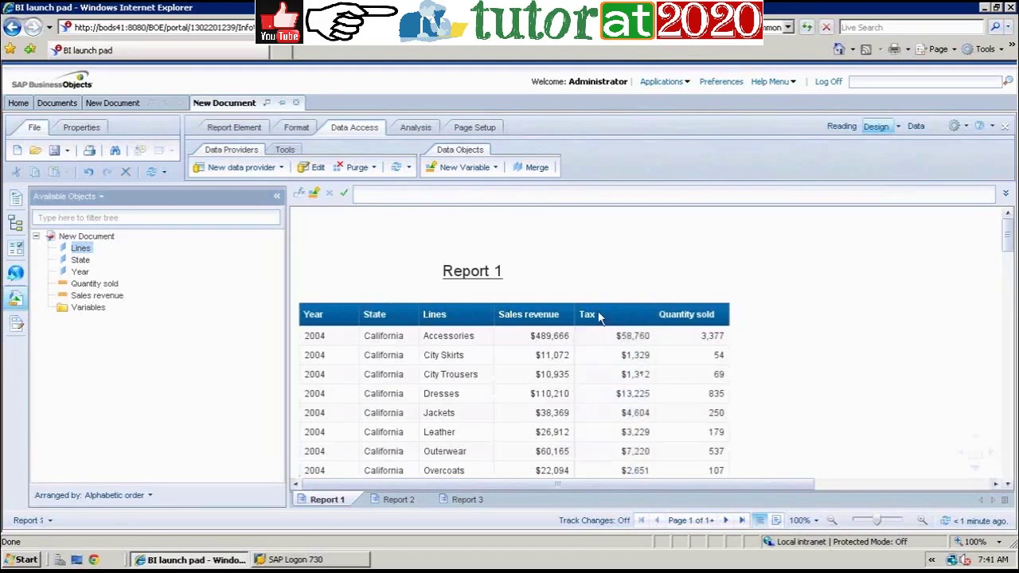
- Start creating a variable from the Tax column's formula, name it V_Tax, and move the dialog clear of the object list
left_click(619, 362)
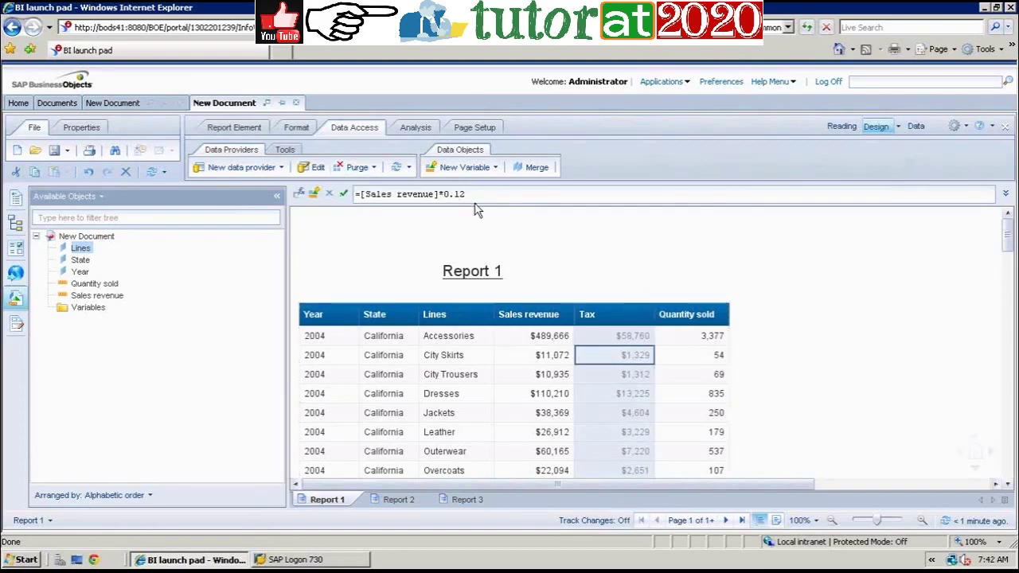
left_click(315, 195)
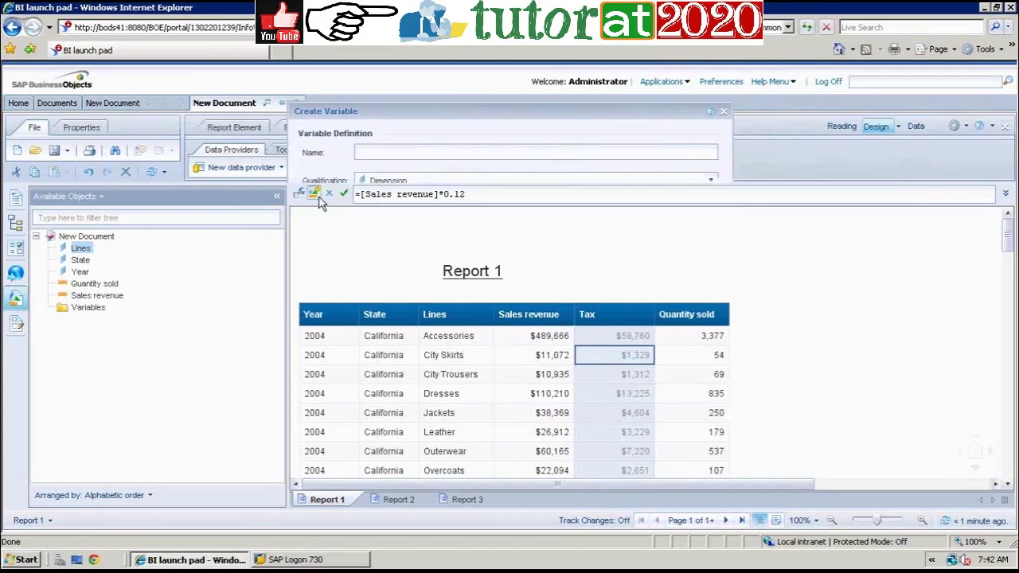
left_click(447, 152)
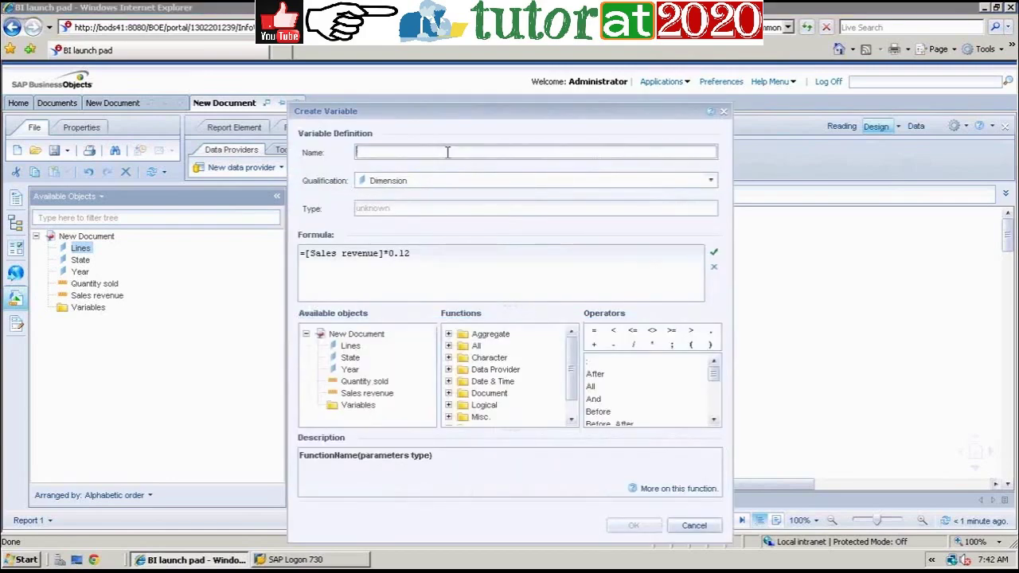
type("Tax")
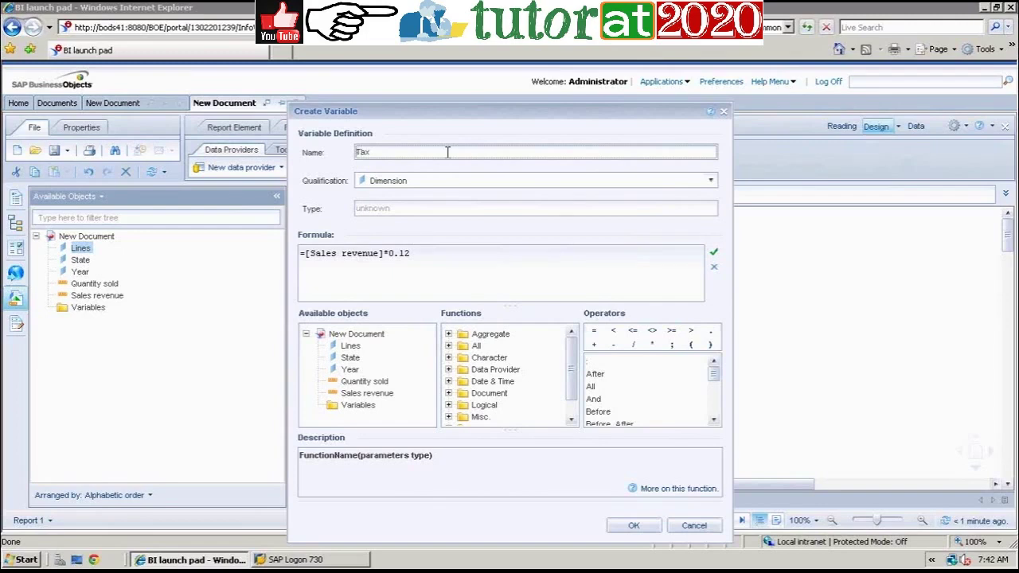
type("V_")
left_click_drag(632, 111, 936, 214)
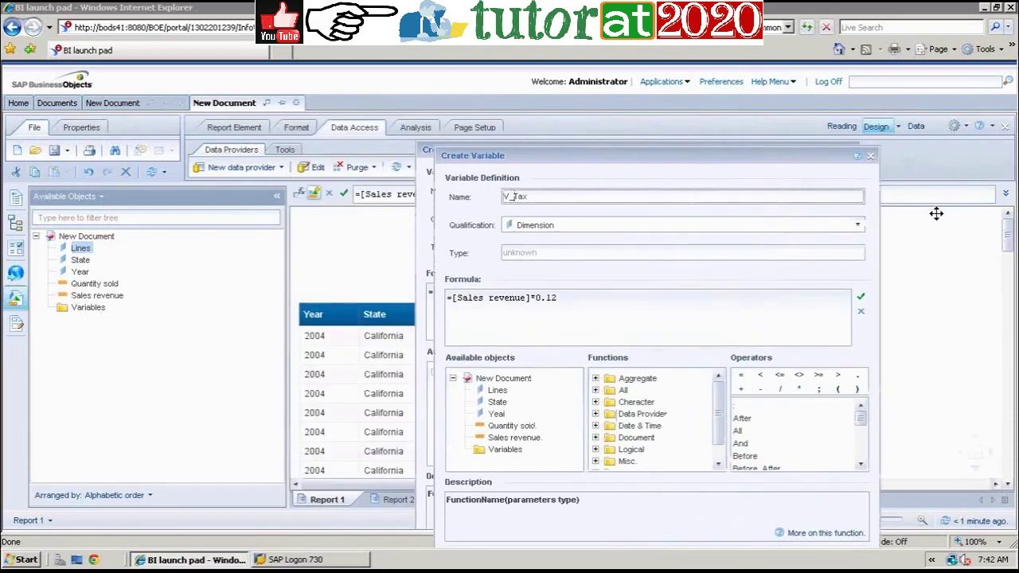
left_click_drag(121, 324, 583, 161)
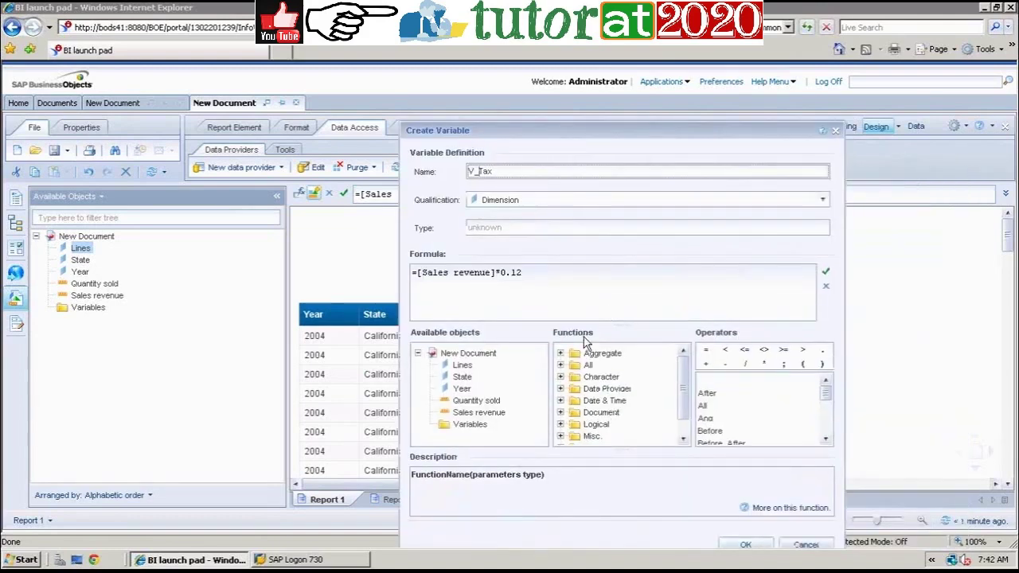
- Set the V_Tax variable's qualification to Measure and save the variable
left_click(521, 271)
left_click(825, 200)
left_click(611, 231)
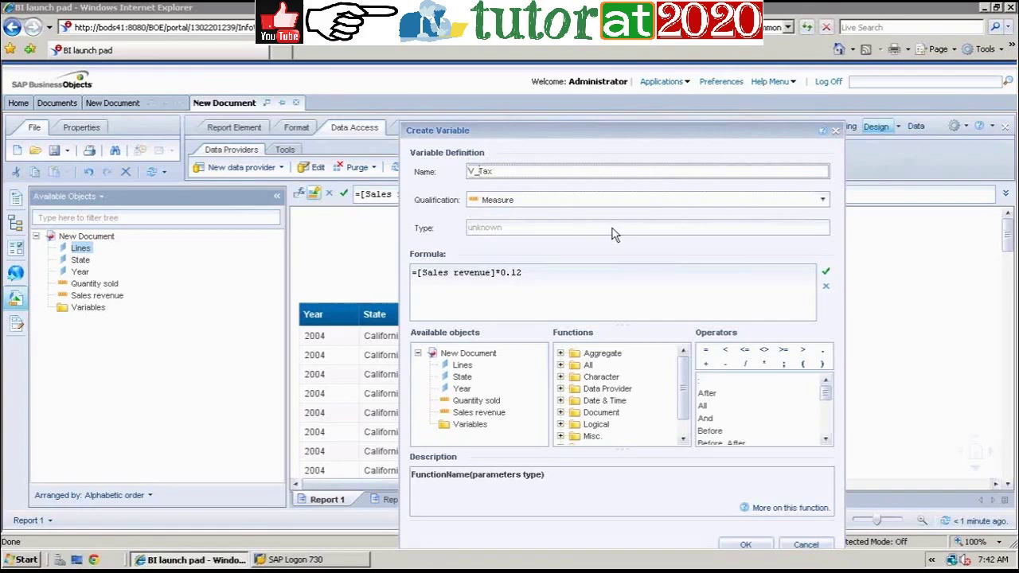
left_click(748, 545)
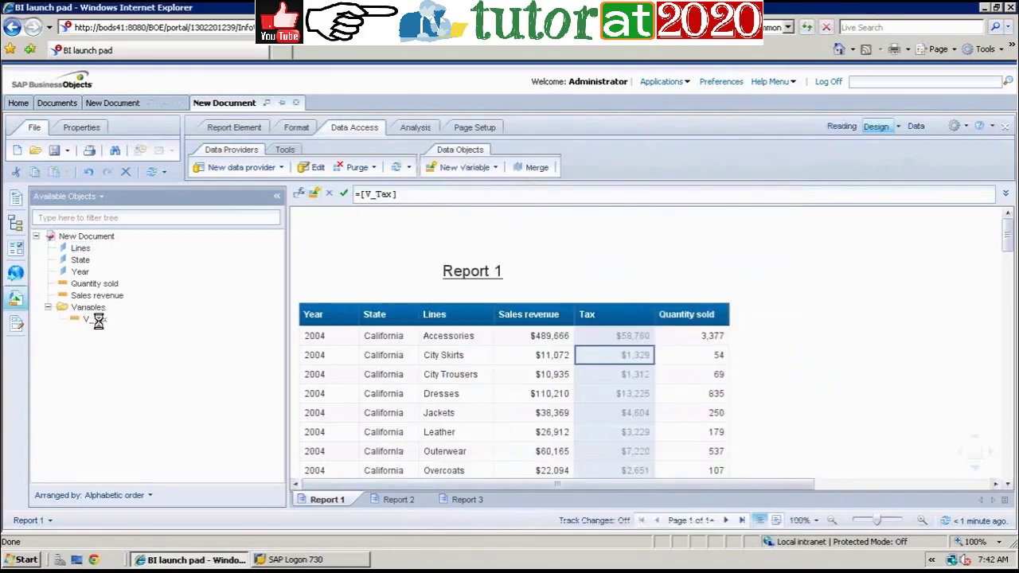
- Add the V_Tax variable as a column after State in Report 2's table and after Lines in Report 3's table
left_click(95, 319)
left_click(406, 502)
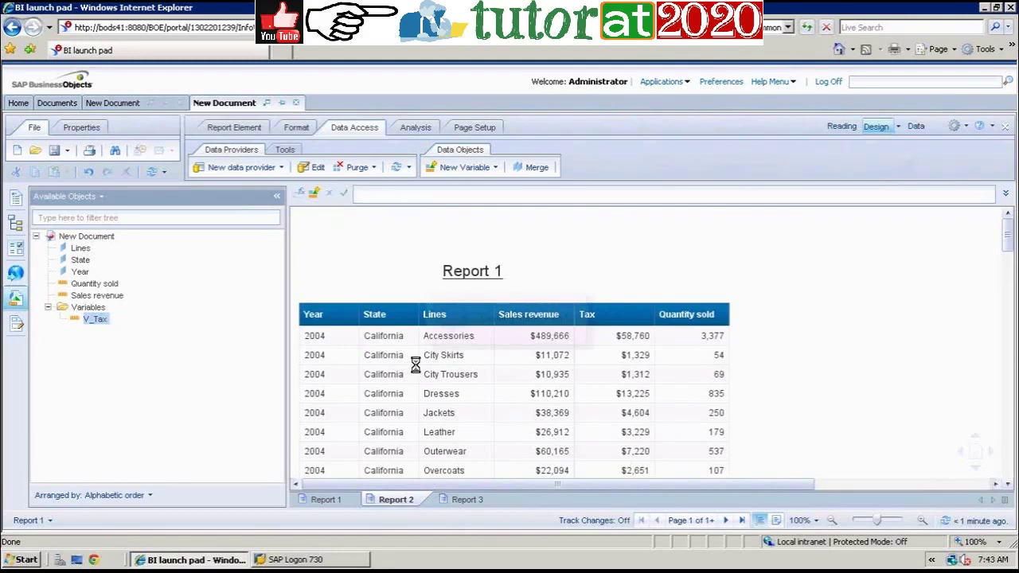
left_click_drag(459, 291, 452, 290)
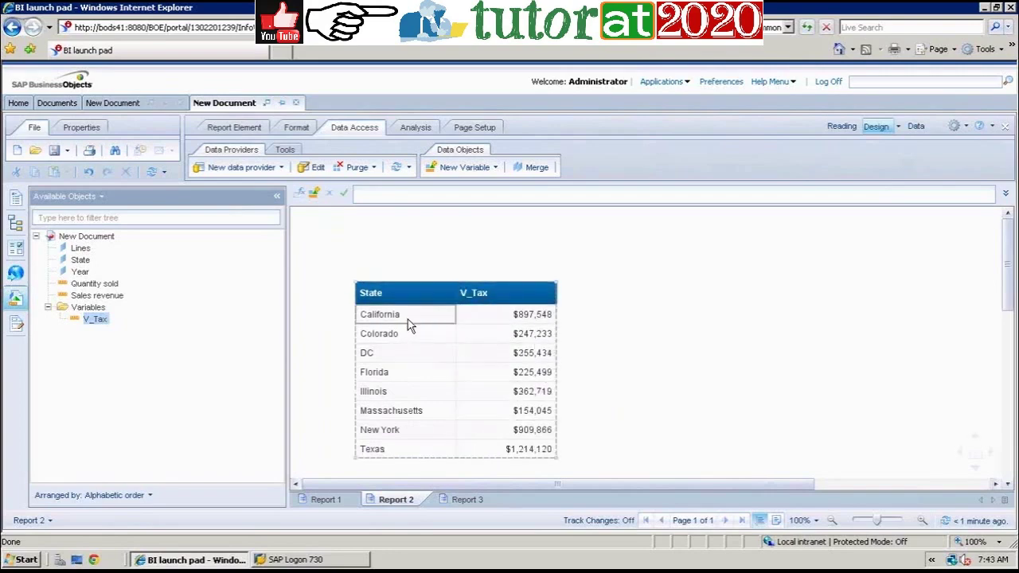
left_click(474, 499)
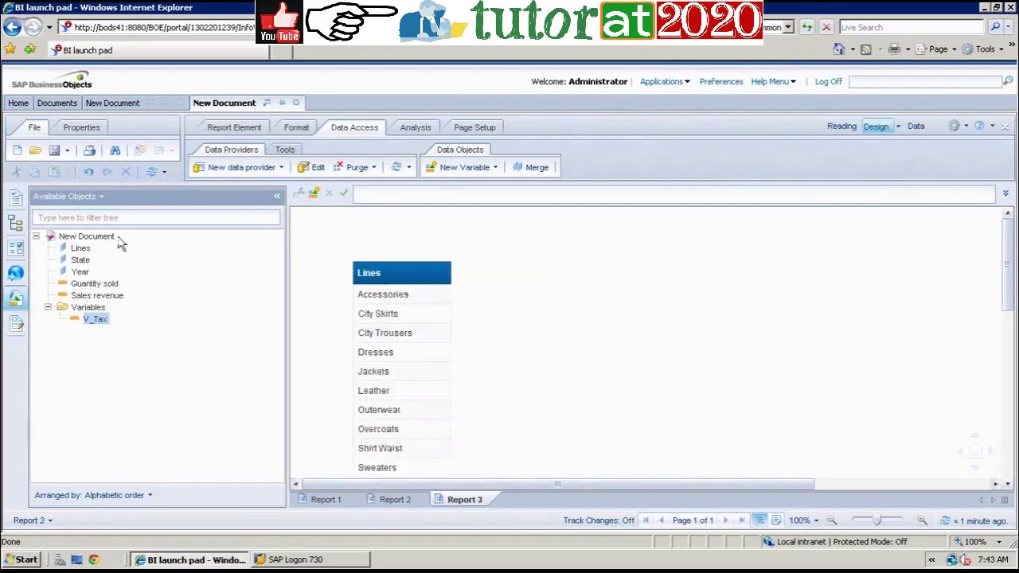
left_click_drag(95, 319, 445, 272)
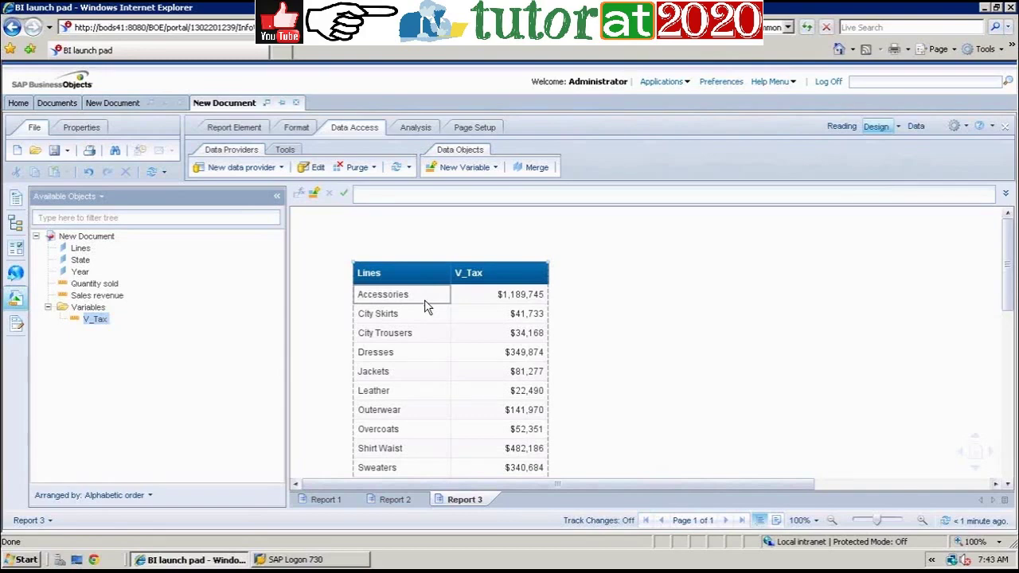
- In Report 1, start a new variable named Cost Per Unit with the formula =[Sales revenue]/[Quantity sold]
left_click(344, 496)
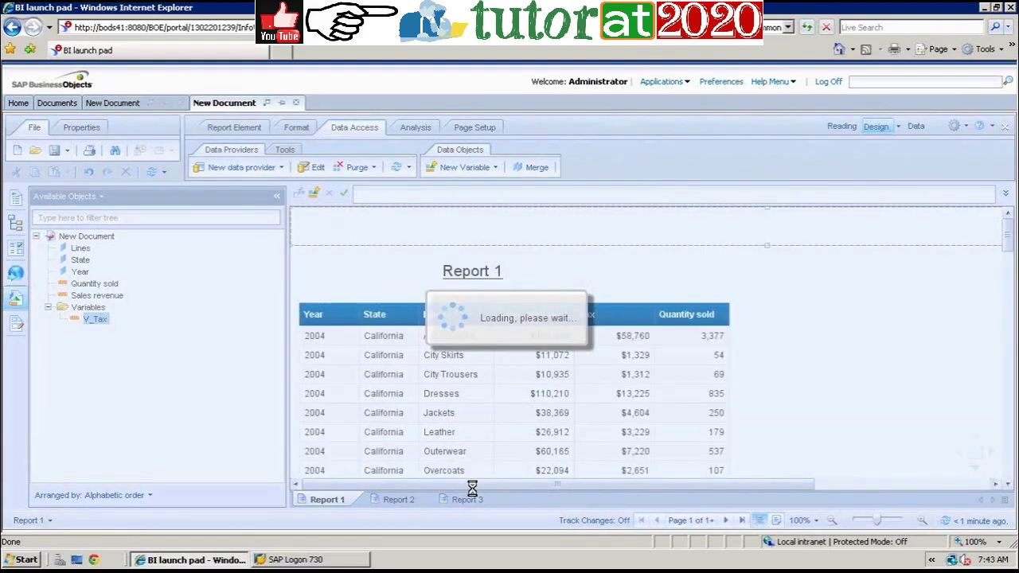
left_click(682, 350)
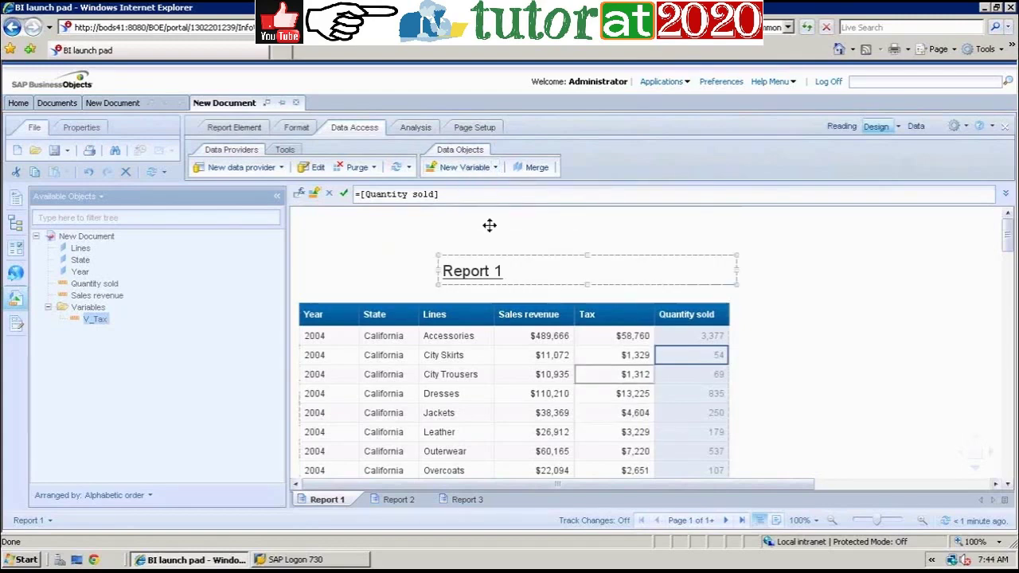
left_click(465, 168)
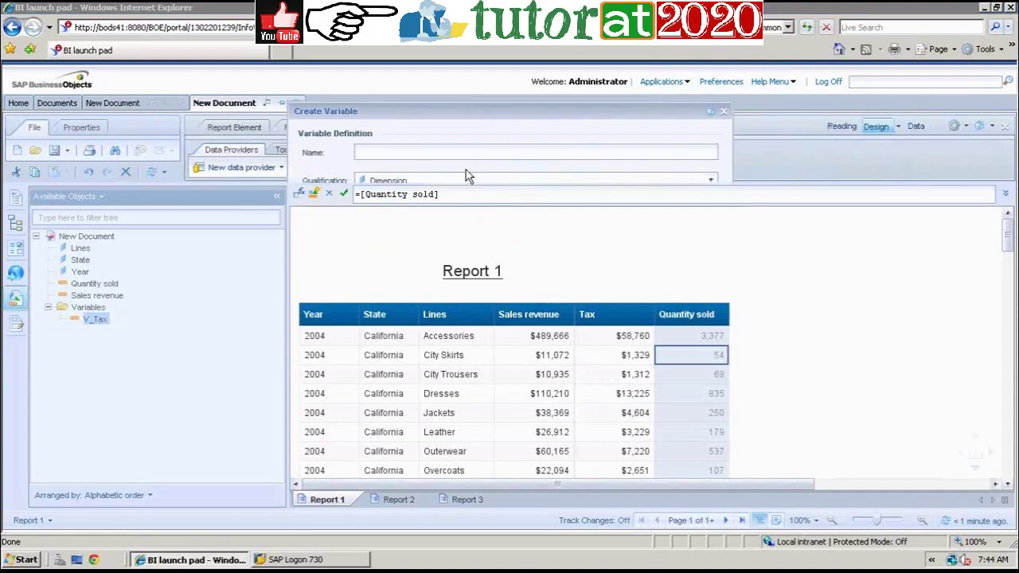
left_click(442, 152)
type("Cost P")
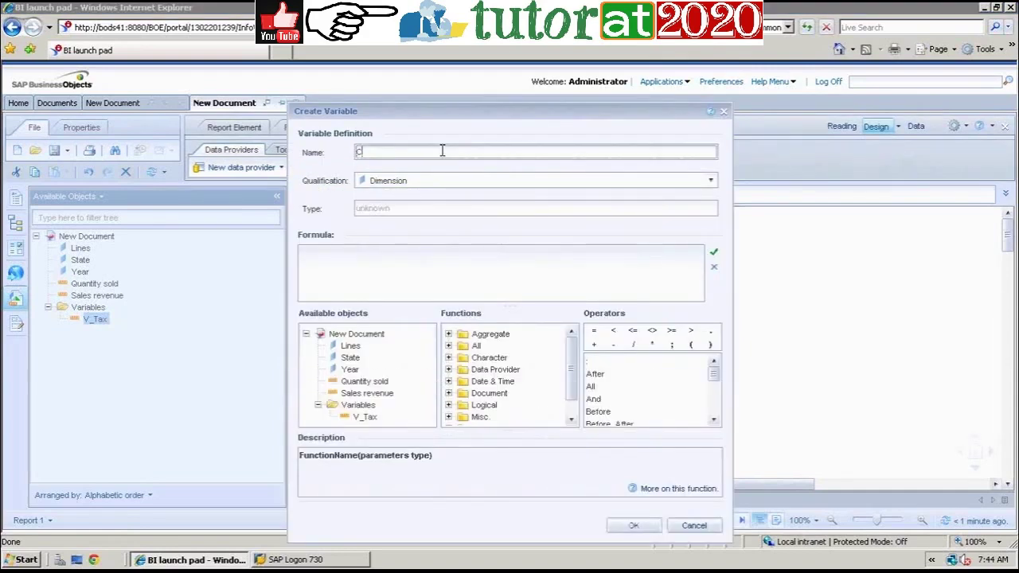
type("er")
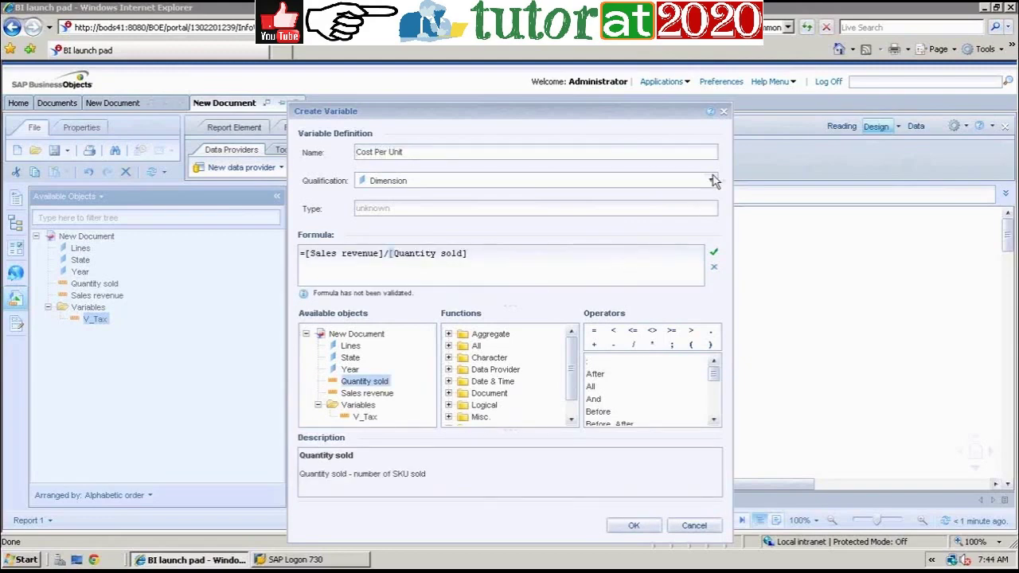
- Set the Cost Per Unit variable's qualification to Measure and save the variable
left_click(713, 181)
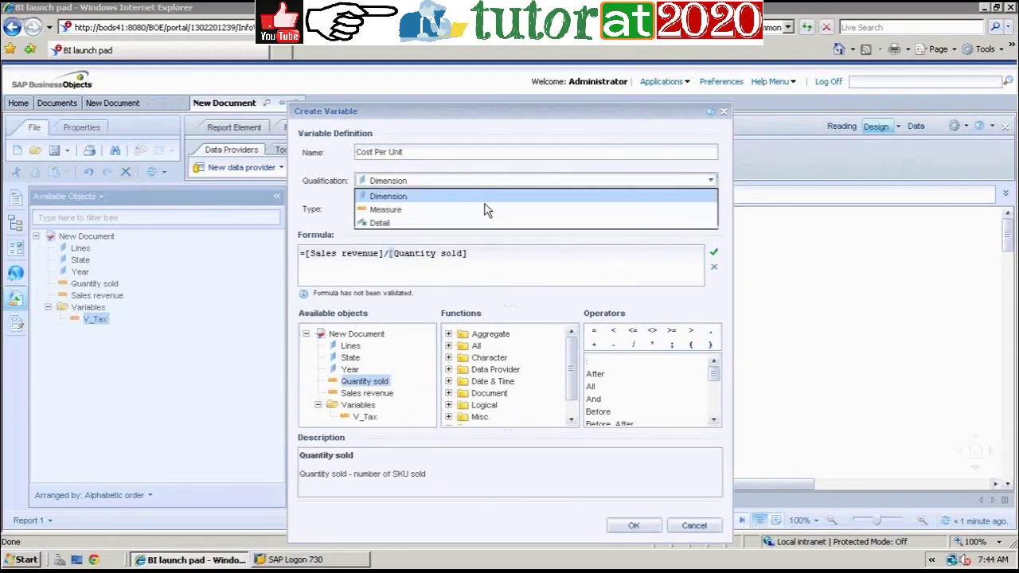
left_click(485, 209)
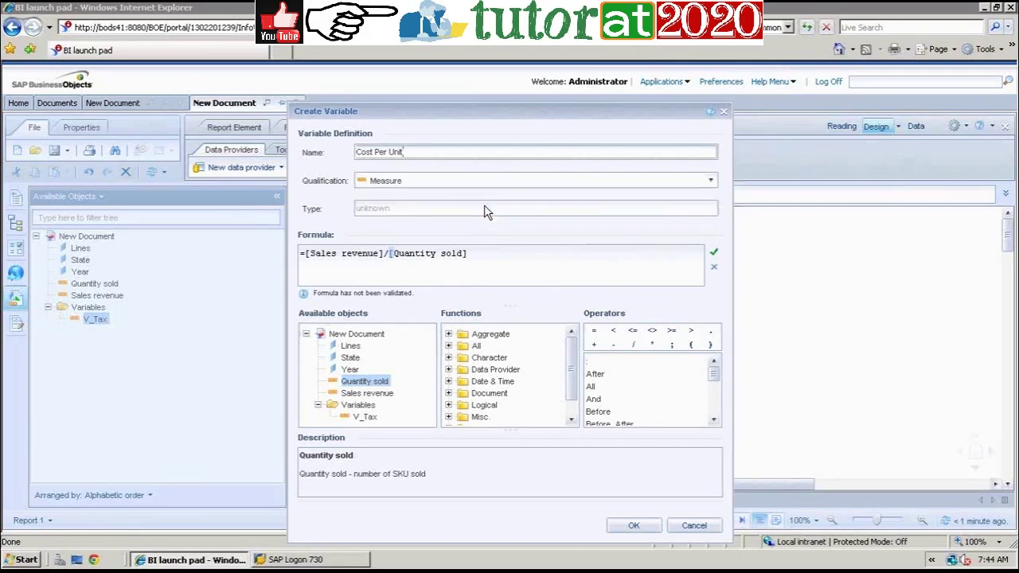
left_click(642, 526)
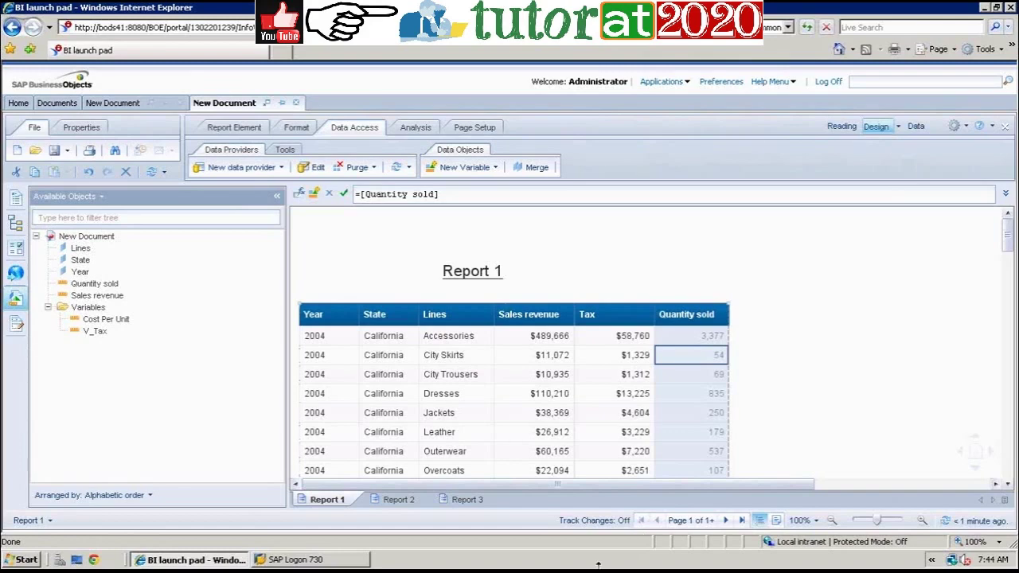
- Insert the Cost Per Unit variable as a column between Lines and Sales revenue in Report 1's table
left_click(108, 320)
left_click_drag(116, 320, 491, 335)
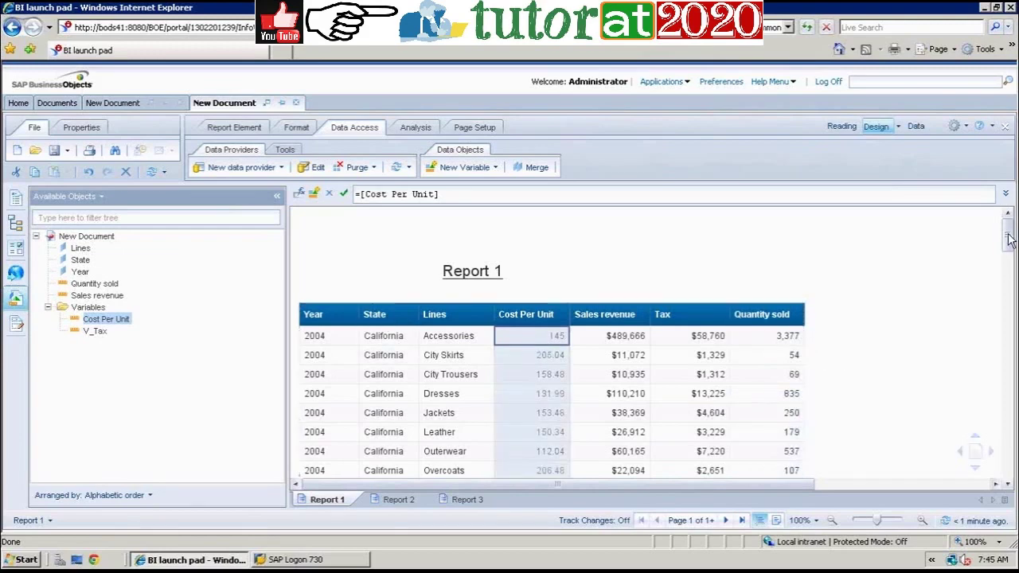
- Examine the Cost Per Unit values through the states and years listed in Report 1's table
scroll(1009, 255, "down", 1)
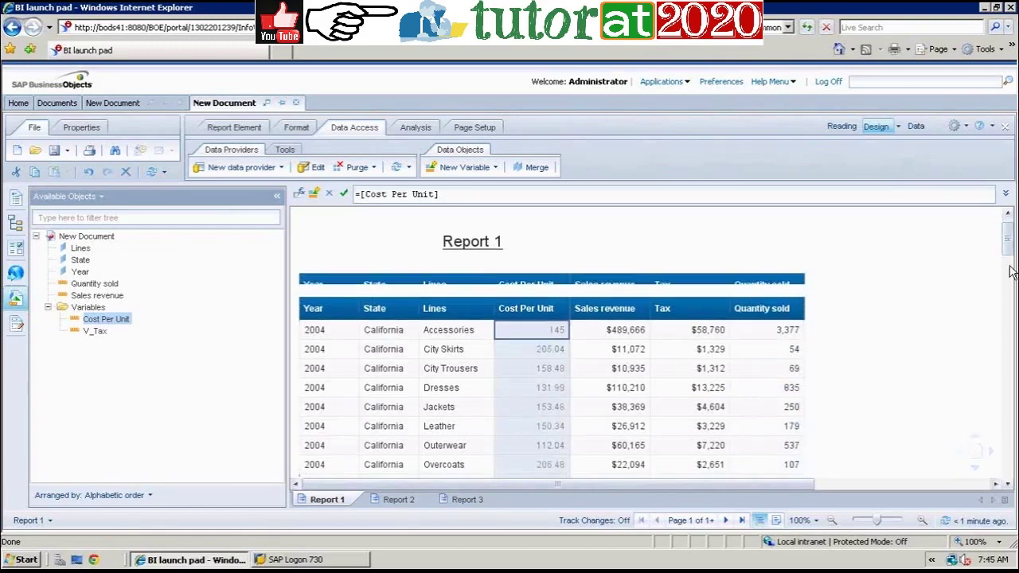
scroll(1009, 271, "down", 5)
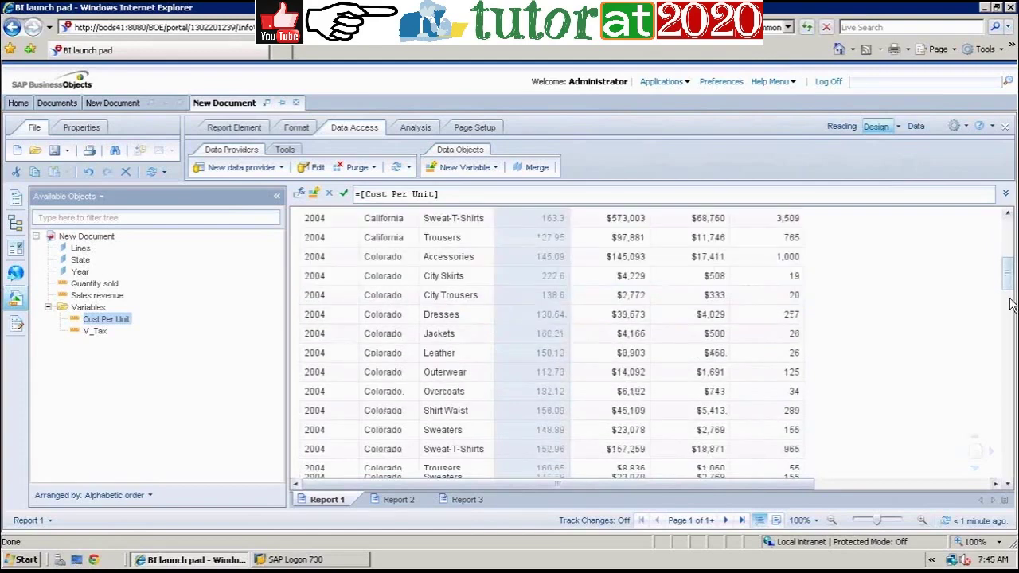
scroll(1009, 305, "down", 3)
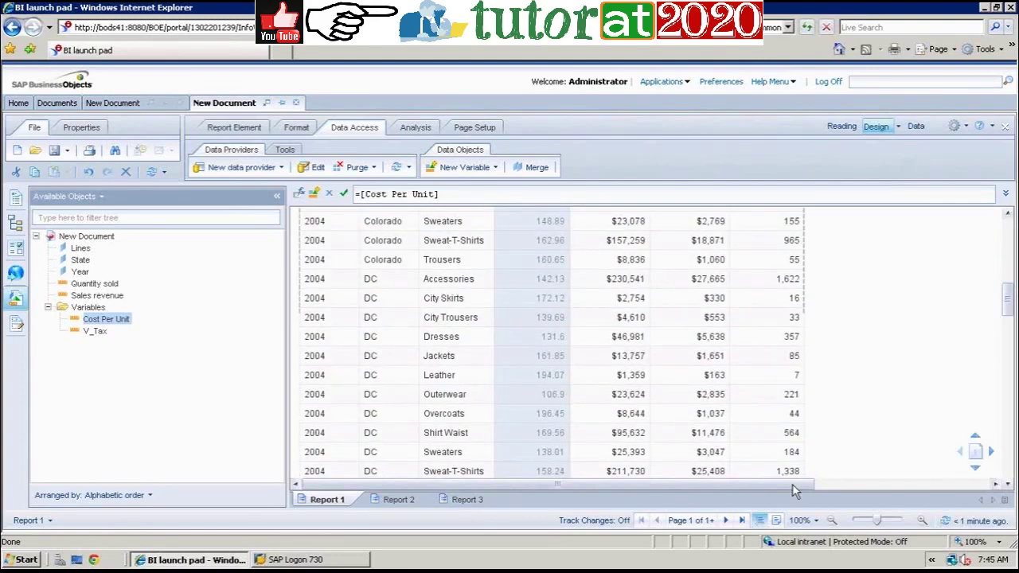
scroll(1007, 376, "down", 3)
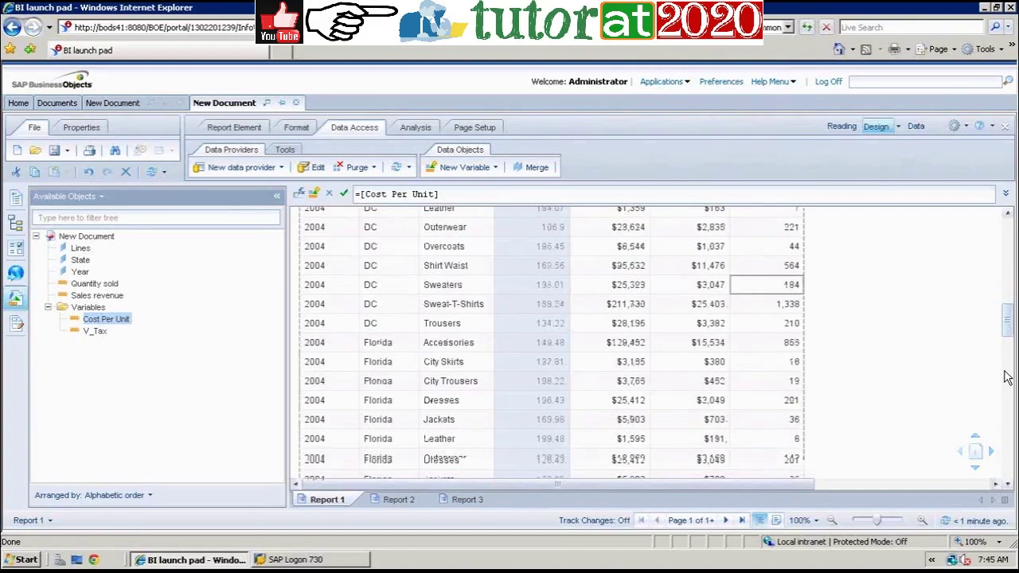
scroll(1007, 376, "down", 5)
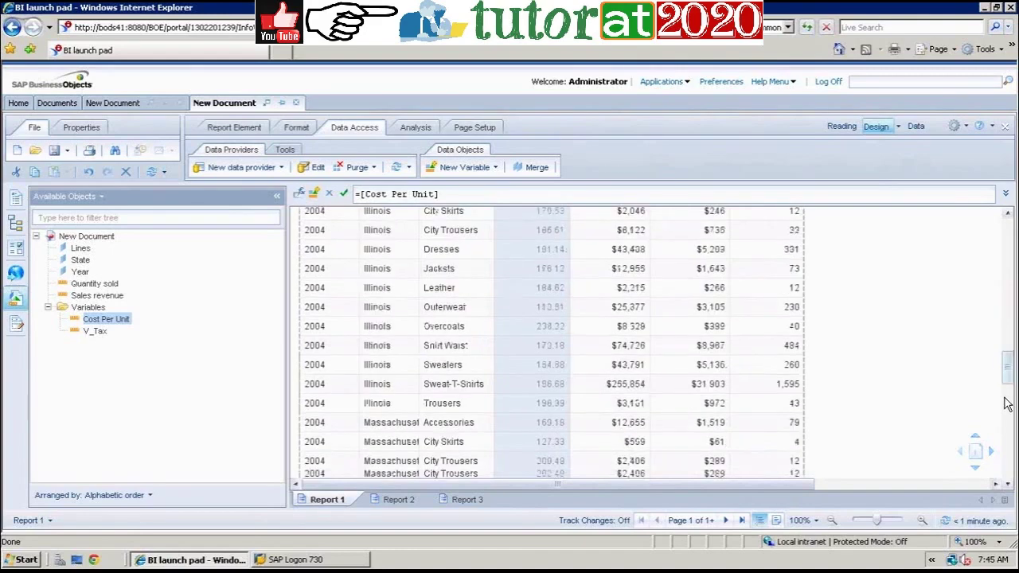
scroll(1005, 403, "down", 5)
scroll(1005, 447, "down", 5)
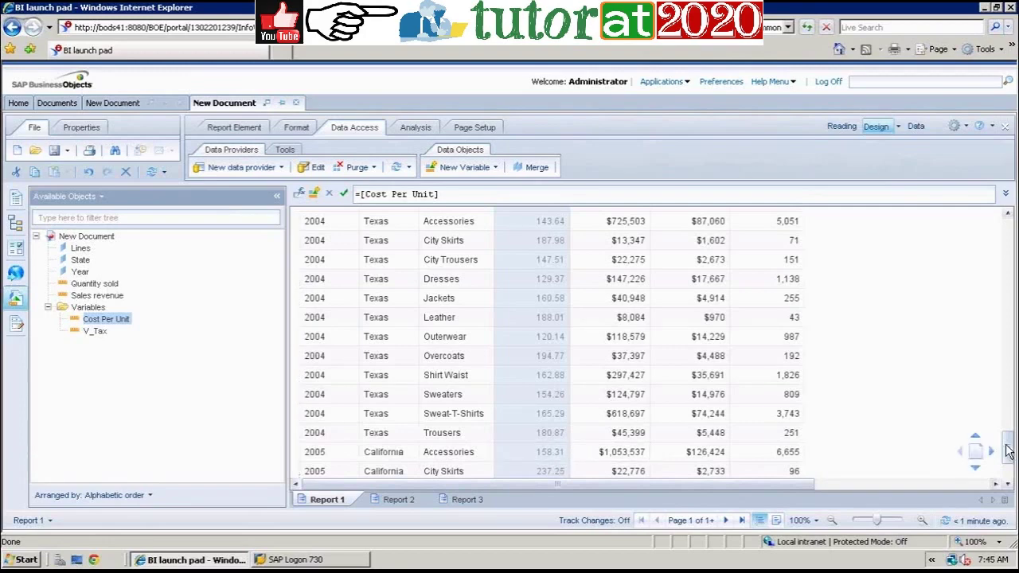
scroll(1004, 358, "up", 1)
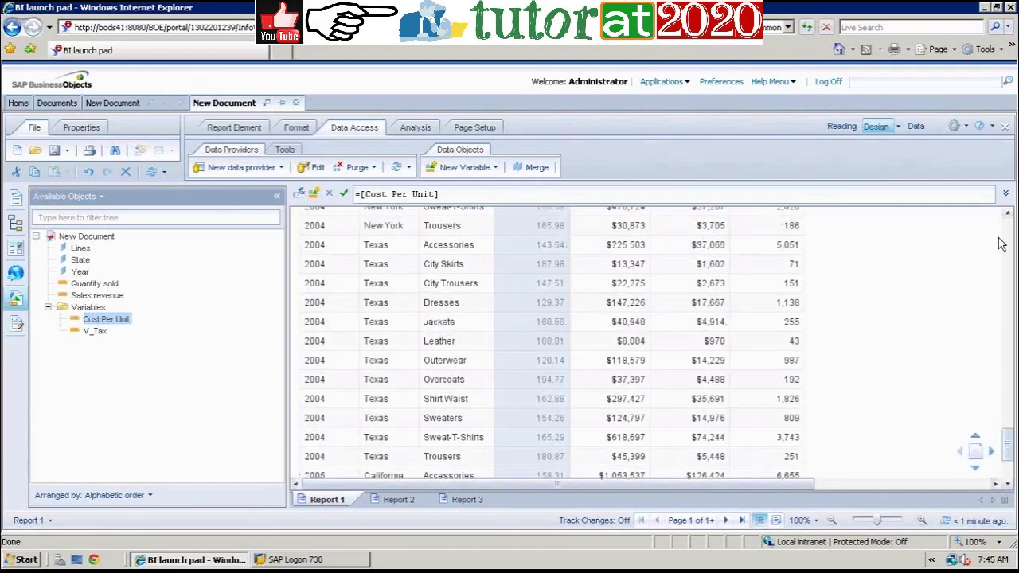
scroll(1009, 223, "up", 5)
scroll(546, 336, "up", 5)
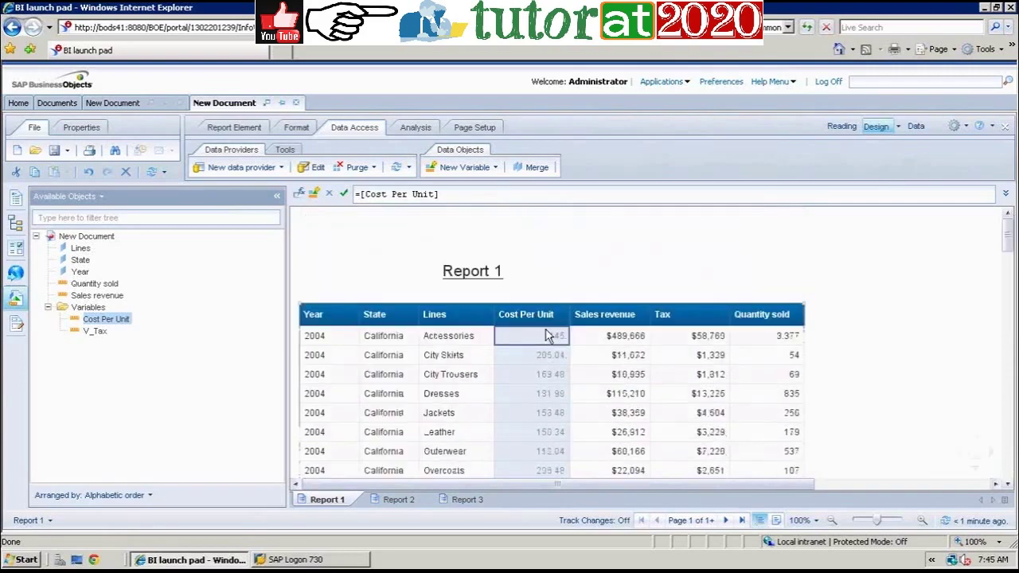
- In Report 3, widen the Lines column slightly and insert the Cost Per Unit variable between Lines and V_Tax
left_click(480, 499)
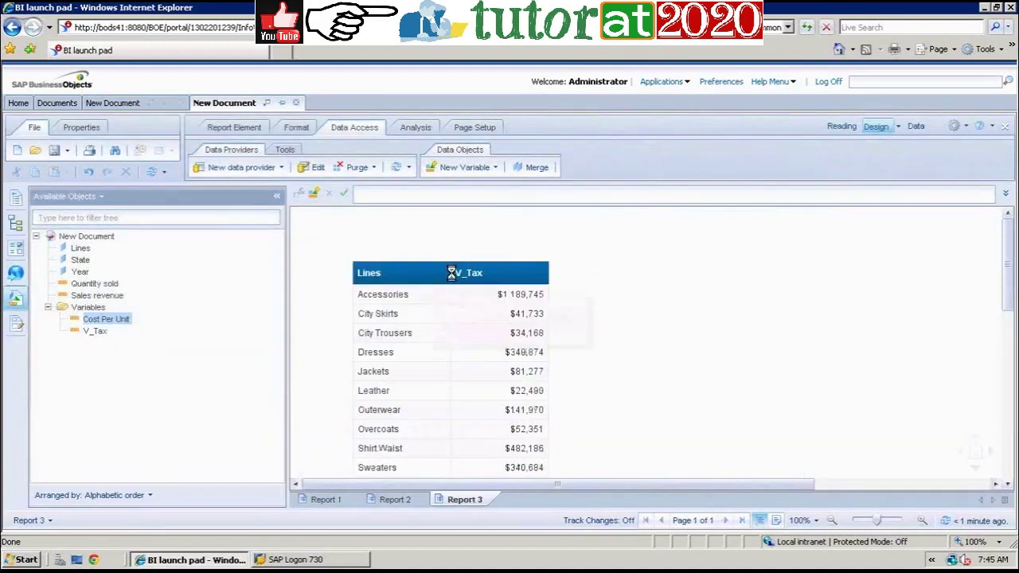
left_click(451, 273)
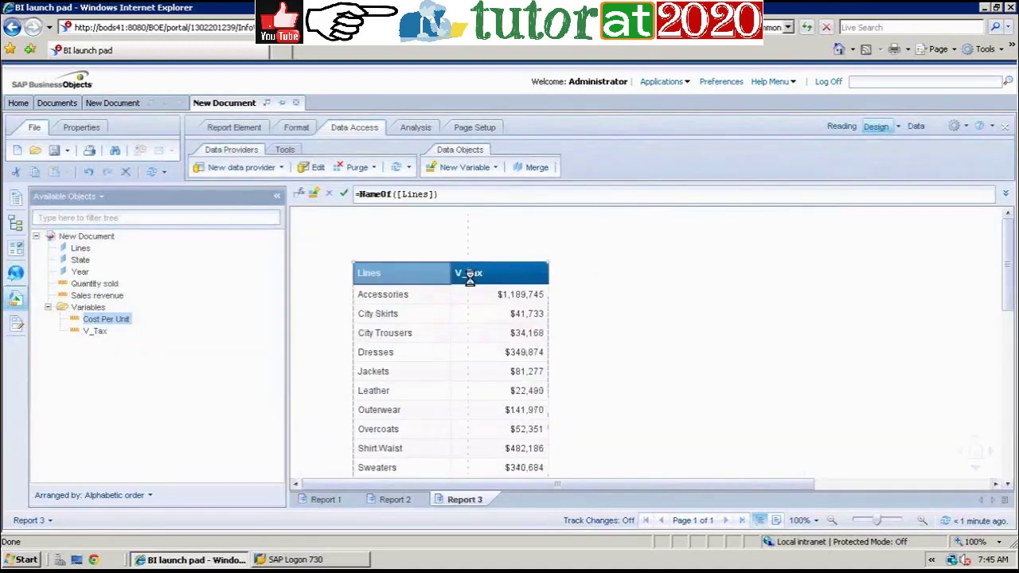
left_click_drag(469, 275, 470, 275)
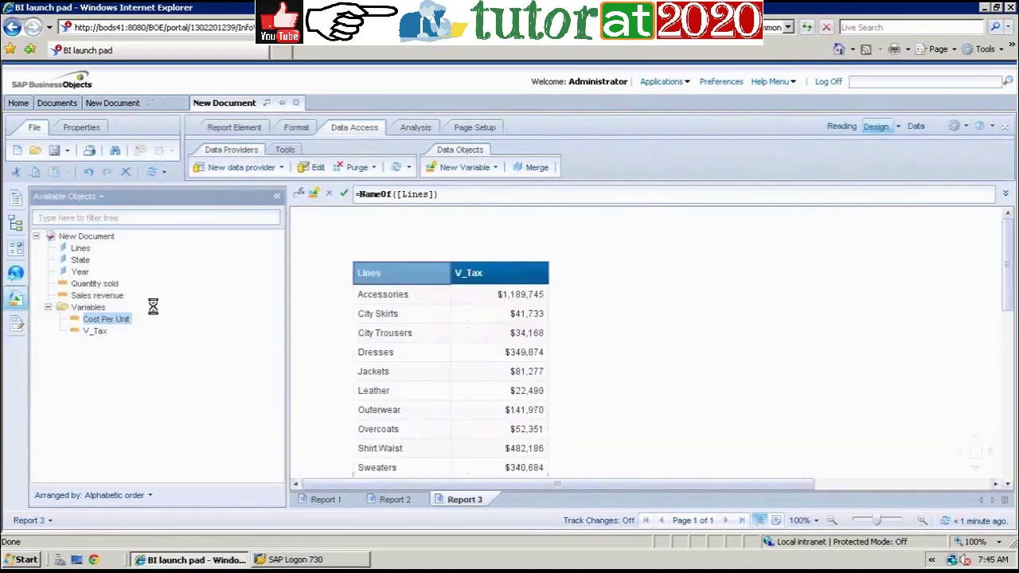
double_click(472, 310)
left_click_drag(471, 287, 470, 282)
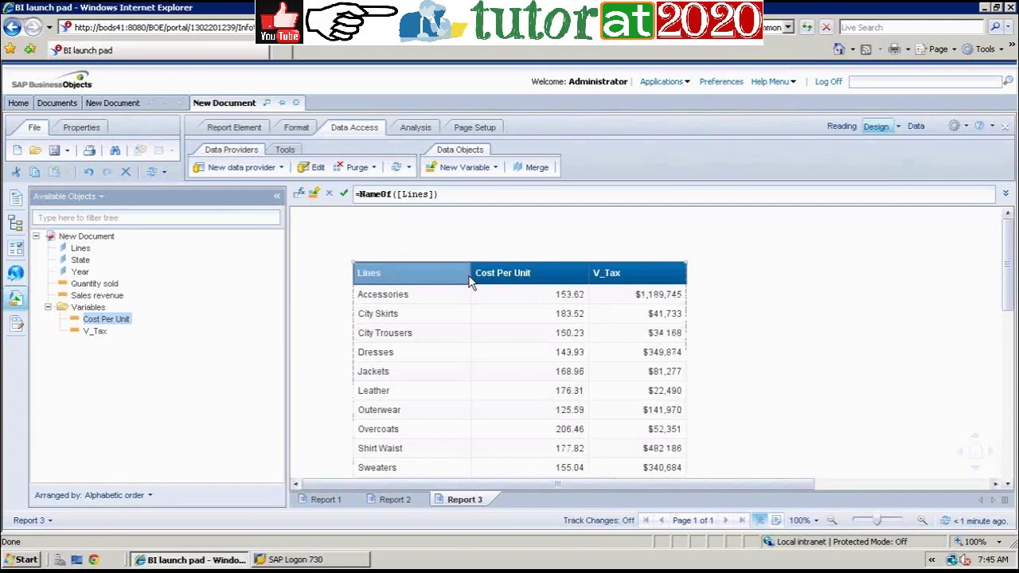
- Insert the Year object as the first column of Report 3's table, before Lines, and select the Cost Per Unit values
left_click(398, 297)
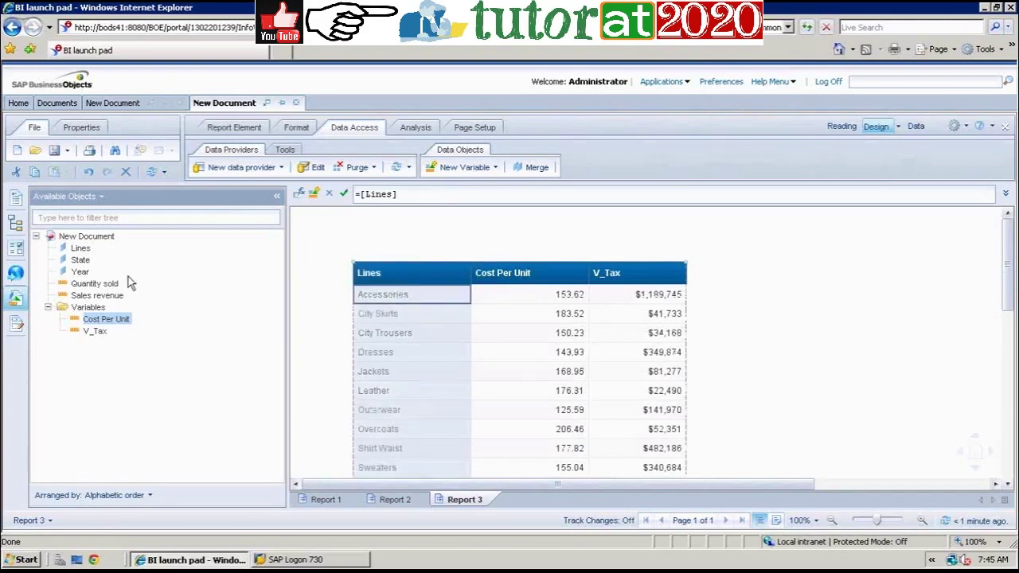
left_click(81, 273)
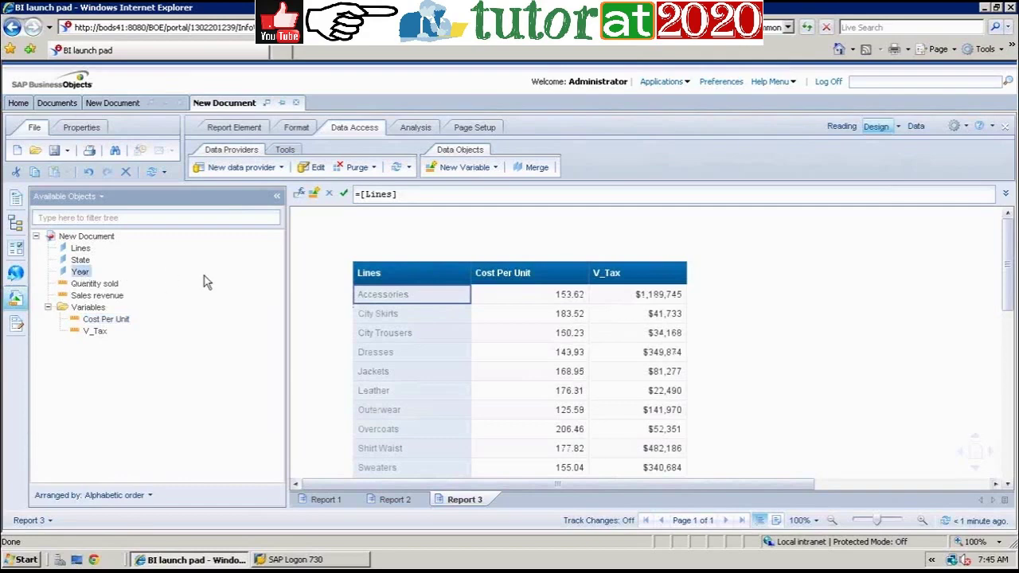
left_click_drag(362, 291, 354, 276)
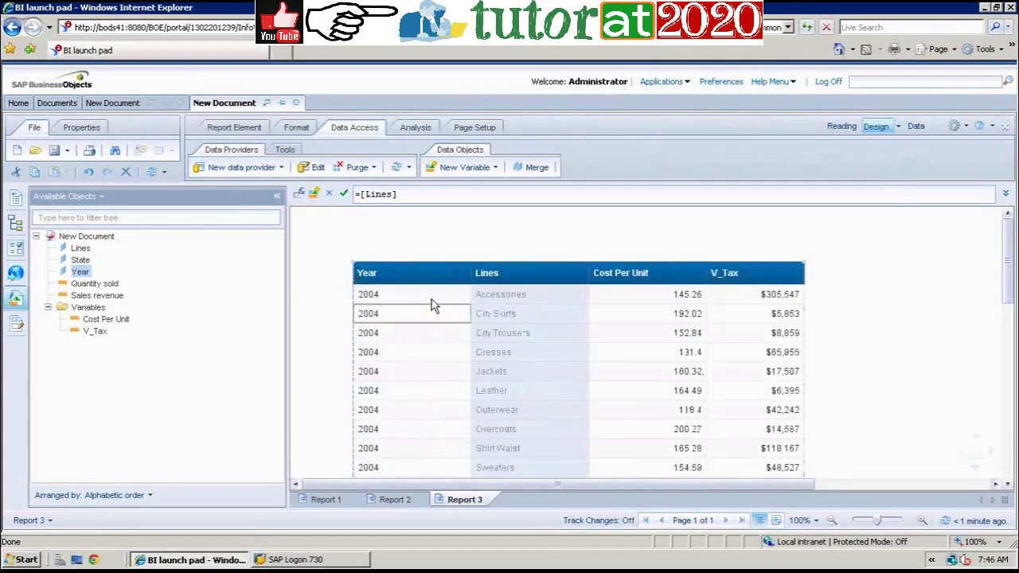
left_click(432, 306)
left_click(634, 300)
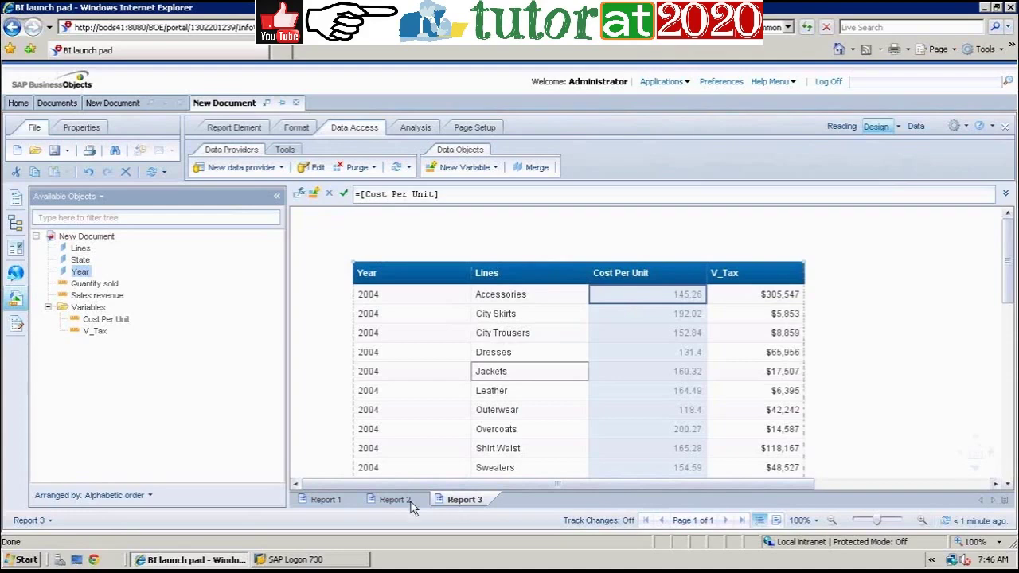
- Open Report 2 and select the state values in its table
left_click(395, 498)
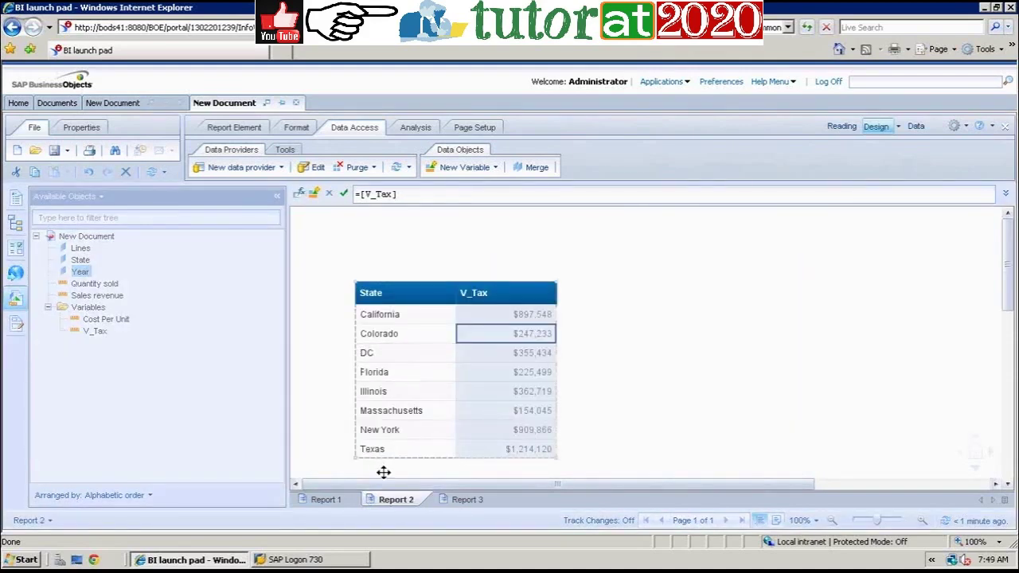
left_click(420, 389)
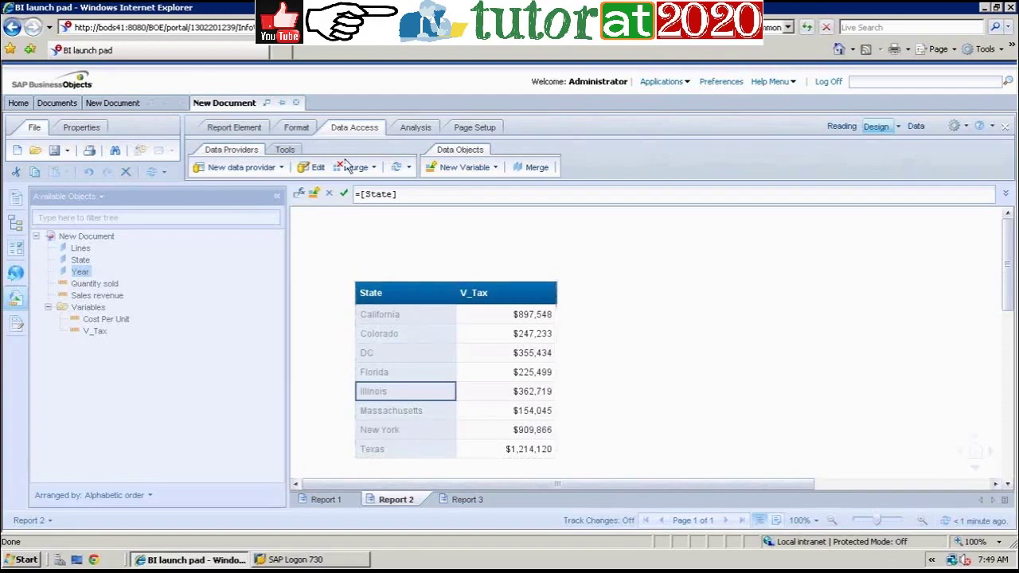
- Start a new dimension variable named V_State
left_click(450, 171)
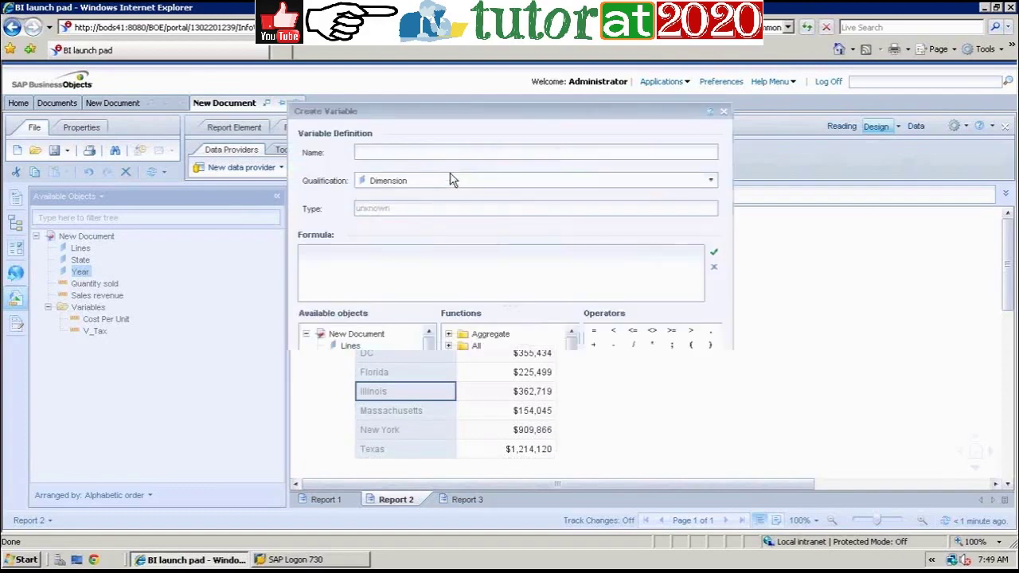
left_click(425, 156)
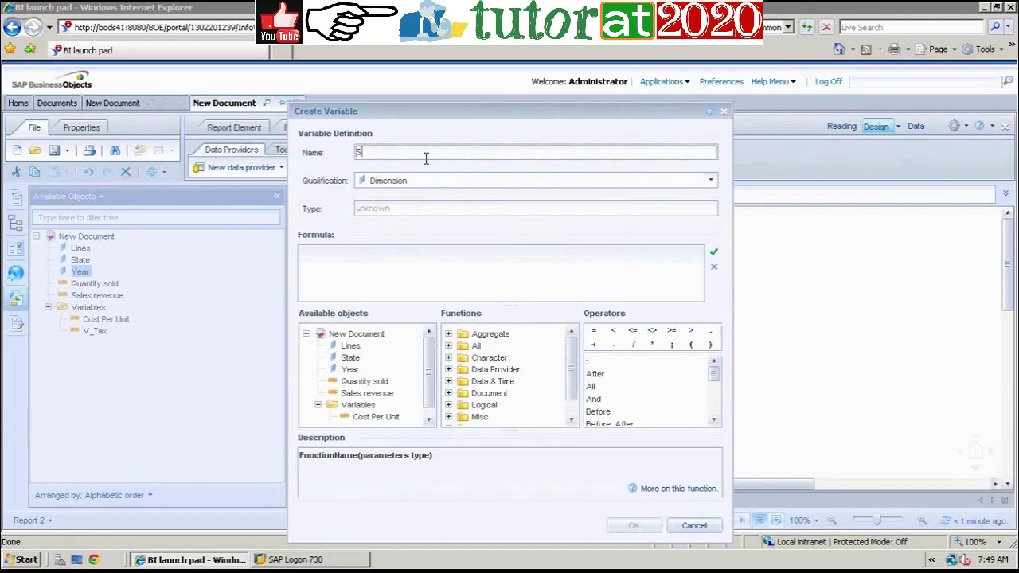
type("V_Shoa")
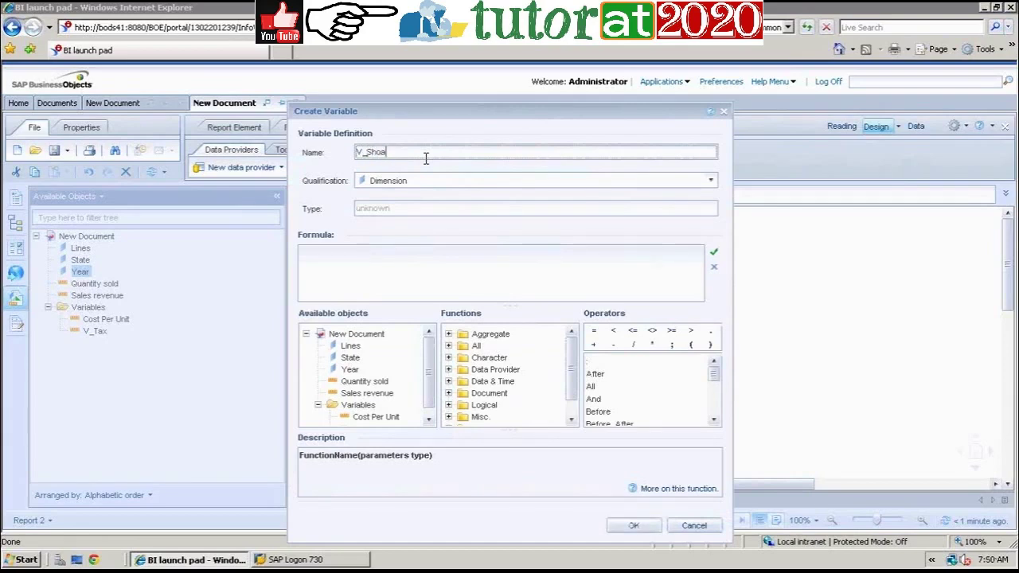
key("BackSpace")
key("BackSpace")
key("BackSpace")
key("BackSpace")
type("State")
- Browse the complete function list and read the descriptions of CurrentUser, DayName and DayNumberOfMonth
scroll(570, 370, "down", 2)
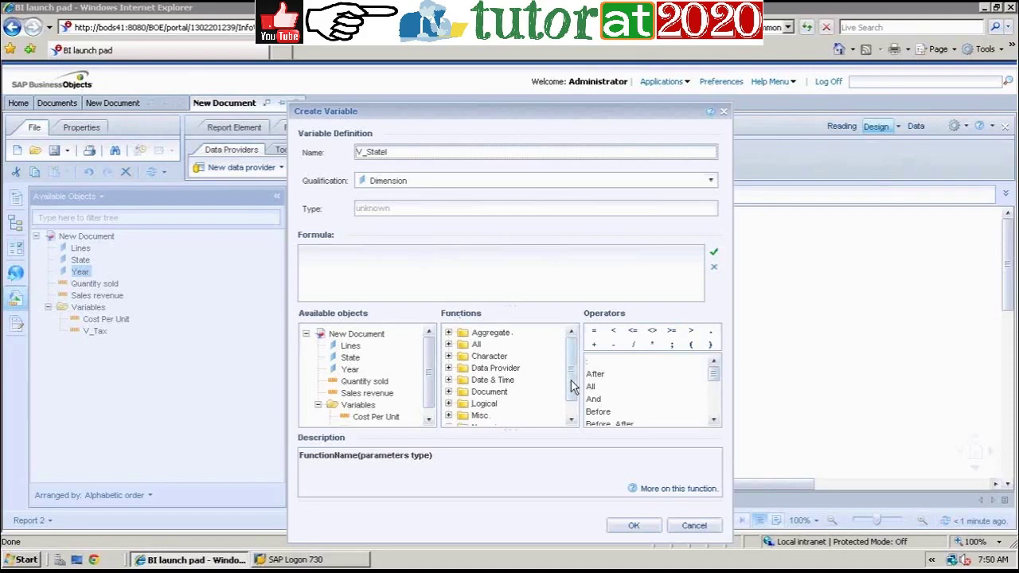
scroll(570, 374, "up", 1)
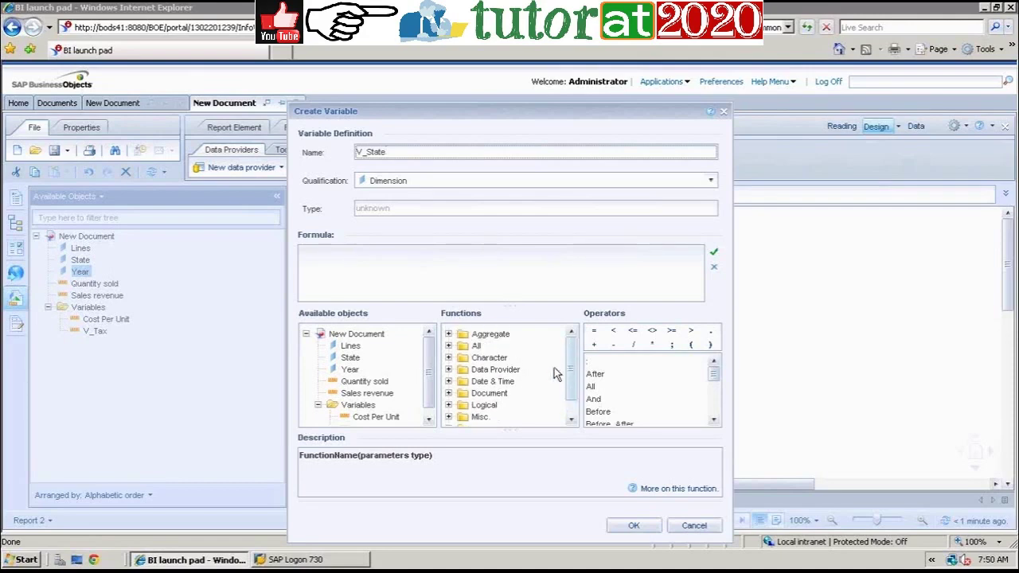
left_click(449, 355)
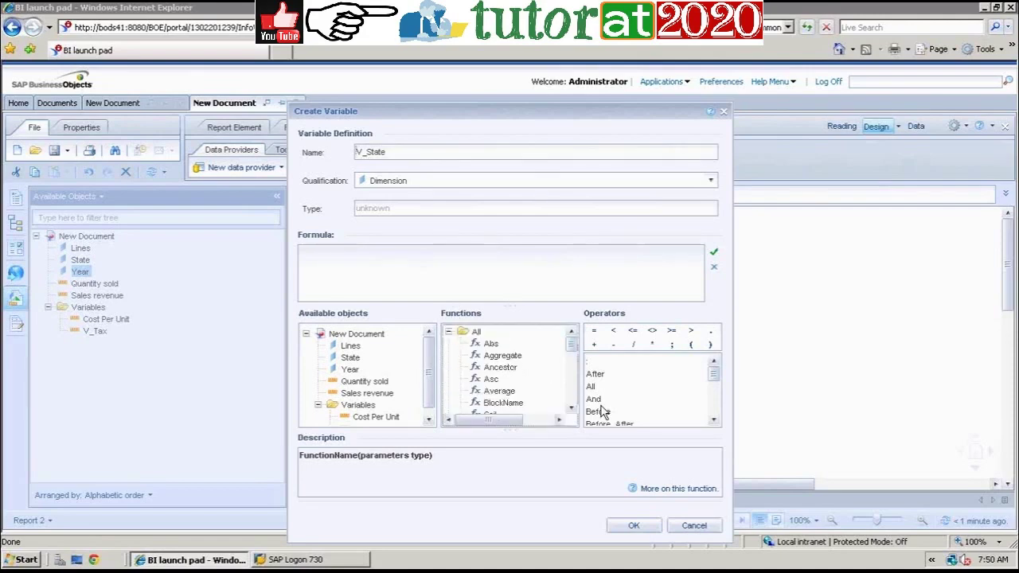
left_click(570, 409)
left_click(572, 410)
left_click(572, 410)
left_click(571, 410)
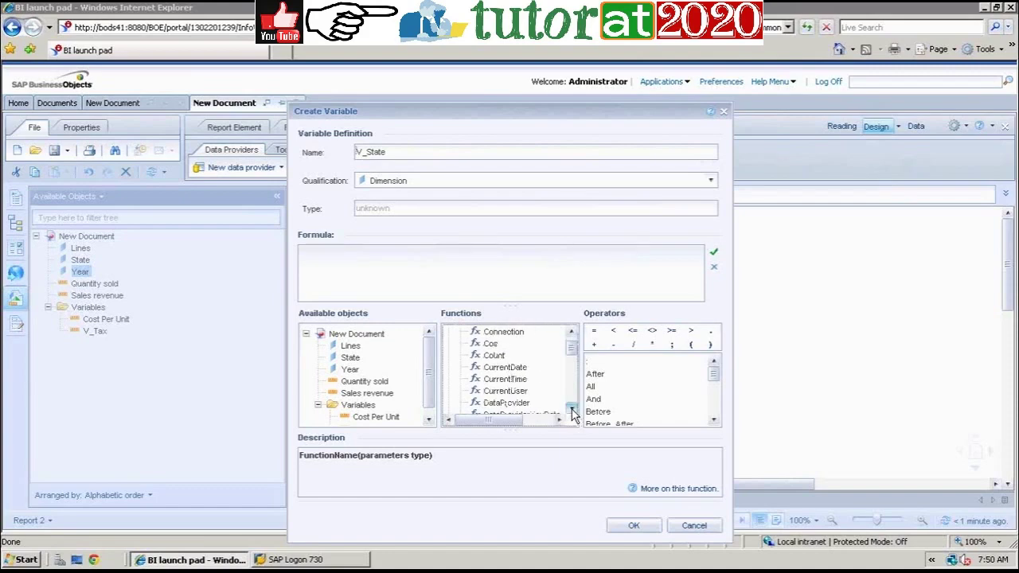
left_click(516, 392)
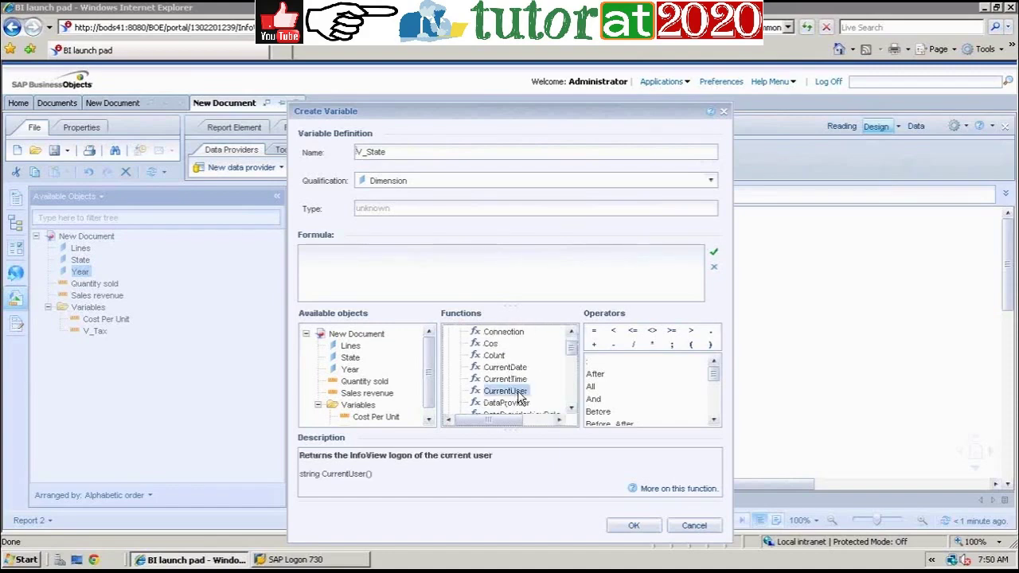
left_click(572, 409)
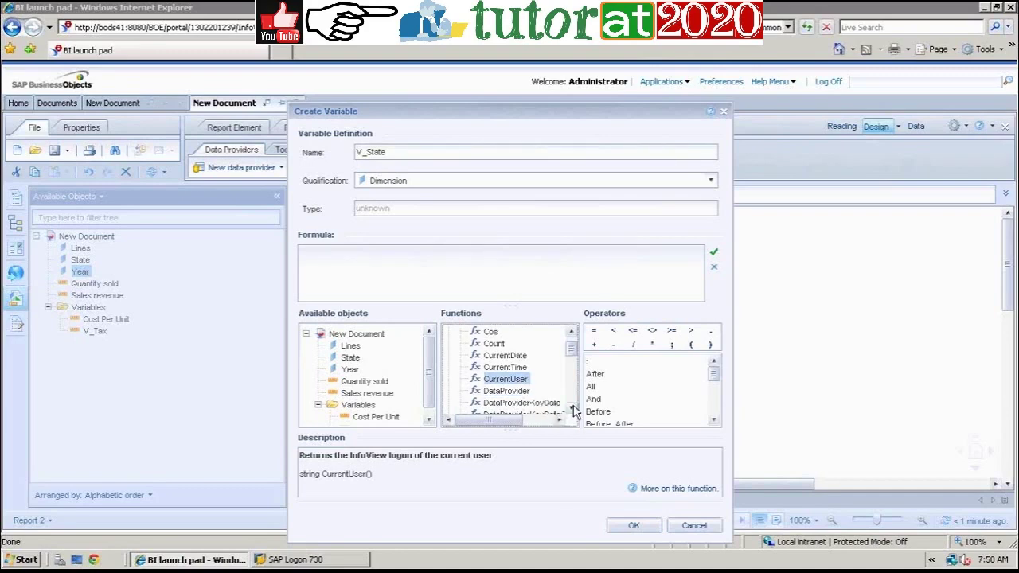
left_click(571, 409)
left_click(572, 409)
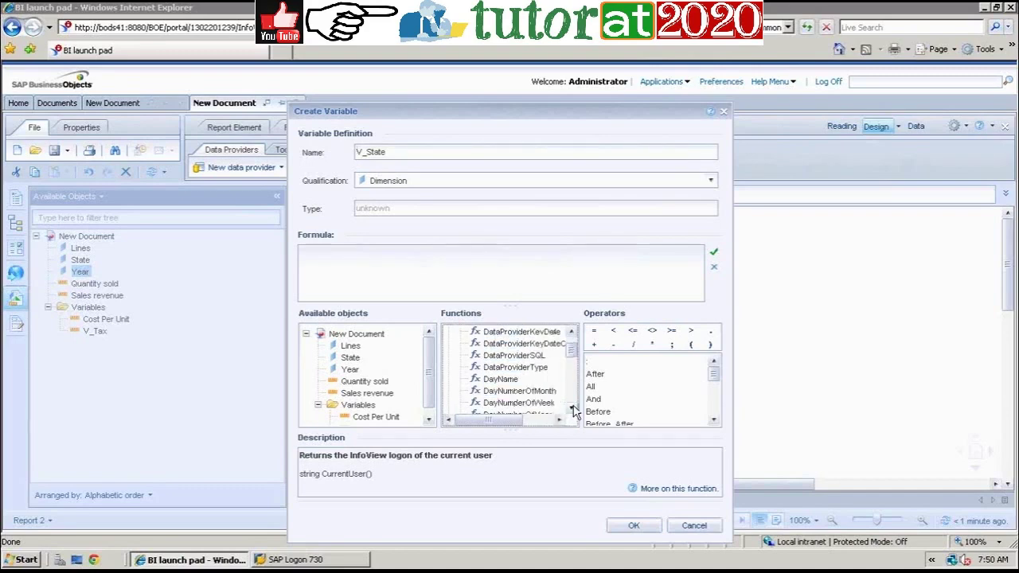
left_click(513, 381)
left_click(523, 392)
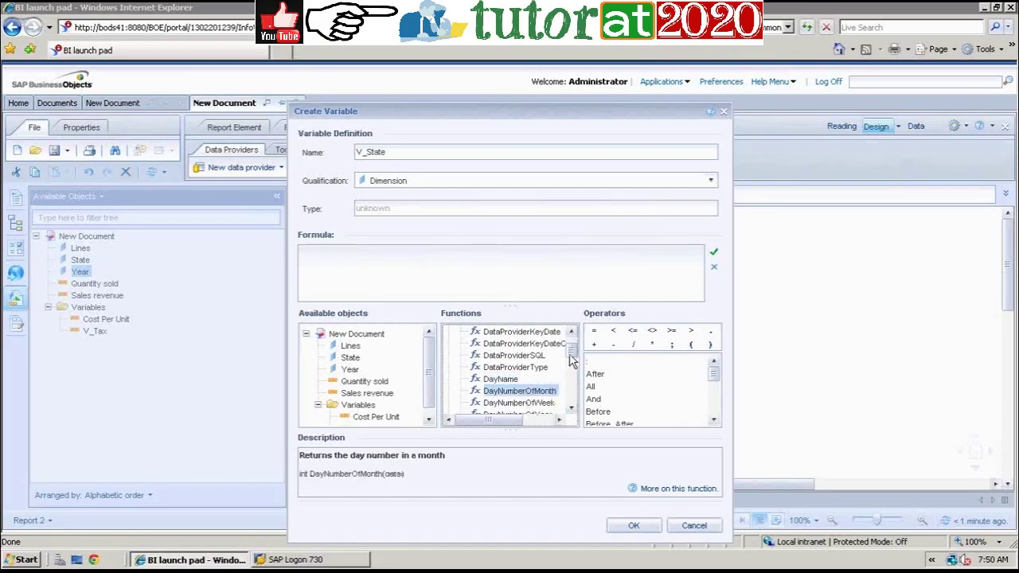
- Read the description of the Lower function and cancel the variable definition
left_click_drag(570, 360, 571, 364)
scroll(573, 379, "down", 5)
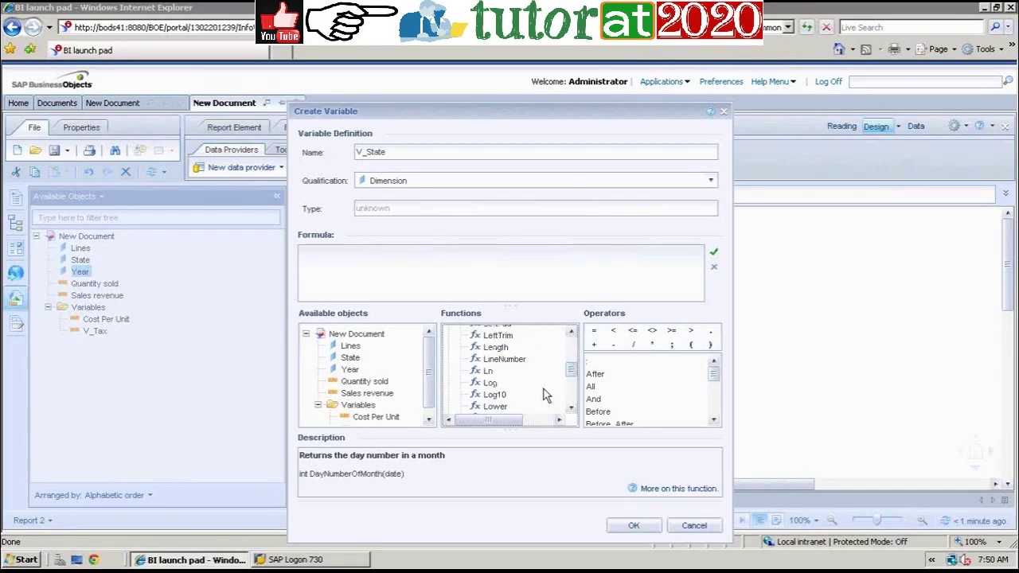
left_click(497, 406)
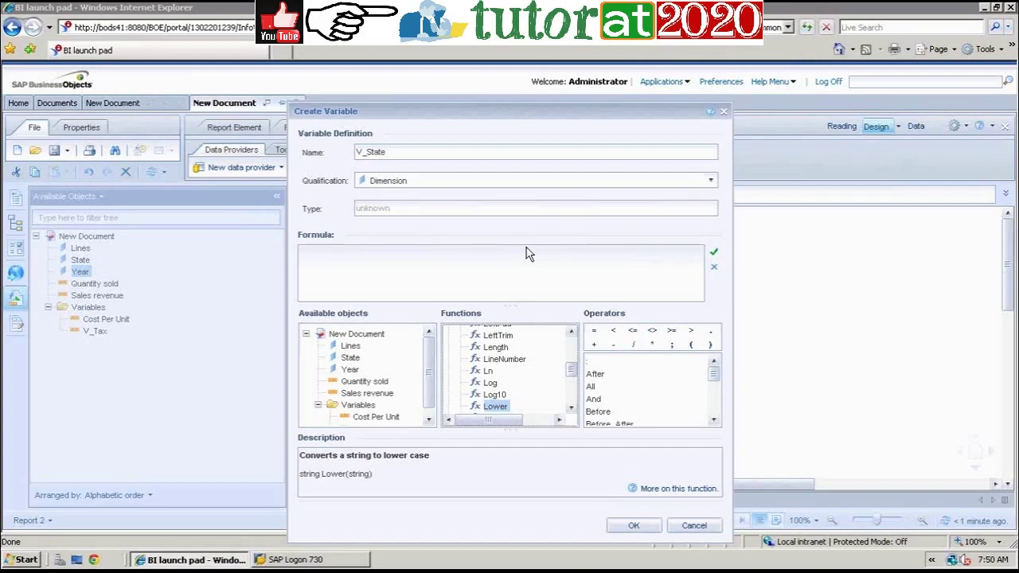
left_click(715, 526)
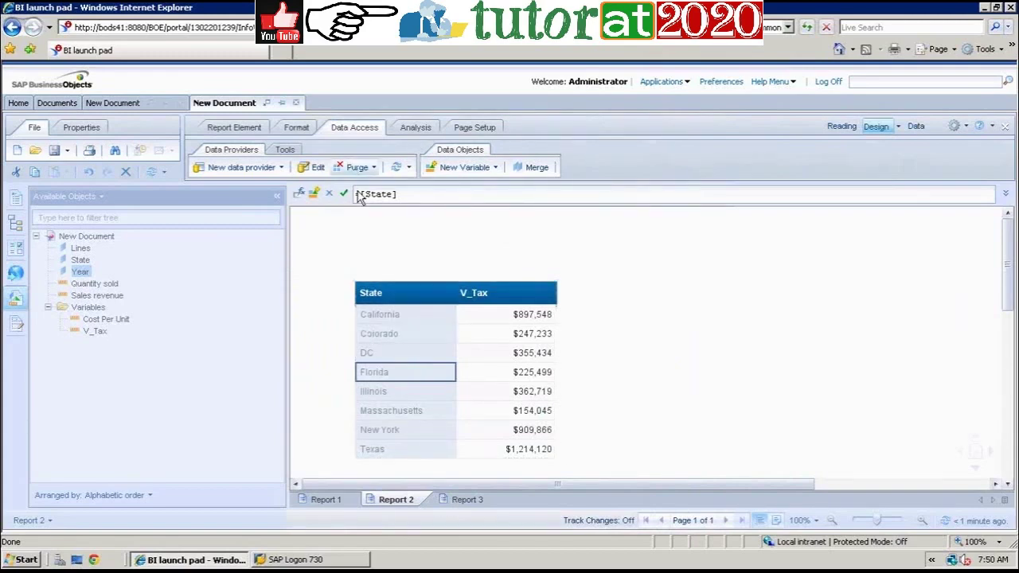
- Change the formula of the State column in Report 2 to =lower([State]) and validate it
type("I")
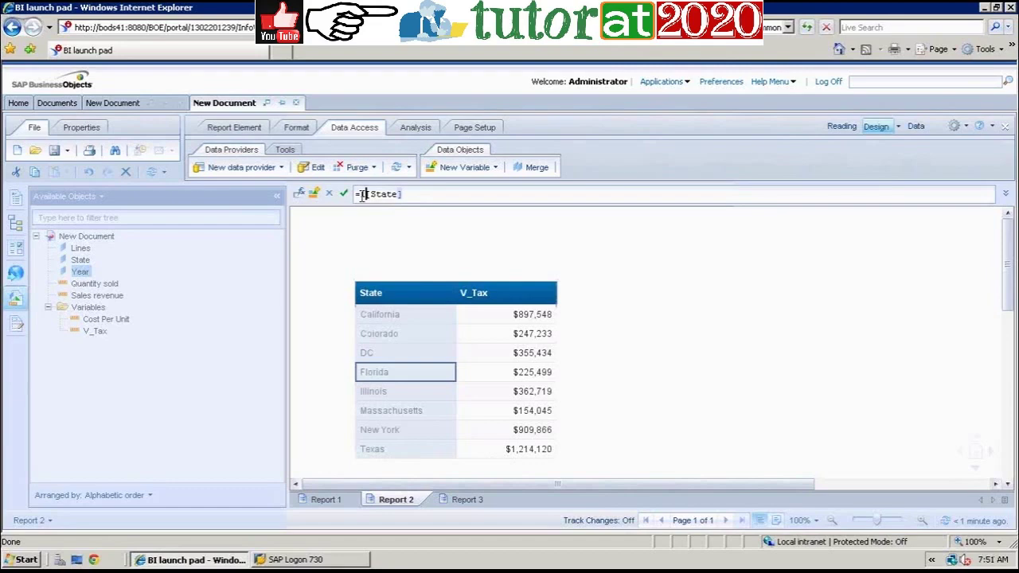
type("ower(")
left_click(450, 196)
type(")")
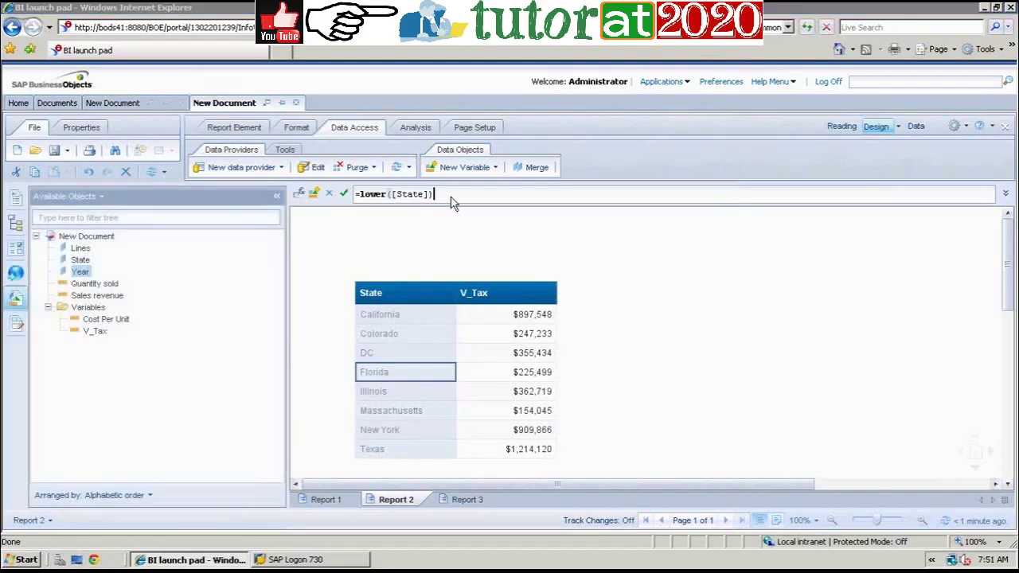
left_click(452, 203)
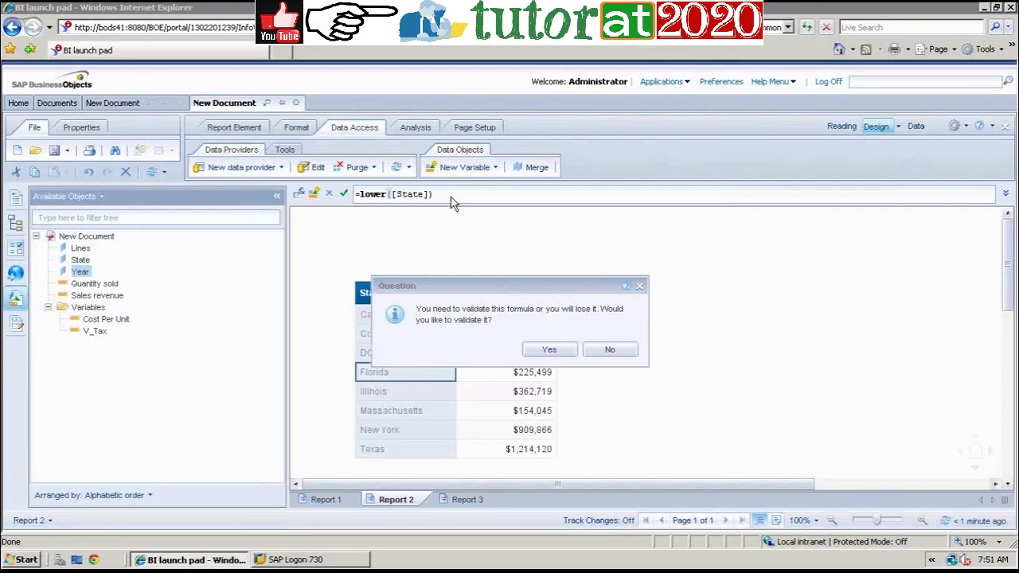
left_click(550, 349)
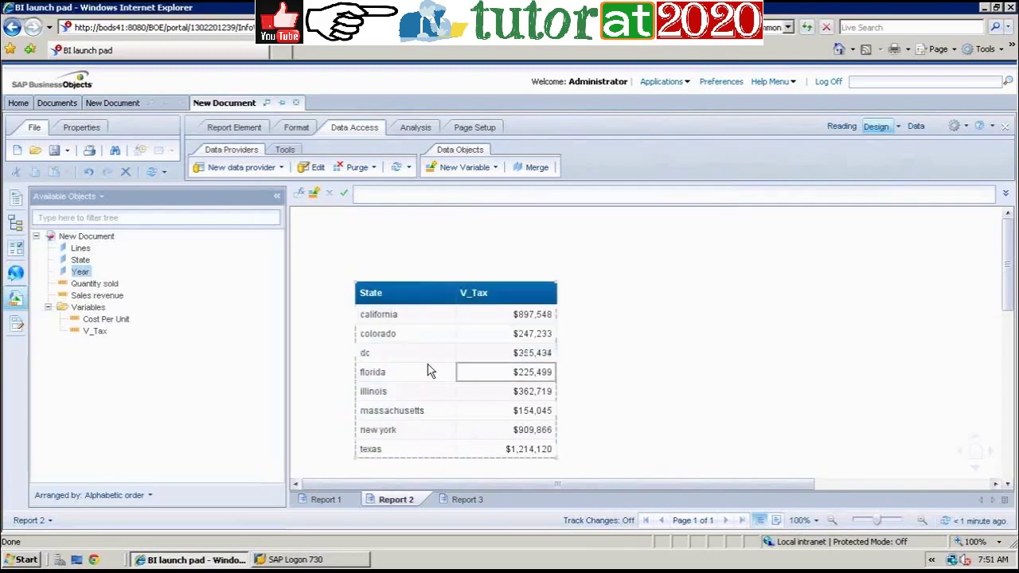
- Try to restore the State column's formula to =[State] by removing the lower function and its parentheses
left_click(390, 195)
key("BackSpace")
key("BackSpace")
key("BackSpace")
key("BackSpace")
key("BackSpace")
key("BackSpace")
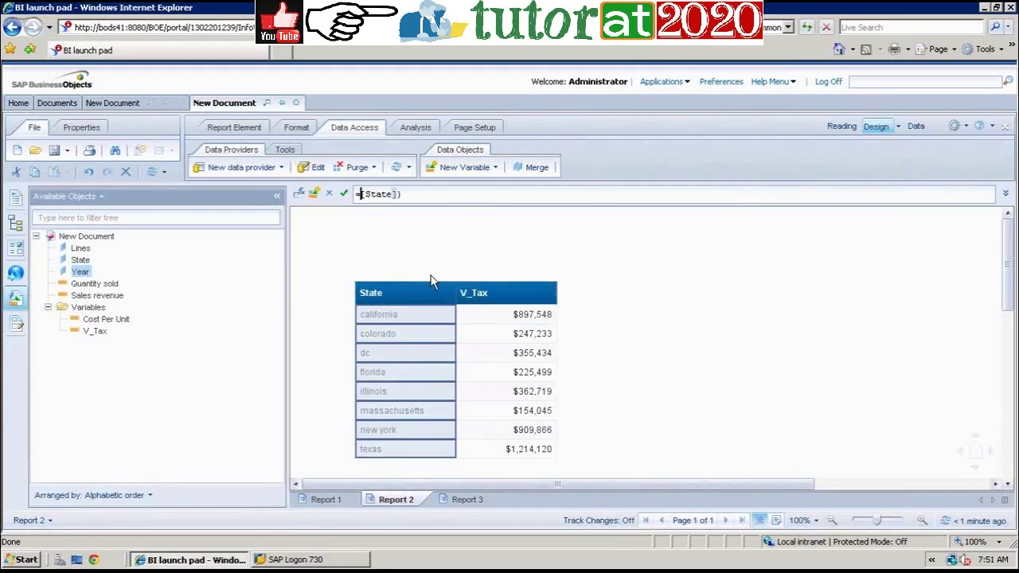
key("Delete")
left_click(420, 194)
key("BackSpace")
- Start a new variable without validating the pending formula edit, and select Concatenation in the complete function list
left_click(458, 169)
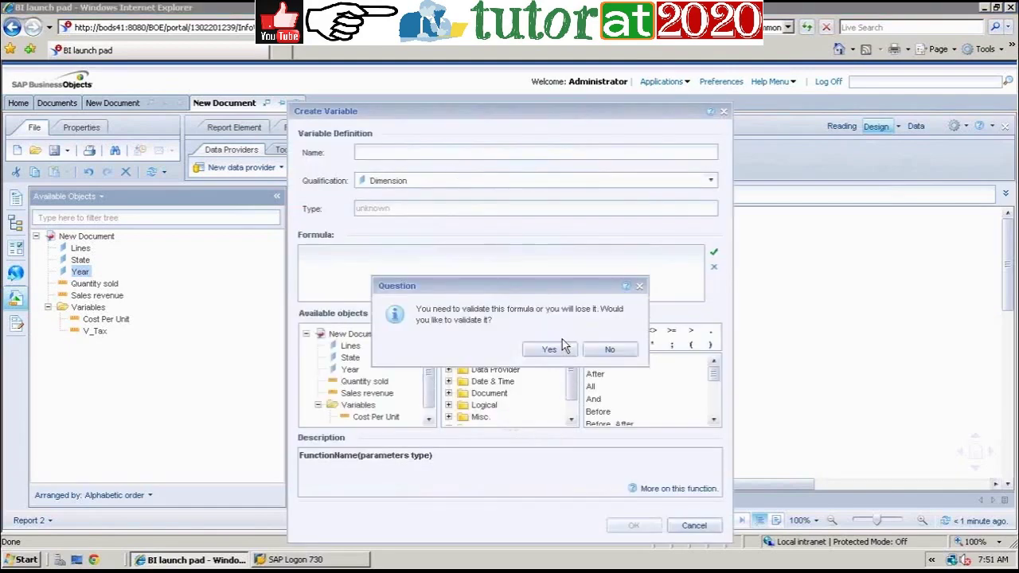
left_click(619, 350)
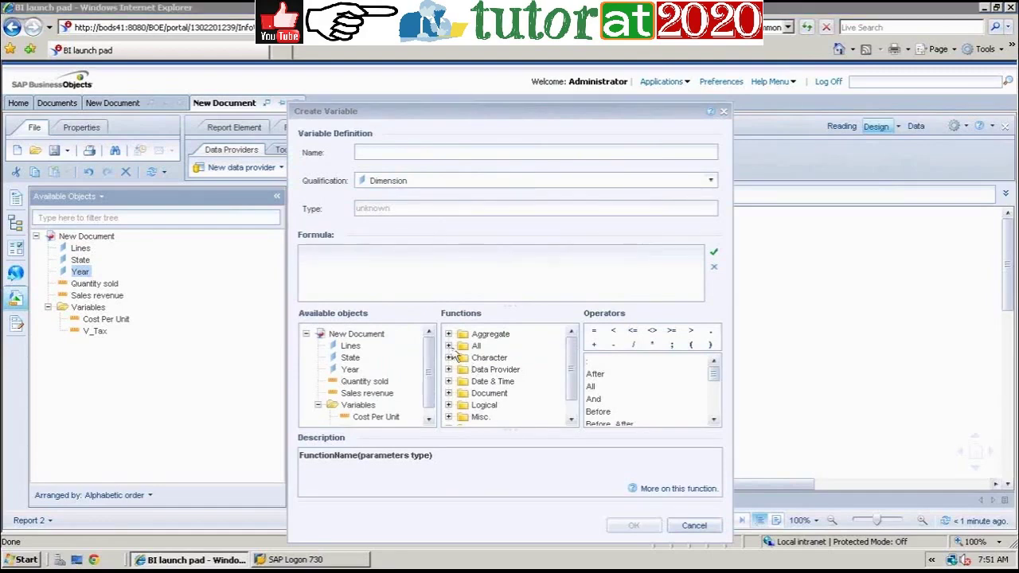
left_click(448, 345)
left_click(572, 410)
left_click(572, 410)
left_click(573, 410)
left_click(572, 410)
left_click(572, 409)
left_click(572, 410)
left_click(572, 409)
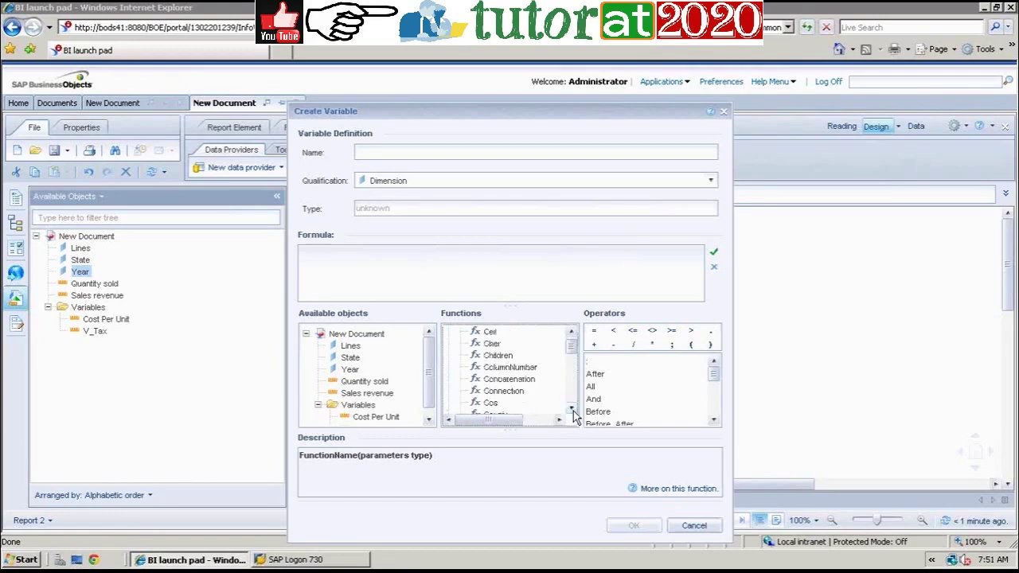
left_click(516, 381)
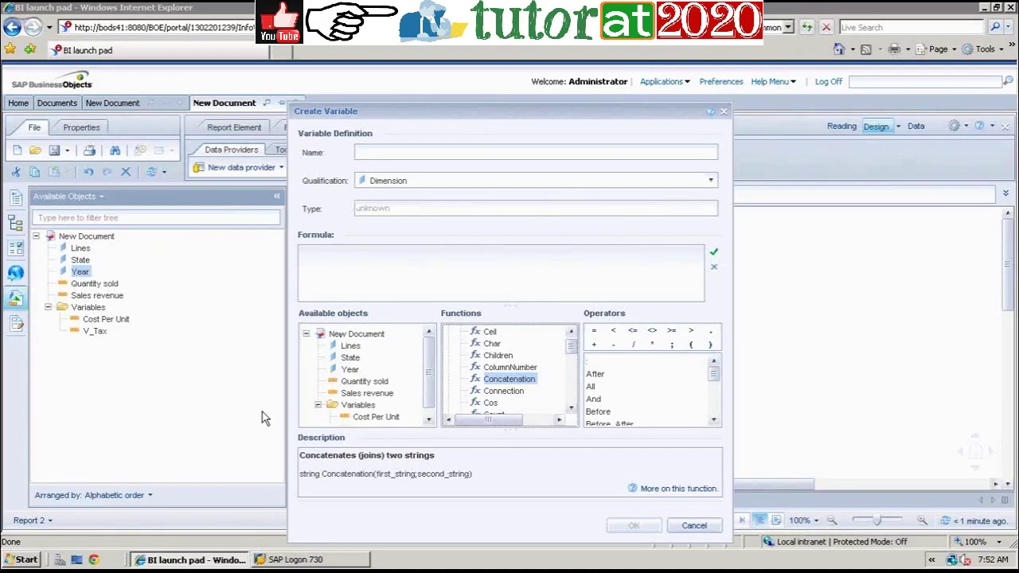
- Browse the complete function list from its beginning back to the Concatenation function
left_click(433, 151)
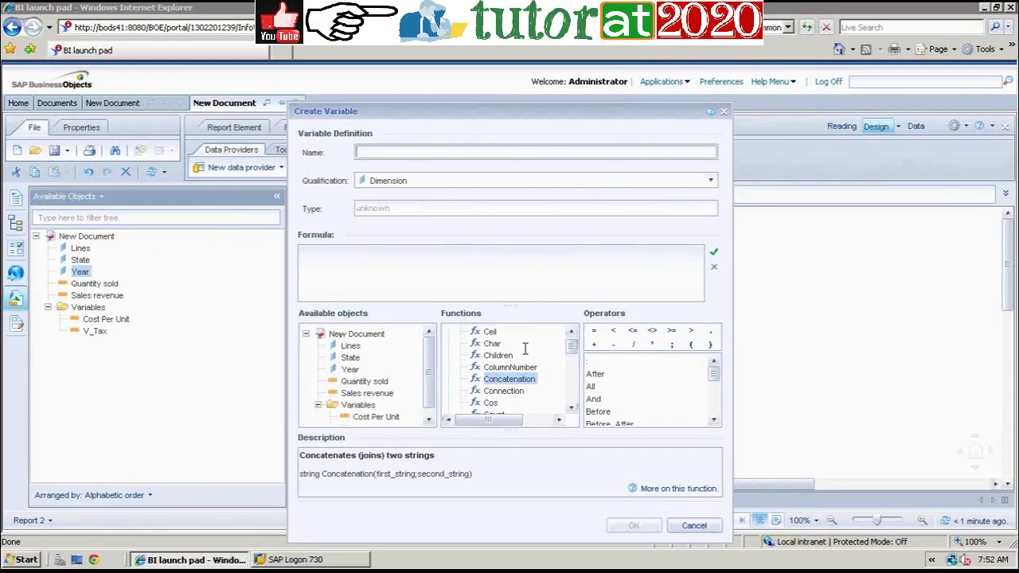
left_click_drag(576, 352, 576, 349)
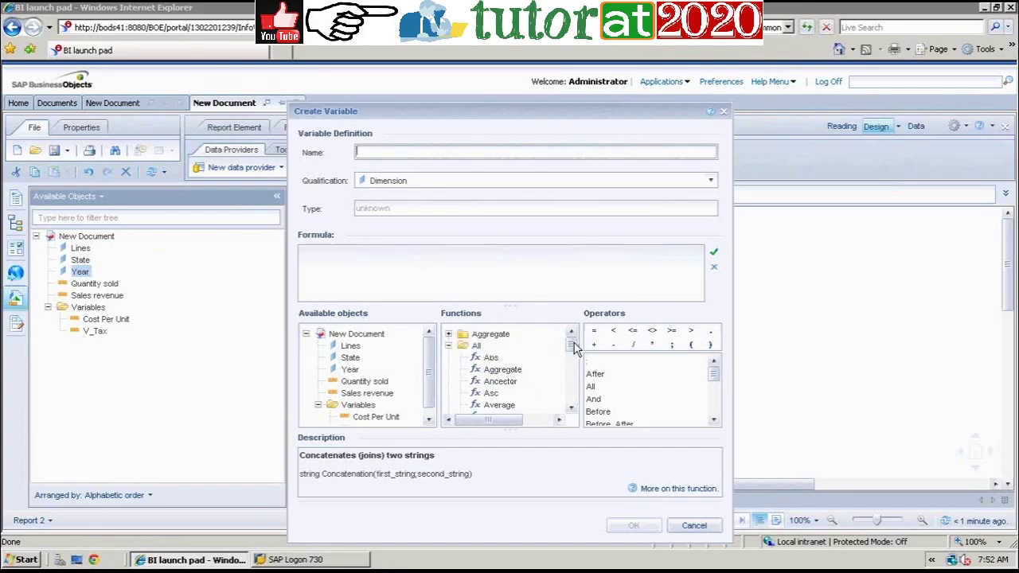
left_click(572, 408)
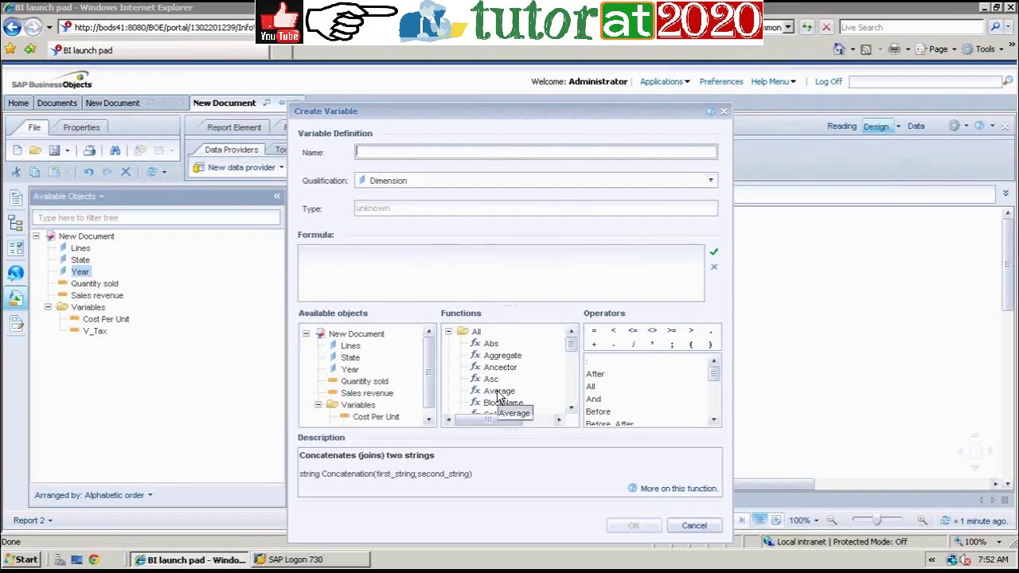
left_click(572, 410)
left_click(572, 410)
left_click(572, 410)
left_click(573, 410)
left_click(572, 410)
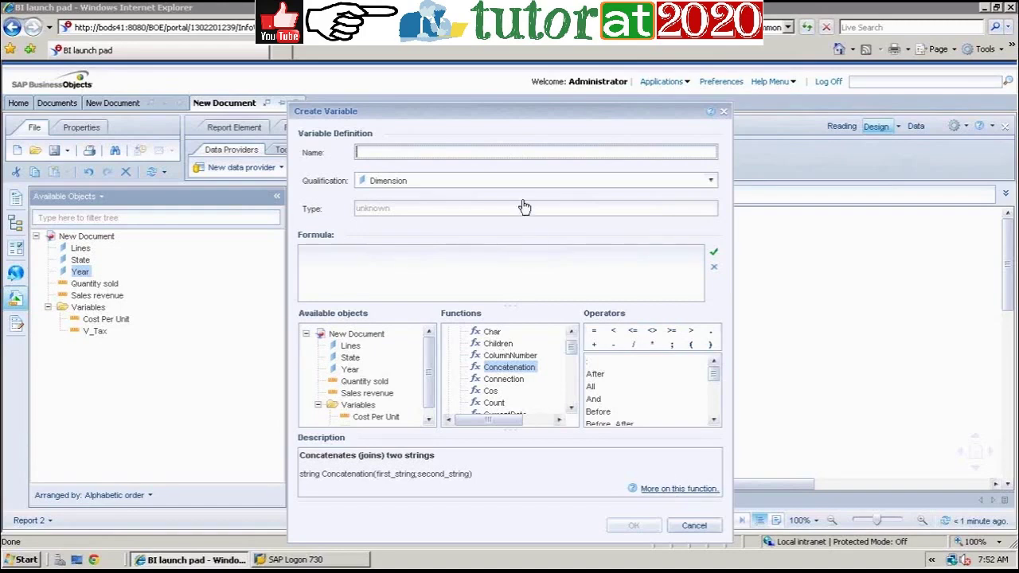
- Open the full help page for the Concatenation function, maximize its window, and read the syntax, notes and examples
left_click(677, 489)
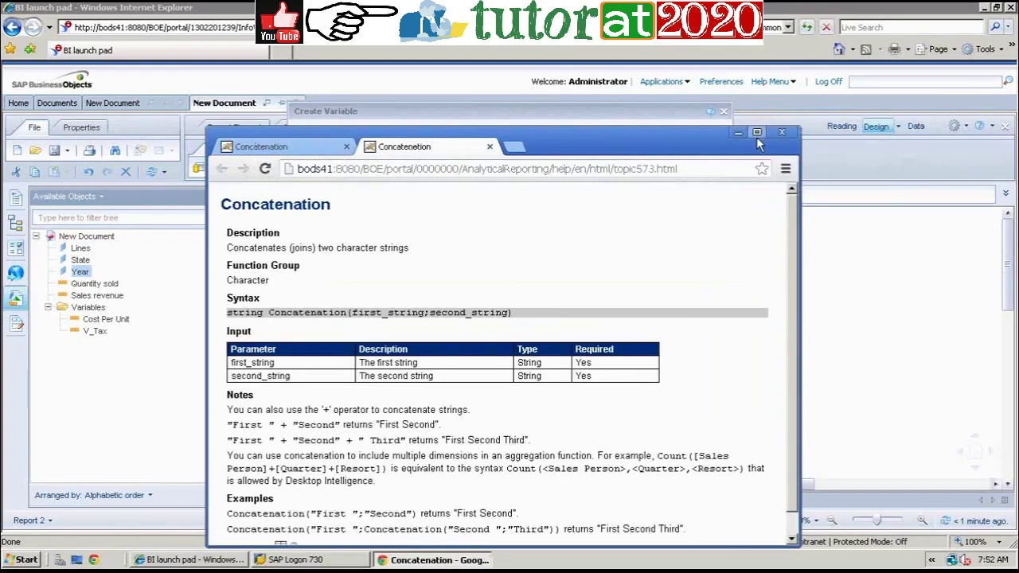
left_click(756, 134)
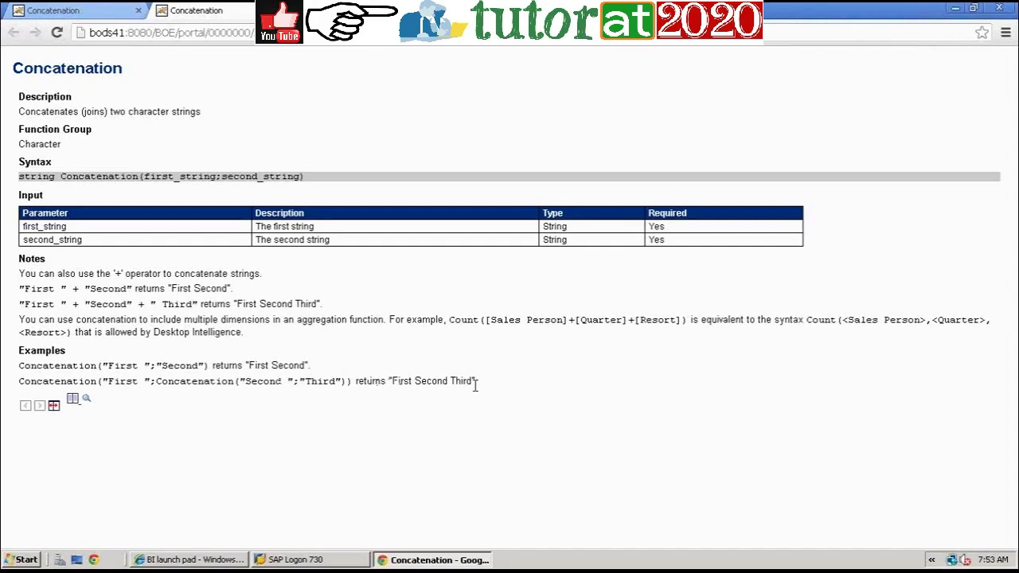
left_click(60, 10)
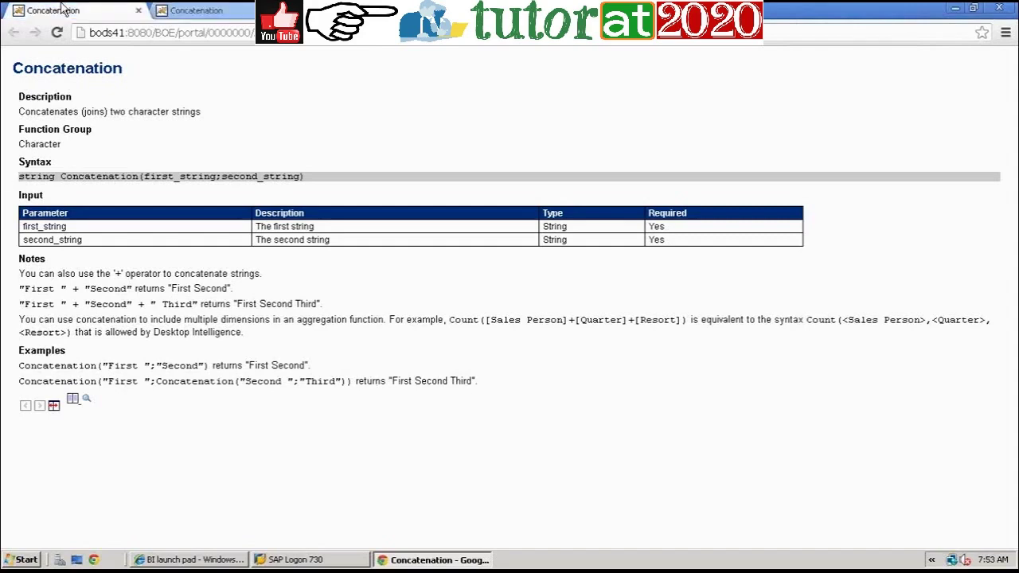
left_click(209, 14)
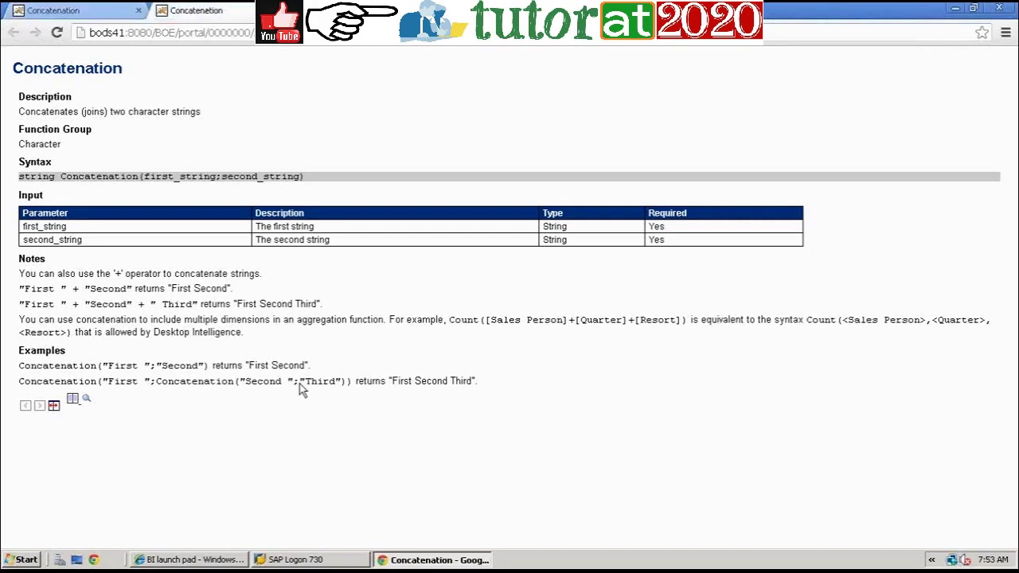
- Switch back to the BI launch pad window and name the new dimension variable V_State
left_click(229, 560)
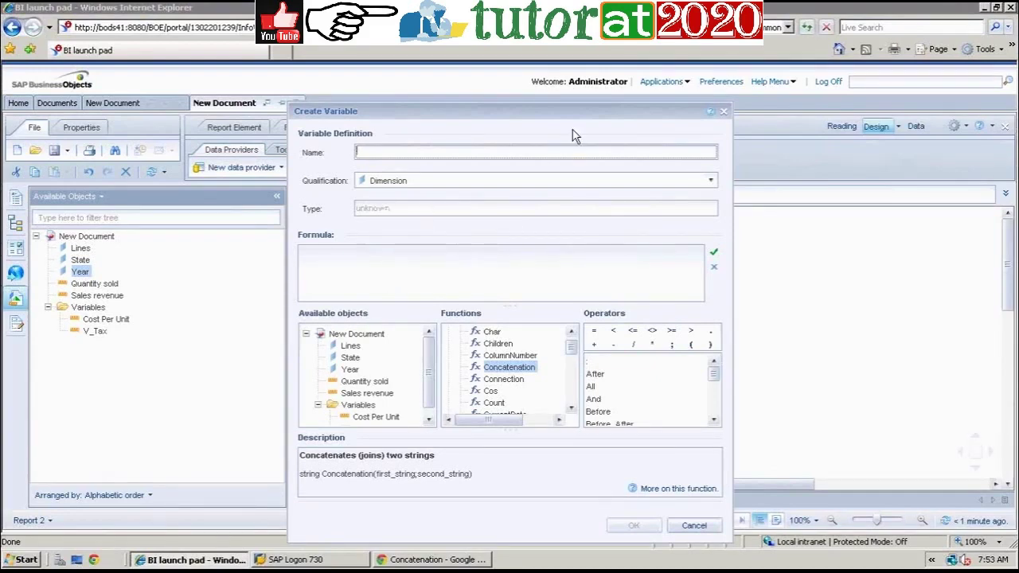
type("V_Sho")
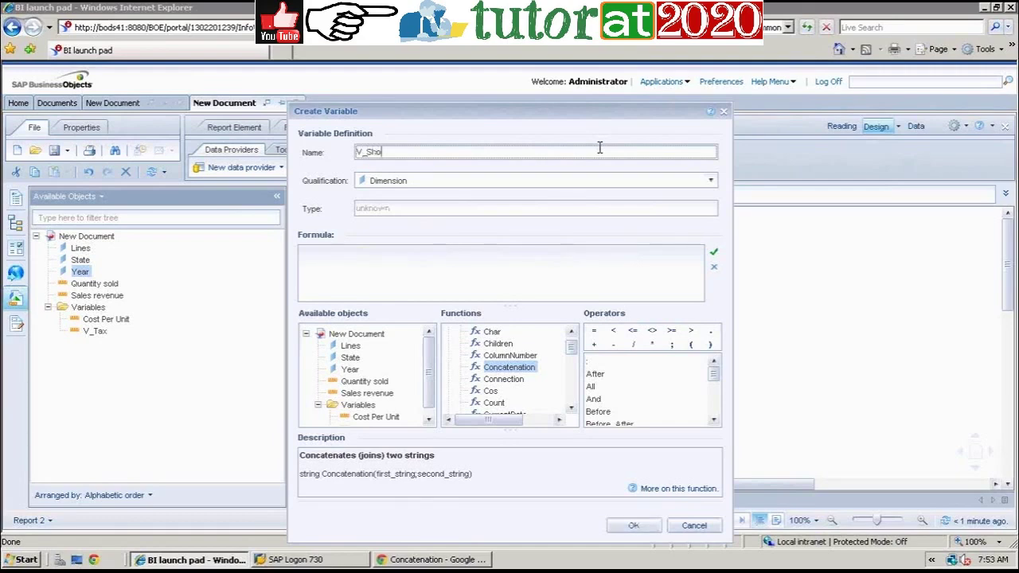
key("BackSpace")
key("BackSpace")
key("BackSpace")
type("State")
- Start the V_State formula with the If function, an opening parenthesis and the State object
left_click(500, 345)
type("i")
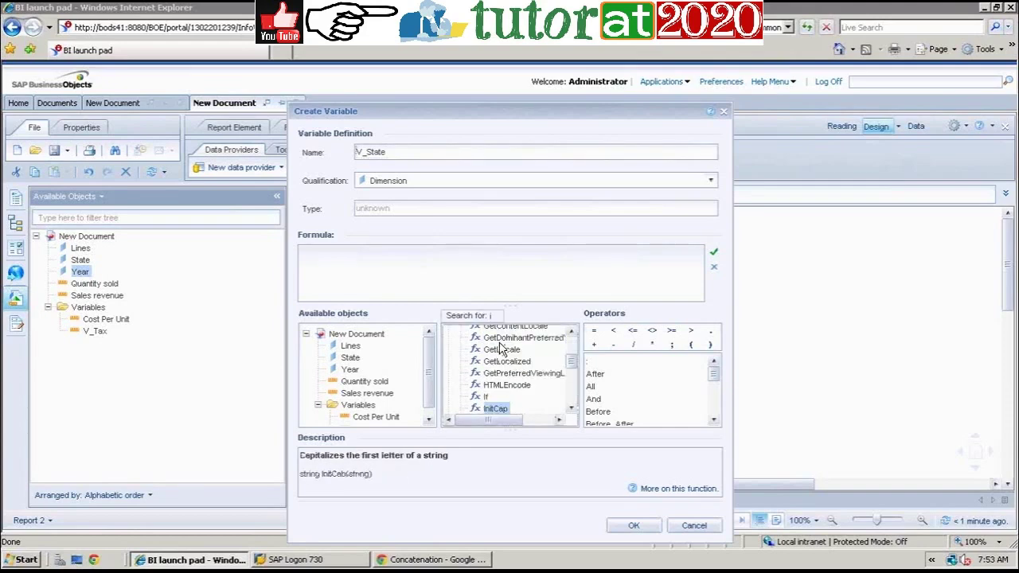
left_click(484, 401)
double_click(485, 398)
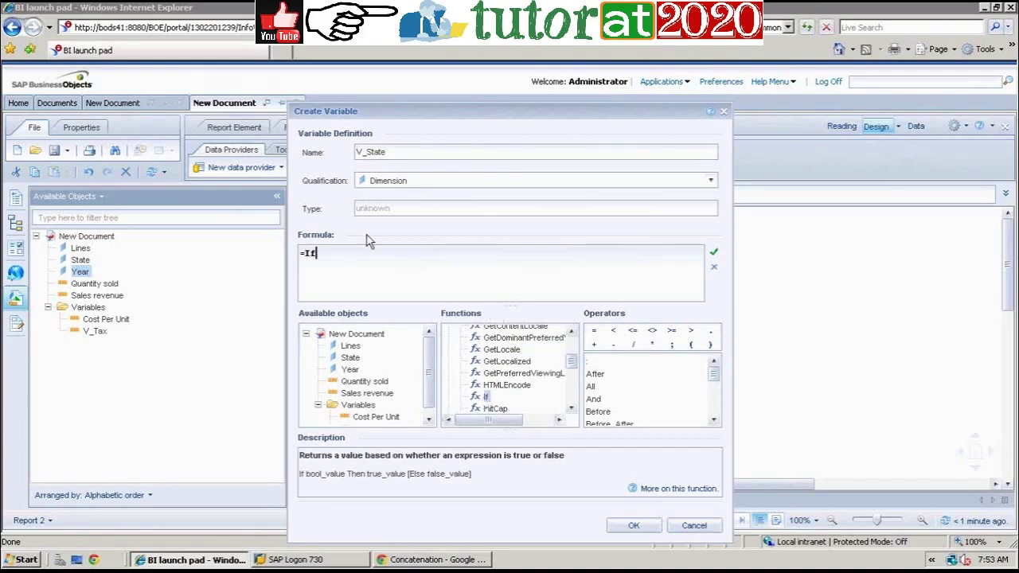
double_click(352, 357)
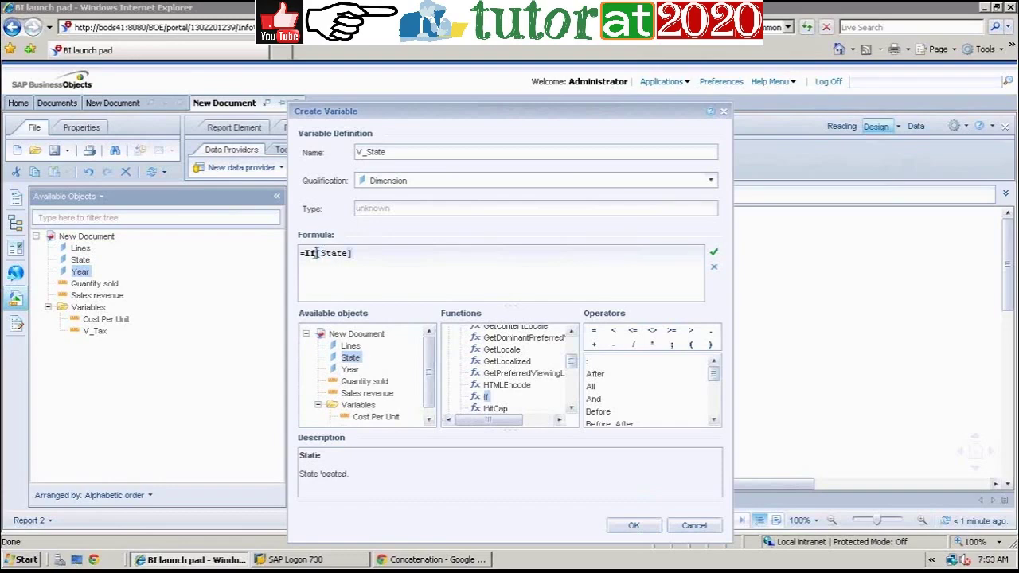
type("(")
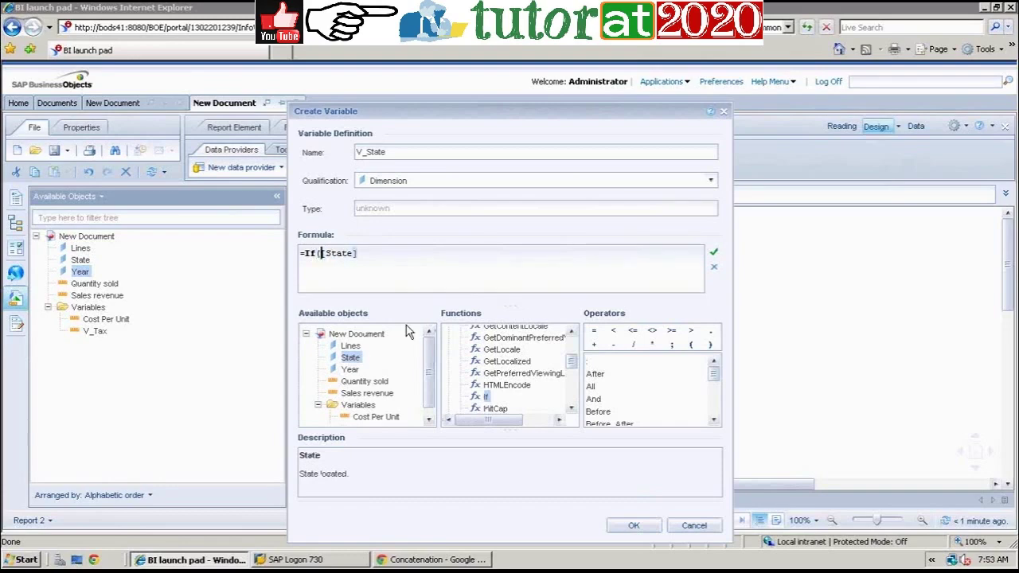
- Complete the condition by comparing State with "California", close the parenthesis, and add Then CA
left_click(384, 253)
type("=")
type("\"")
type("Ce")
type("lifornia")
type("\"")
type(") Then CA")
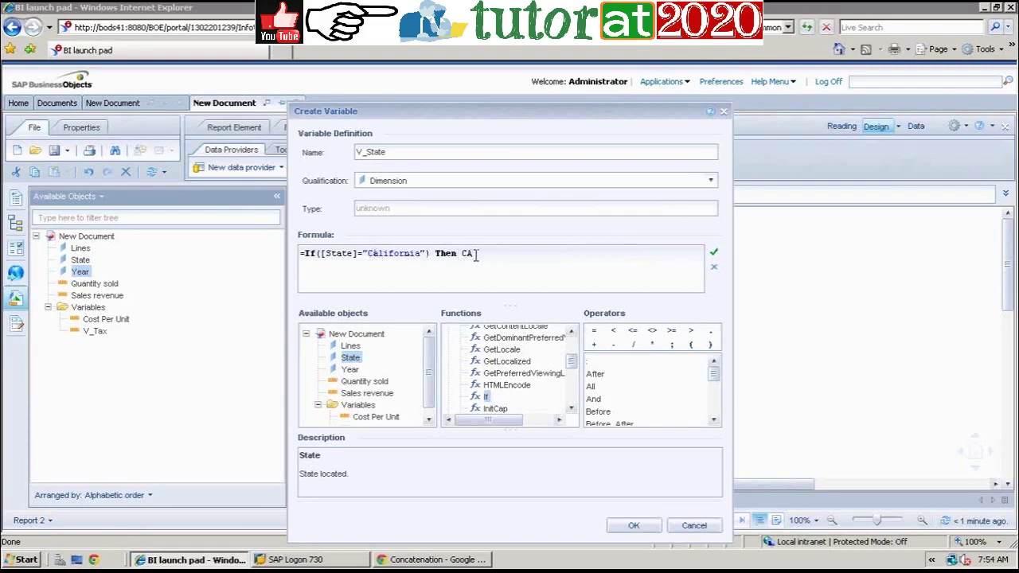
- Put CA in quotation marks, add else [State], validate the formula and create the variable
type("\"")
key("Left")
key("Left")
type("\" else")
double_click(352, 359)
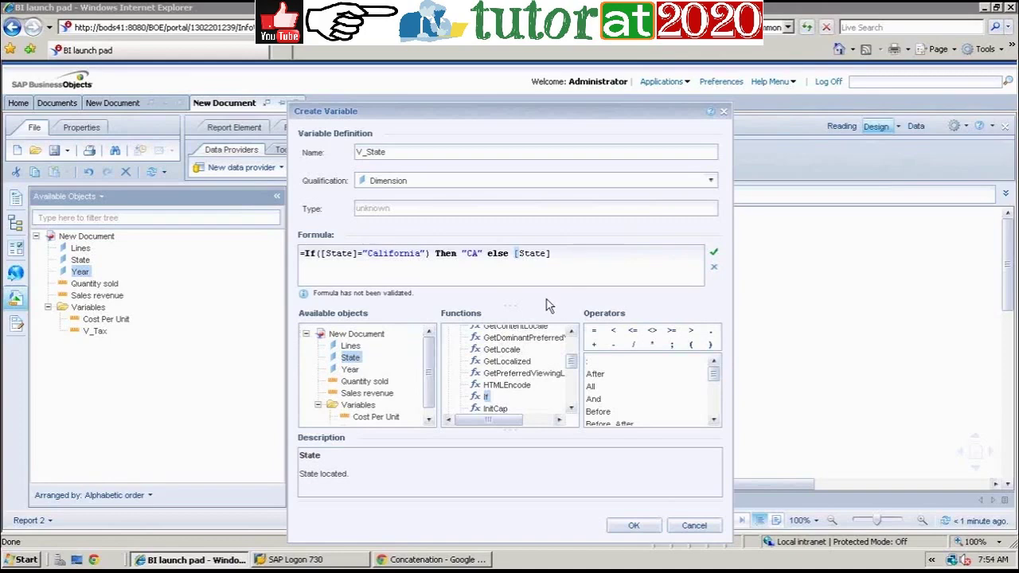
left_click(713, 253)
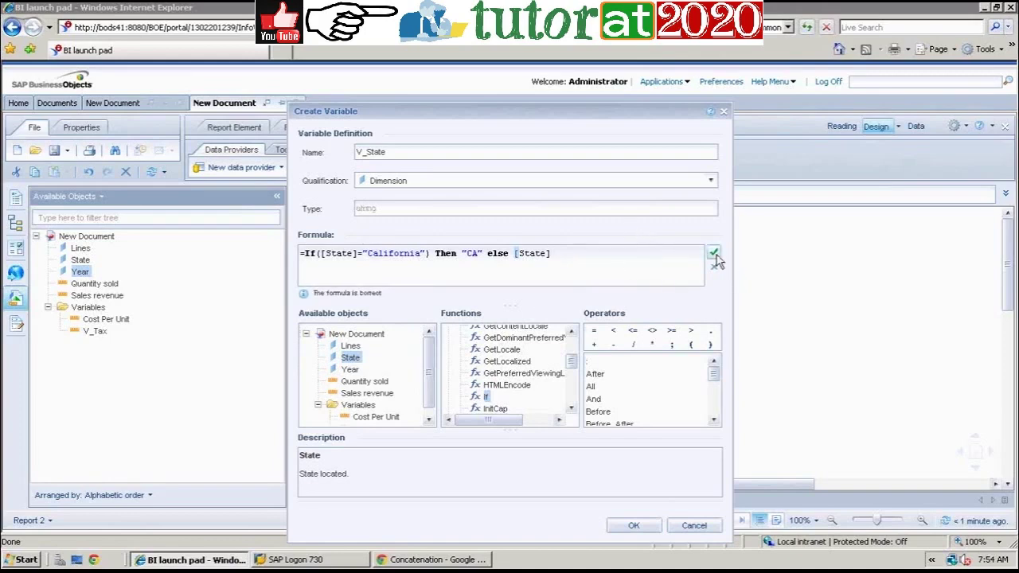
left_click(633, 526)
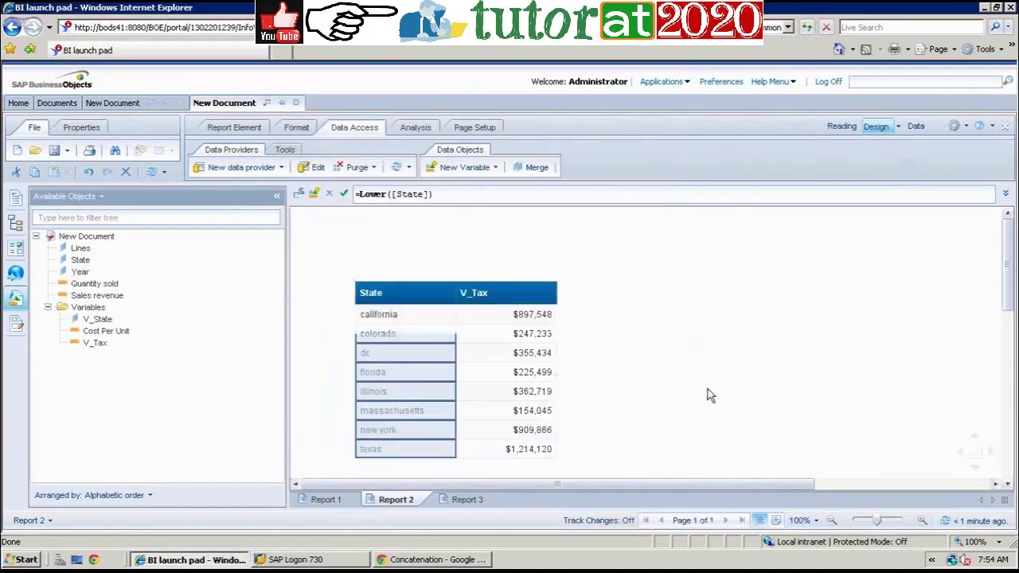
- Add V_State to the report table as a column between State and V_Tax, and select its California row cell
left_click(104, 321)
left_click_drag(104, 324, 451, 294)
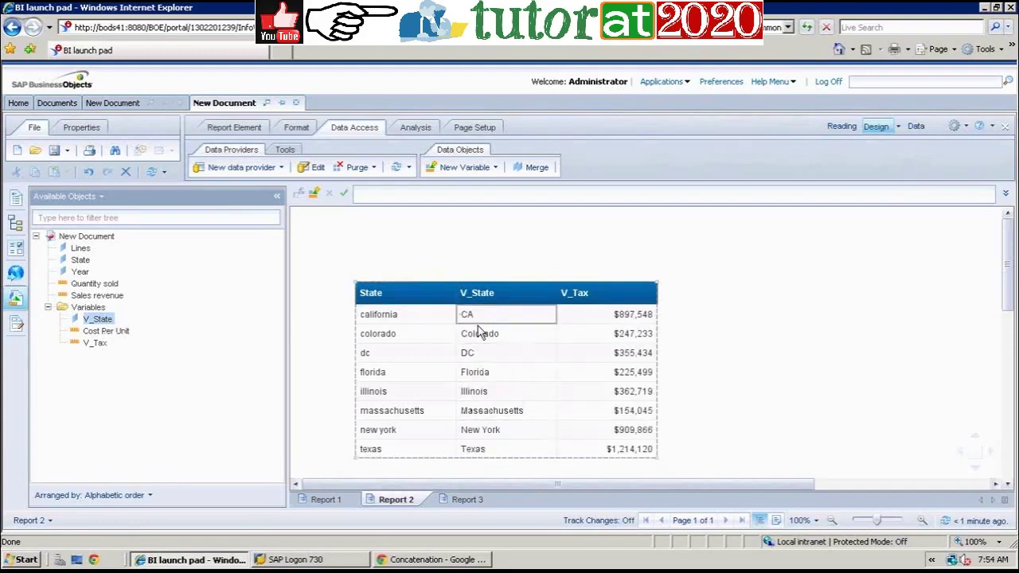
left_click(479, 317)
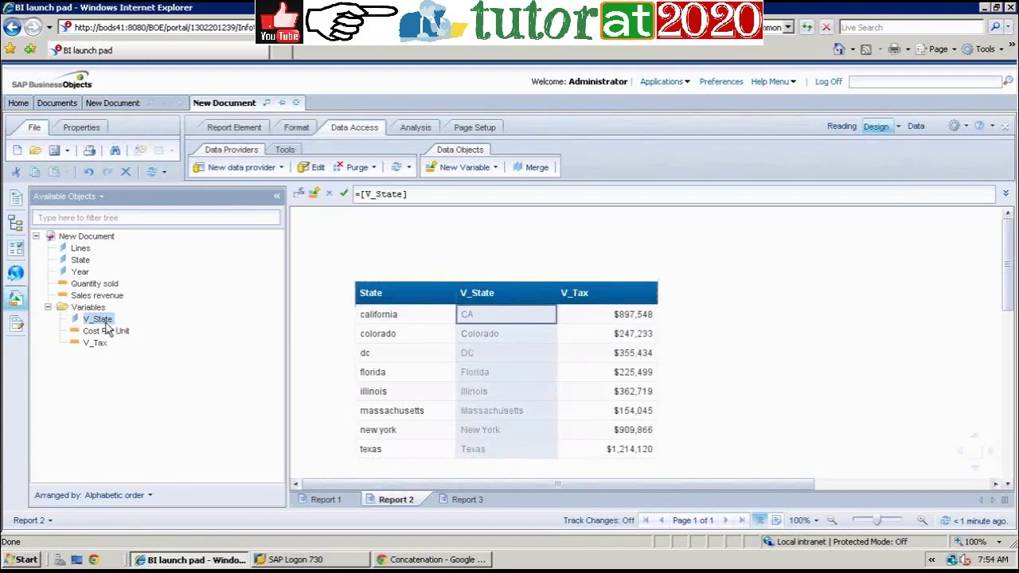
- Edit the V_State variable, inserting elseif([State]) between "CA" and Else in its formula
mouse_move(102, 325)
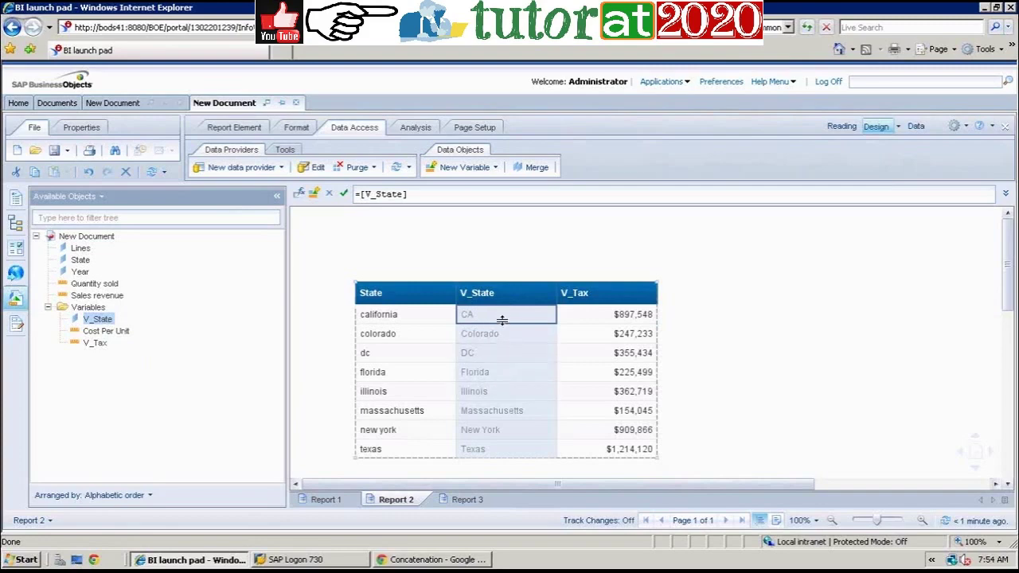
right_click(112, 323)
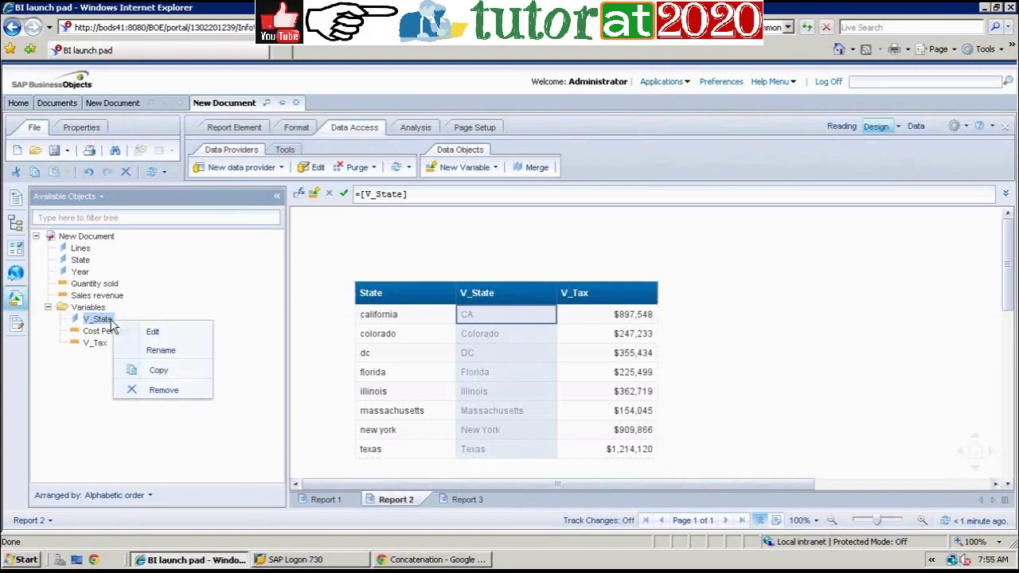
left_click(159, 331)
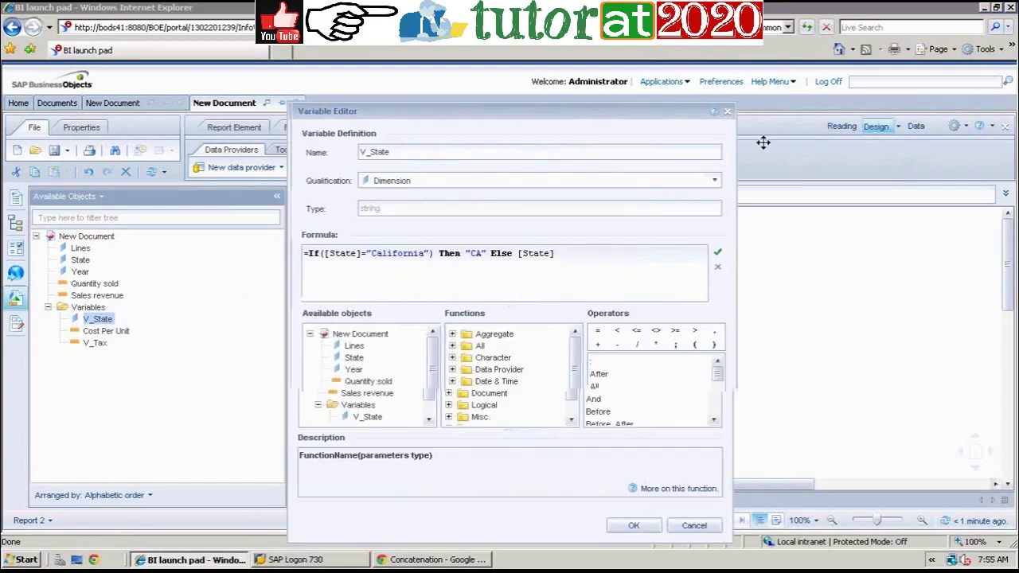
left_click_drag(762, 142, 567, 111)
left_click_drag(662, 111, 772, 119)
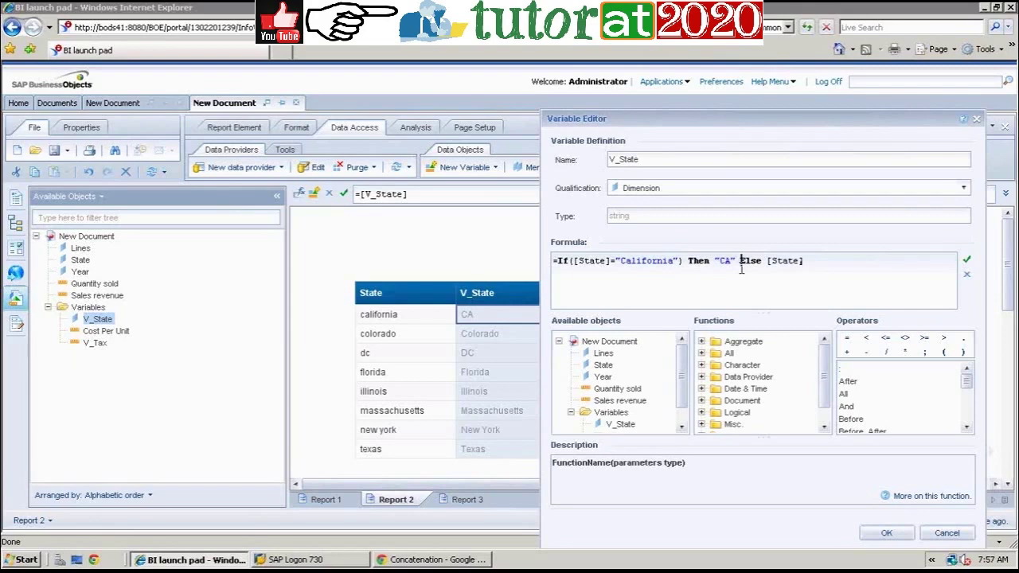
type("E")
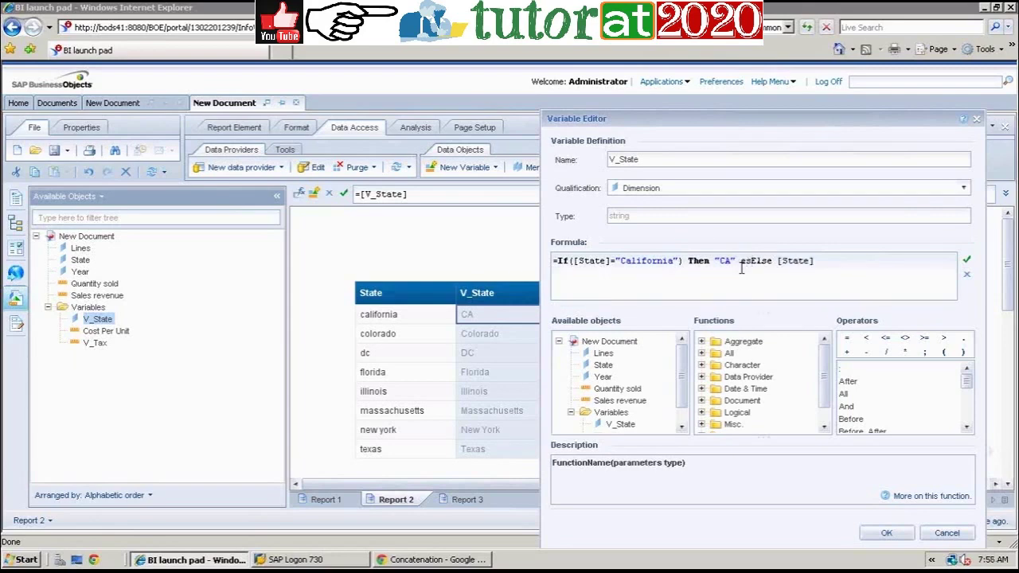
type("lseif()")
left_click(604, 366)
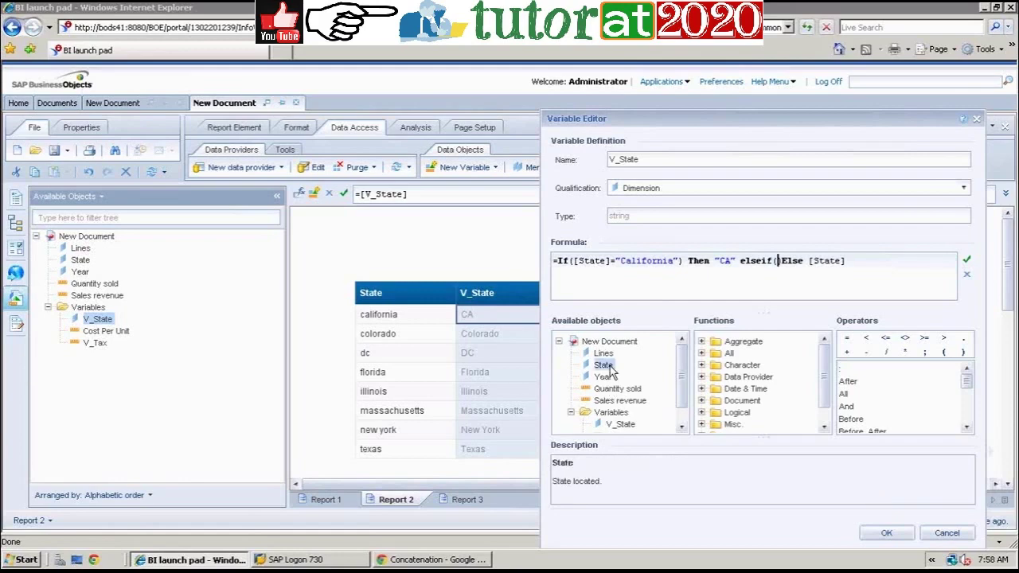
double_click(607, 368)
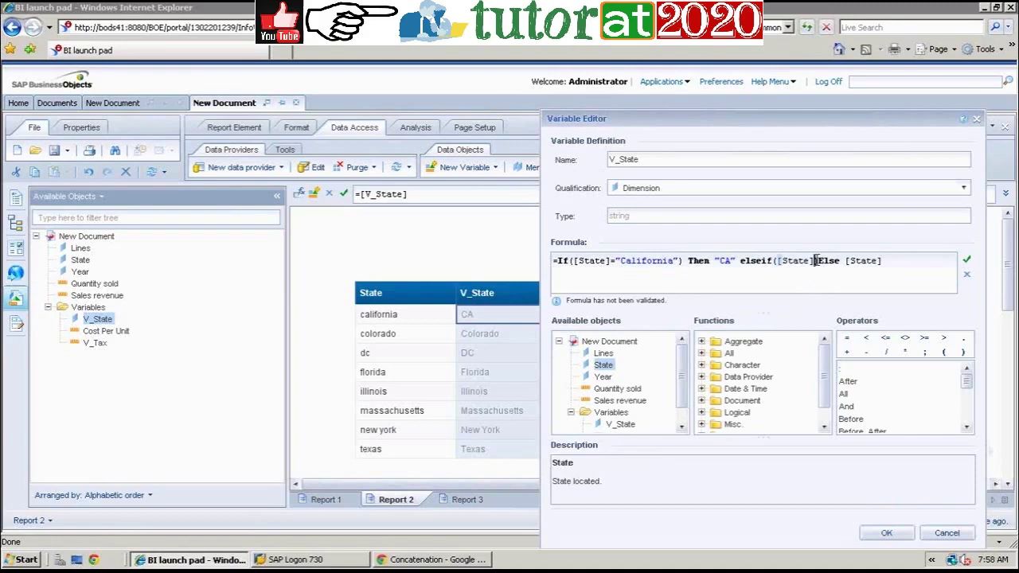
- Compare State with "Colarado" inside the elseif condition
type("=\"C")
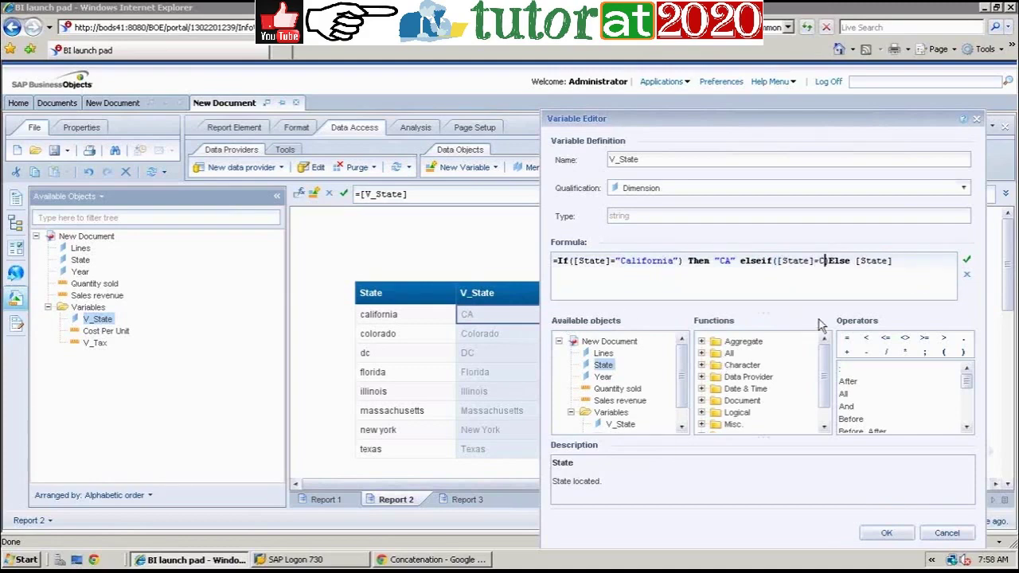
key("ctrl+space")
key("Escape")
type("\"\")")
key("Left")
key("Left")
type("Colar")
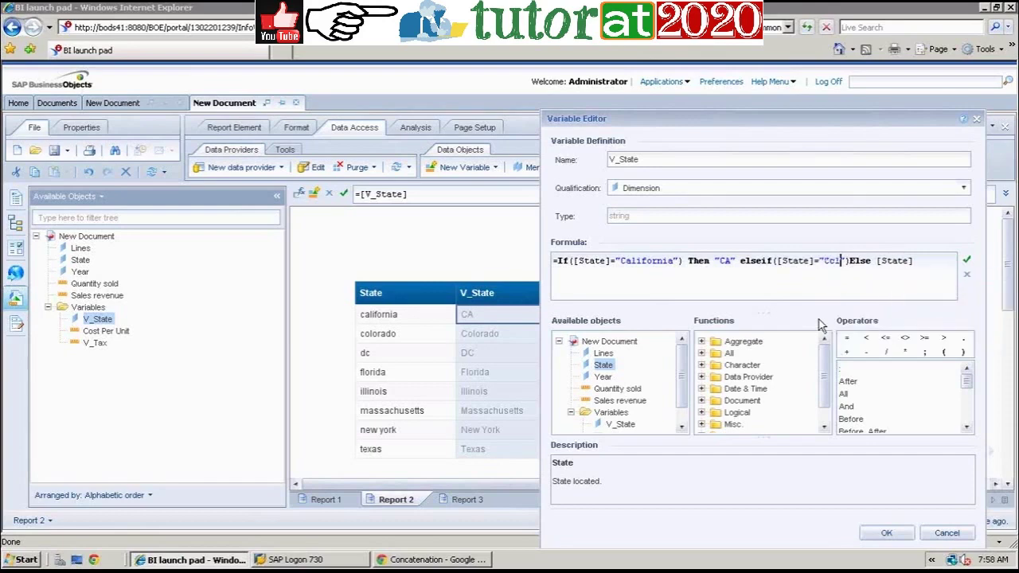
type("ad")
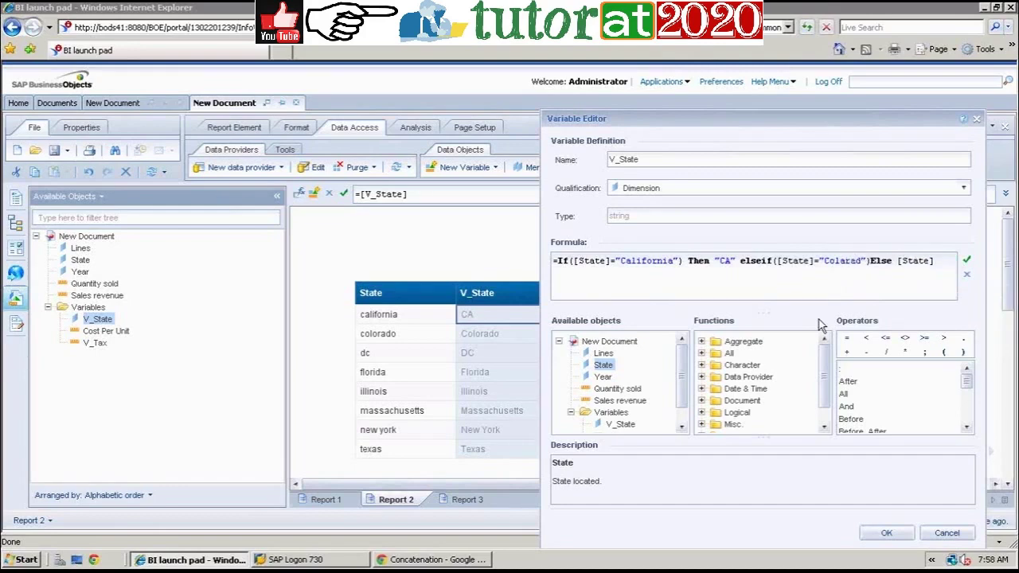
type("o")
- Add then "CO" after the elseif condition, validate the formula, and save the modified V_State variable
left_click(879, 267)
type("then")
left_click_drag(661, 126, 431, 87)
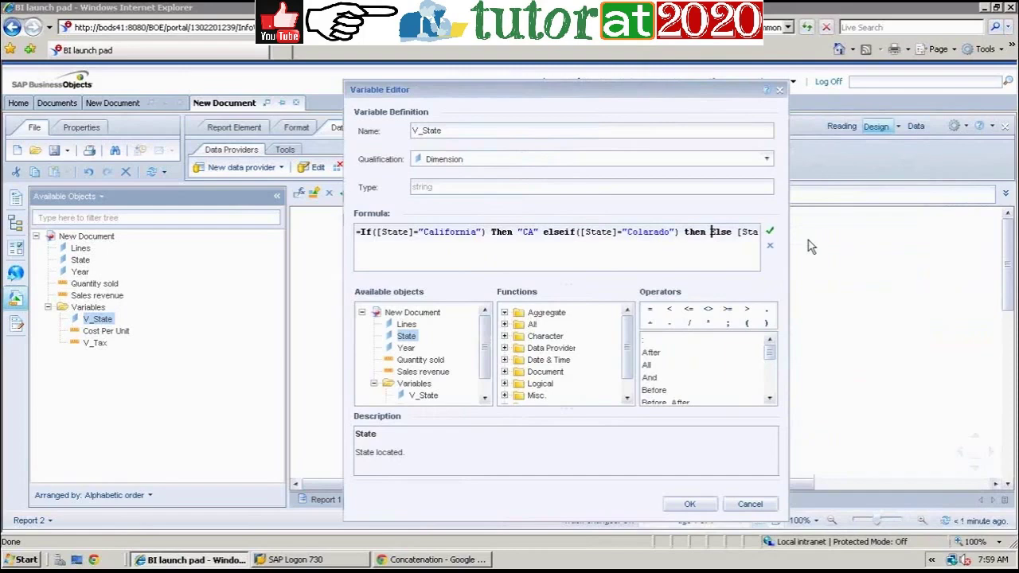
left_click(710, 232)
type("\"CO\"")
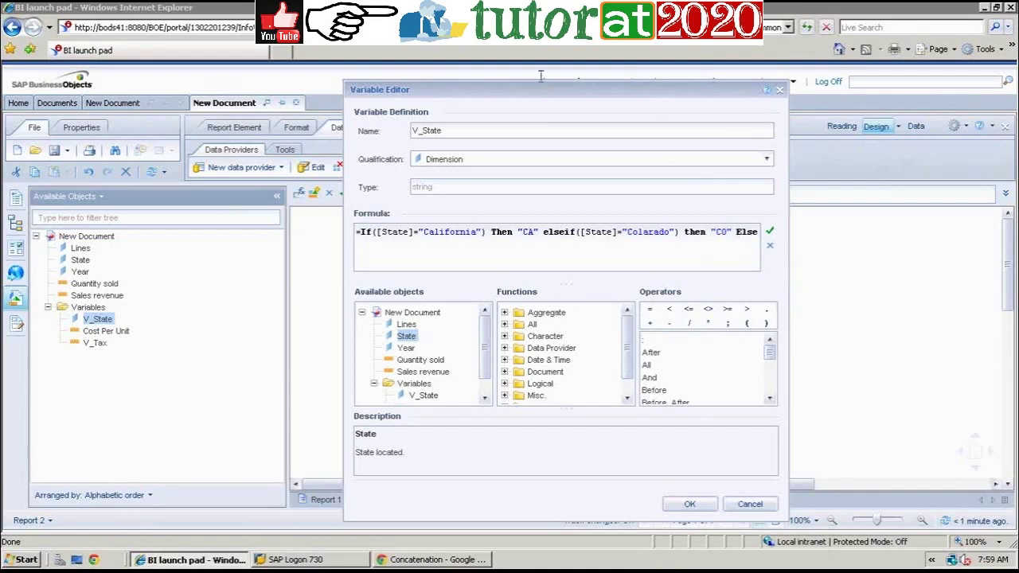
left_click(768, 232)
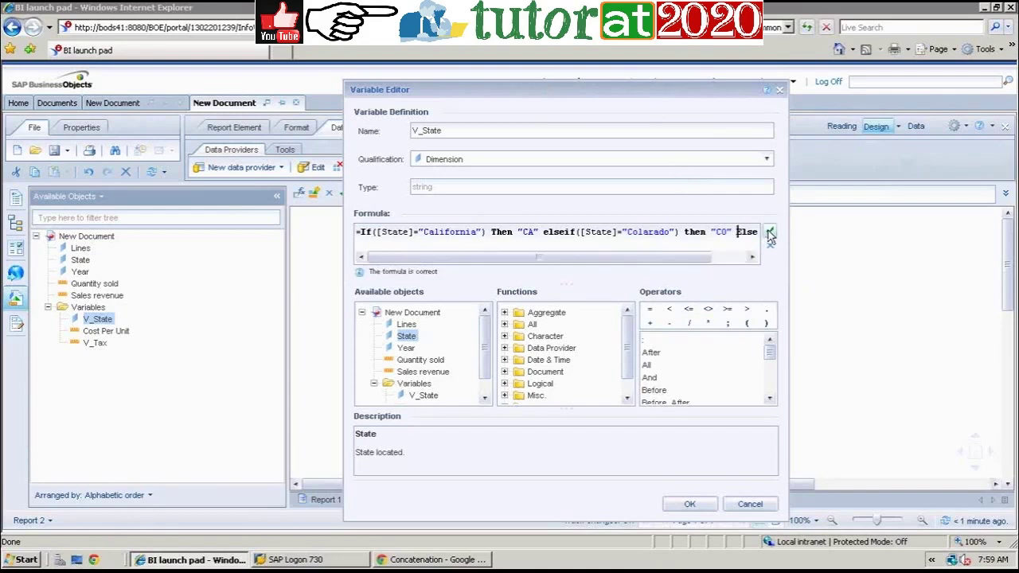
left_click(683, 505)
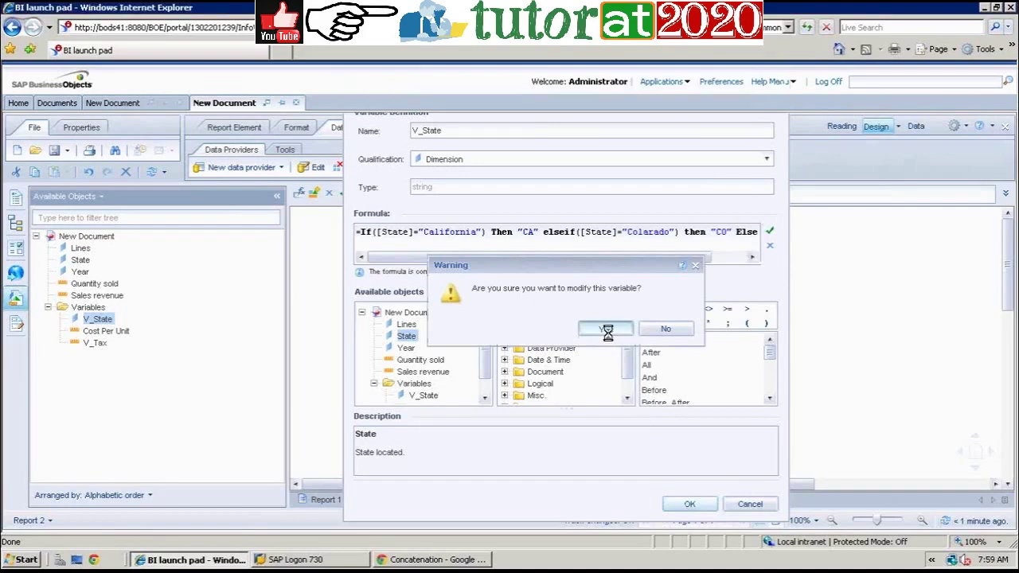
left_click(606, 330)
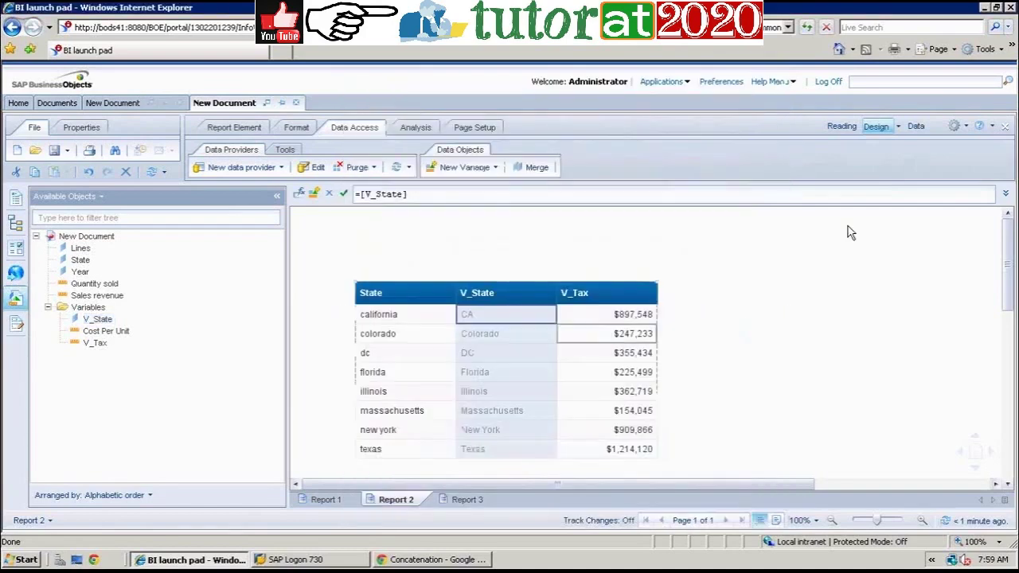
- Check the V_State cell for Colorado, correct the state's spelling to "Colorado" in the variable's formula, validate it and save the change
left_click(525, 339)
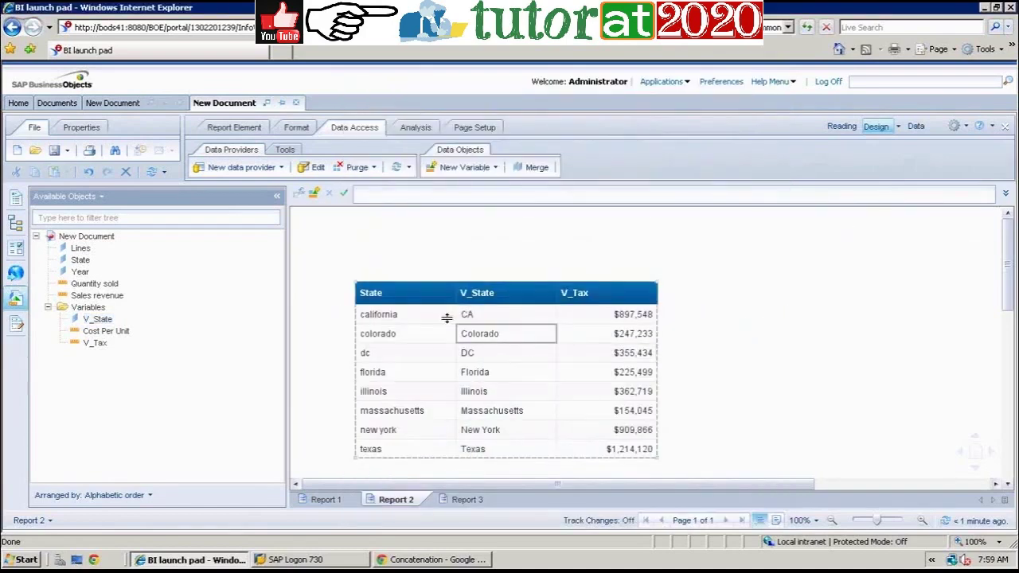
left_click(509, 340)
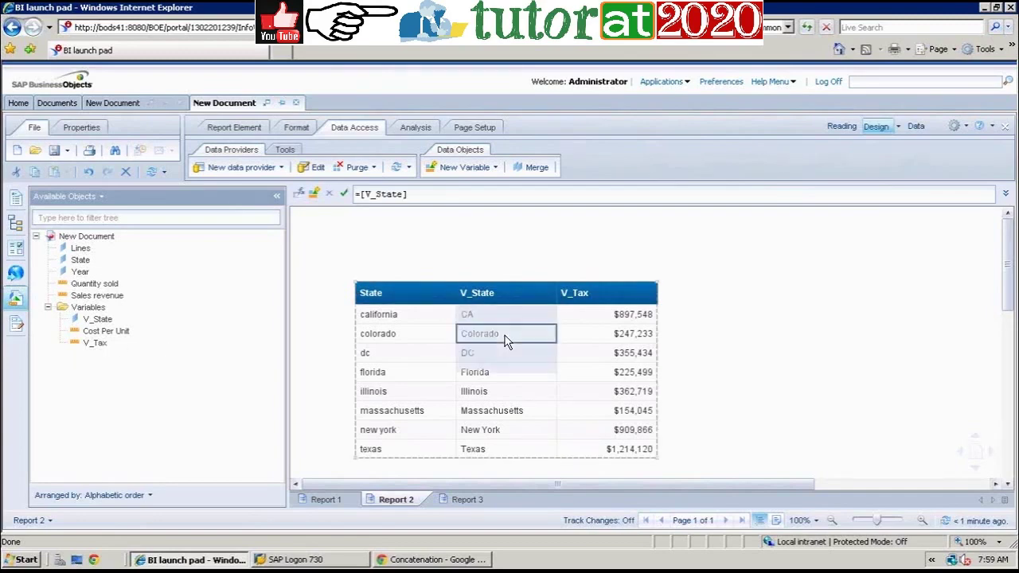
right_click(100, 321)
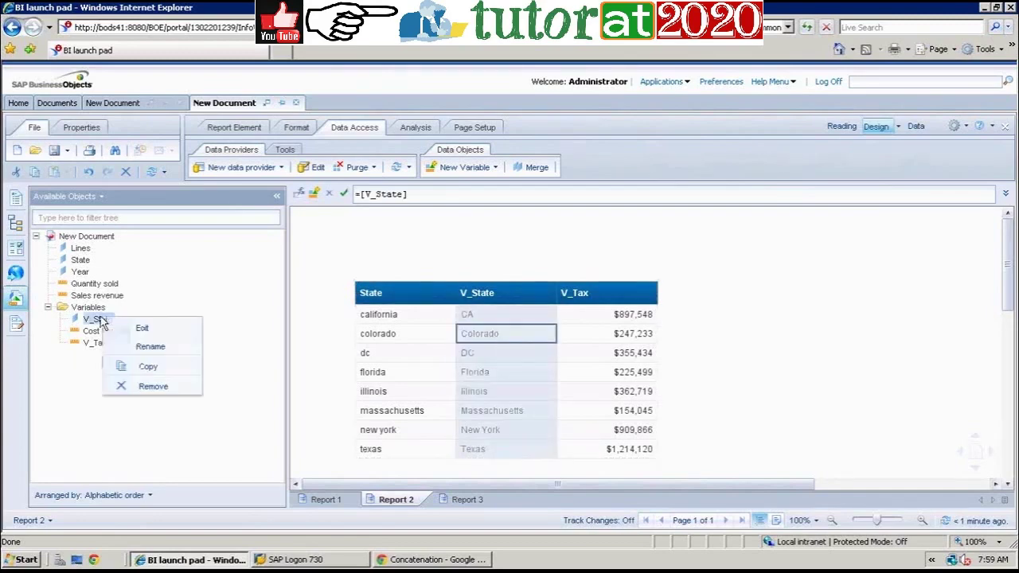
left_click(123, 328)
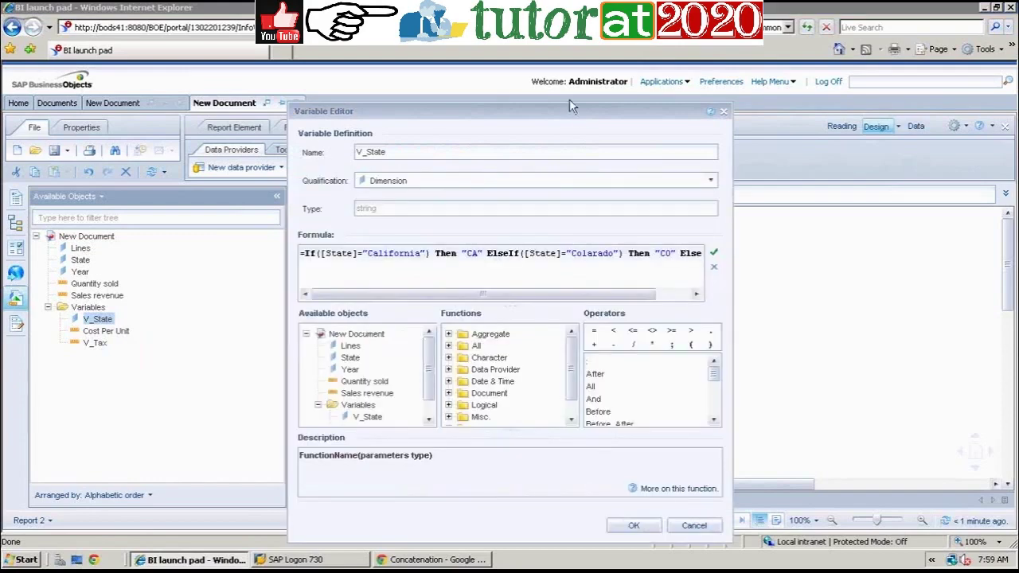
left_click_drag(418, 117, 214, 99)
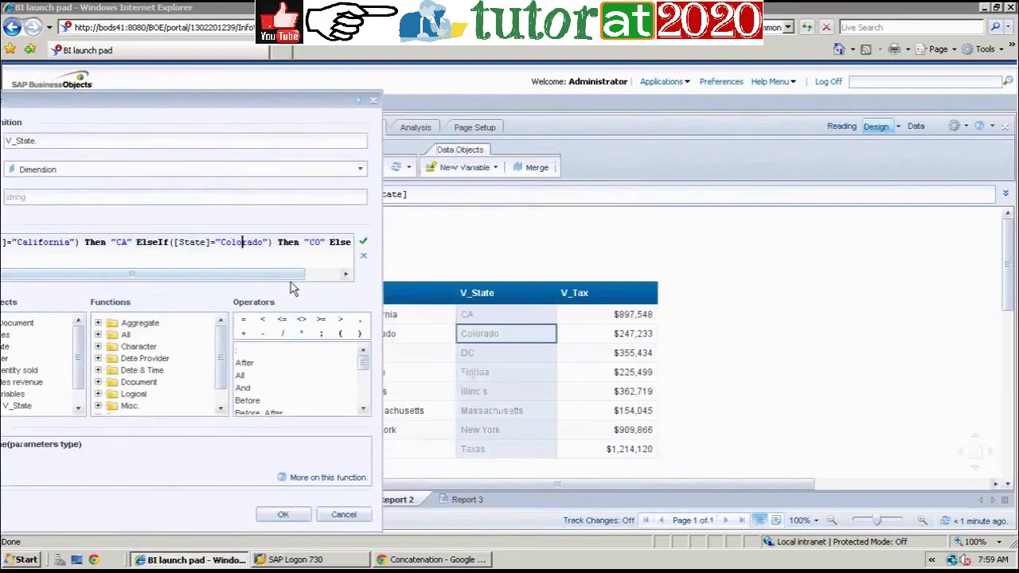
left_click(363, 246)
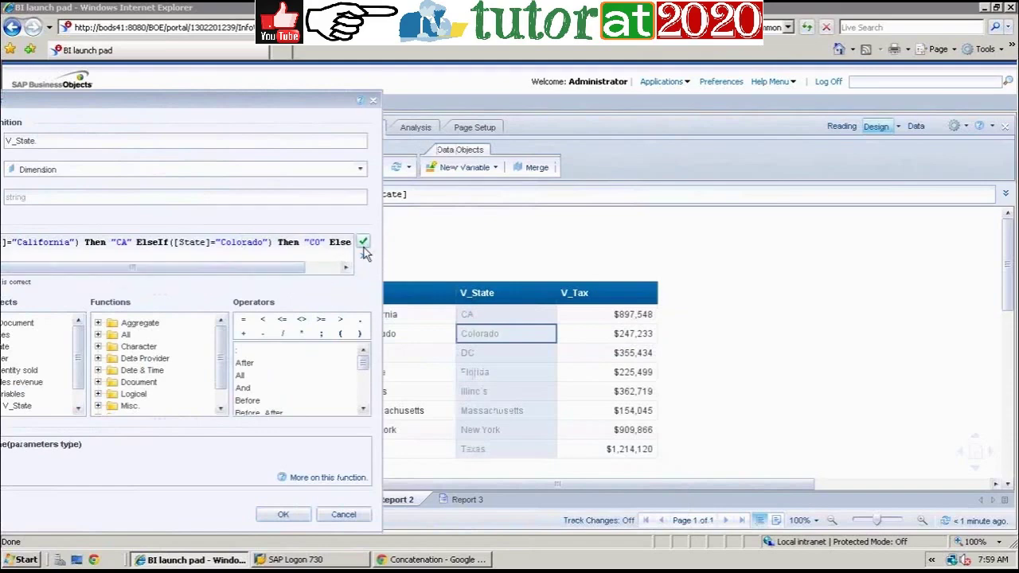
left_click(280, 514)
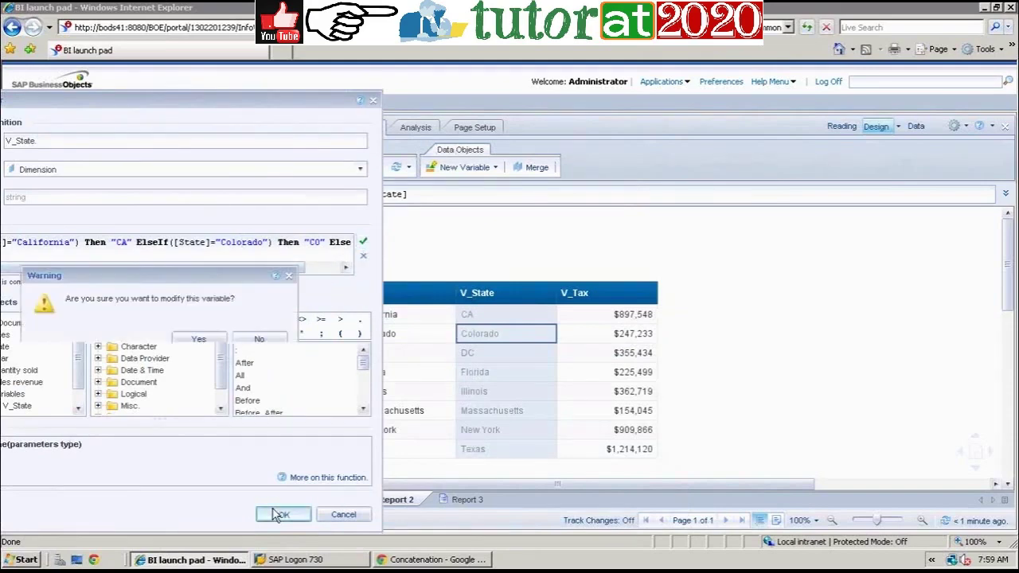
left_click(201, 340)
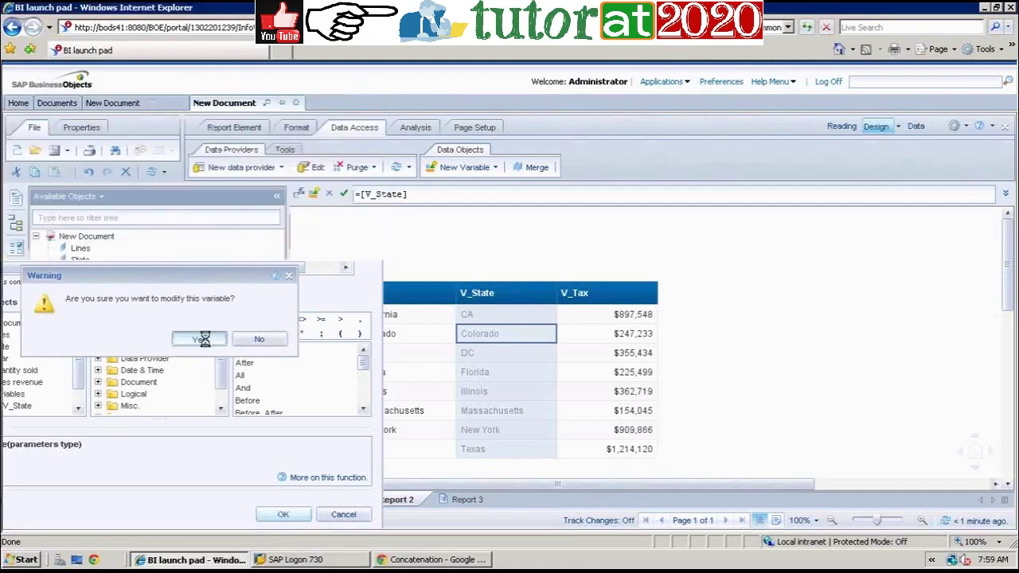
- Save the modified V_State variable and check the abbreviated values in the table's V_State column
left_click(502, 371)
left_click(326, 336)
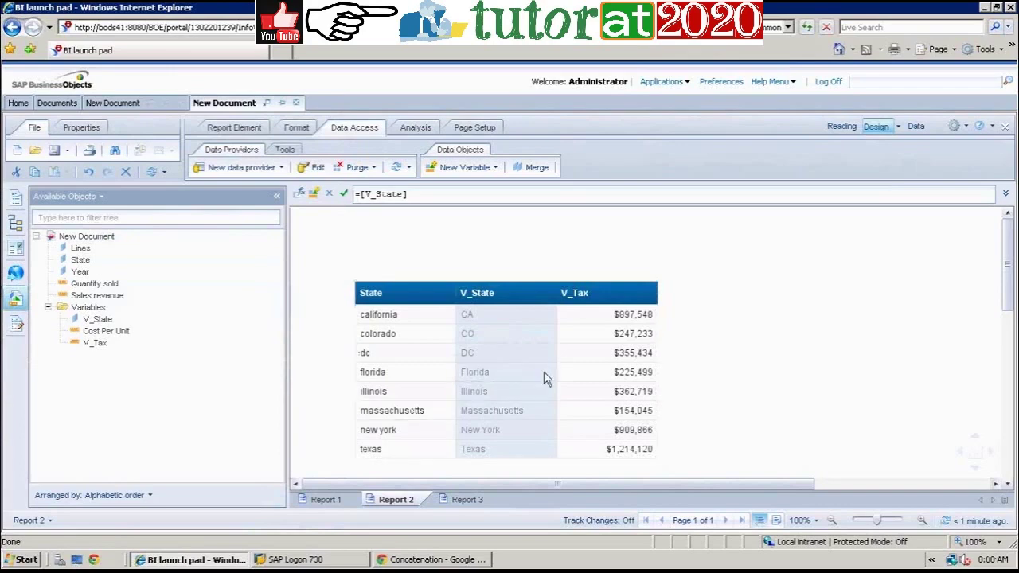
left_click(533, 355)
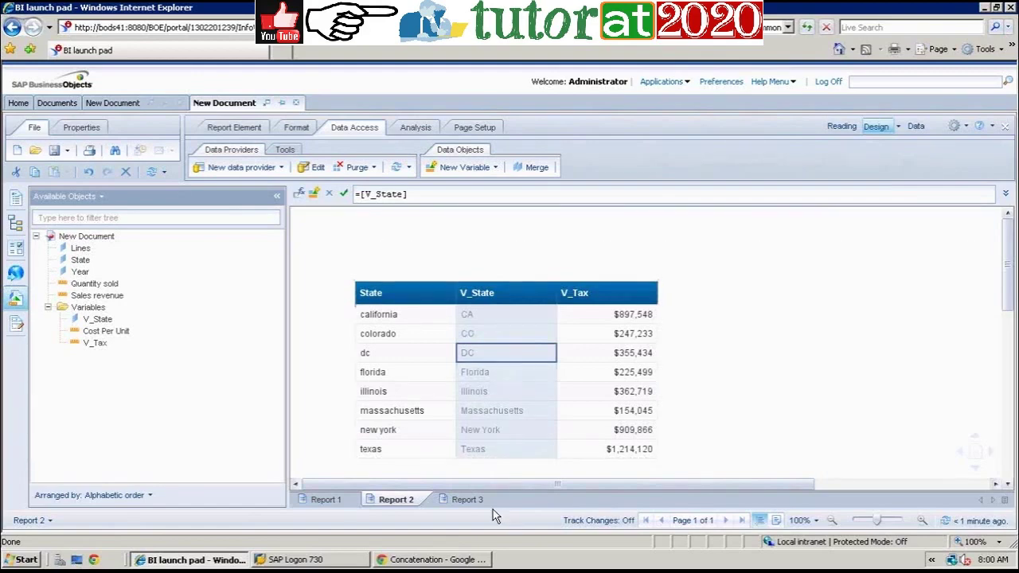
- Add V_State to the table in Report 3, between the Lines and Cost Per Unit columns
left_click(474, 499)
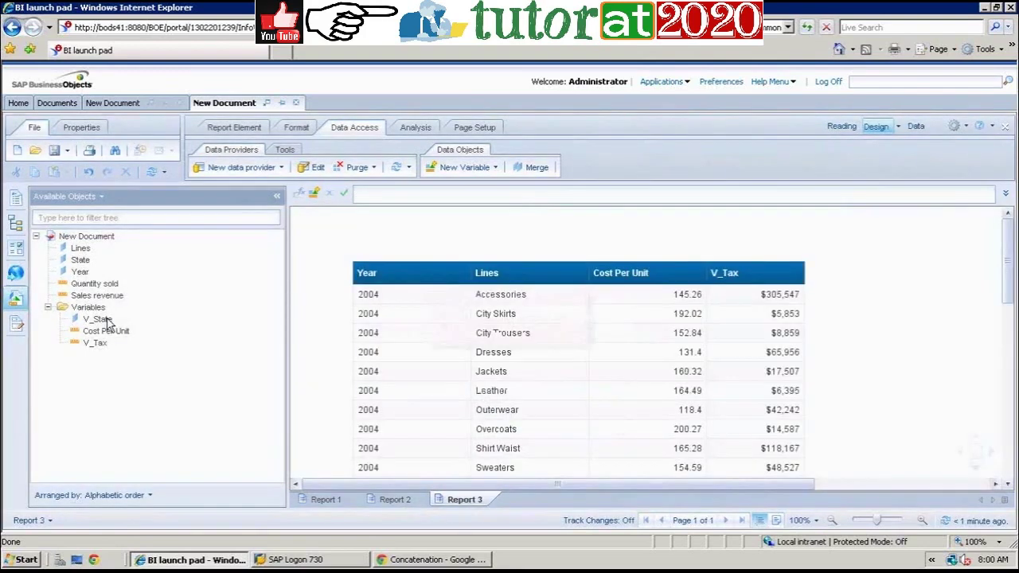
left_click(106, 318)
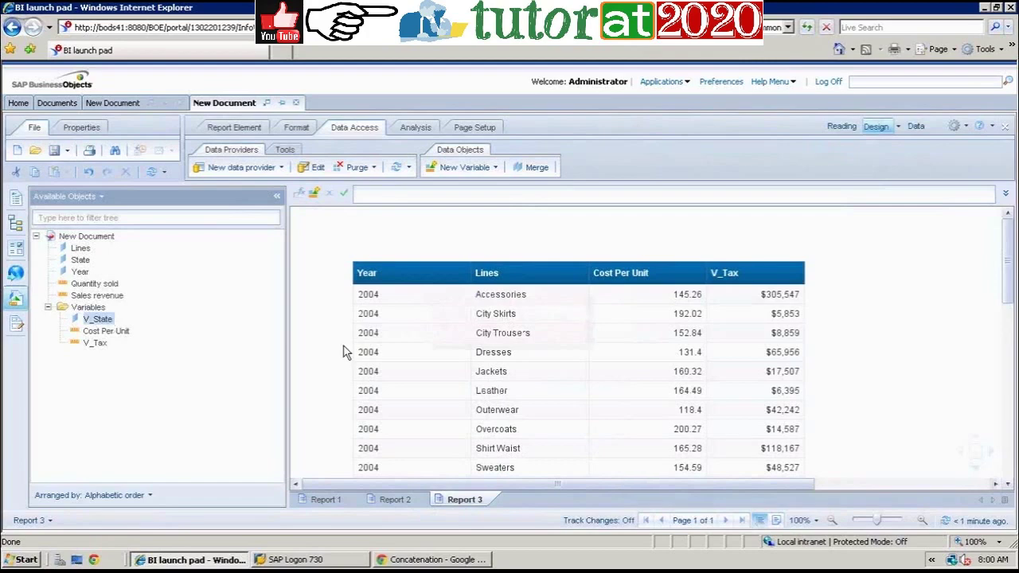
left_click(586, 277)
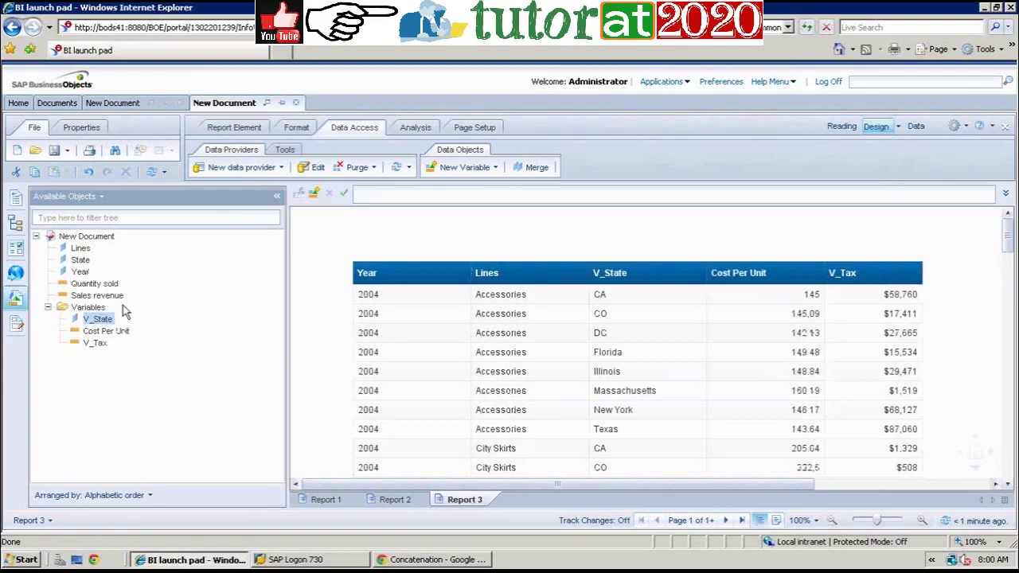
left_click(114, 109)
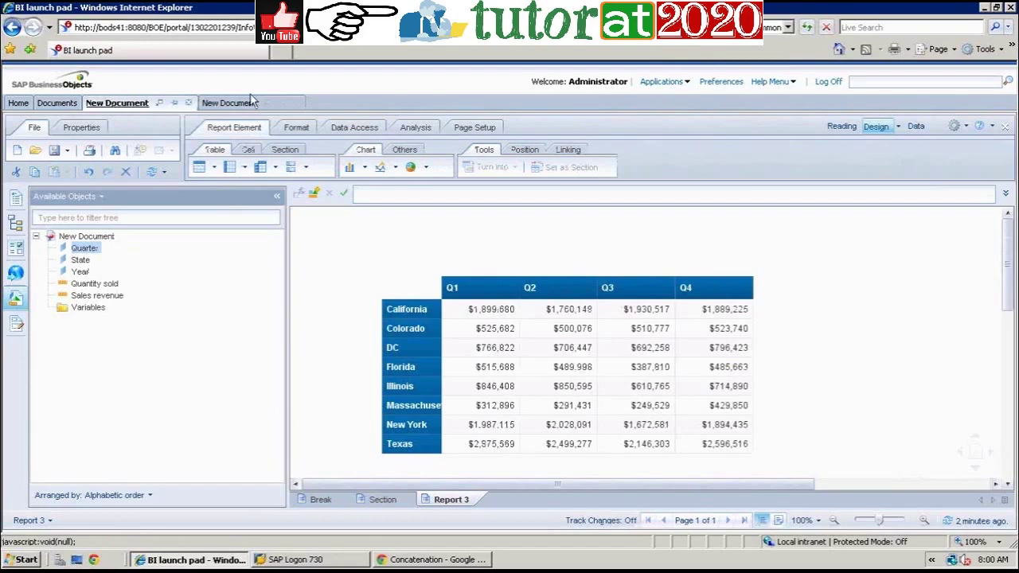
left_click(224, 104)
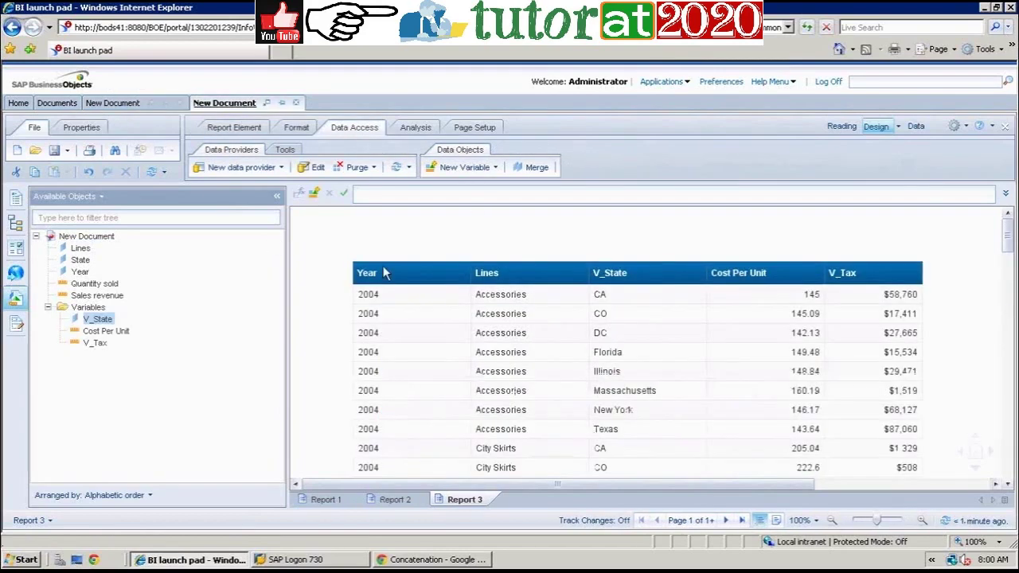
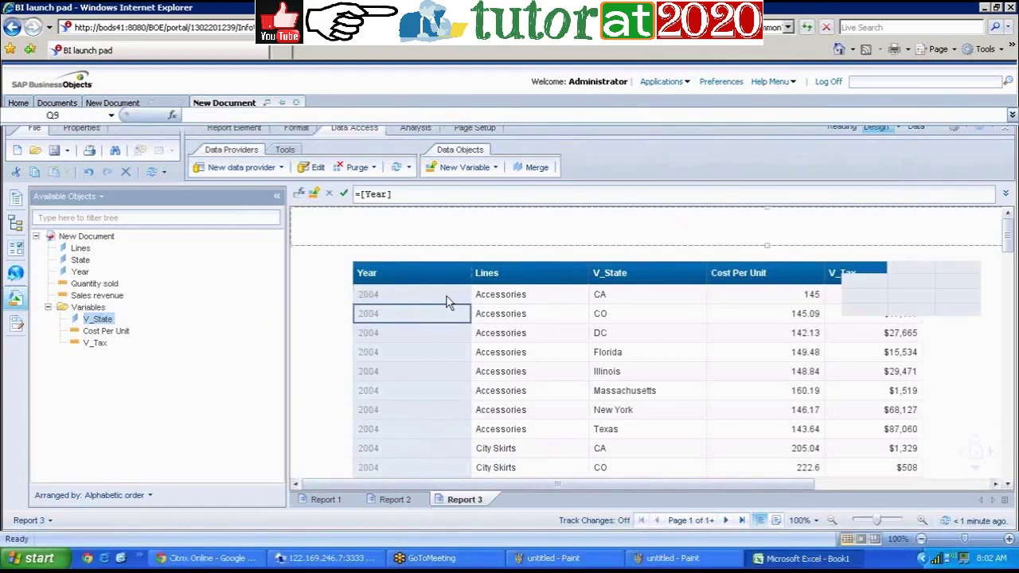
- Switch to the Excel workbook and enter CA with 12 and DC with 9 in cells F18:G19
key("alt+Tab")
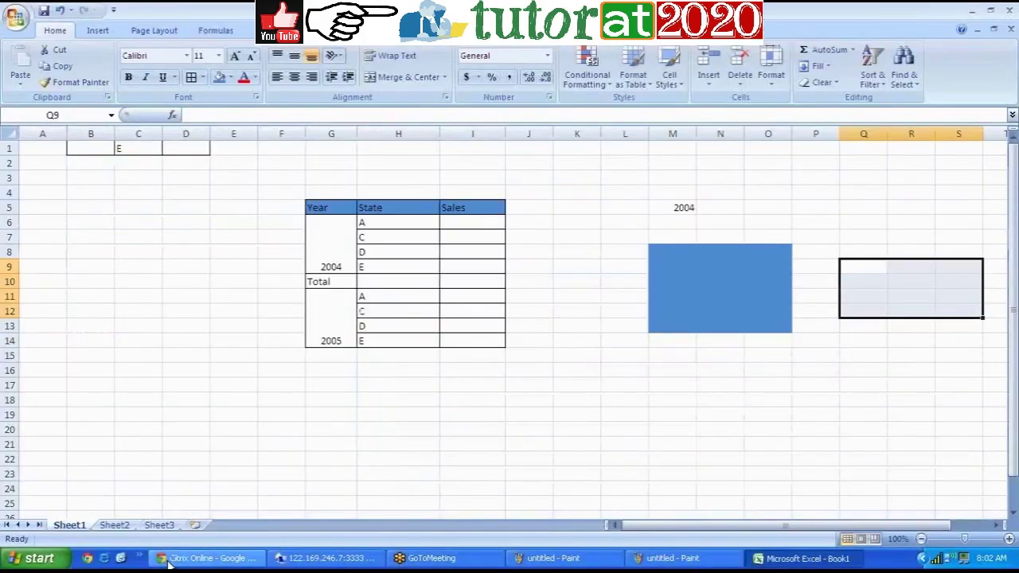
left_click(285, 399)
type("CA")
left_click(335, 402)
type("12")
left_click(268, 414)
type("DC")
left_click(318, 413)
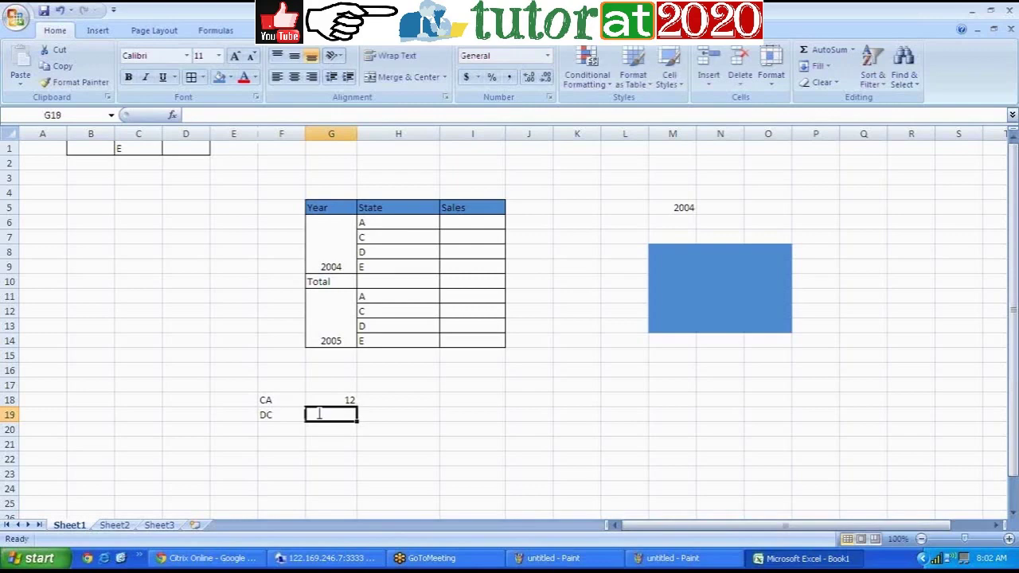
type("9")
- Add a third row to the list with FL in F20 and 14 in G20
left_click(276, 431)
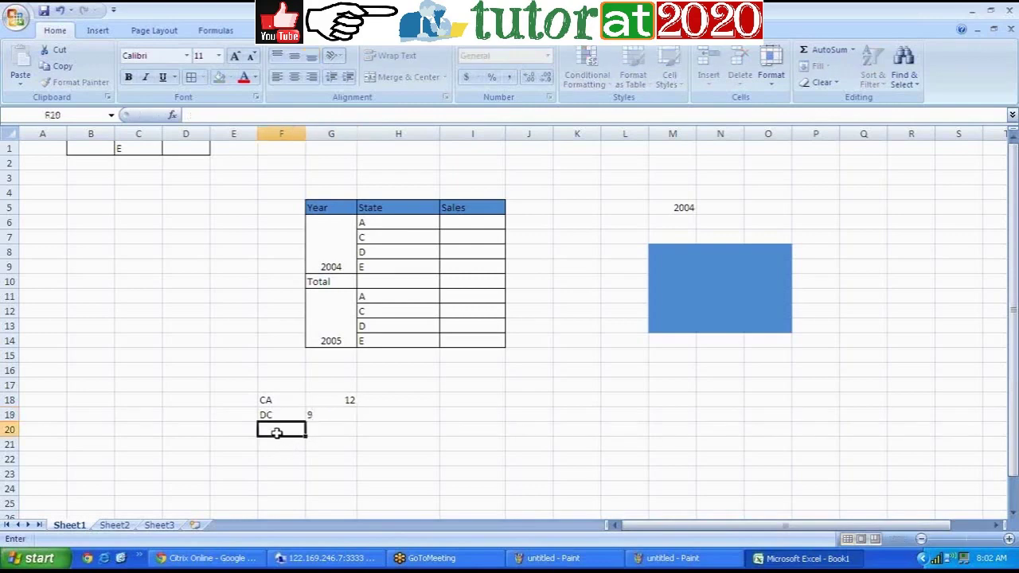
type("FL")
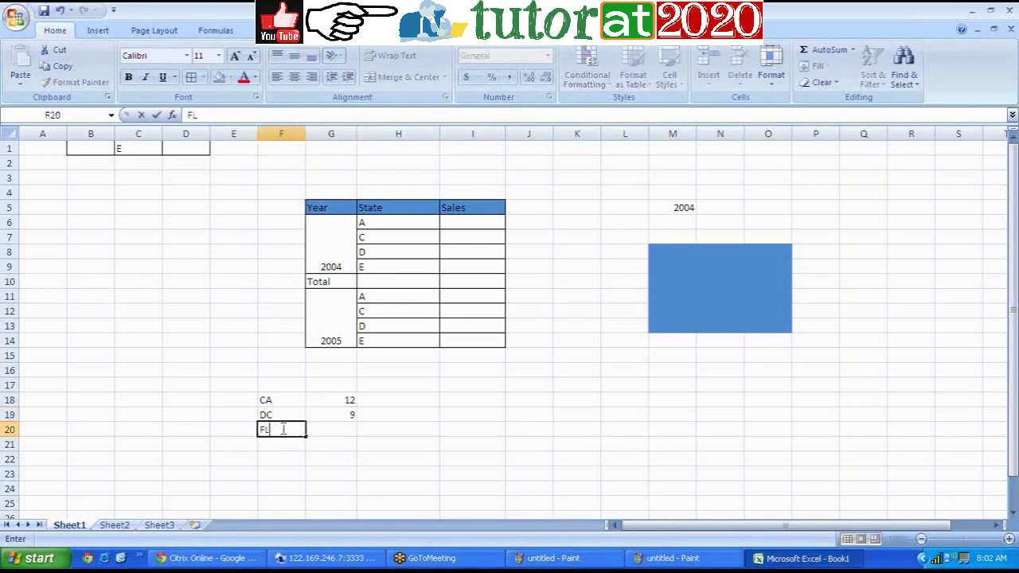
left_click(336, 428)
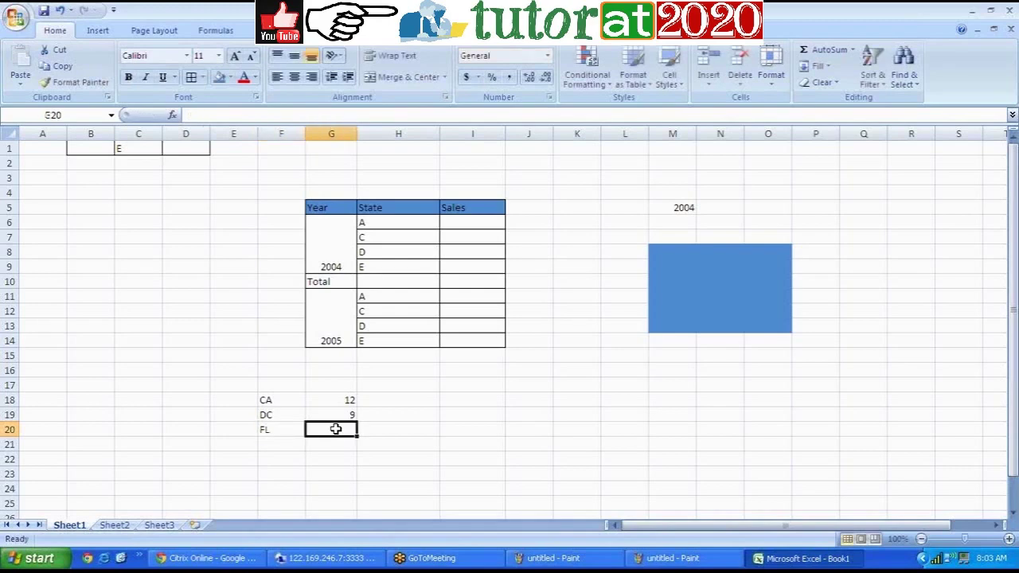
type("14")
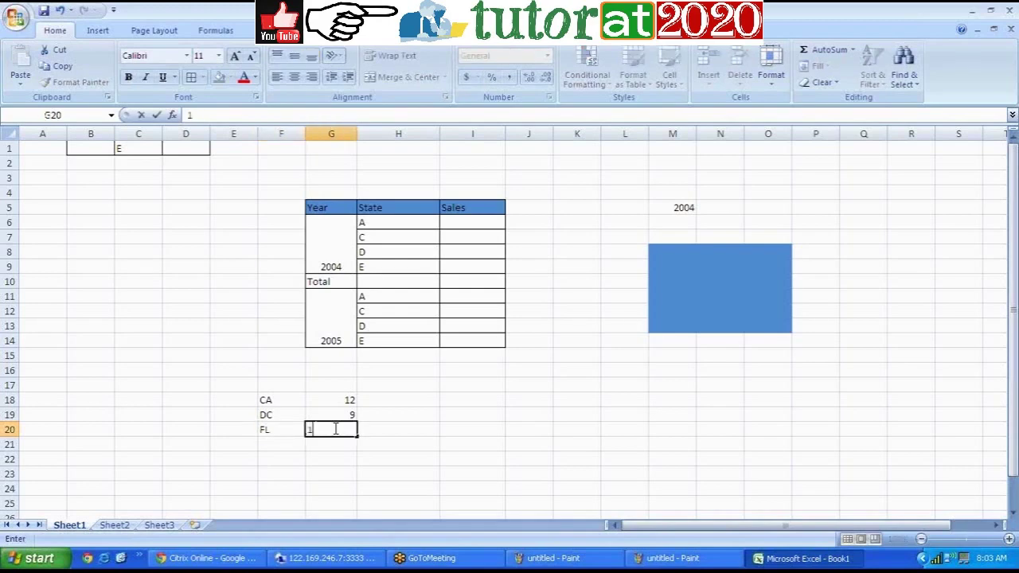
left_click(295, 444)
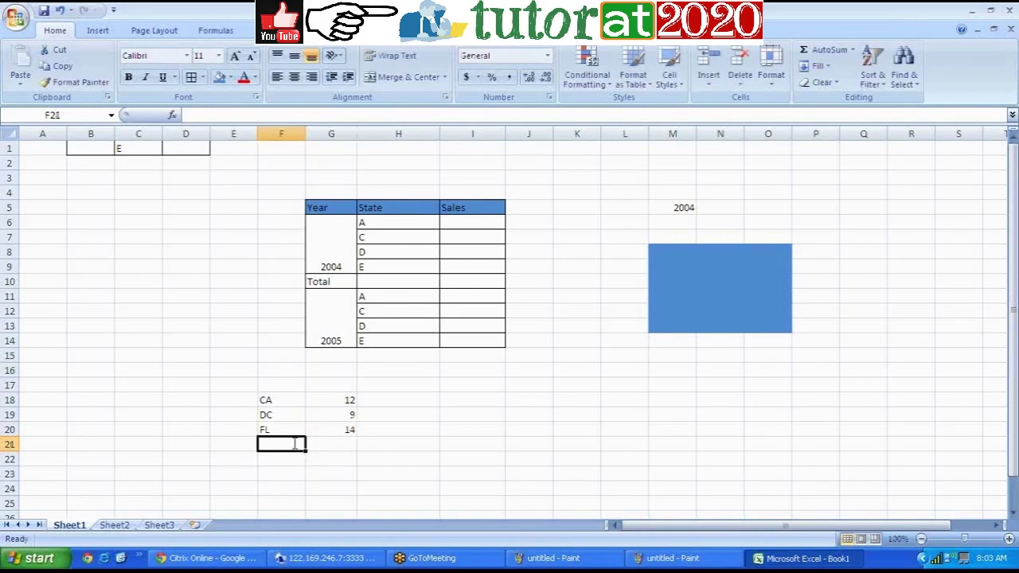
type("GA")
key("BackSpace")
key("BackSpace")
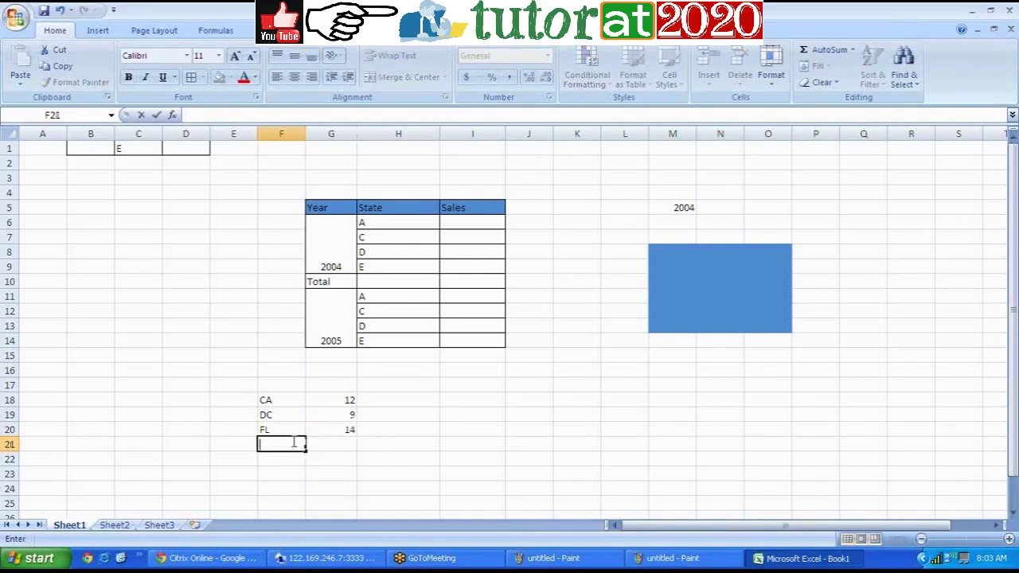
double_click(281, 414)
key("BackSpace")
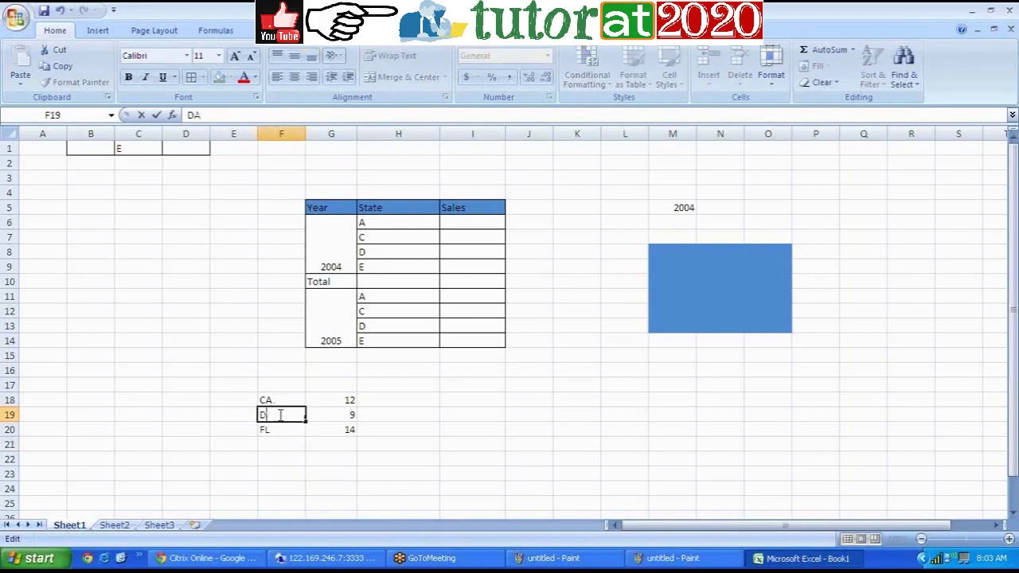
type("C")
left_click(274, 441)
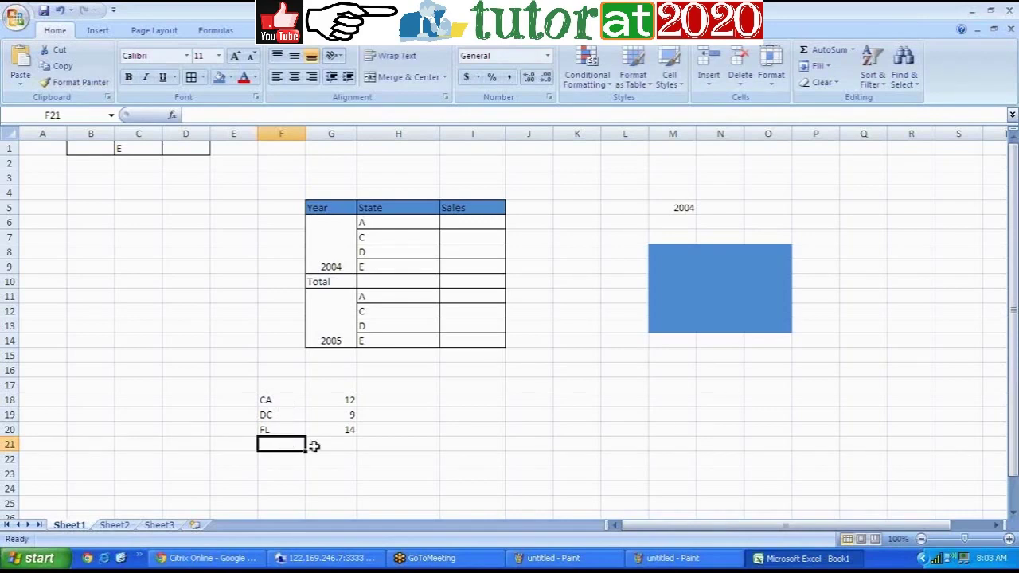
- Enter 5 in G21 as a value without a state label and replace it with 15
left_click(340, 450)
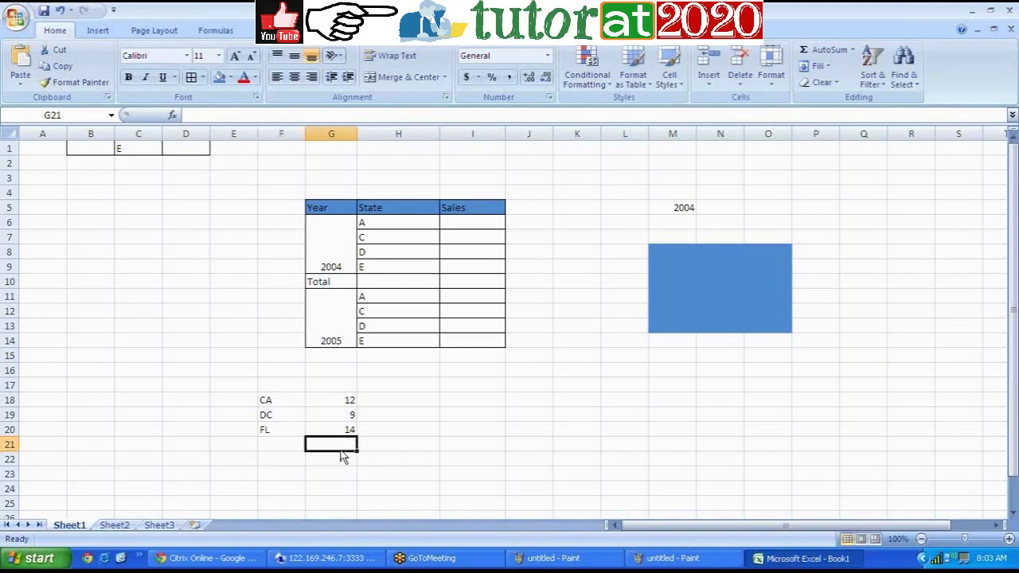
type("5")
left_click(393, 457)
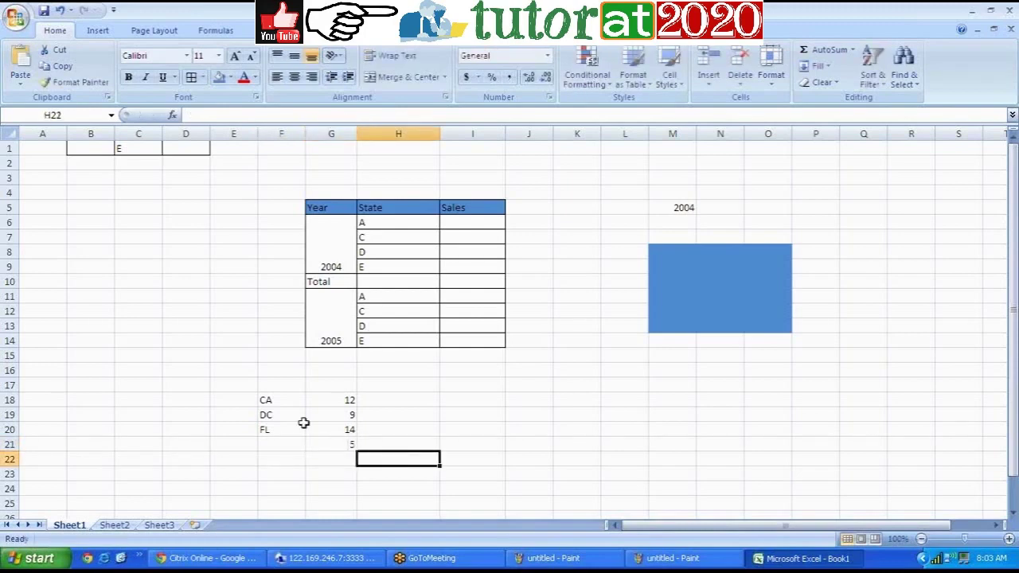
left_click_drag(291, 403, 292, 425)
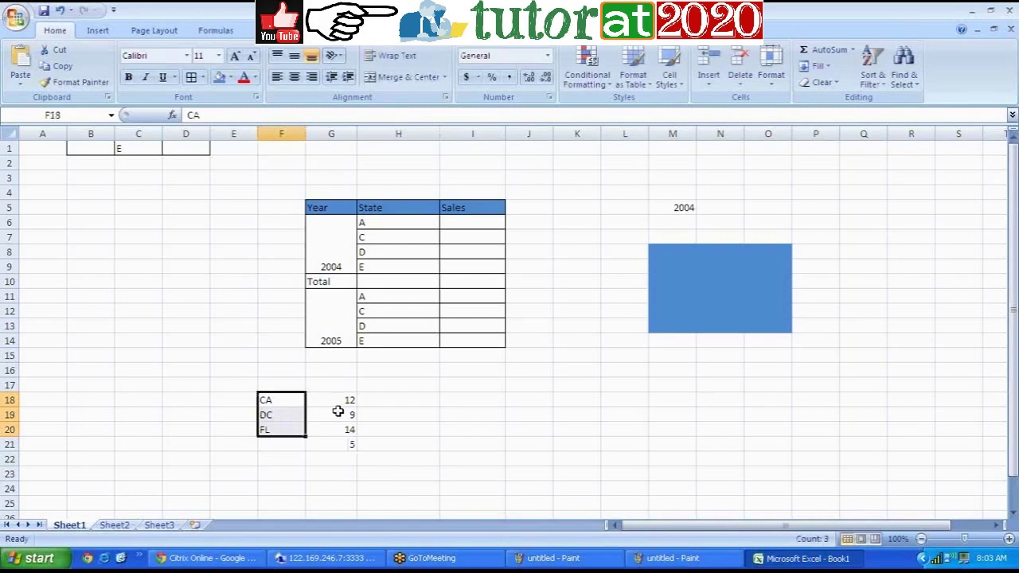
left_click(345, 444)
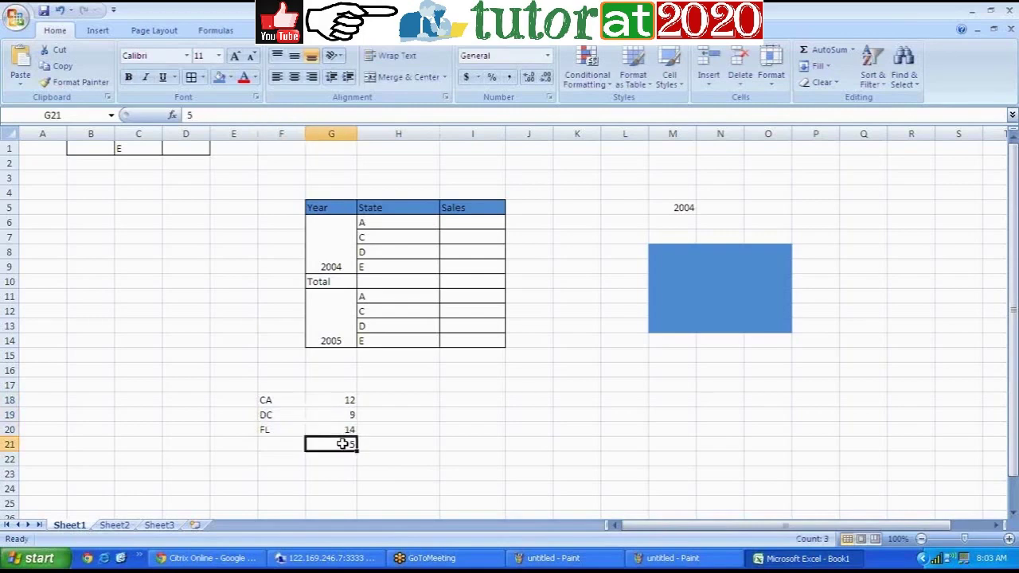
double_click(339, 445)
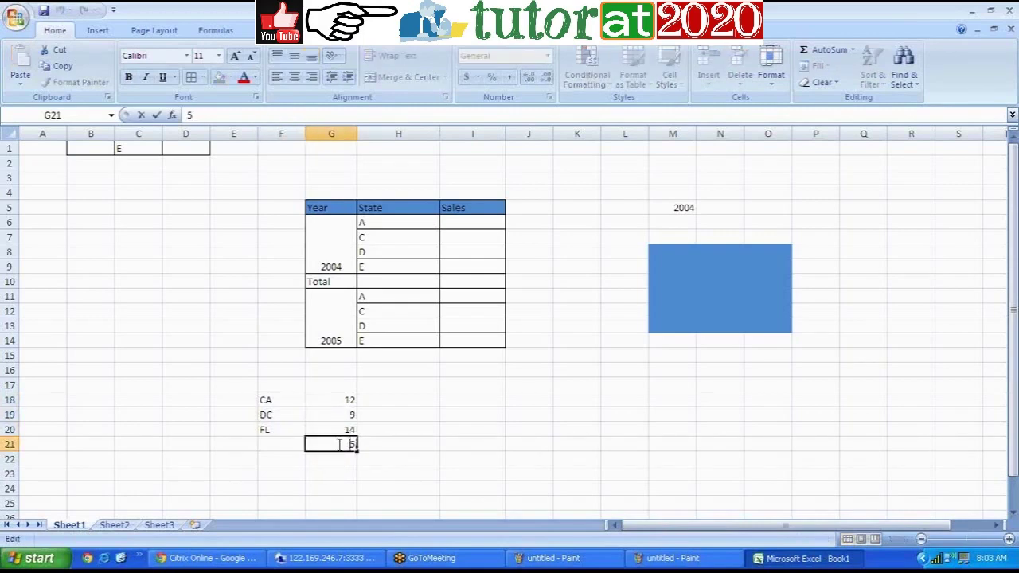
type("15")
left_click(407, 461)
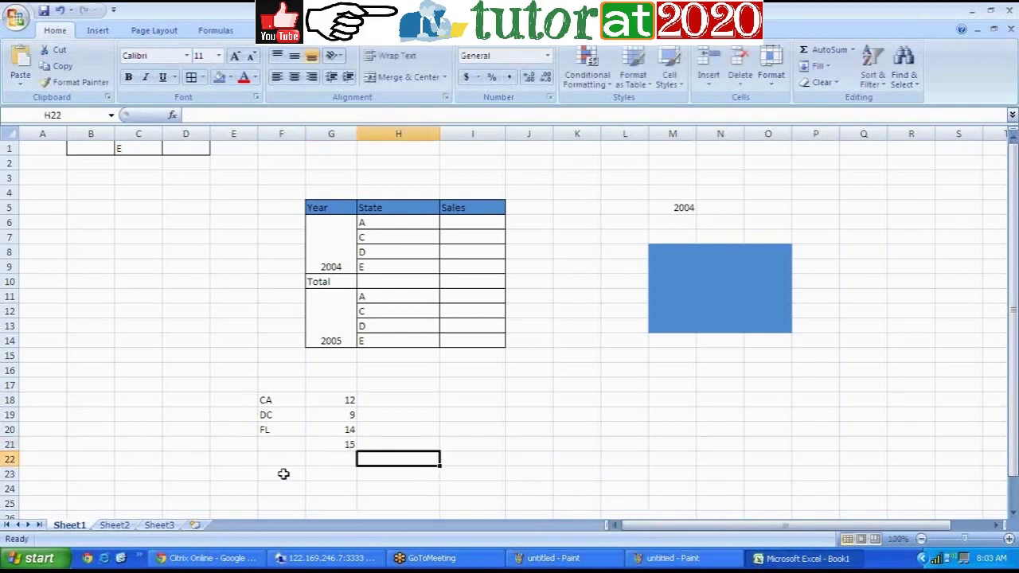
- Switch back to the BI launch pad session and add a new blank report after Report 3
left_click(335, 558)
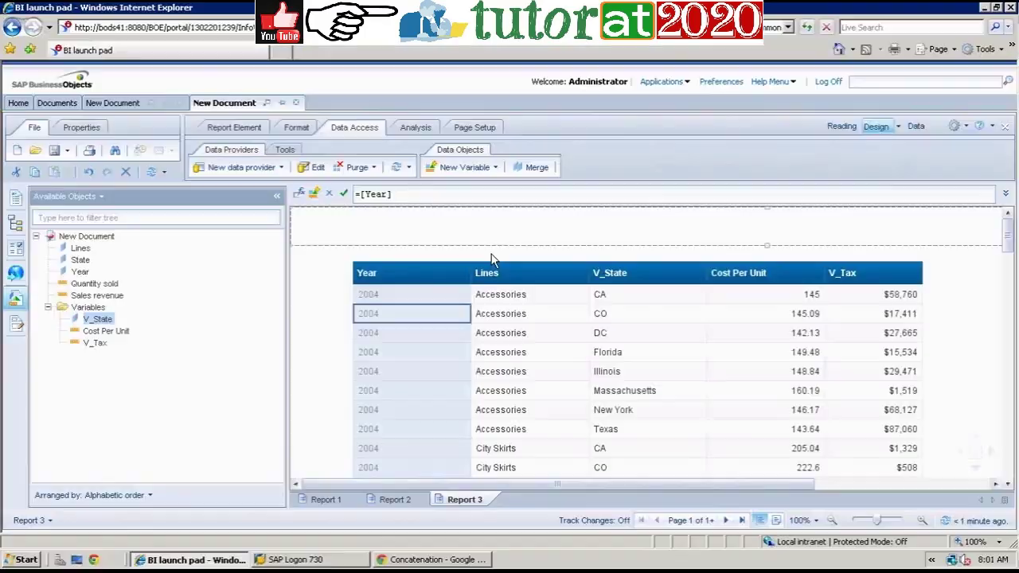
left_click(799, 334)
left_click(965, 319)
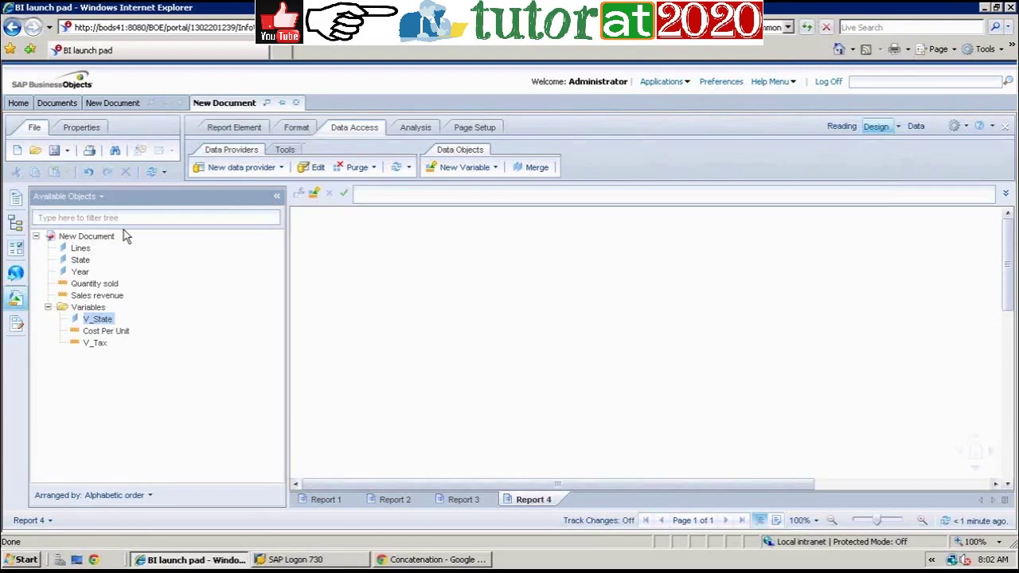
- Edit the data provider to add City from the Store class to the result objects, and run the query
left_click(315, 168)
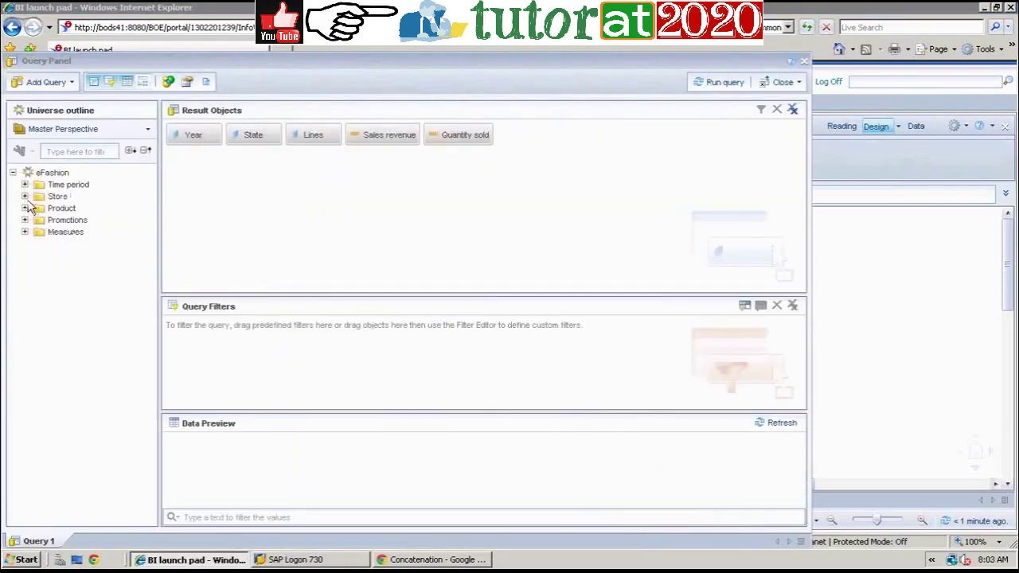
left_click(25, 196)
double_click(66, 219)
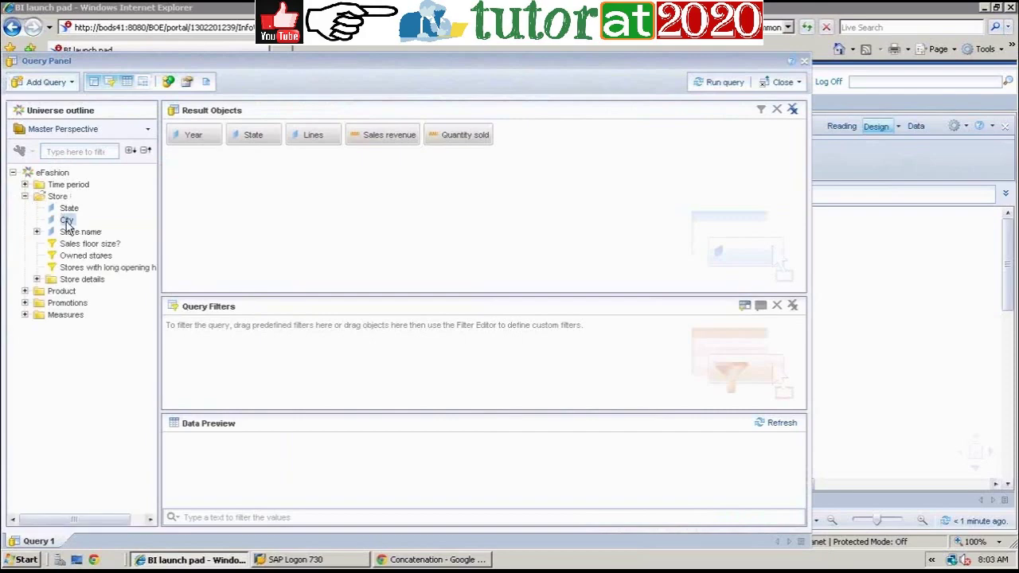
left_click(711, 82)
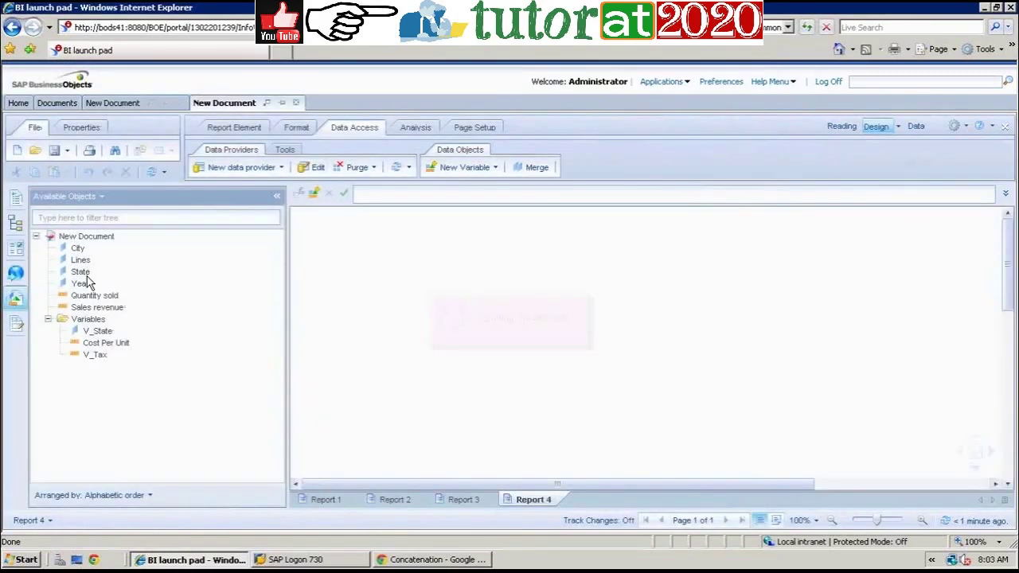
- Build a table in the blank report with State, City and Sales revenue columns, in that order
left_click(82, 273)
left_click_drag(385, 299, 382, 287)
left_click(78, 248)
left_click_drag(444, 297, 436, 292)
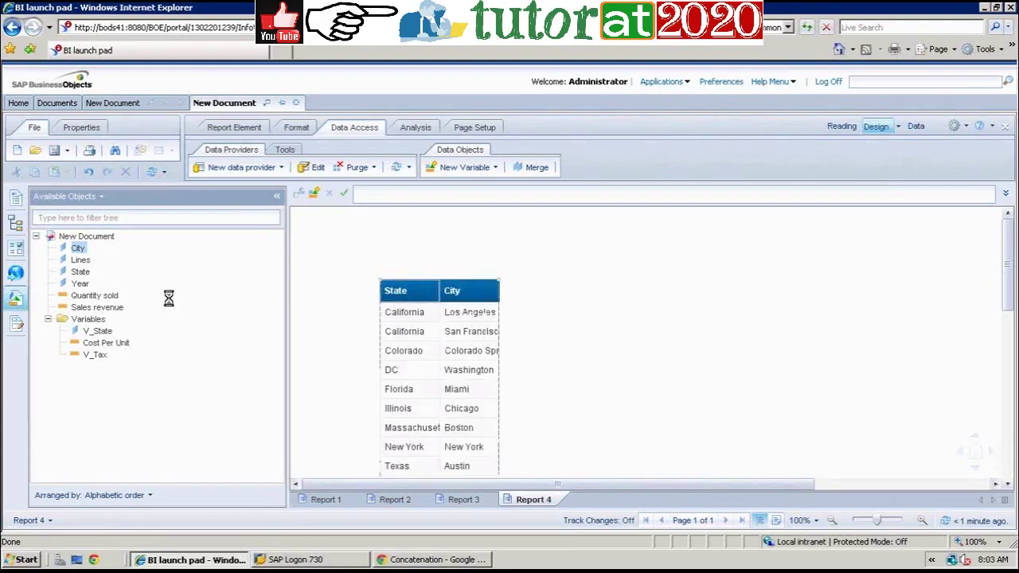
left_click_drag(96, 310, 495, 288)
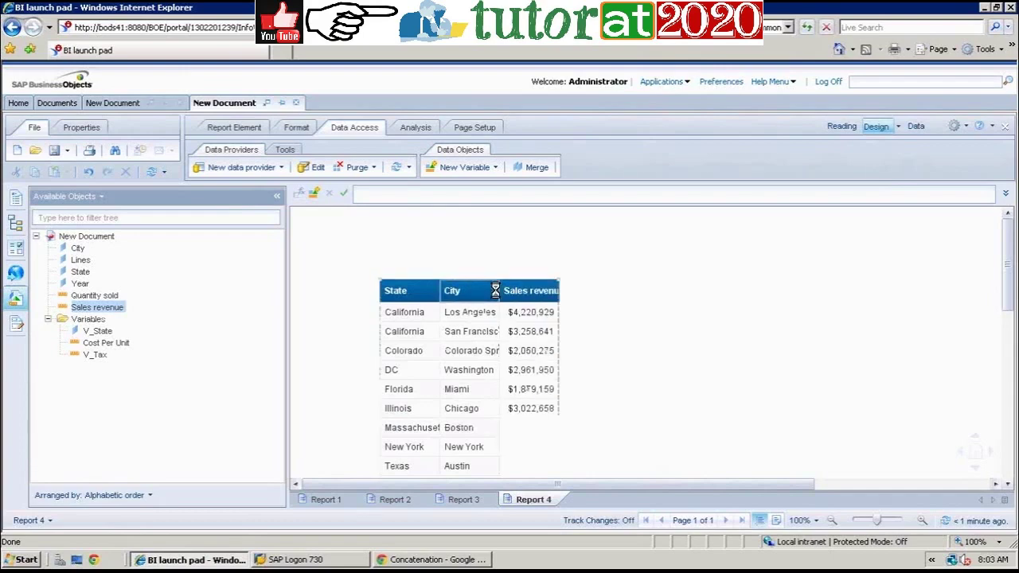
- Widen the State, City and Sales revenue columns slightly and select the second California cell
left_click_drag(438, 290, 448, 291)
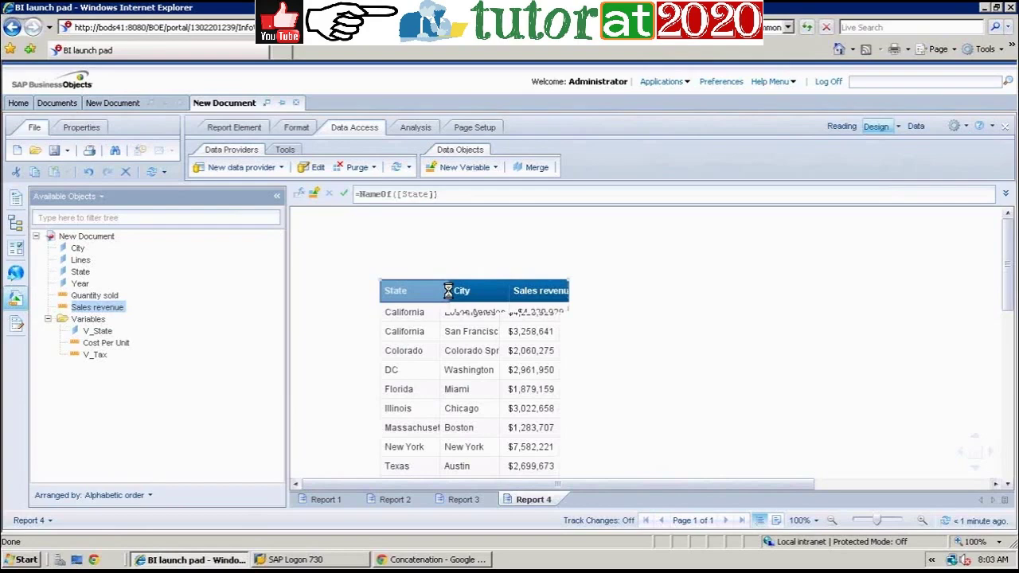
left_click(482, 290)
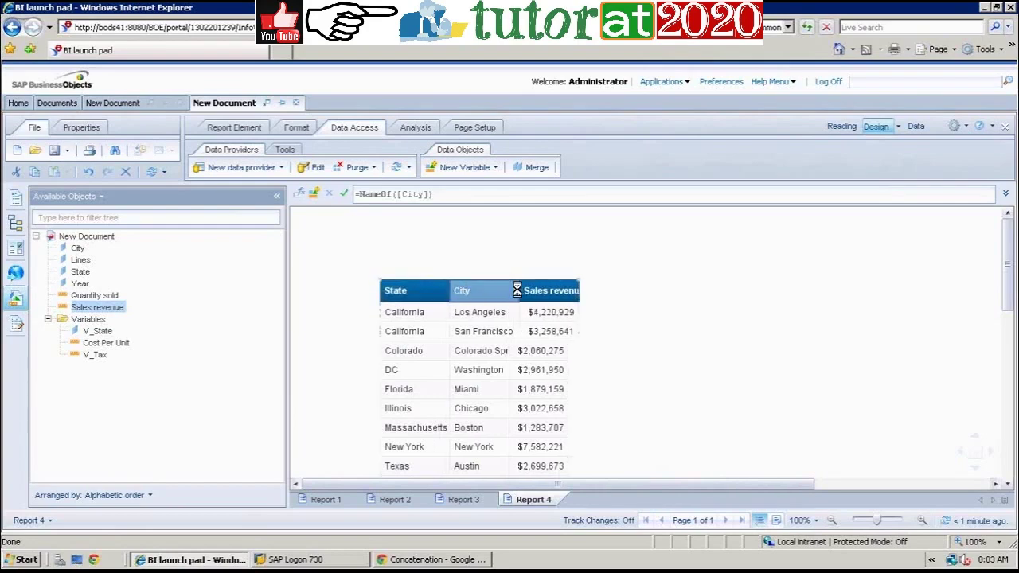
left_click(575, 291)
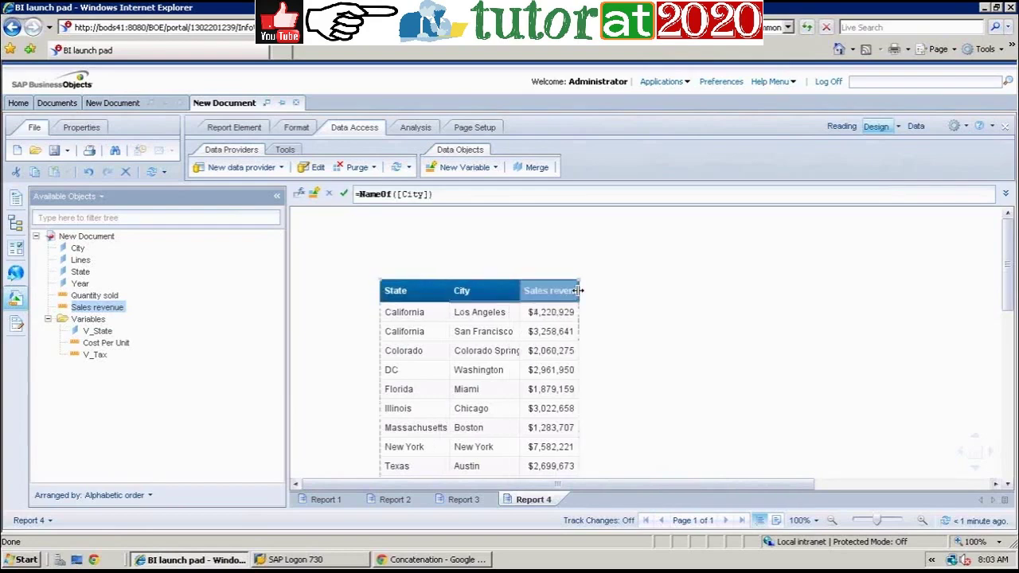
left_click(422, 332)
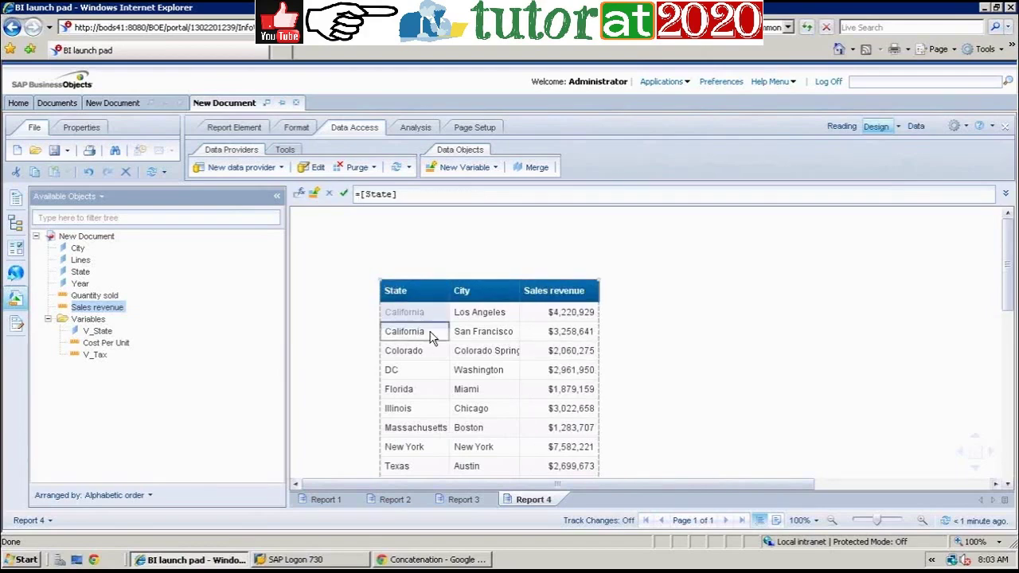
- Add a break on the State column of the revenue table in Report 4
left_click(415, 128)
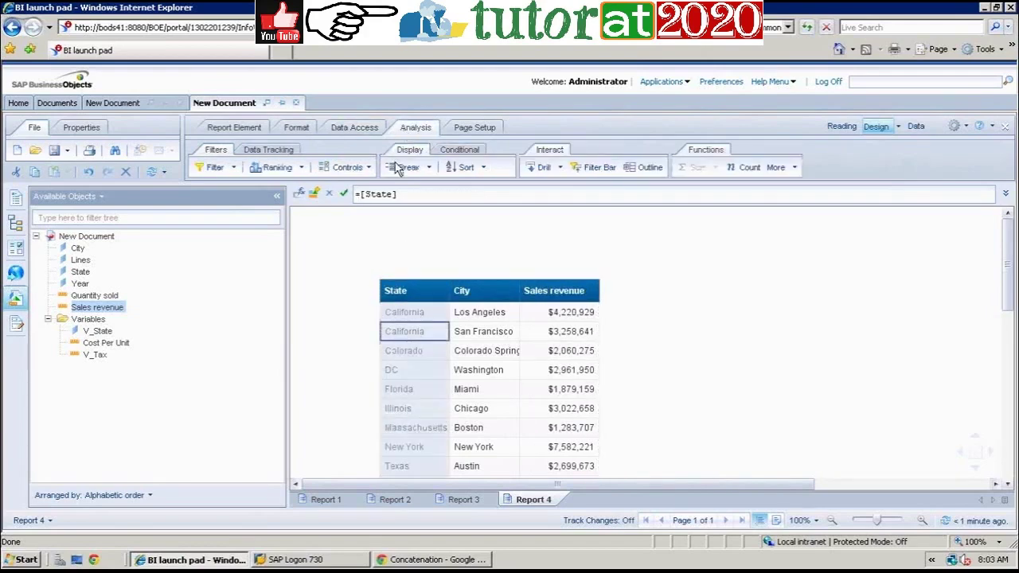
left_click(404, 167)
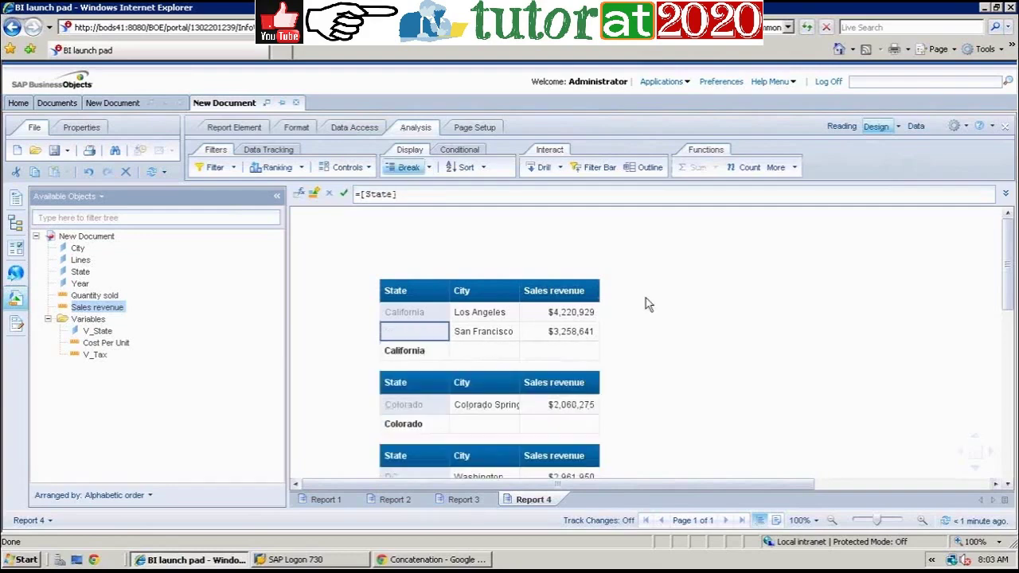
left_click(685, 339)
- Add a Sum calculation to the Sales revenue column so each State break and the whole table get totals
left_click(570, 331)
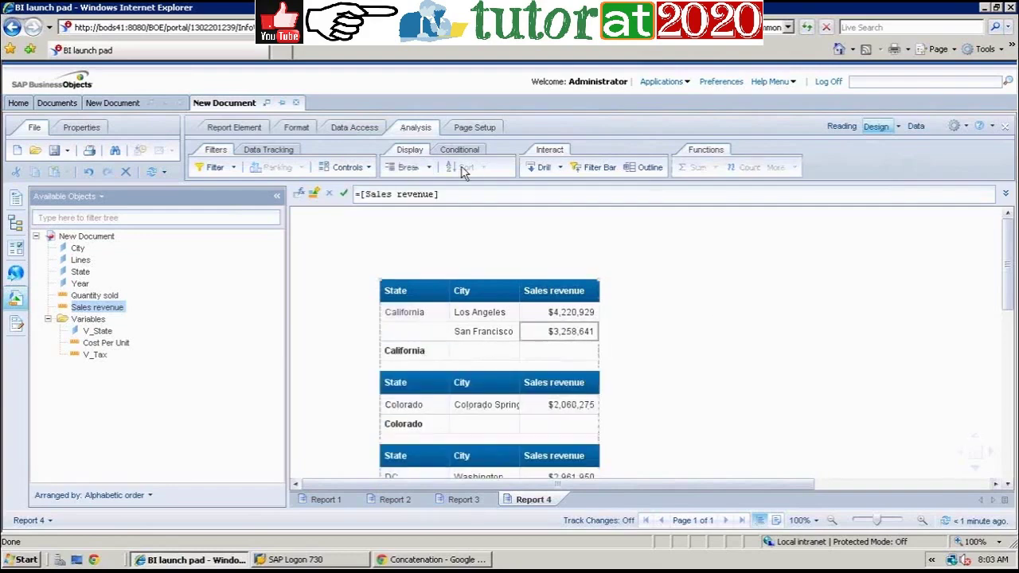
left_click(429, 168)
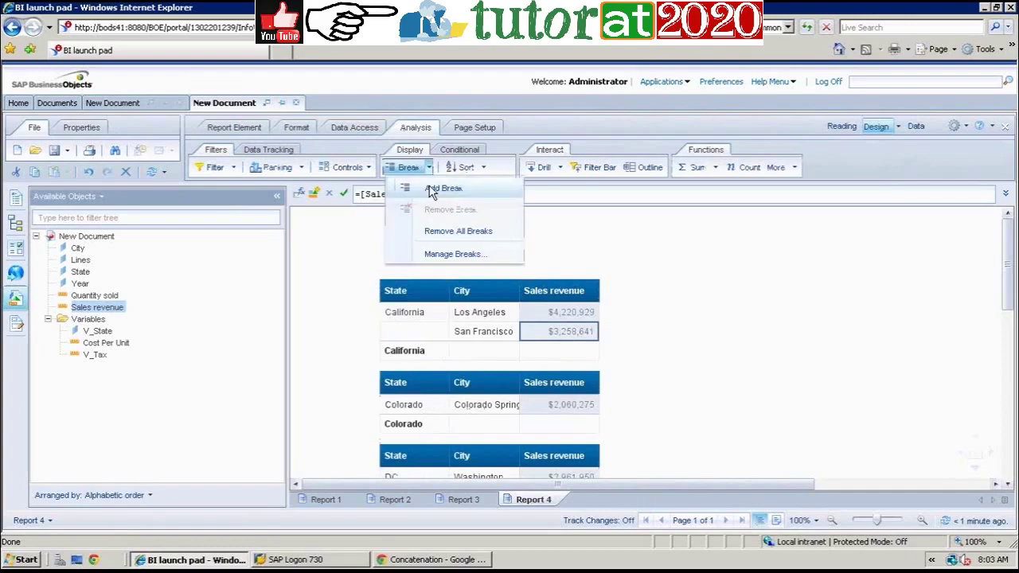
left_click(716, 168)
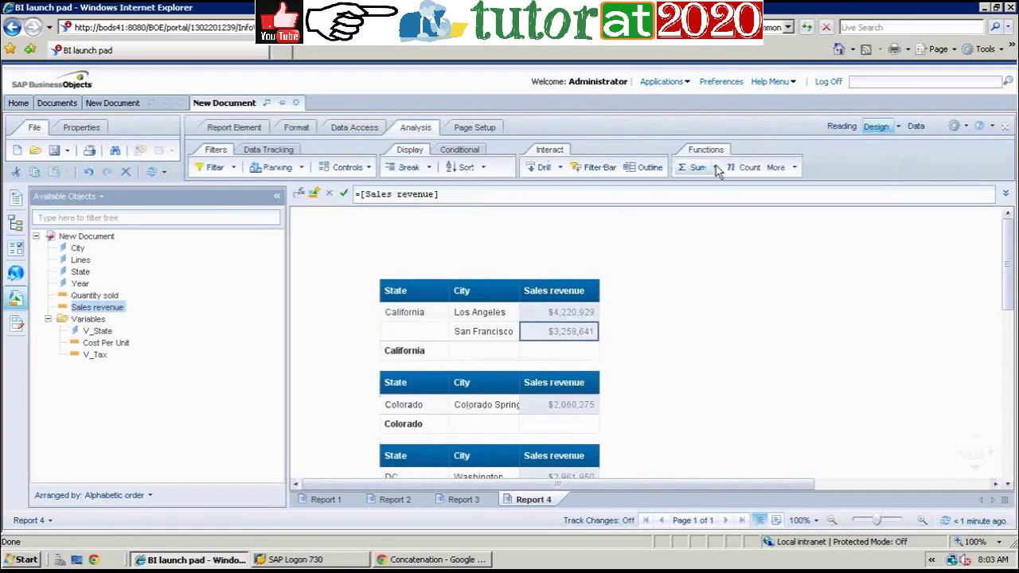
left_click(715, 168)
left_click(716, 185)
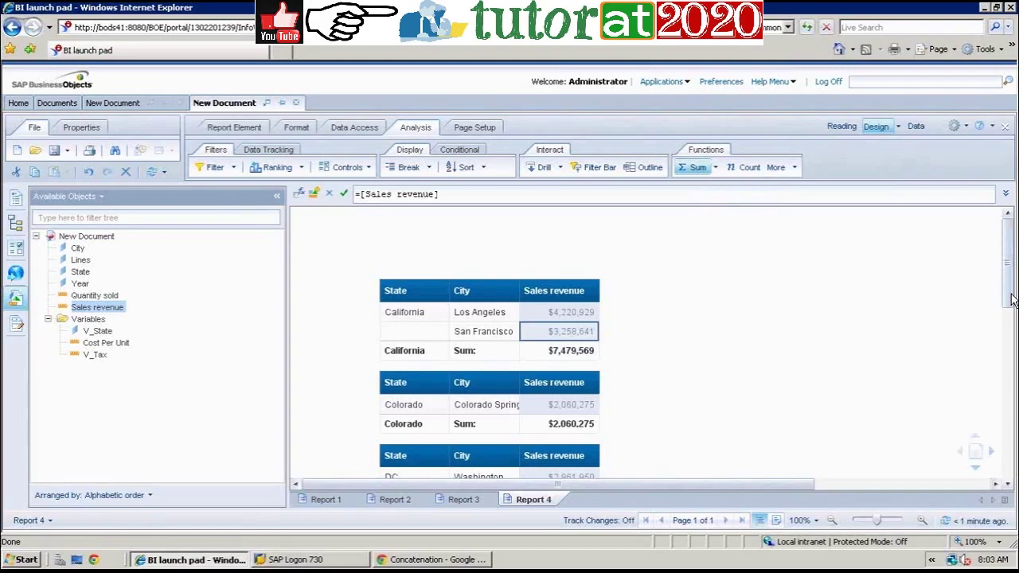
left_click(792, 320)
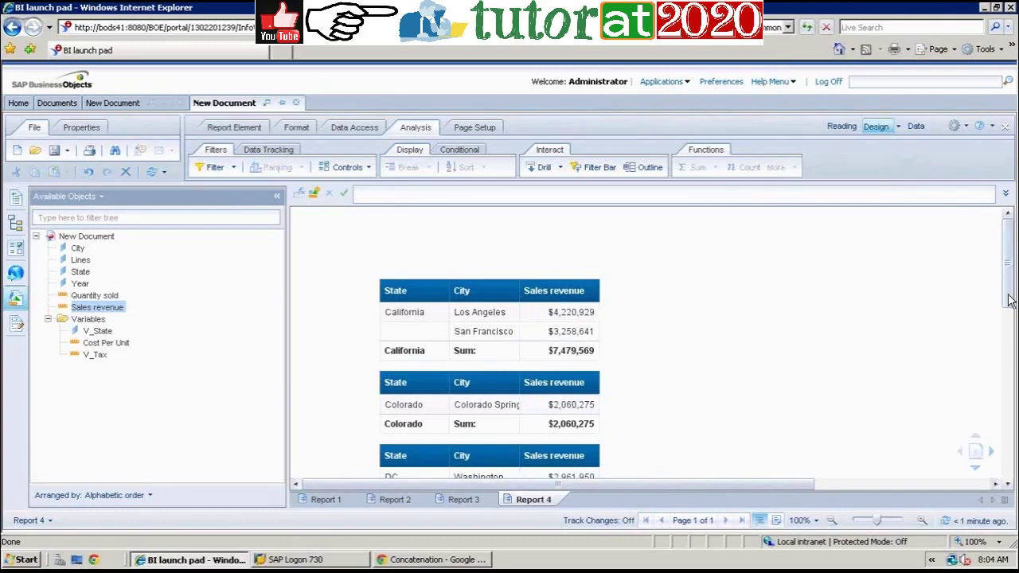
- Review the Sales revenue sum under every State section, from California down to Texas and the grand total
scroll(1008, 300, "down", 2)
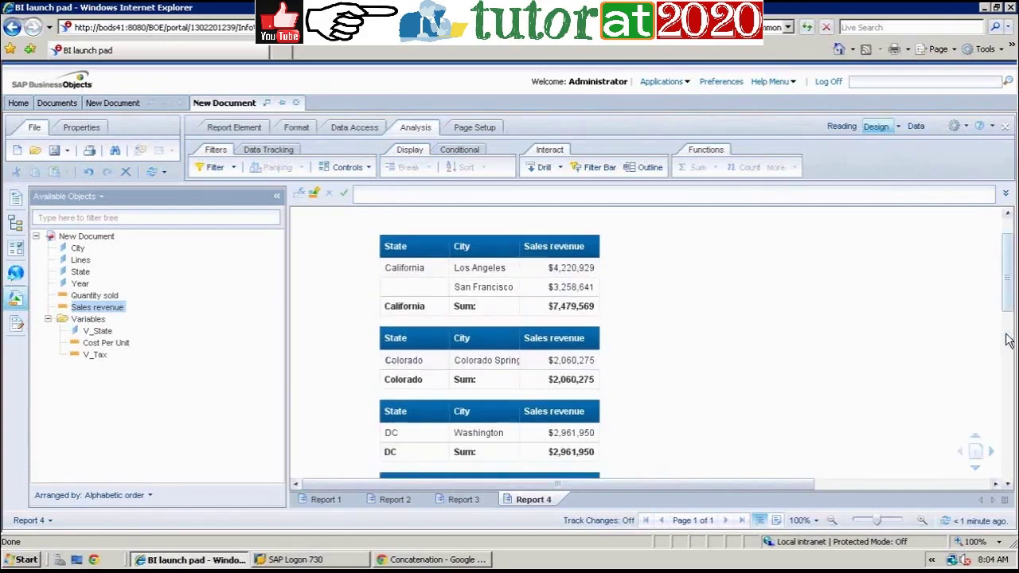
scroll(1005, 339, "down", 5)
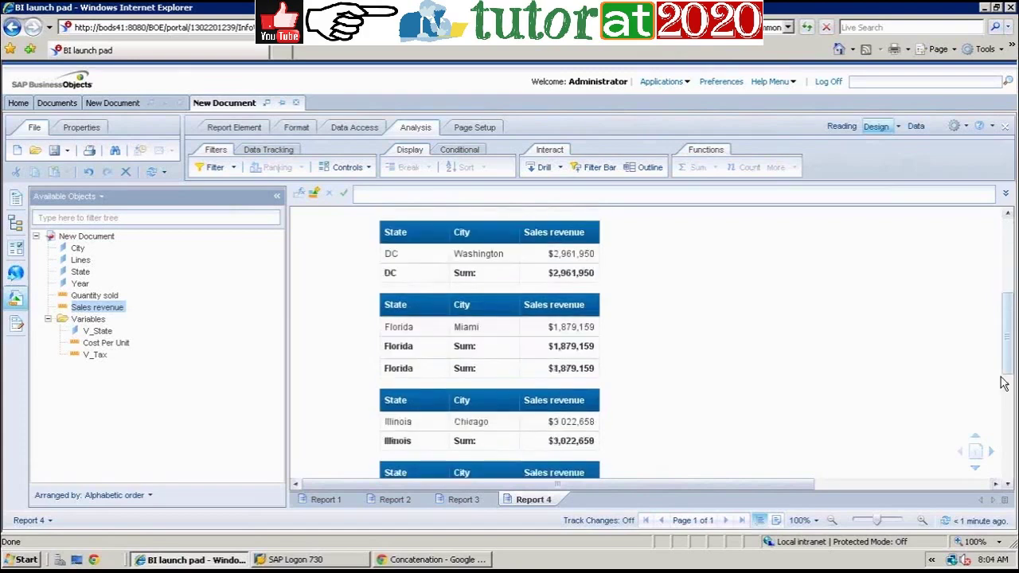
scroll(1003, 385, "down", 3)
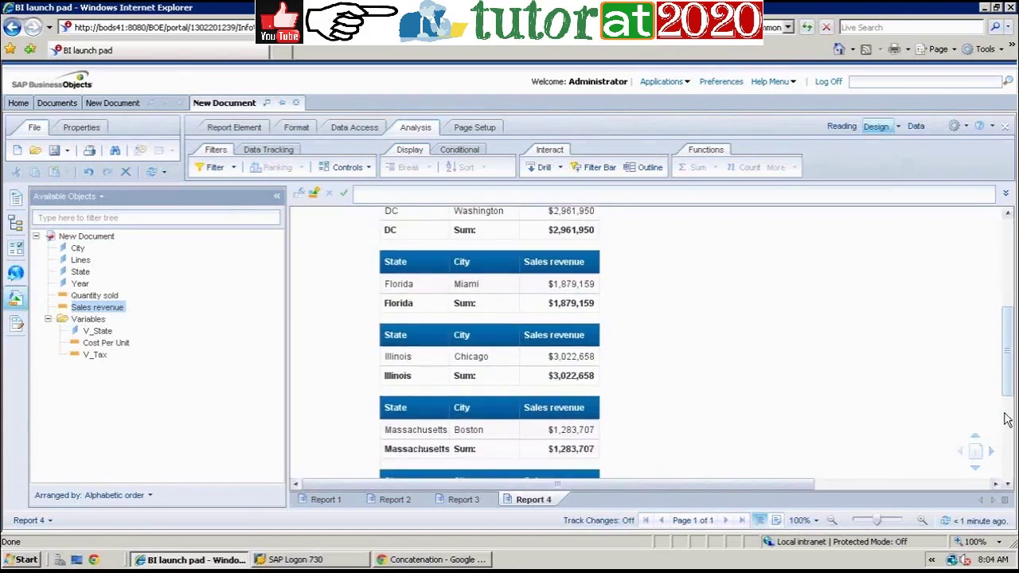
scroll(1013, 414, "down", 1)
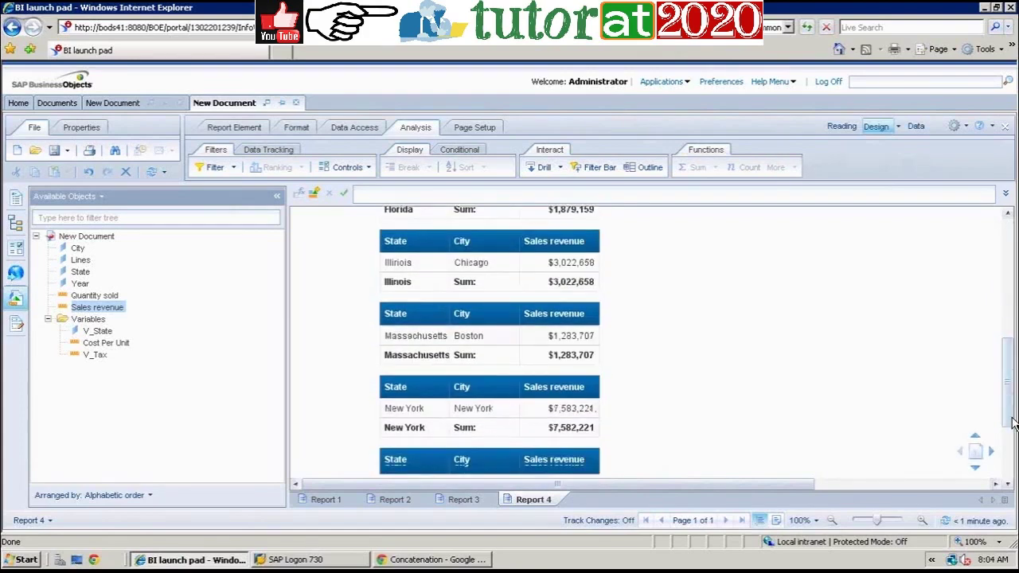
scroll(1012, 423, "down", 1)
scroll(1012, 423, "down", 2)
left_click(419, 400)
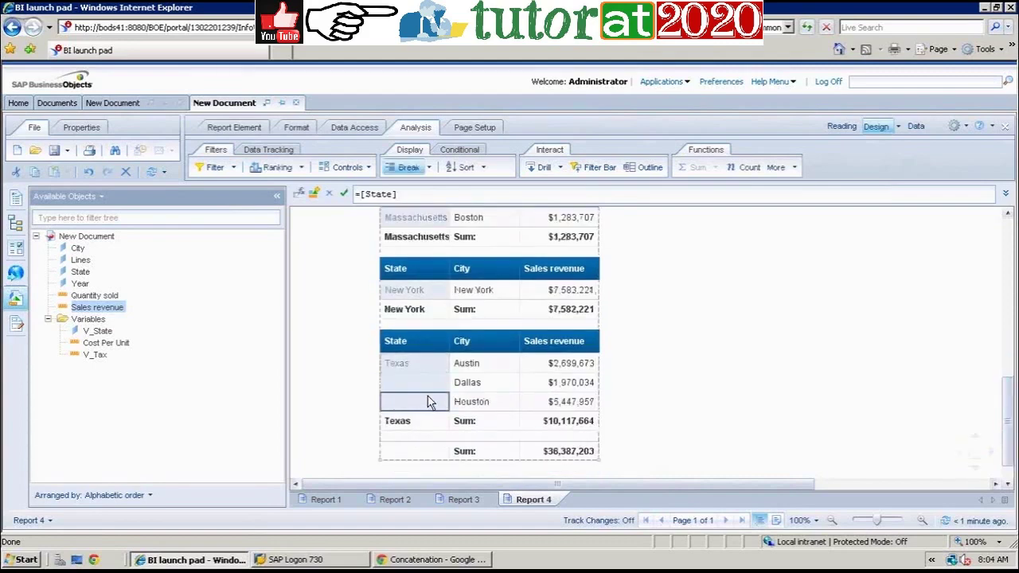
scroll(1012, 398, "up", 4)
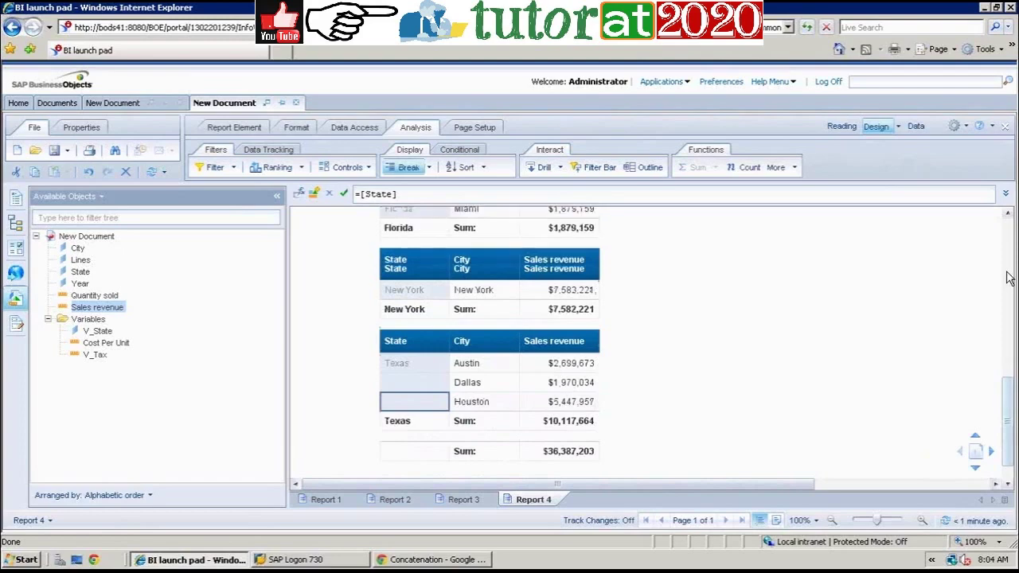
scroll(1007, 273, "up", 5)
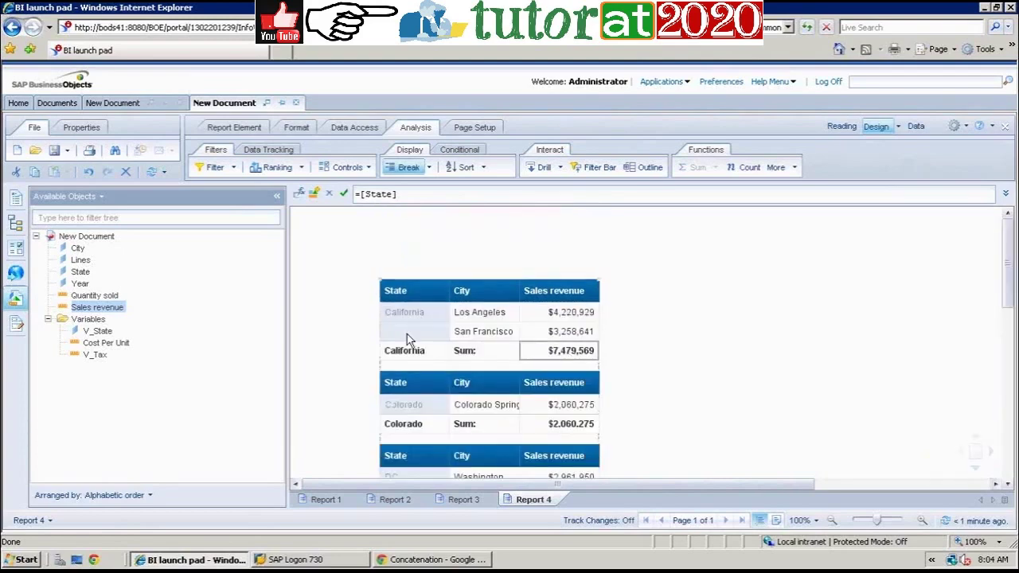
- Inspect the State cells in the California and Texas sections, and compare the Texas subtotal with the other states' subtotals
left_click(427, 332)
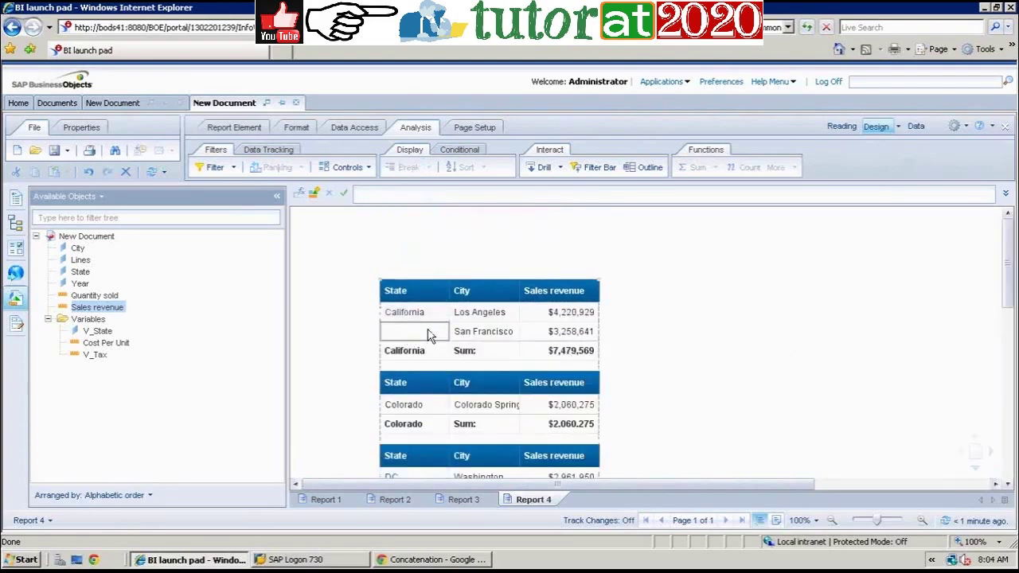
left_click(428, 313)
left_click(445, 409)
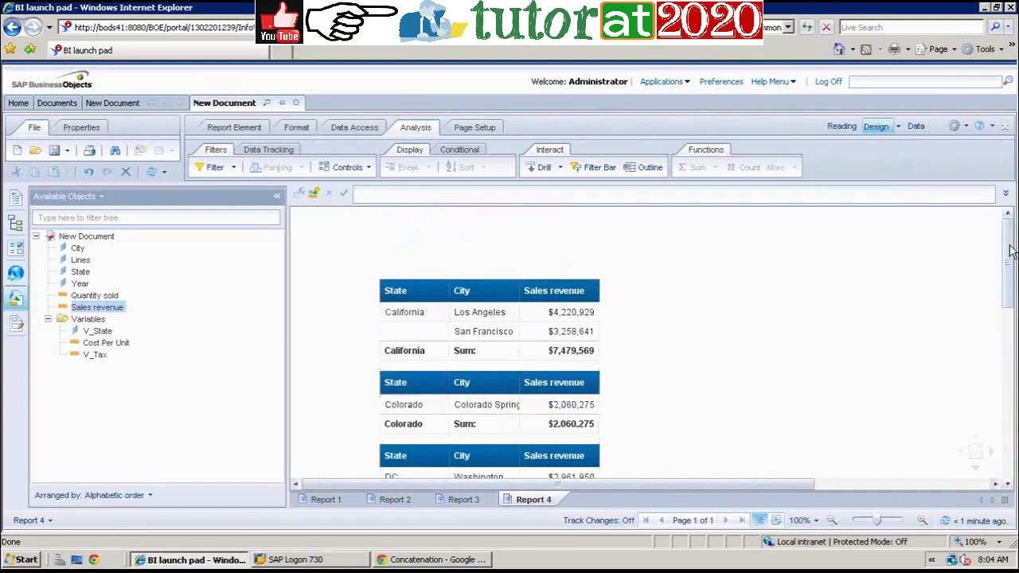
left_click_drag(1009, 251, 1009, 441)
left_click(436, 348)
left_click(566, 385)
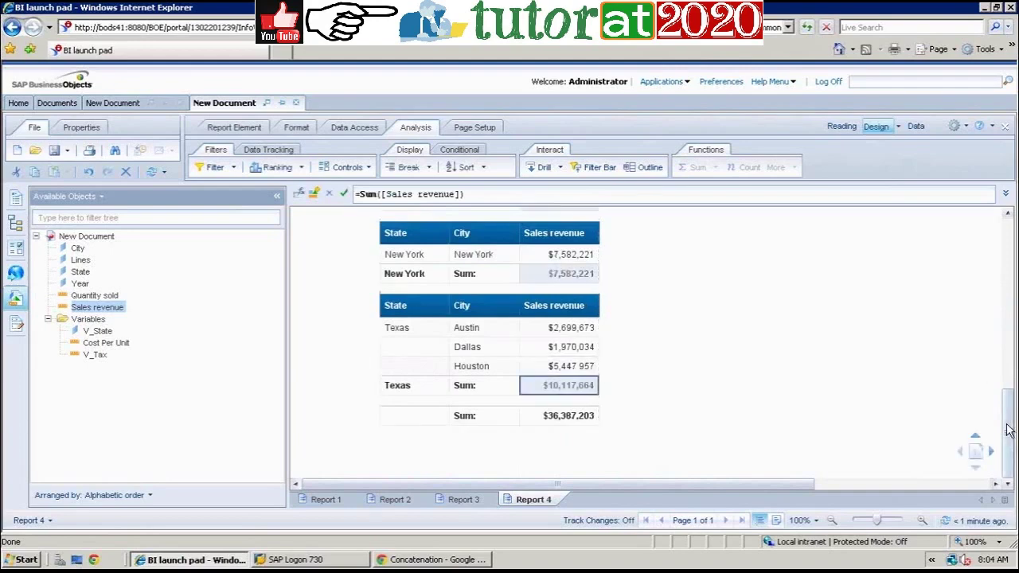
scroll(1004, 415, "up", 5)
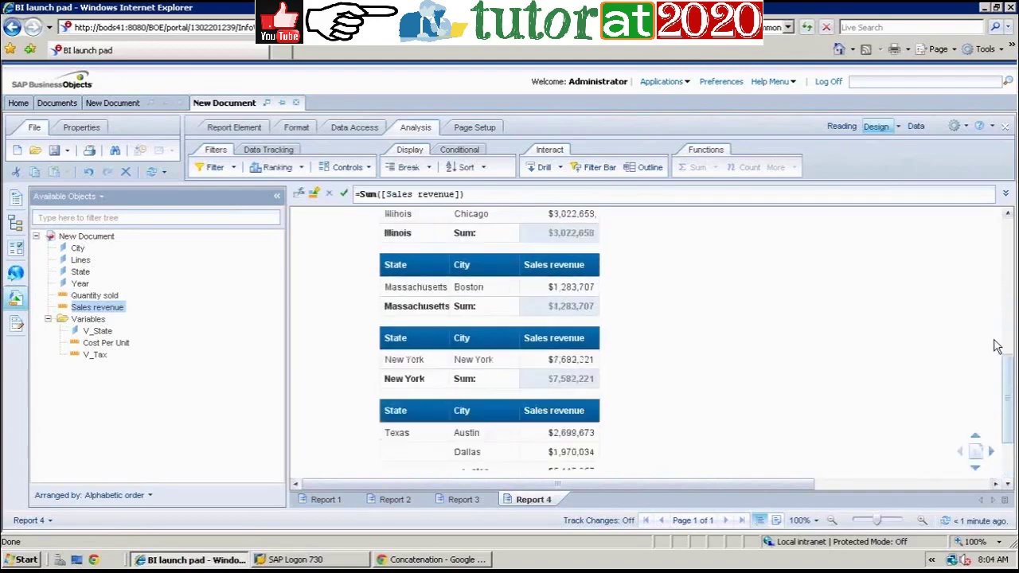
scroll(998, 290, "up", 5)
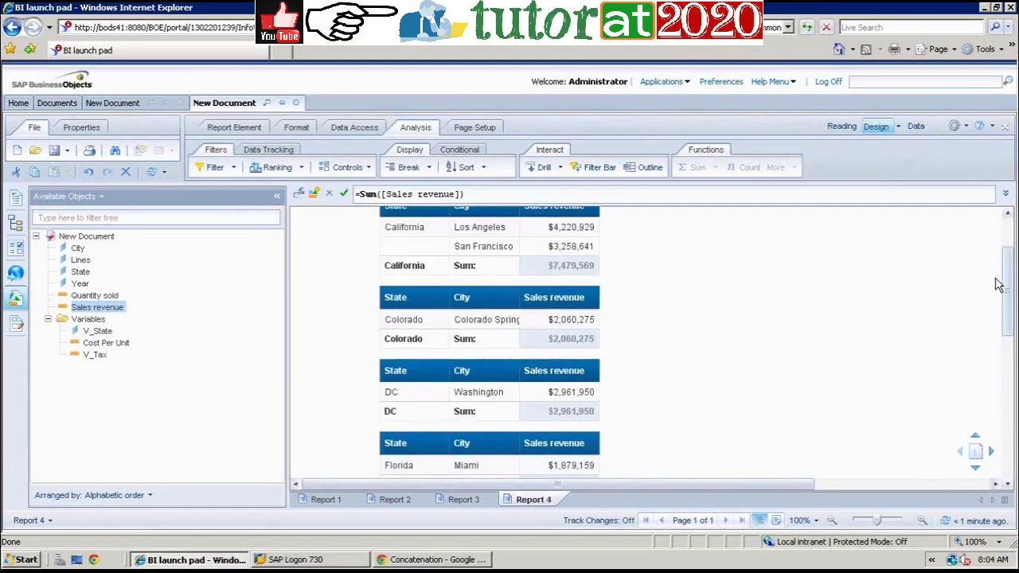
scroll(998, 284, "up", 1)
mouse_move(996, 276)
left_mouse_down()
mouse_move(1003, 342)
mouse_move(994, 271)
left_mouse_up()
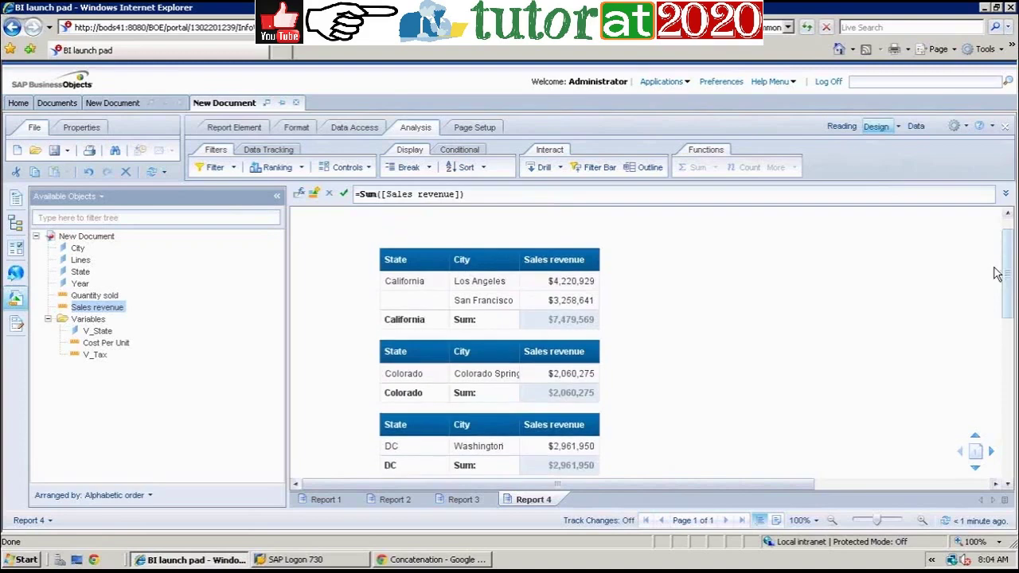